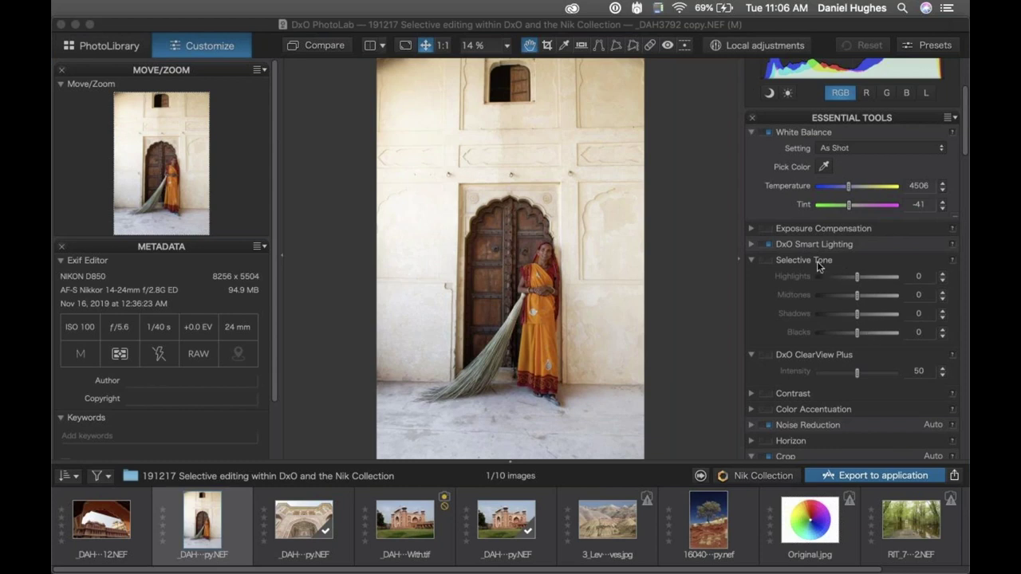
- Collapse the Selective Tone, DxO ClearView Plus, Crop and White Balance sections in Essential Tools
{"action": "left_click", "coordinate": [751, 262]}
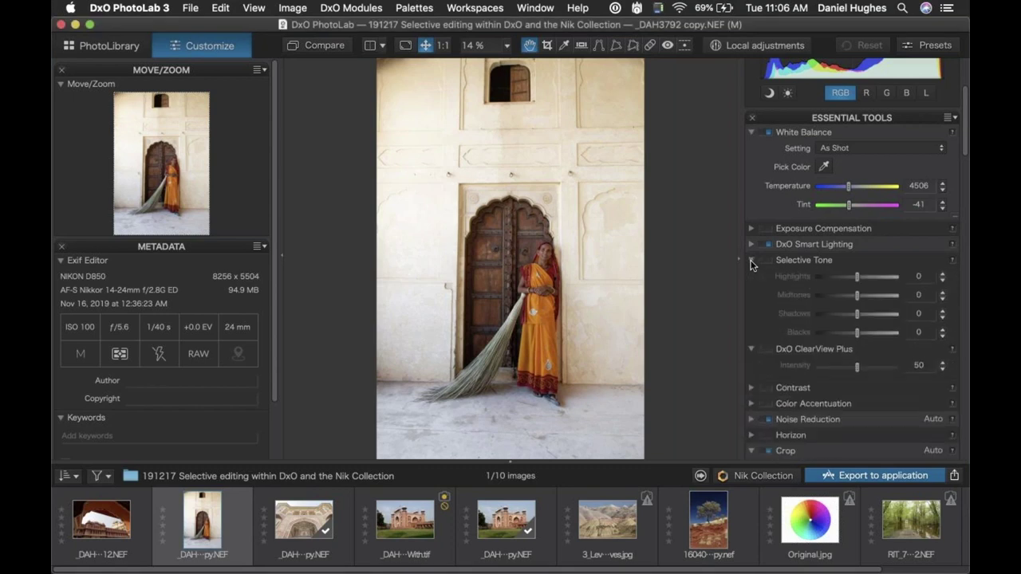
{"action": "left_click", "coordinate": [751, 277]}
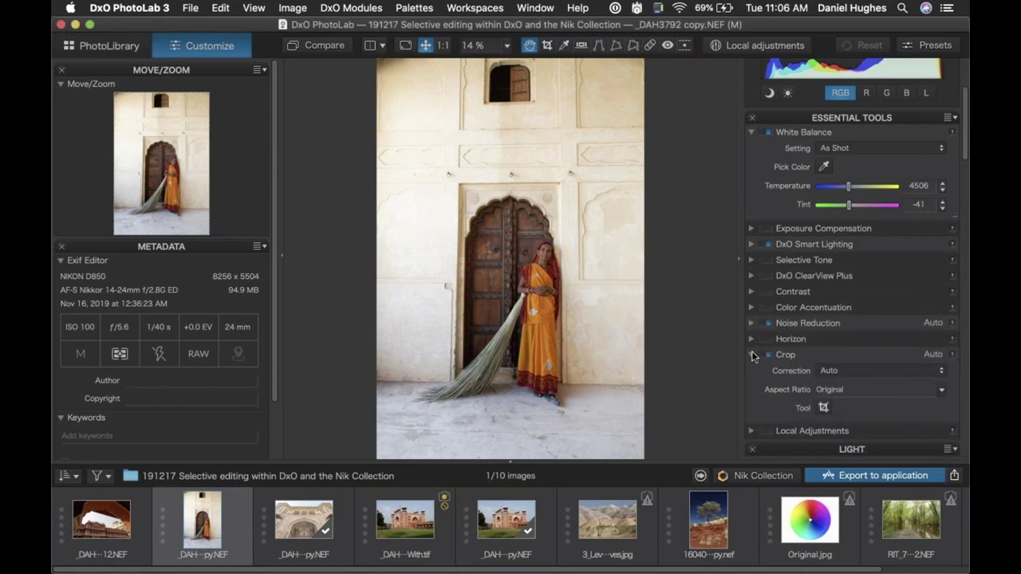
{"action": "left_click", "coordinate": [751, 355]}
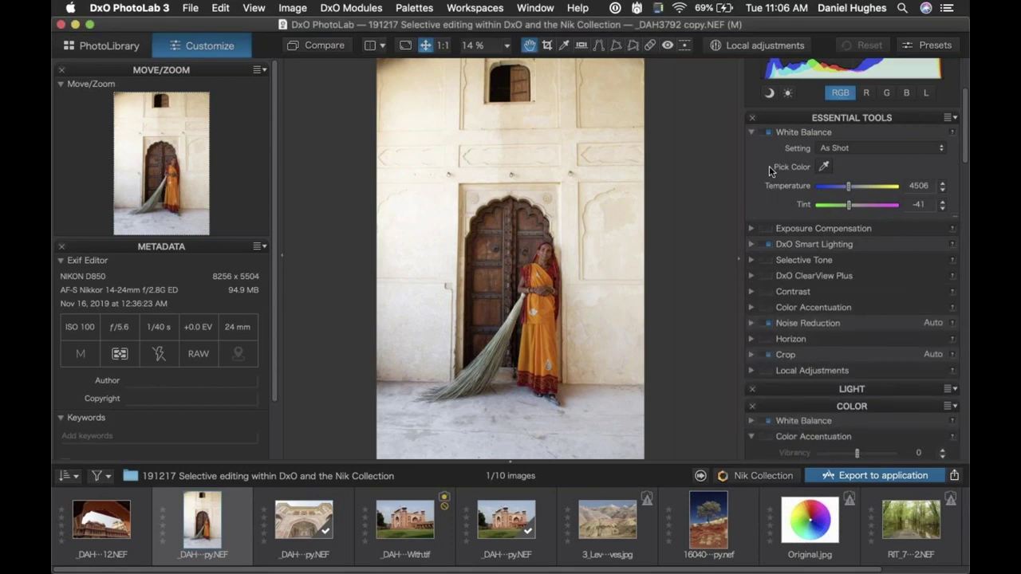
{"action": "left_click", "coordinate": [751, 132]}
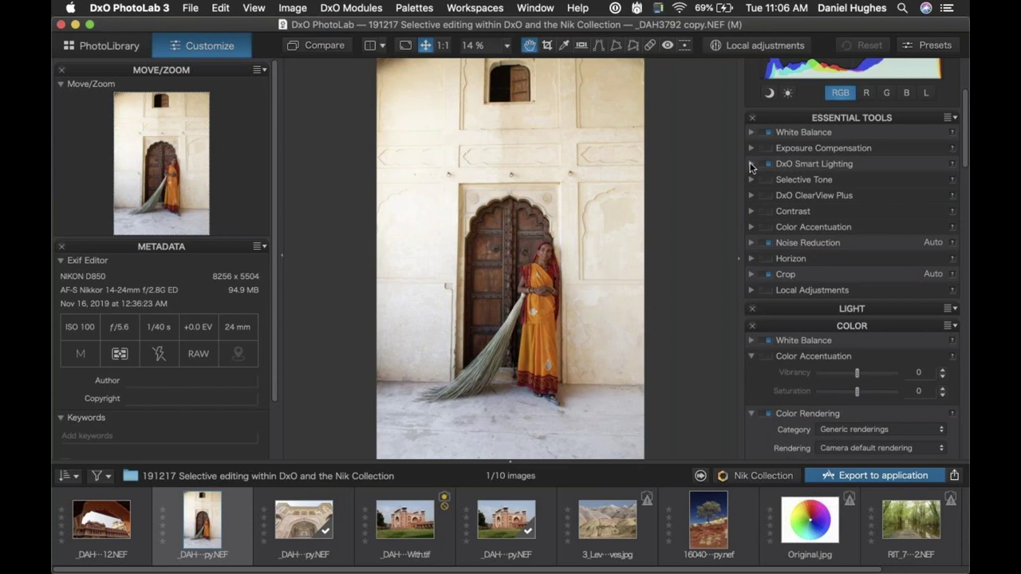
- Expand DxO Smart Lighting and, with it temporarily disabled, compare the photo with DxO ClearView Plus on and off
{"action": "left_click", "coordinate": [751, 164]}
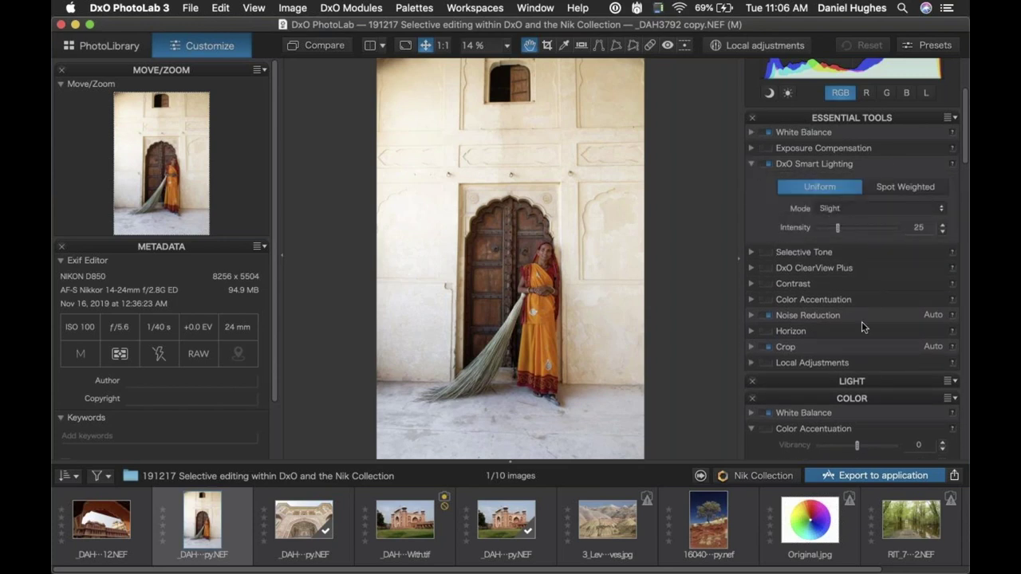
{"action": "left_click", "coordinate": [767, 165]}
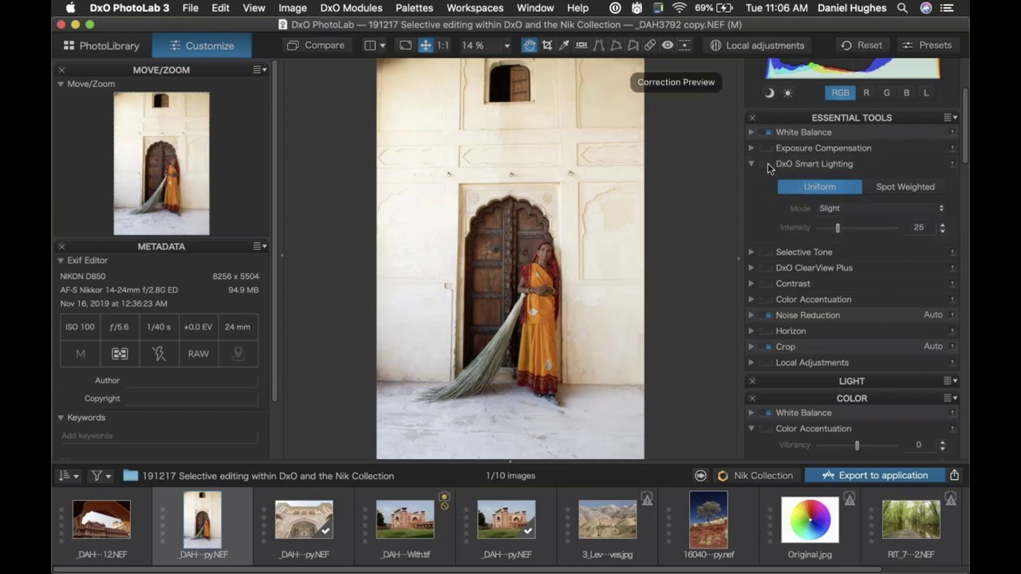
{"action": "left_click", "coordinate": [768, 270]}
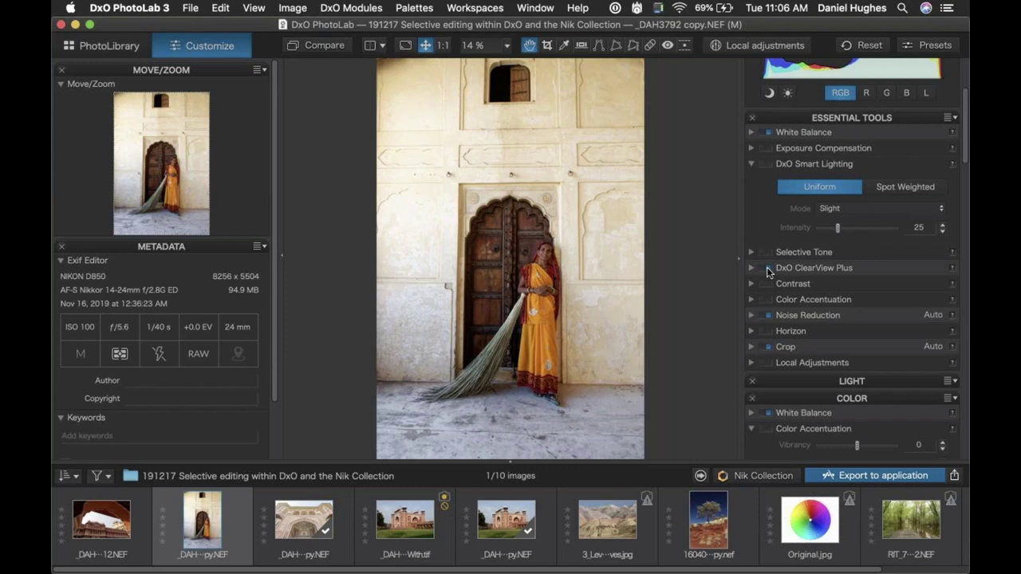
{"action": "left_click", "coordinate": [767, 270]}
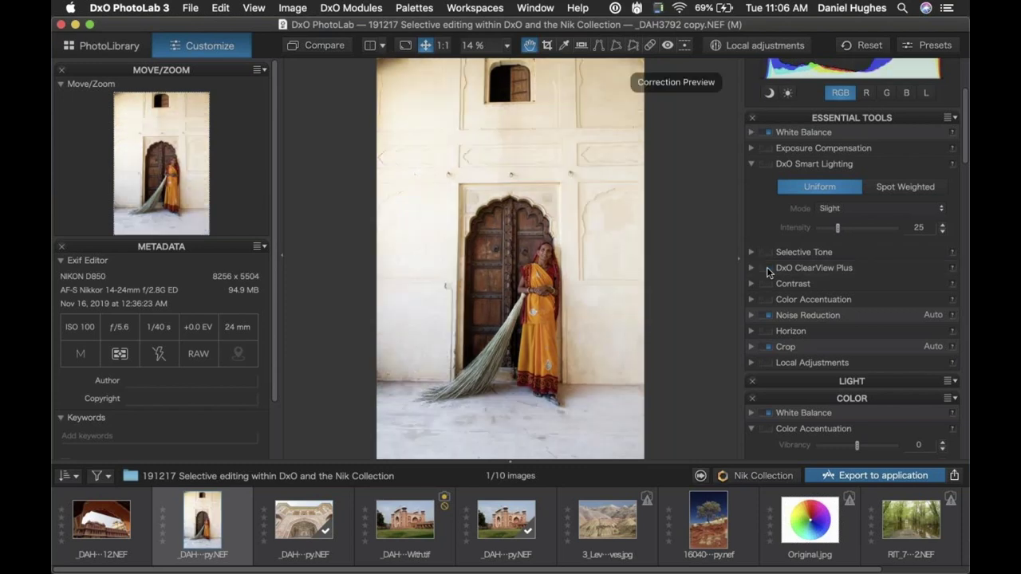
{"action": "left_click", "coordinate": [767, 269]}
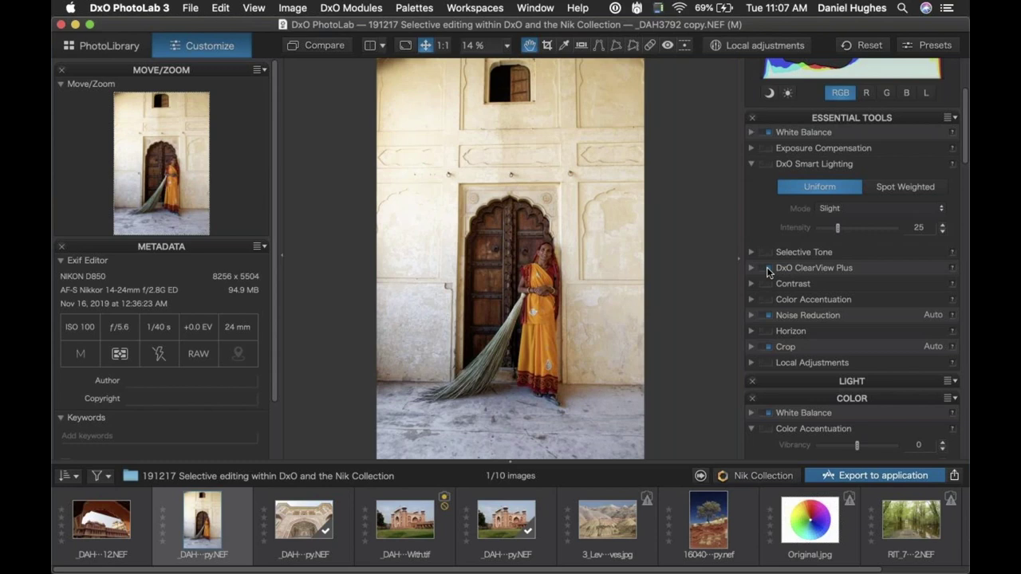
{"action": "left_click", "coordinate": [767, 269]}
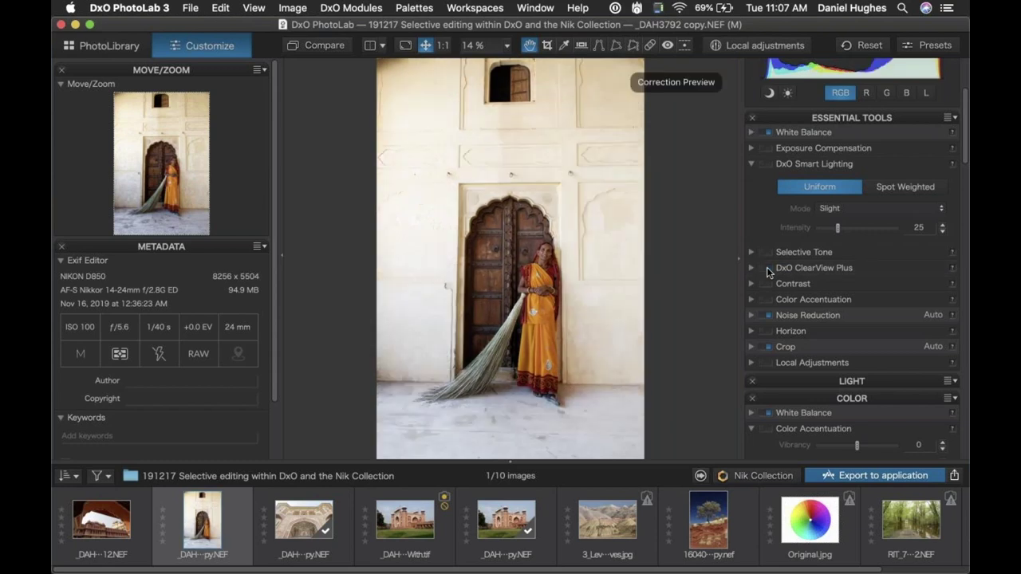
{"action": "left_click", "coordinate": [767, 164]}
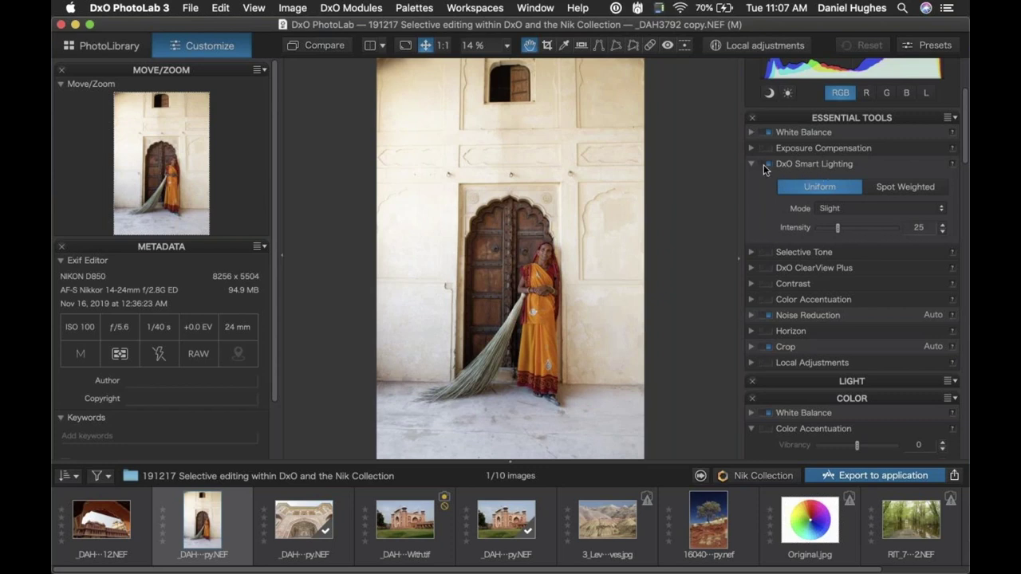
- Compare the woman and doorway up close with DxO Smart Lighting on and off, and leave the correction disabled
{"action": "key", "text": "super+plus"}
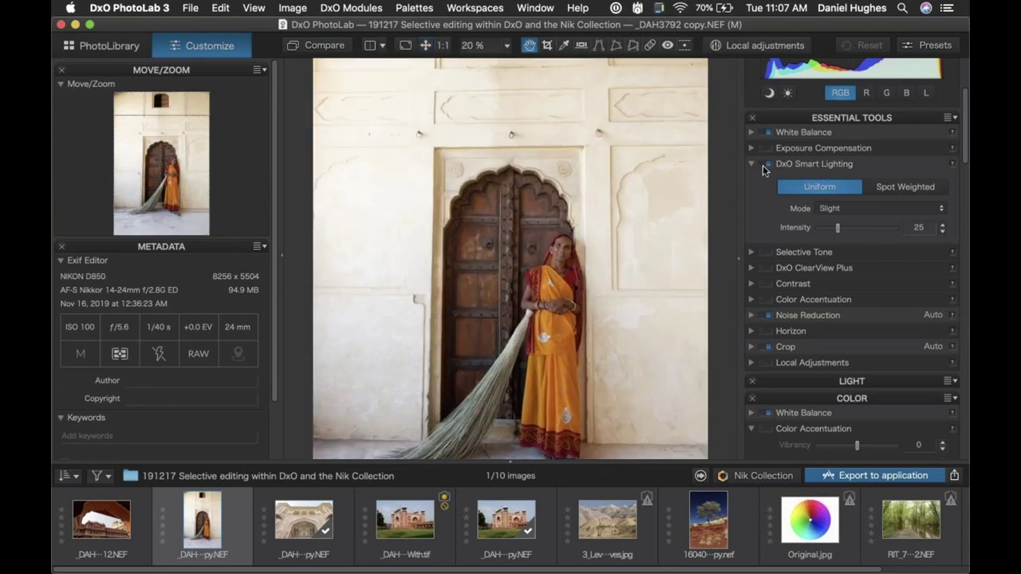
{"action": "scroll", "coordinate": [542, 271], "scroll_direction": "down", "scroll_amount": 3}
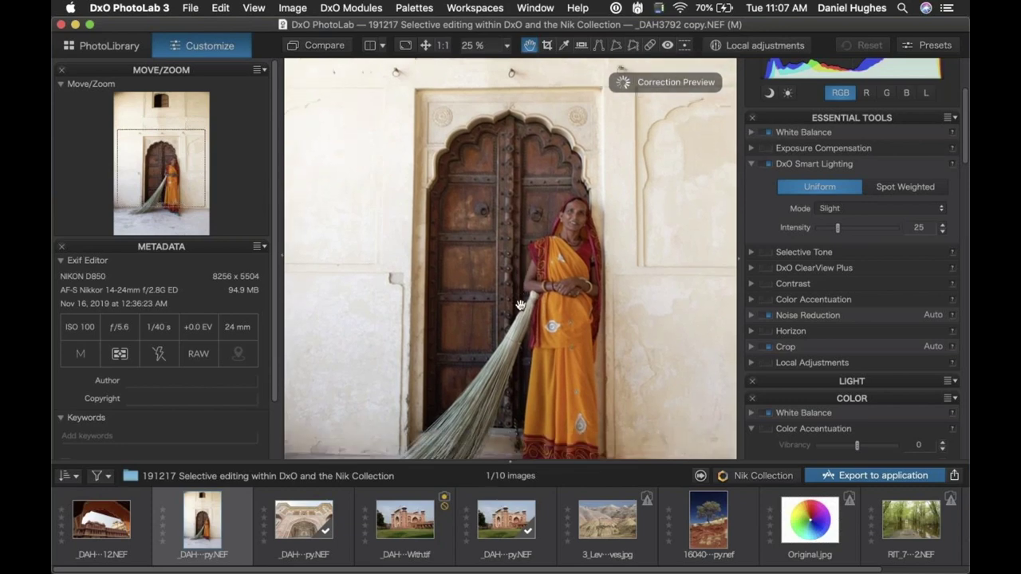
{"action": "left_click", "coordinate": [768, 164]}
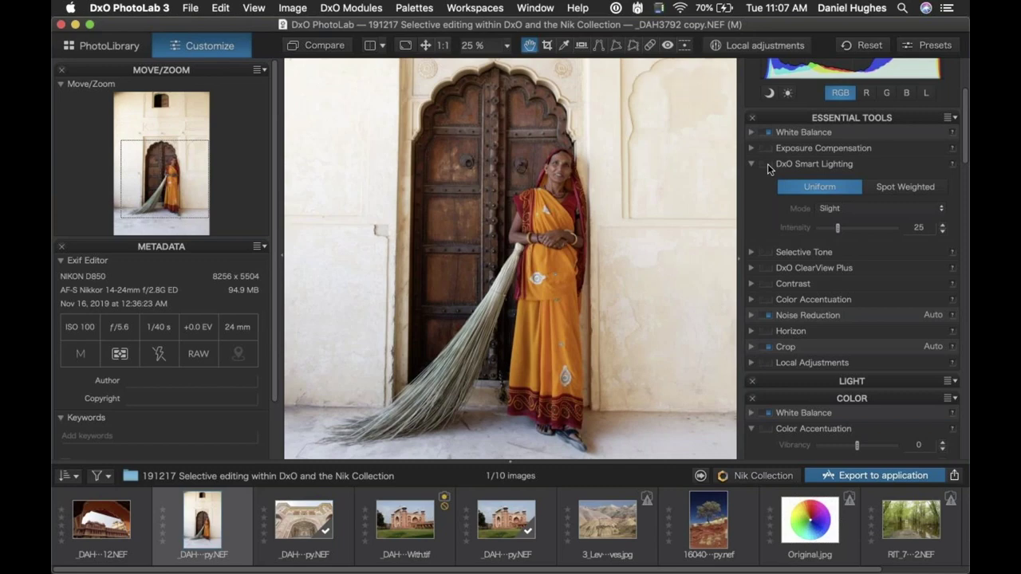
{"action": "left_click", "coordinate": [767, 163]}
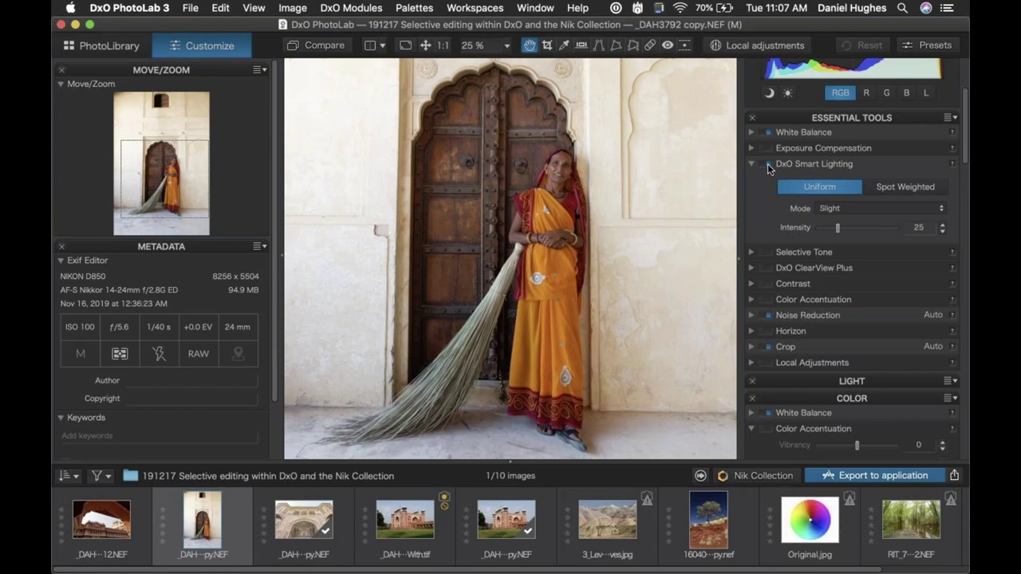
{"action": "left_click", "coordinate": [768, 163]}
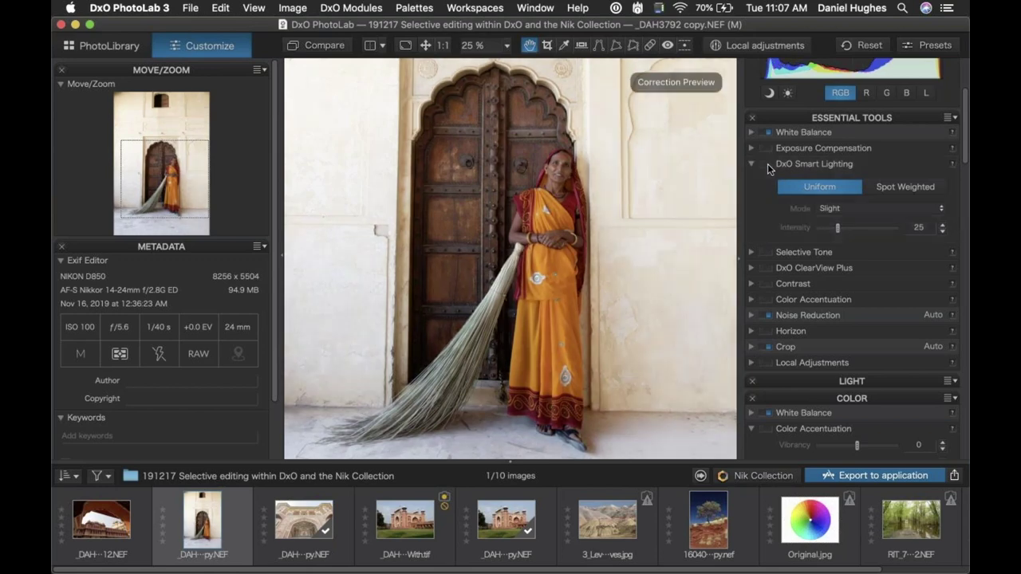
{"action": "left_click", "coordinate": [767, 163]}
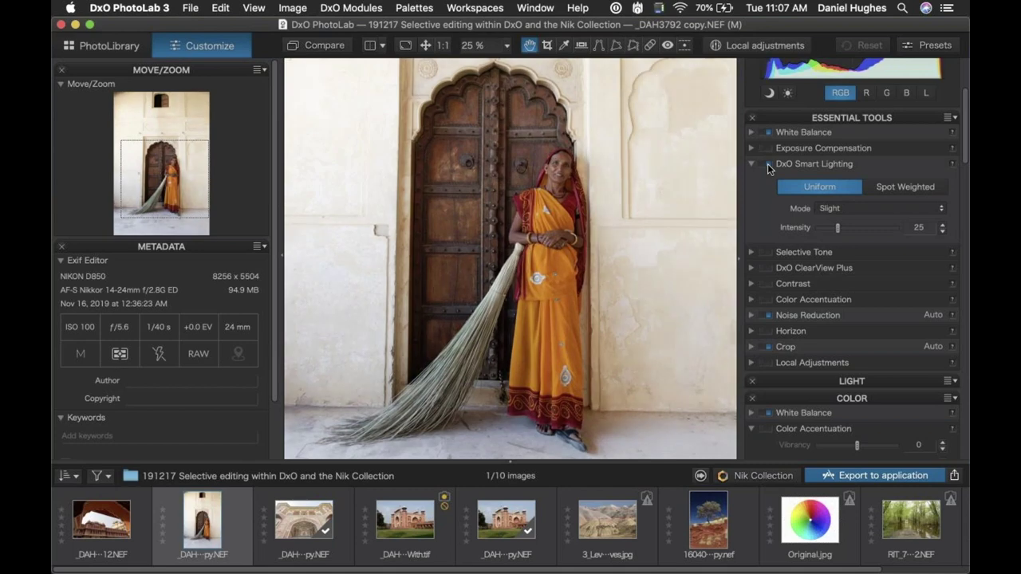
{"action": "left_click", "coordinate": [767, 164]}
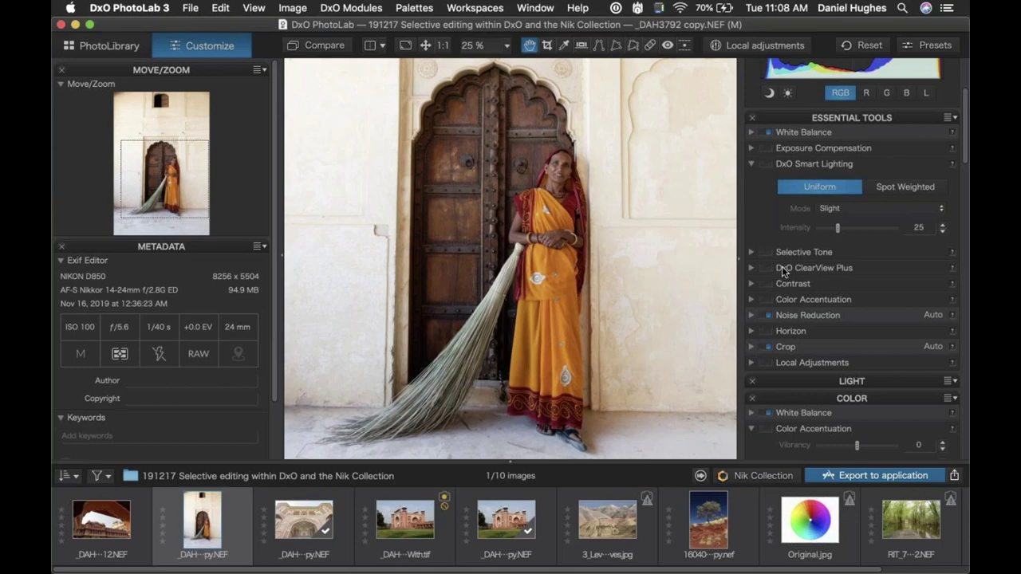
- Expand DxO ClearView Plus and enable it, comparing the photo with and without the correction
{"action": "left_click", "coordinate": [751, 270]}
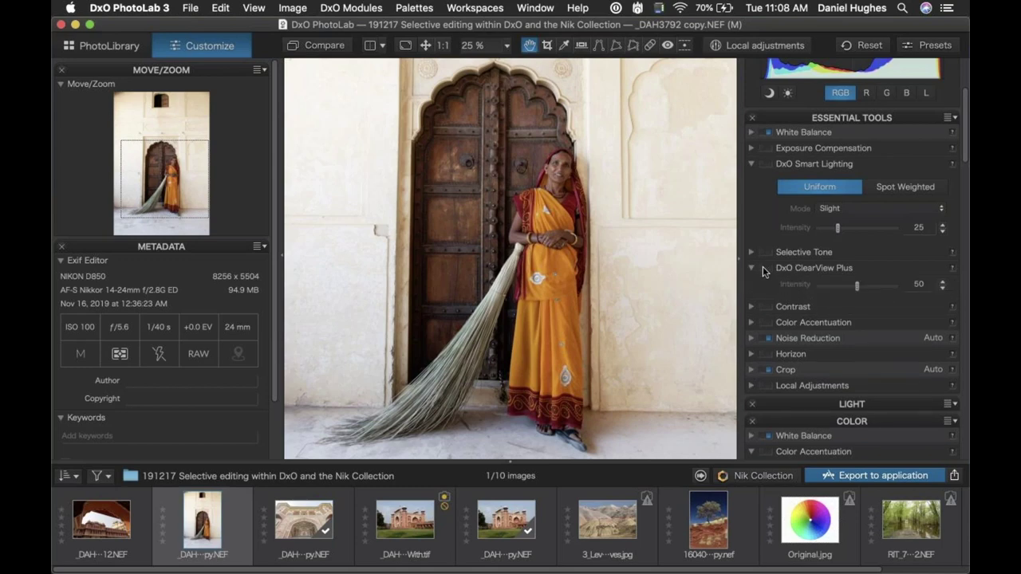
{"action": "left_click", "coordinate": [764, 269]}
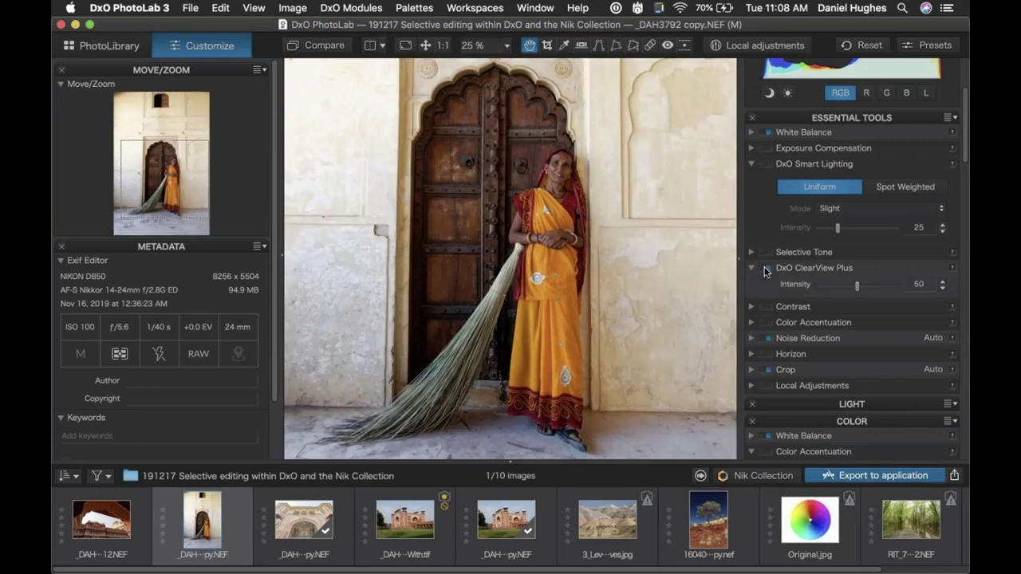
{"action": "left_click", "coordinate": [764, 269]}
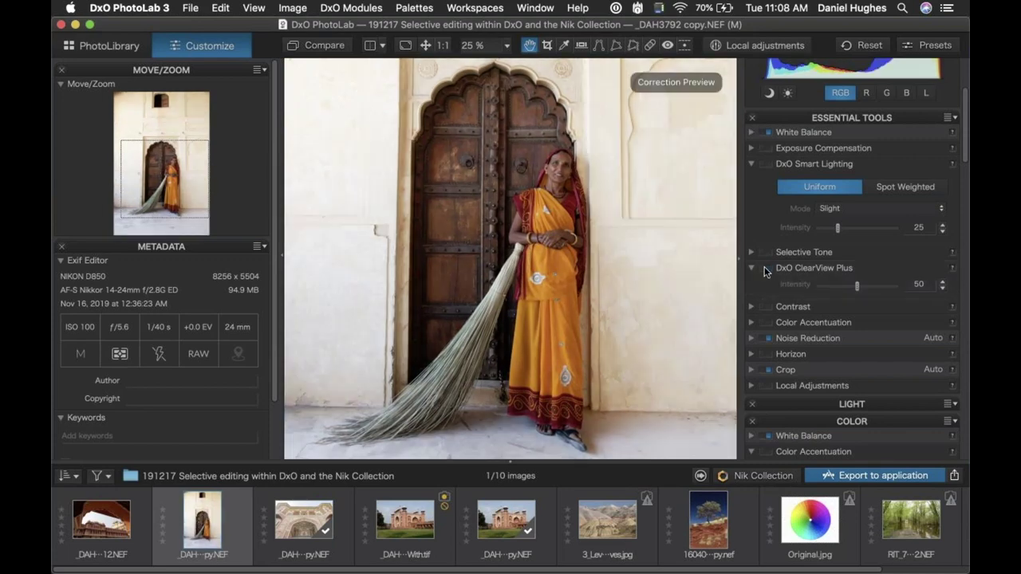
{"action": "left_click", "coordinate": [765, 268]}
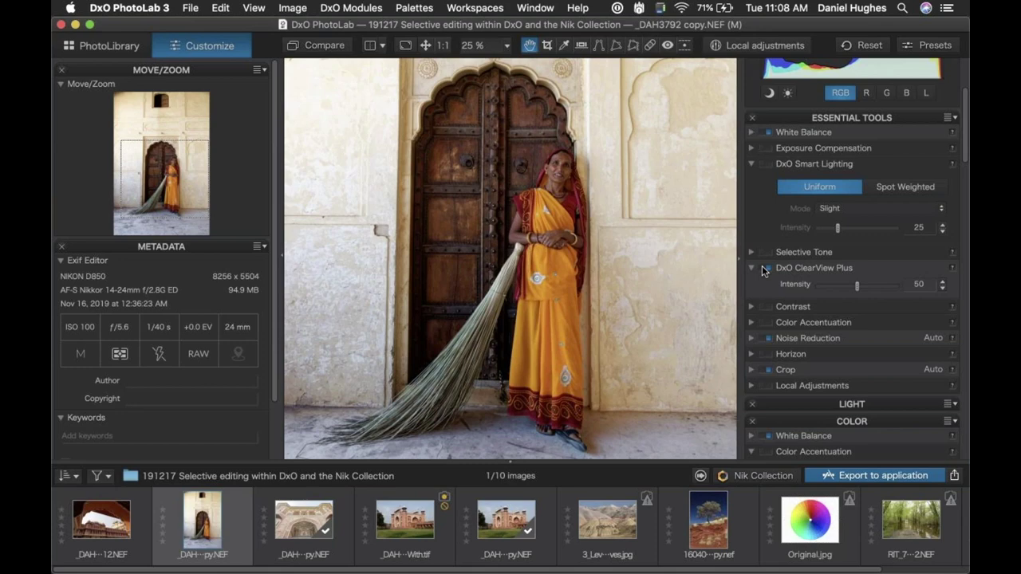
- Hide the Move/Zoom and Metadata palettes, and set the DxO ClearView Plus intensity to 15 after comparing it off and on
{"action": "left_click", "coordinate": [280, 255]}
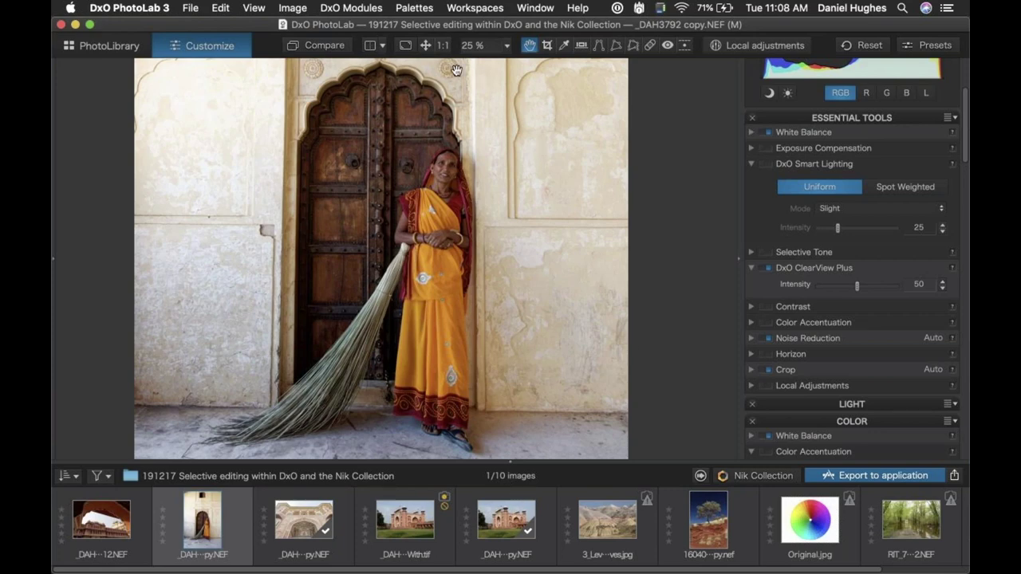
{"action": "left_click", "coordinate": [768, 271]}
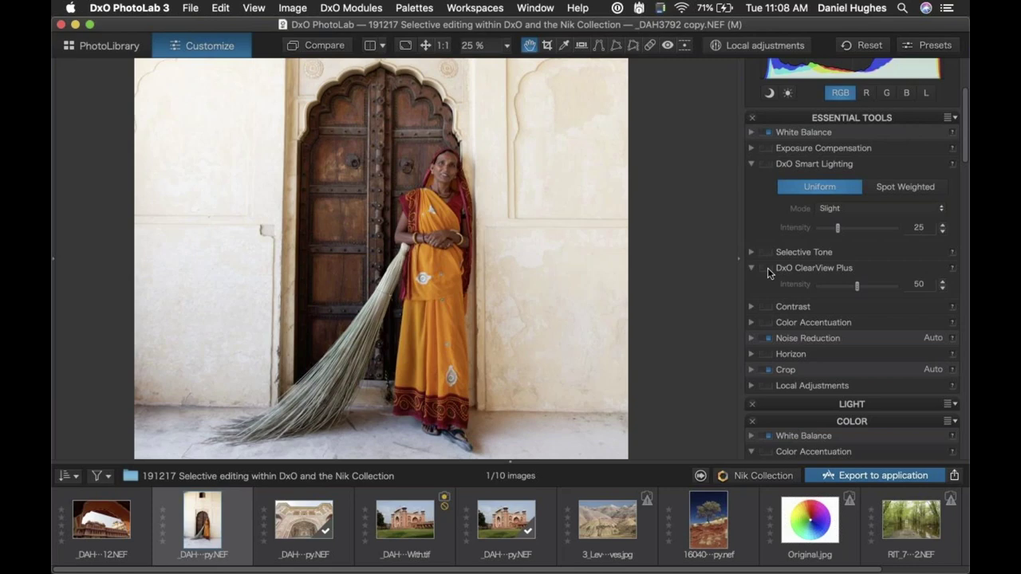
{"action": "left_click", "coordinate": [768, 271]}
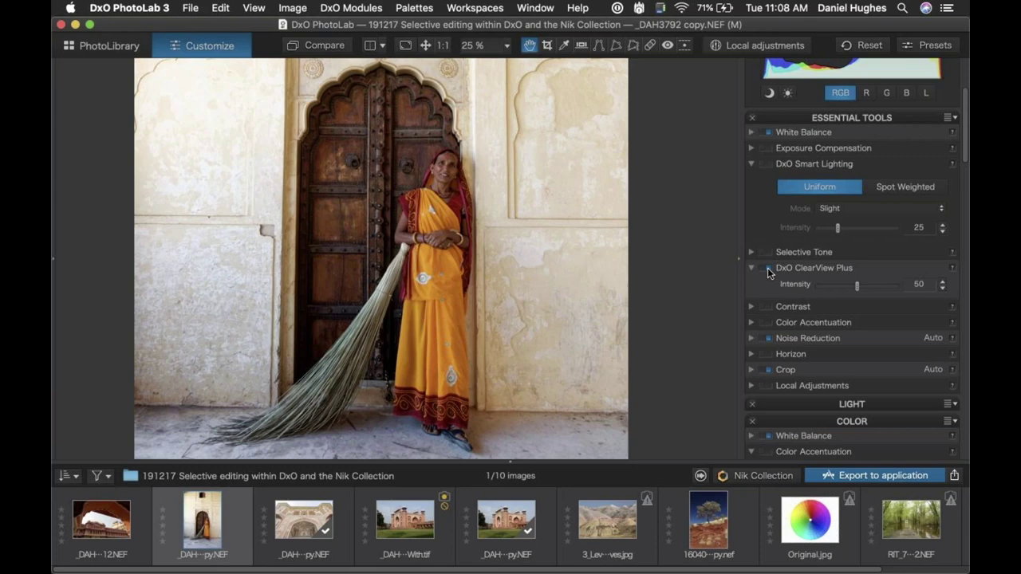
{"action": "key", "text": "super+0"}
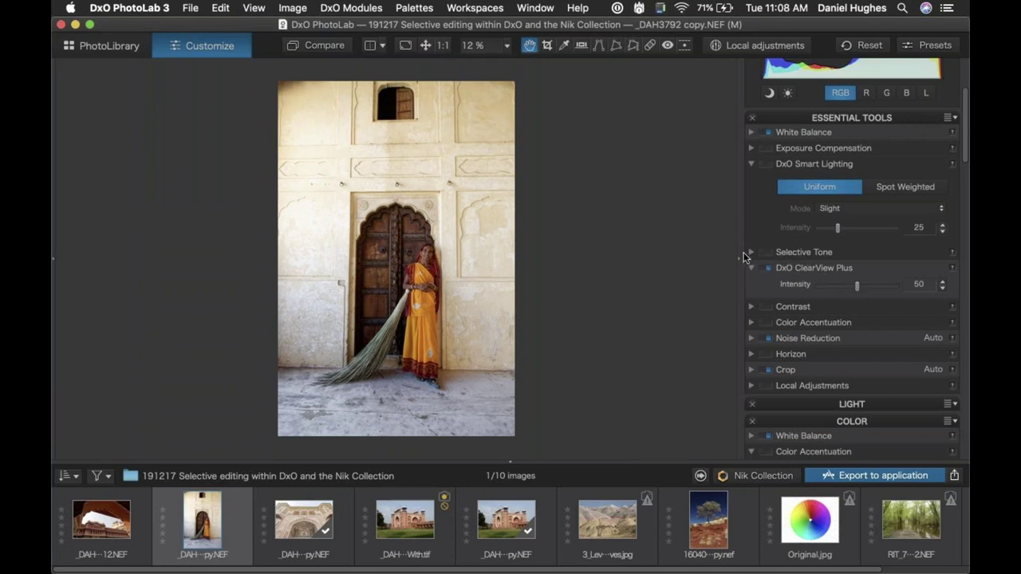
{"action": "left_click_drag", "start_coordinate": [858, 288], "coordinate": [829, 287]}
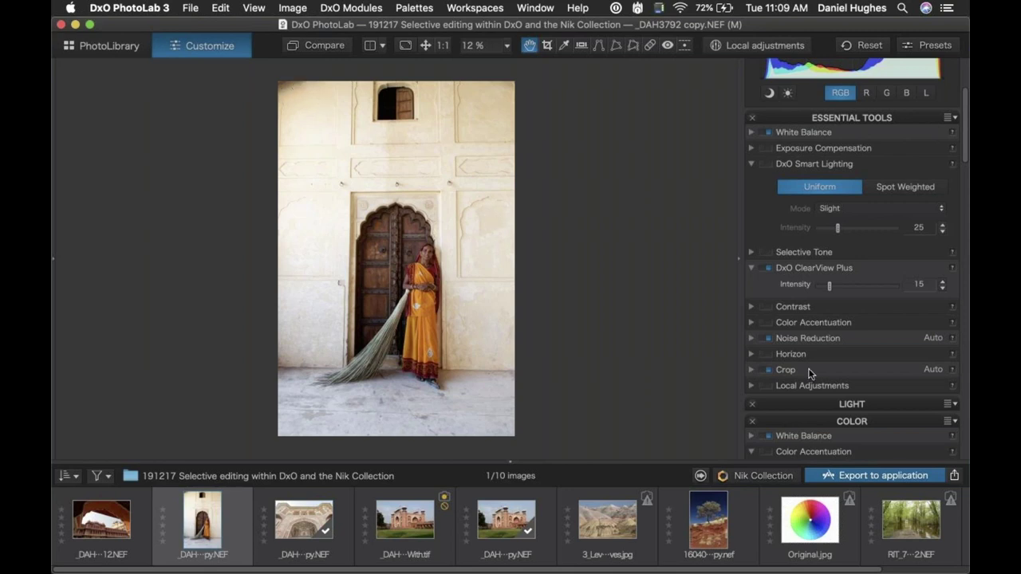
- Crop the photo at its original aspect ratio to about 7260 x 4840 px, centred horizontally on the doorway
{"action": "left_click", "coordinate": [750, 370]}
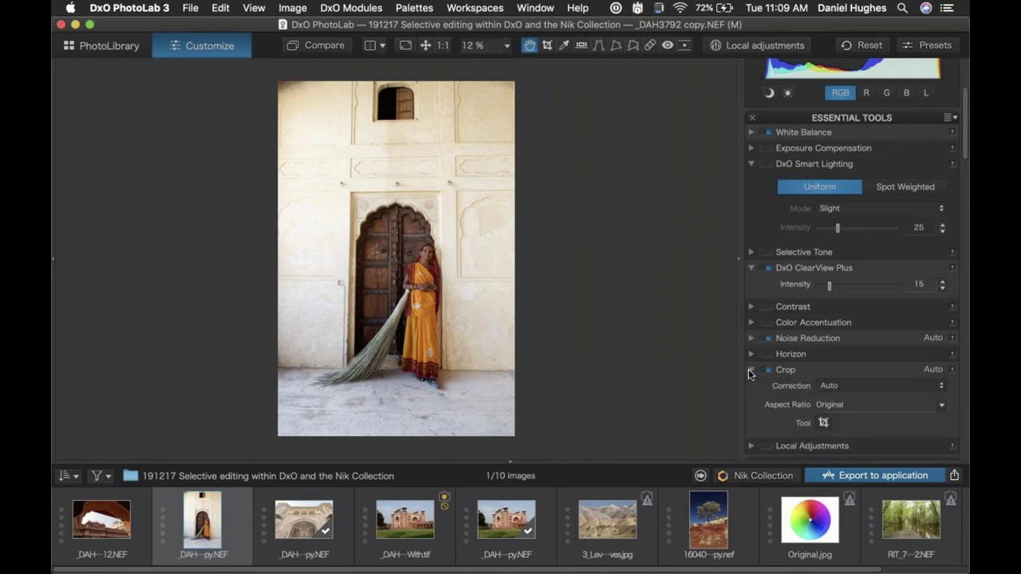
{"action": "left_click", "coordinate": [823, 424]}
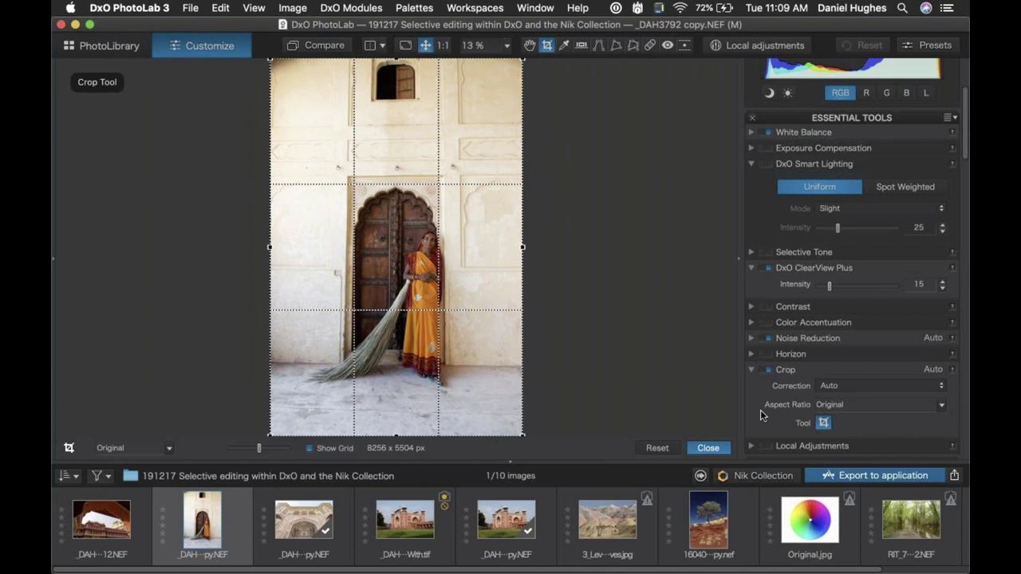
{"action": "left_click_drag", "start_coordinate": [270, 60], "coordinate": [273, 66]}
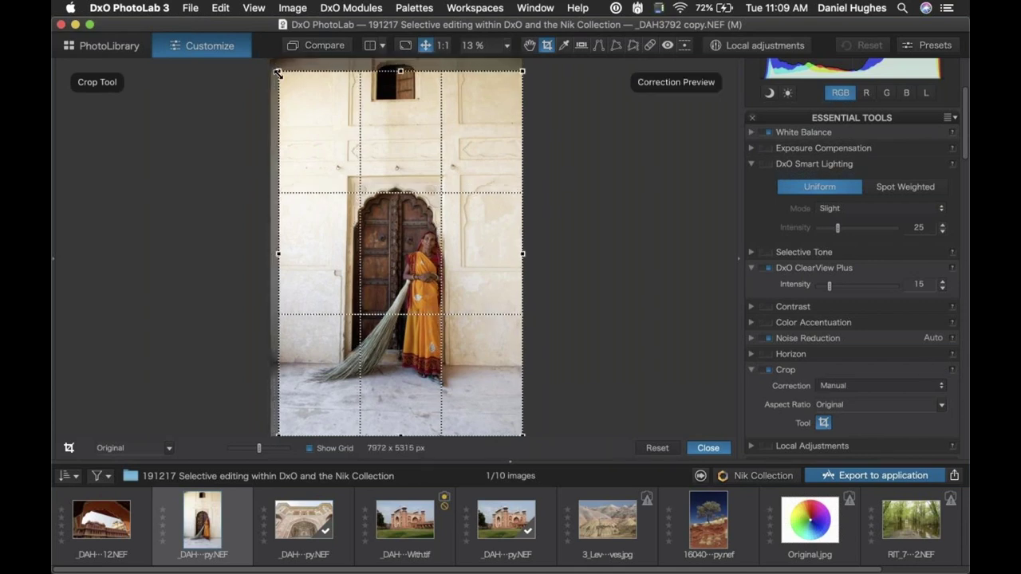
{"action": "left_click_drag", "start_coordinate": [277, 71], "coordinate": [301, 104]}
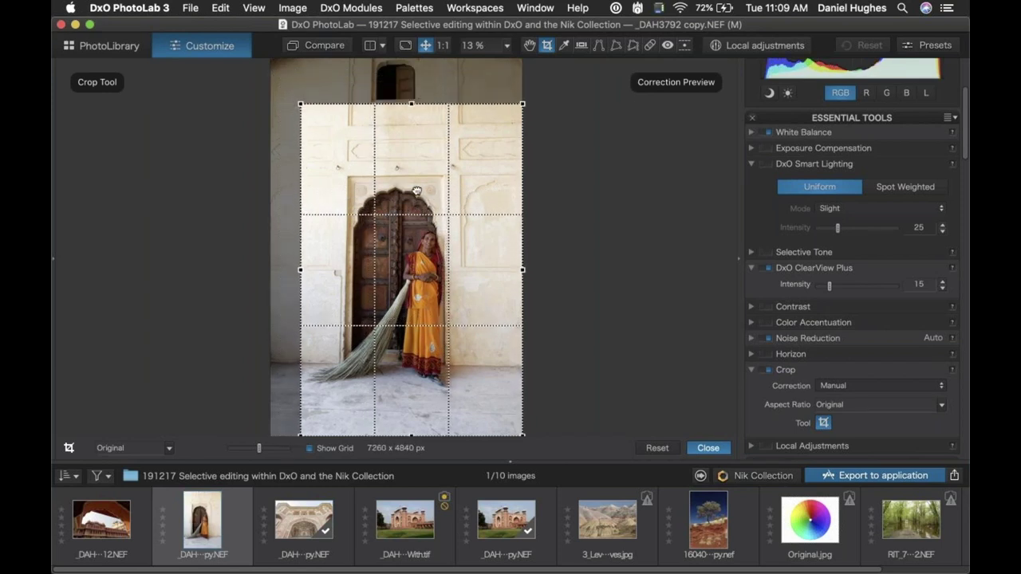
{"action": "left_click_drag", "start_coordinate": [438, 257], "coordinate": [401, 263]}
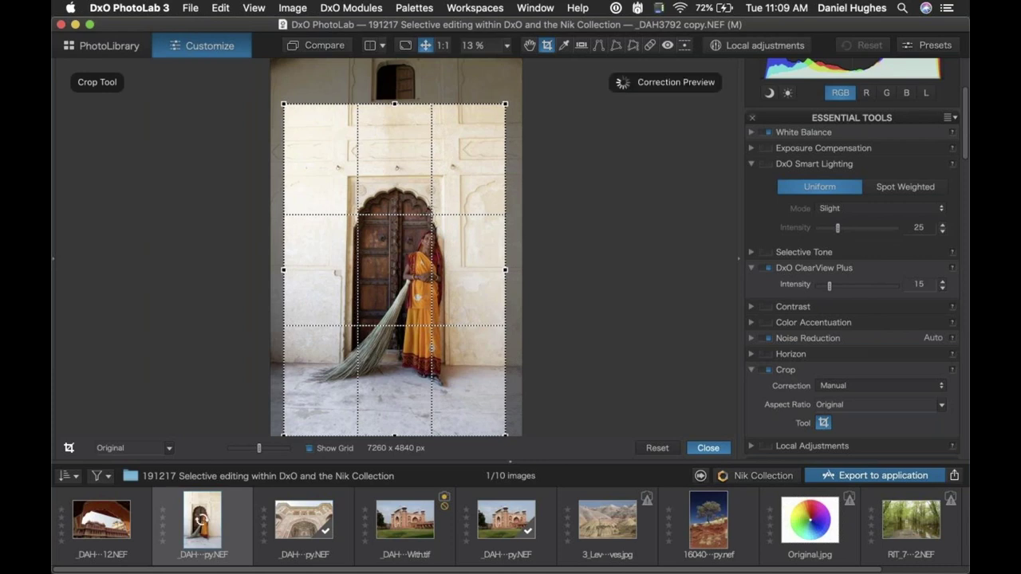
{"action": "left_click", "coordinate": [711, 448]}
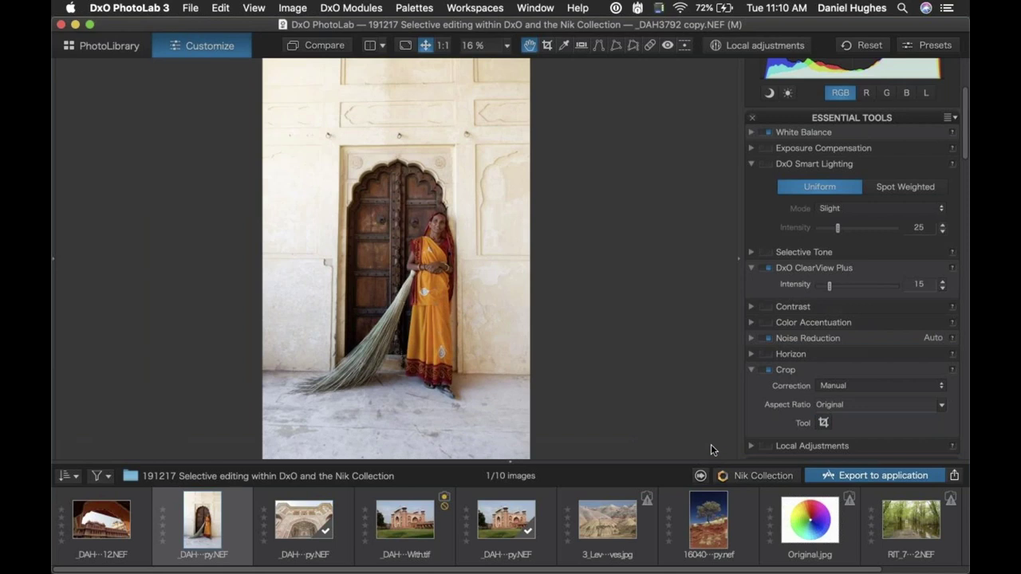
- Start local adjustments on the doorway photo and select the Graduated Filter, switching back to DxO PhotoLab when Photoshop comes forward
{"action": "left_click", "coordinate": [755, 48]}
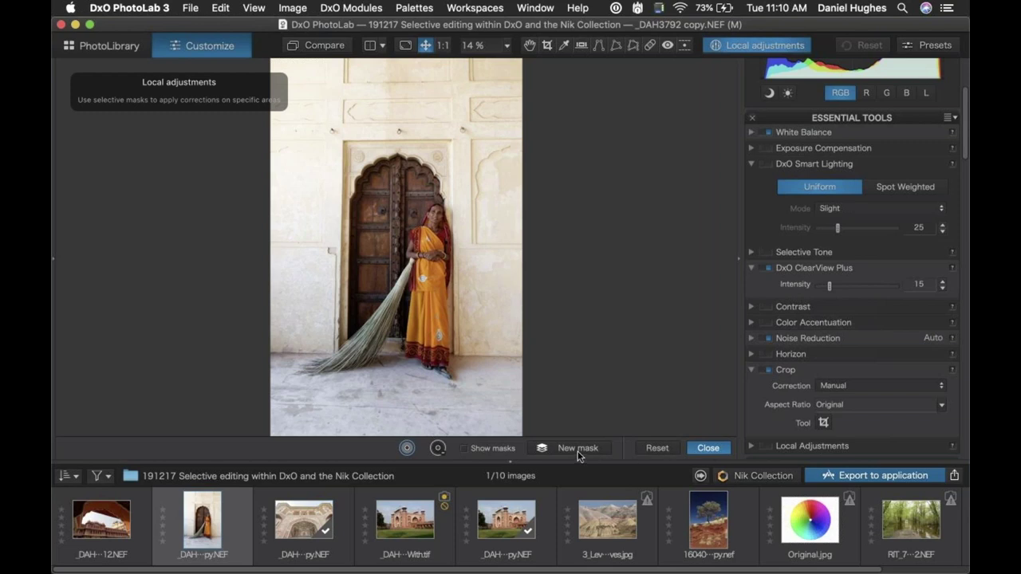
{"action": "left_click", "coordinate": [437, 449]}
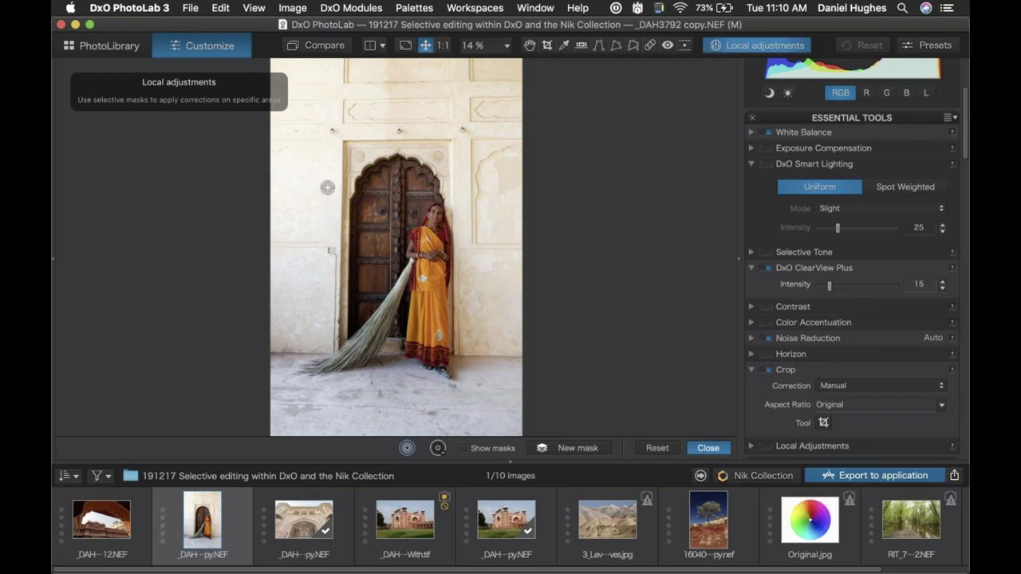
{"action": "right_click", "coordinate": [327, 187]}
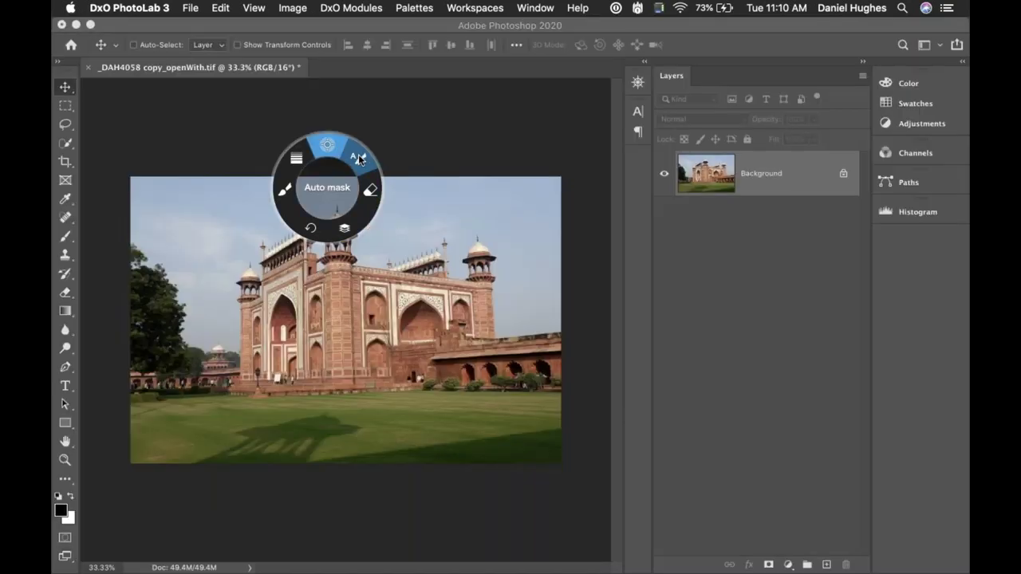
{"action": "mouse_move", "coordinate": [365, 560]}
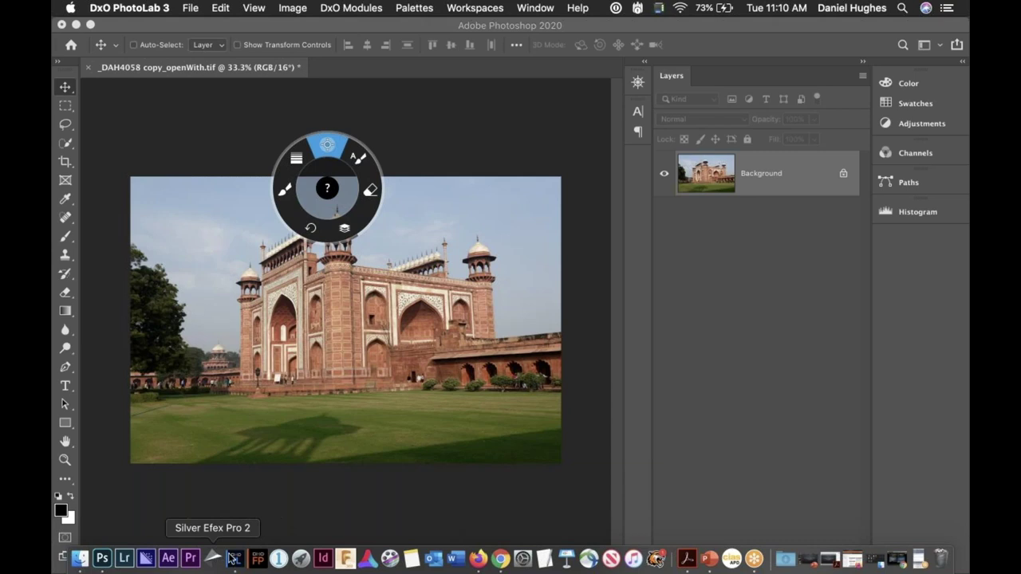
{"action": "left_click", "coordinate": [234, 560]}
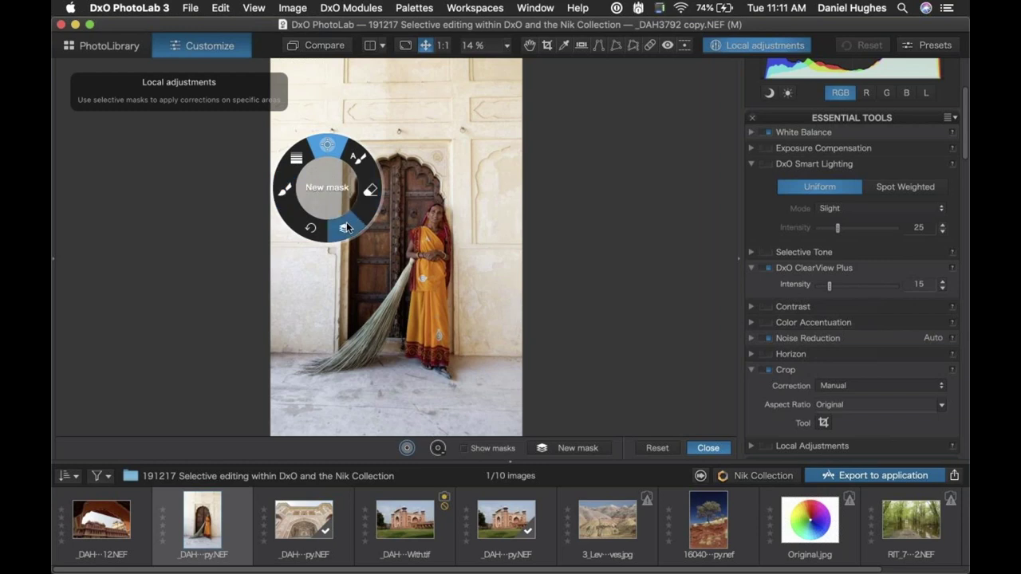
{"action": "left_click", "coordinate": [322, 94]}
{"action": "right_click", "coordinate": [323, 90]}
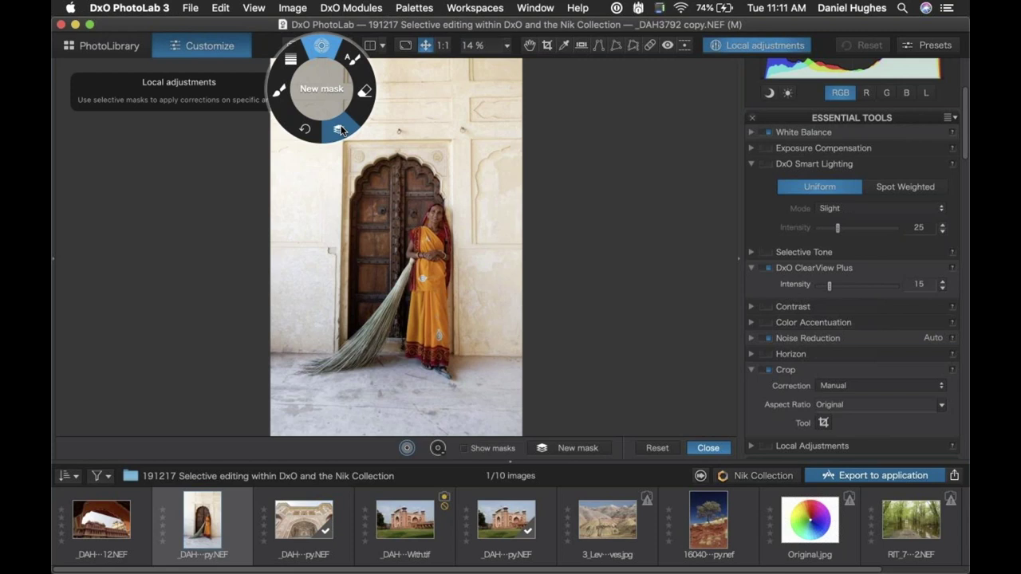
{"action": "left_click", "coordinate": [290, 60]}
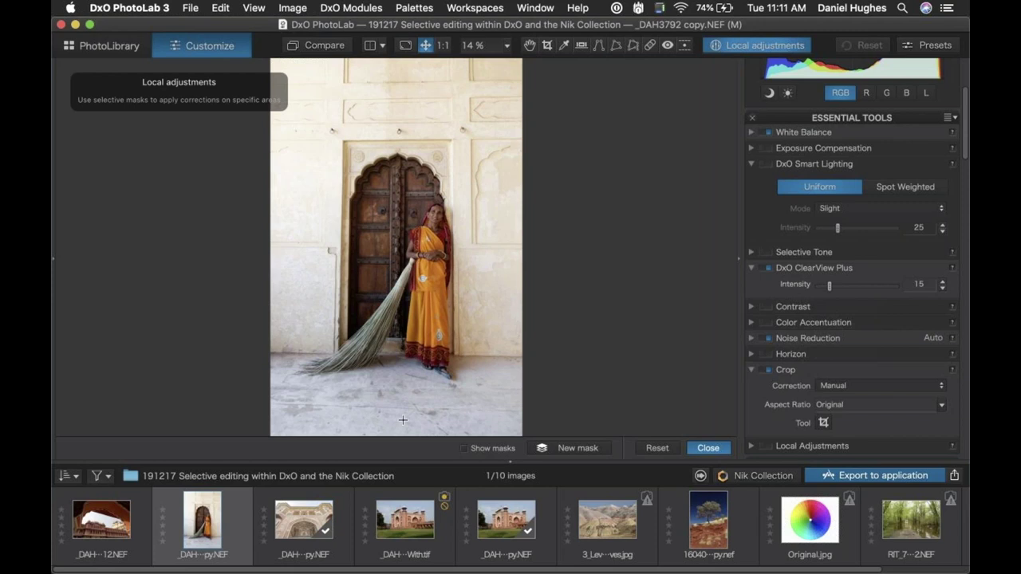
- Draw a Graduated Filter over the floor, running from the photo's bottom edge up to the woman's feet
{"action": "right_click", "coordinate": [376, 223]}
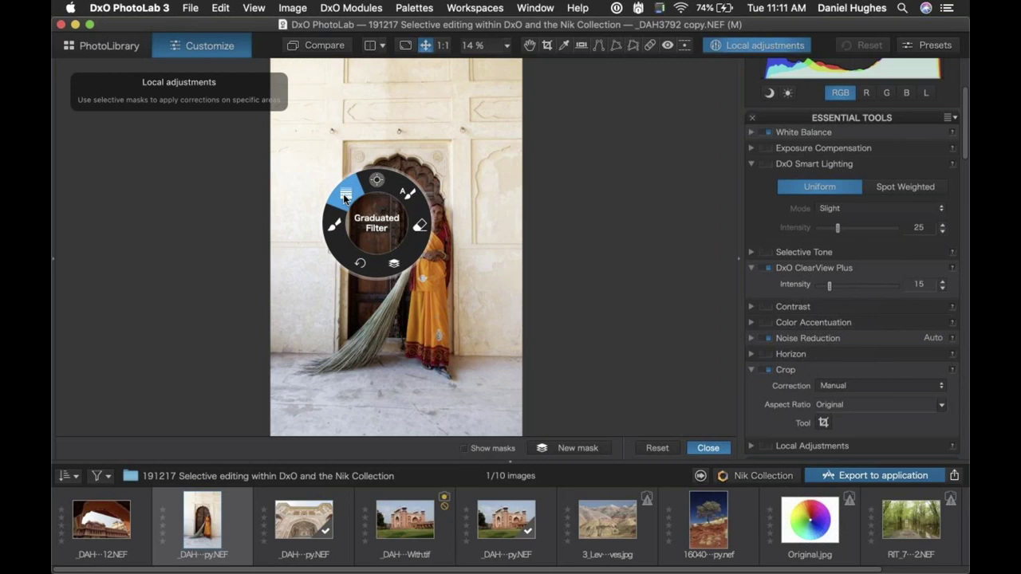
{"action": "left_click", "coordinate": [399, 435]}
{"action": "left_click_drag", "start_coordinate": [394, 435], "coordinate": [395, 250]}
{"action": "left_click_drag", "start_coordinate": [397, 307], "coordinate": [395, 359]}
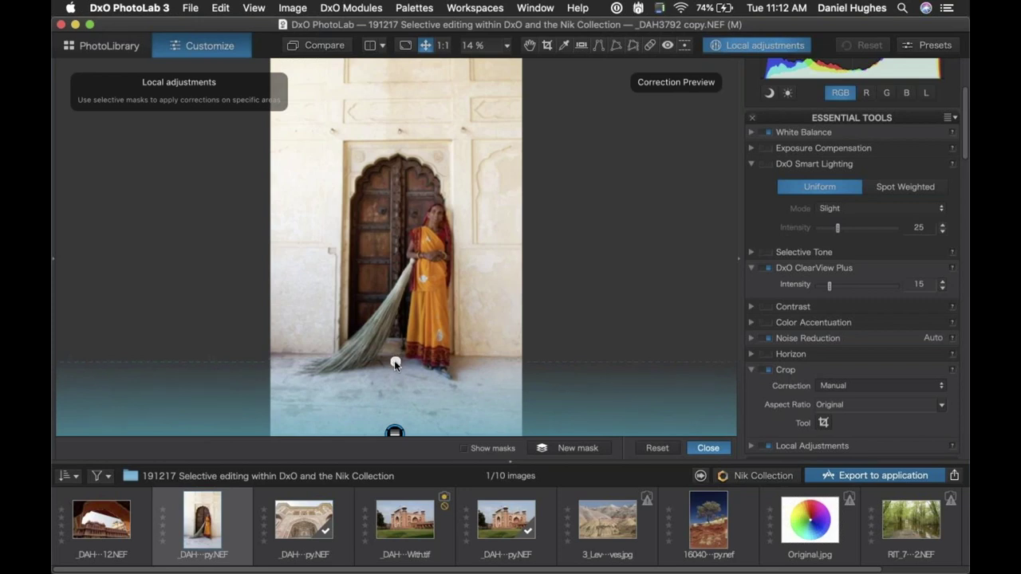
{"action": "mouse_move", "coordinate": [394, 359]}
{"action": "left_mouse_down"}
{"action": "mouse_move", "coordinate": [394, 404]}
{"action": "mouse_move", "coordinate": [393, 321]}
{"action": "mouse_move", "coordinate": [393, 370]}
{"action": "left_mouse_up"}
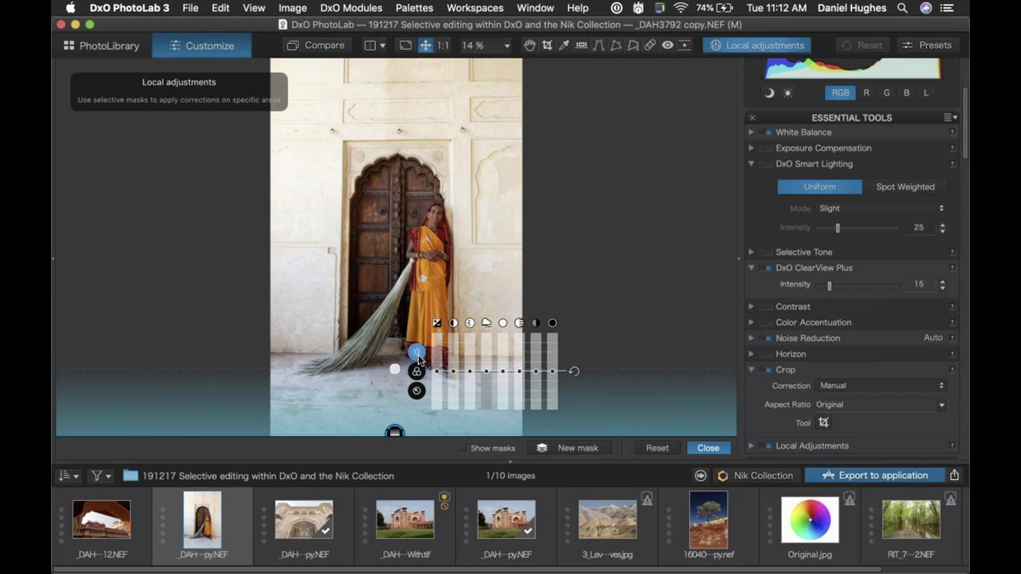
- Try Graduated Filter exposures of -1.23 and -4.00 on the floor
{"action": "right_click", "coordinate": [419, 359]}
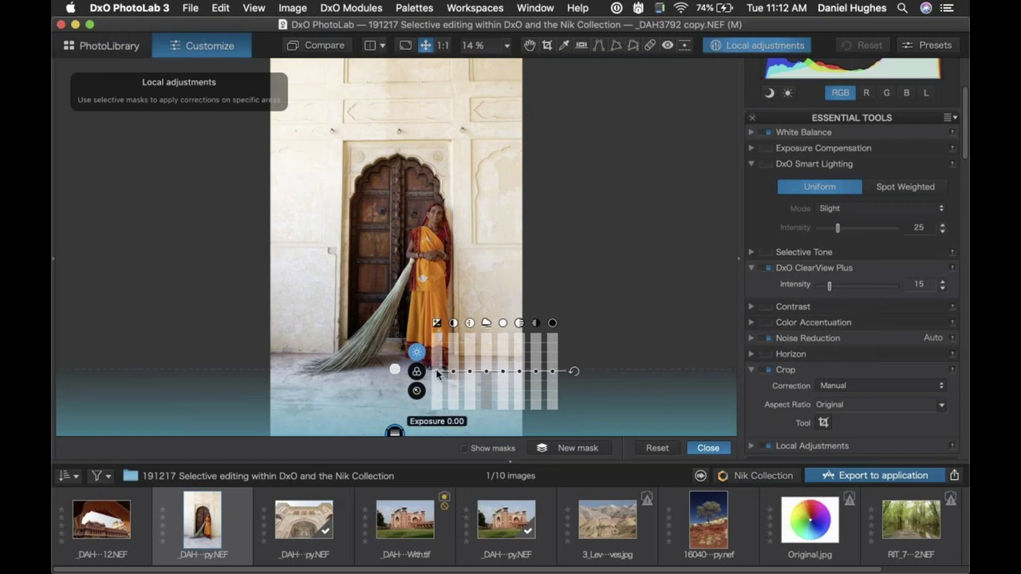
{"action": "left_click_drag", "start_coordinate": [438, 374], "coordinate": [437, 386]}
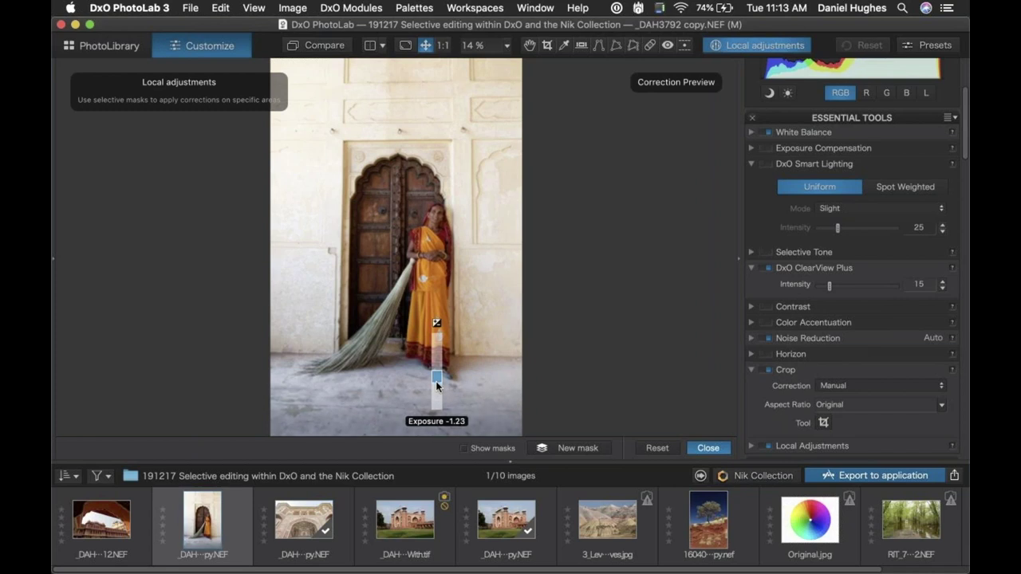
{"action": "left_click_drag", "start_coordinate": [437, 386], "coordinate": [437, 386]}
{"action": "mouse_move", "coordinate": [434, 408]}
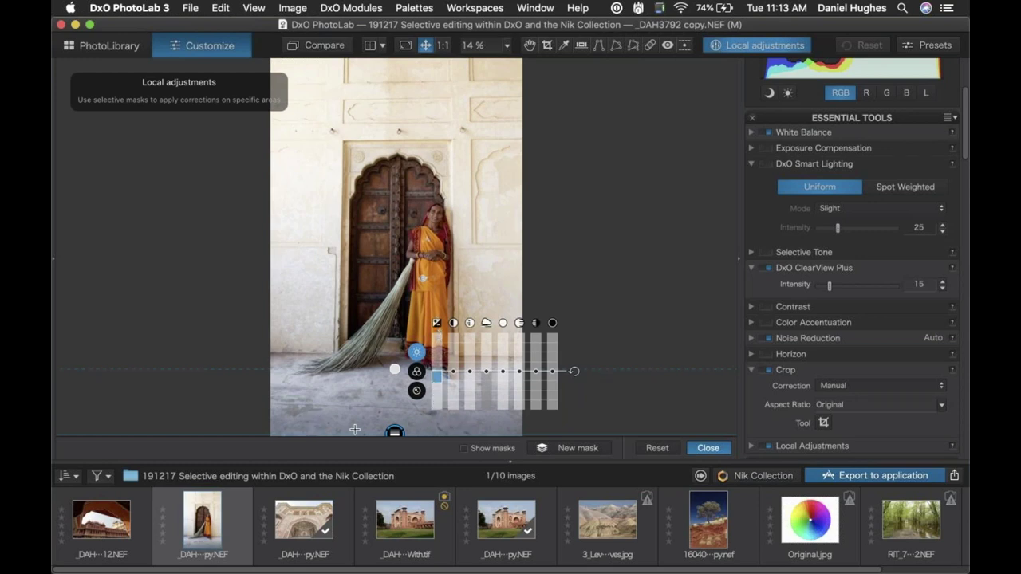
{"action": "left_click_drag", "start_coordinate": [436, 404], "coordinate": [436, 414]}
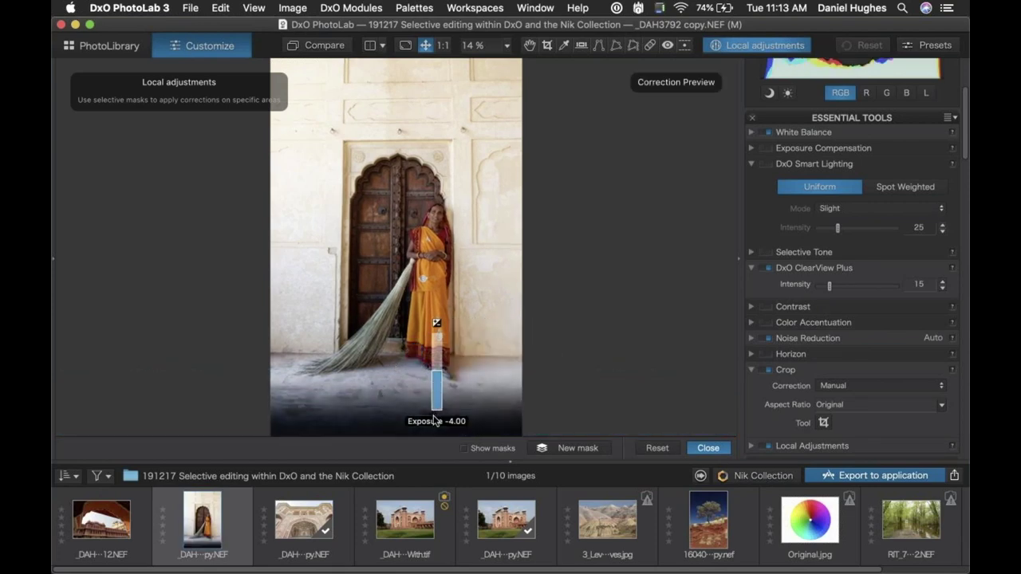
{"action": "right_click", "coordinate": [543, 551]}
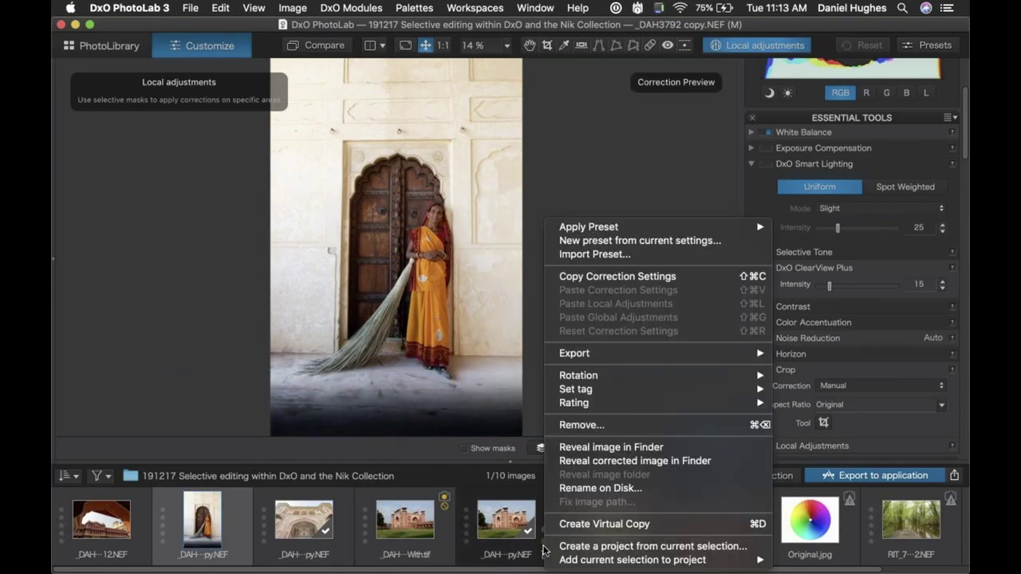
{"action": "key", "text": "Escape"}
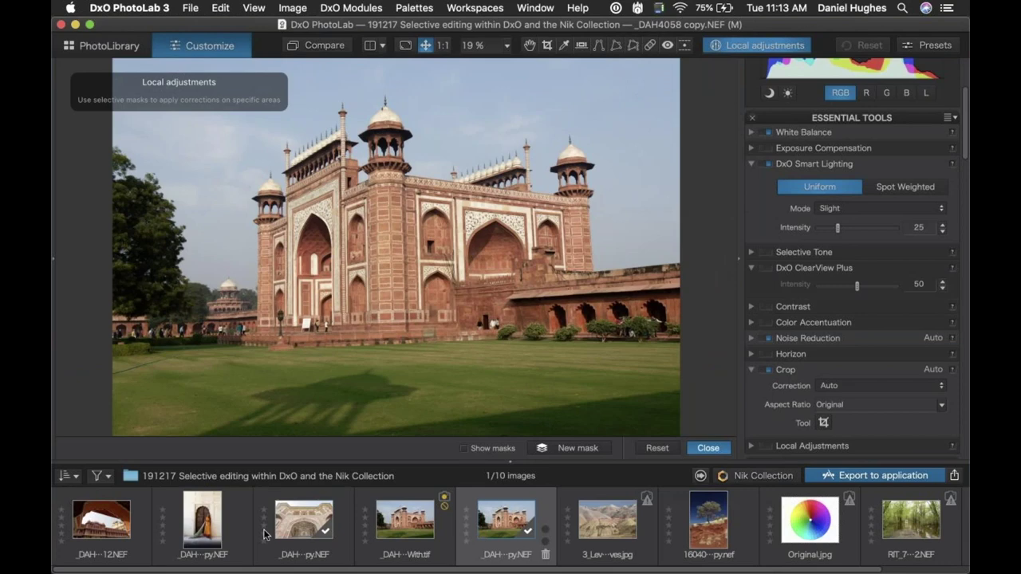
{"action": "left_click", "coordinate": [188, 526]}
- Darken the floor's Graduated Filter to about half of its negative exposure range and slightly raise its contrast and microcontrast
{"action": "mouse_move", "coordinate": [393, 427]}
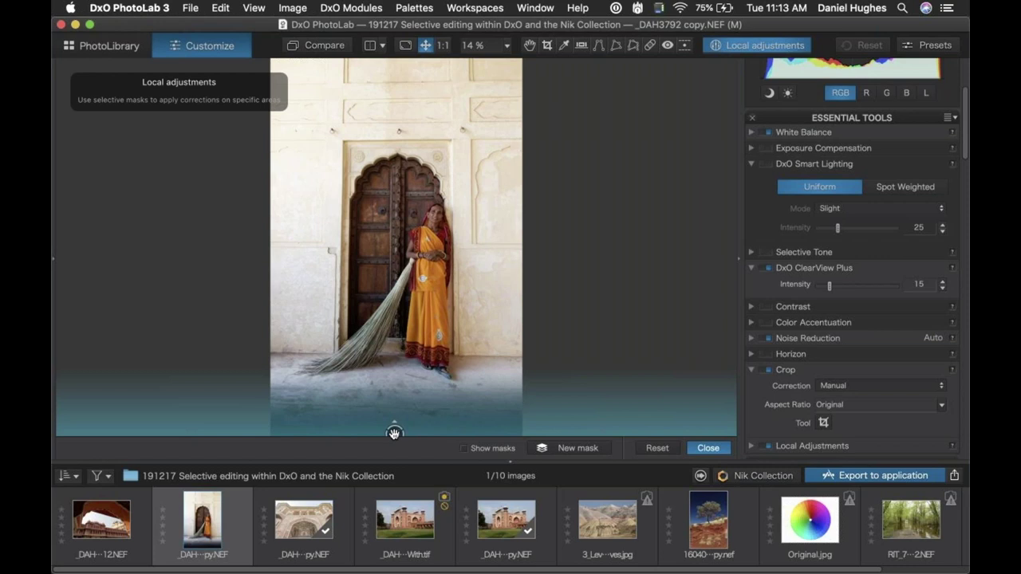
{"action": "left_click_drag", "start_coordinate": [437, 371], "coordinate": [468, 361]}
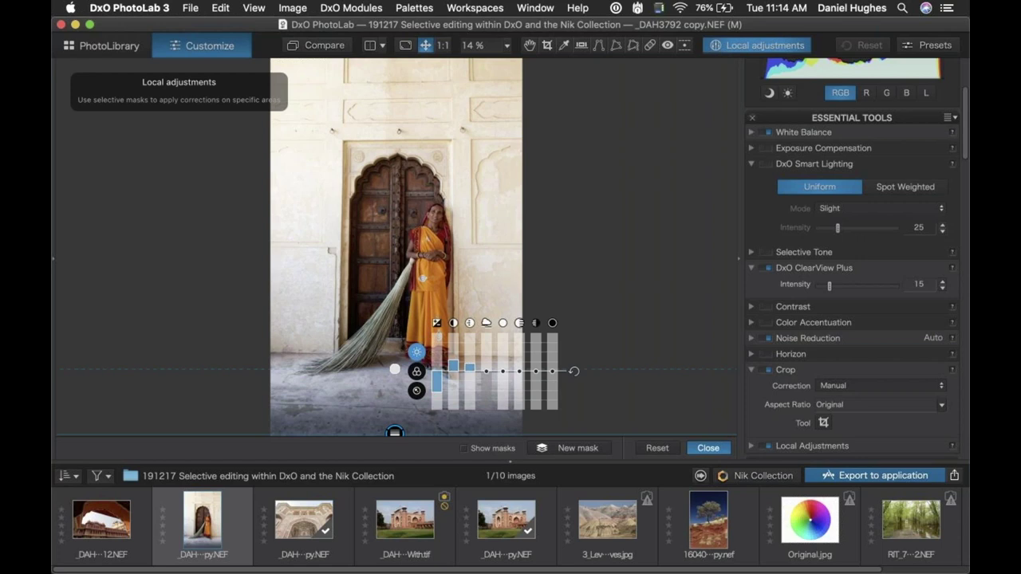
{"action": "left_click_drag", "start_coordinate": [604, 212], "coordinate": [601, 217]}
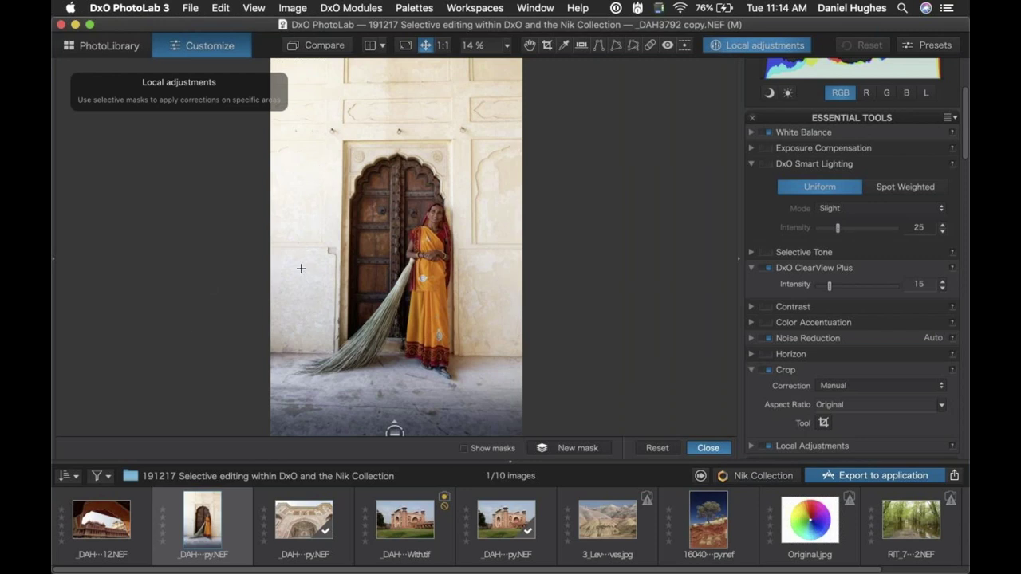
- Place a control point on the wall beside the doorway and enlarge its circle until it reaches the woman
{"action": "right_click", "coordinate": [305, 177]}
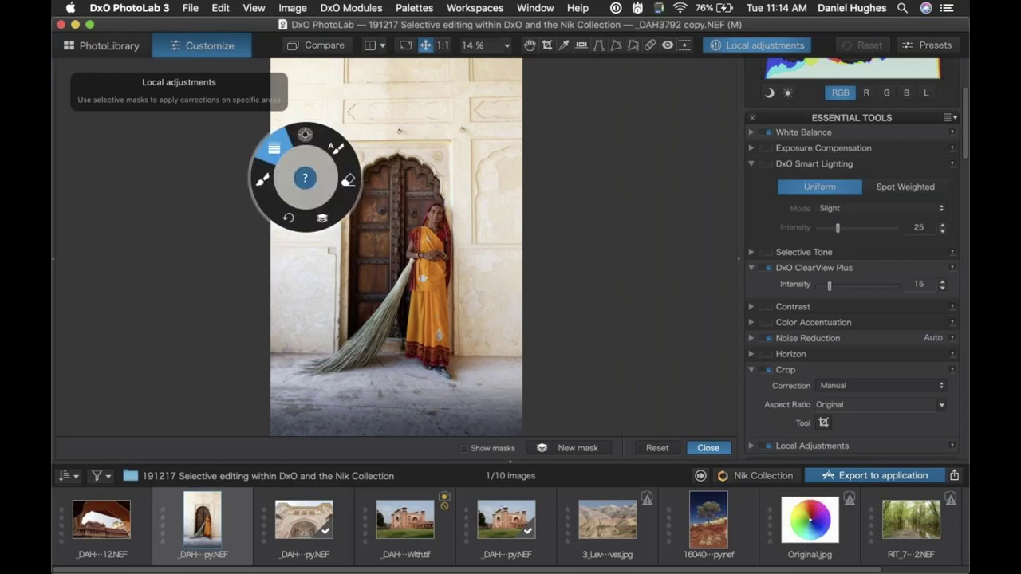
{"action": "left_click", "coordinate": [304, 137]}
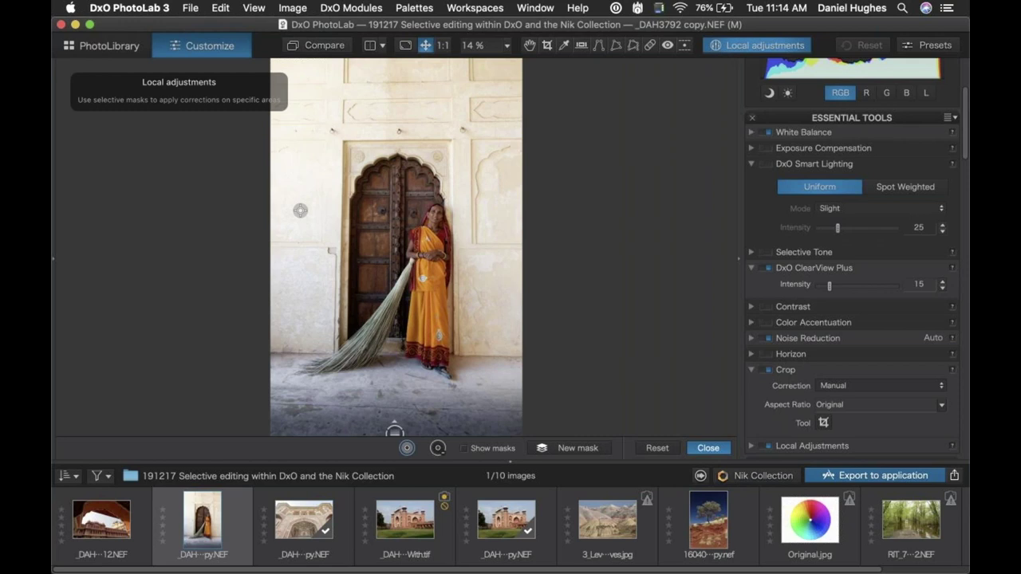
{"action": "left_click", "coordinate": [300, 210]}
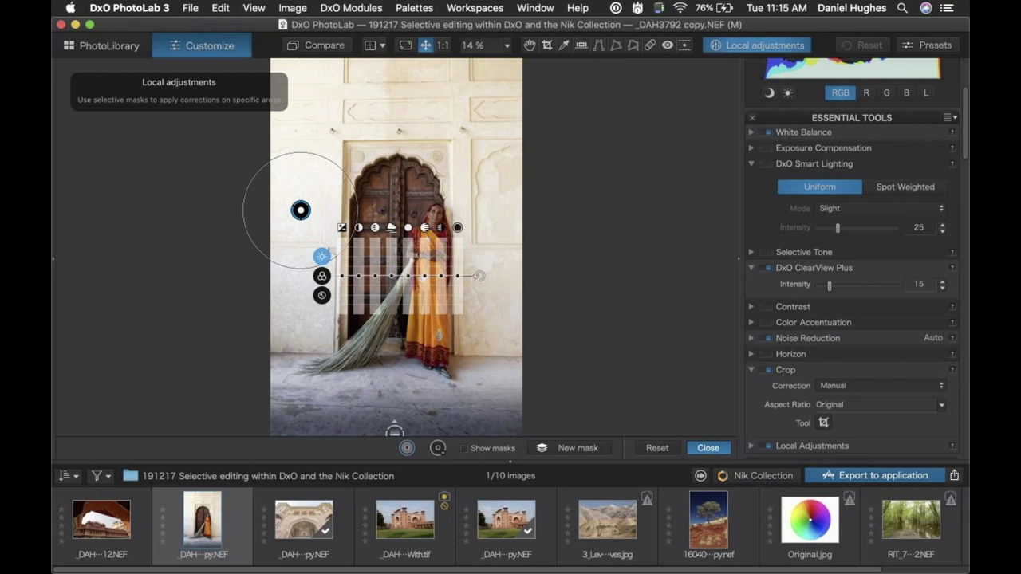
{"action": "left_click_drag", "start_coordinate": [348, 237], "coordinate": [427, 280]}
{"action": "left_click_drag", "start_coordinate": [300, 210], "coordinate": [293, 212]}
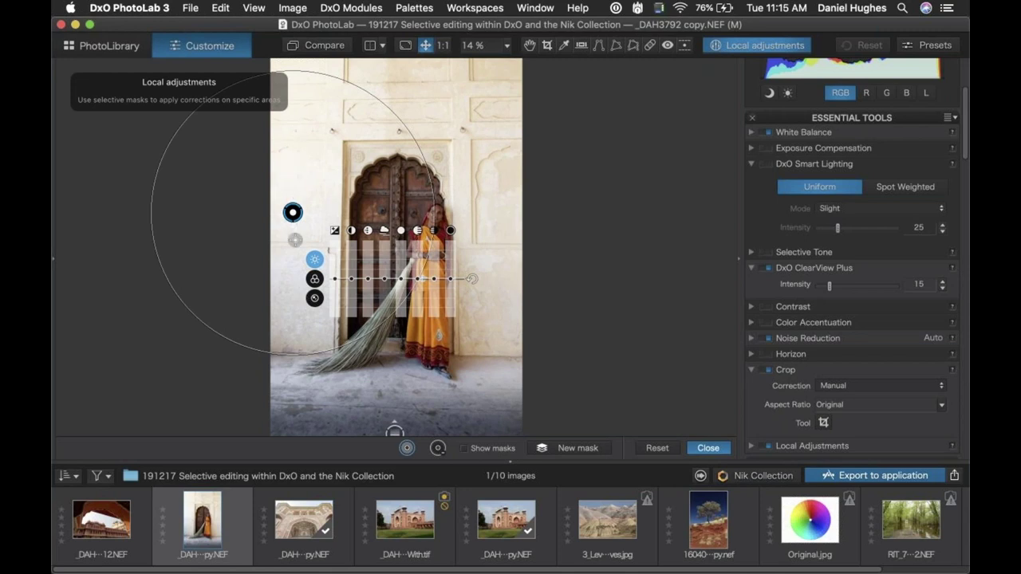
- Slightly lower the wall control point's exposure, raise its contrast and microcontrast, and increase its vibrancy and saturation
{"action": "left_click_drag", "start_coordinate": [335, 279], "coordinate": [368, 268]}
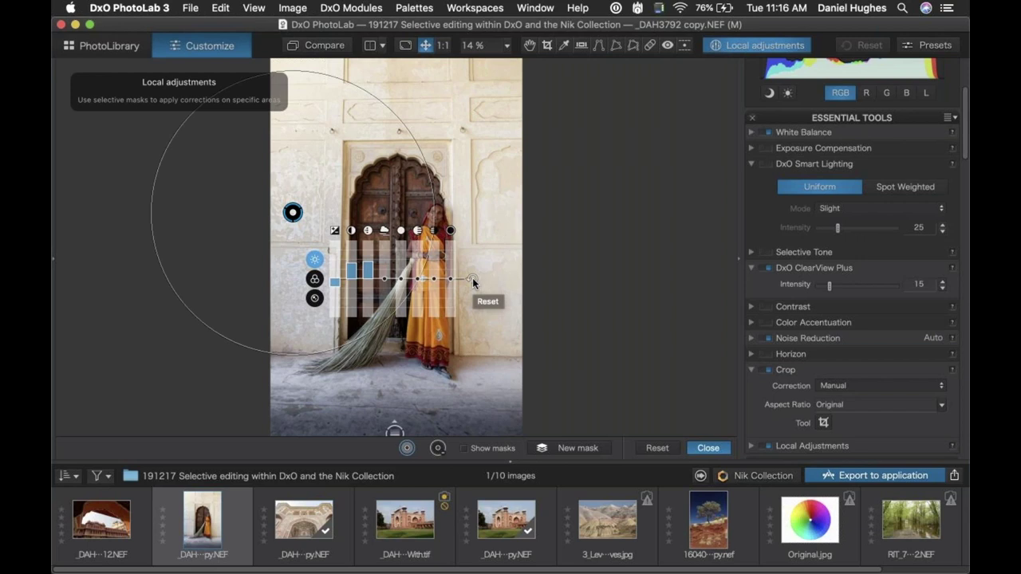
{"action": "left_click", "coordinate": [315, 281]}
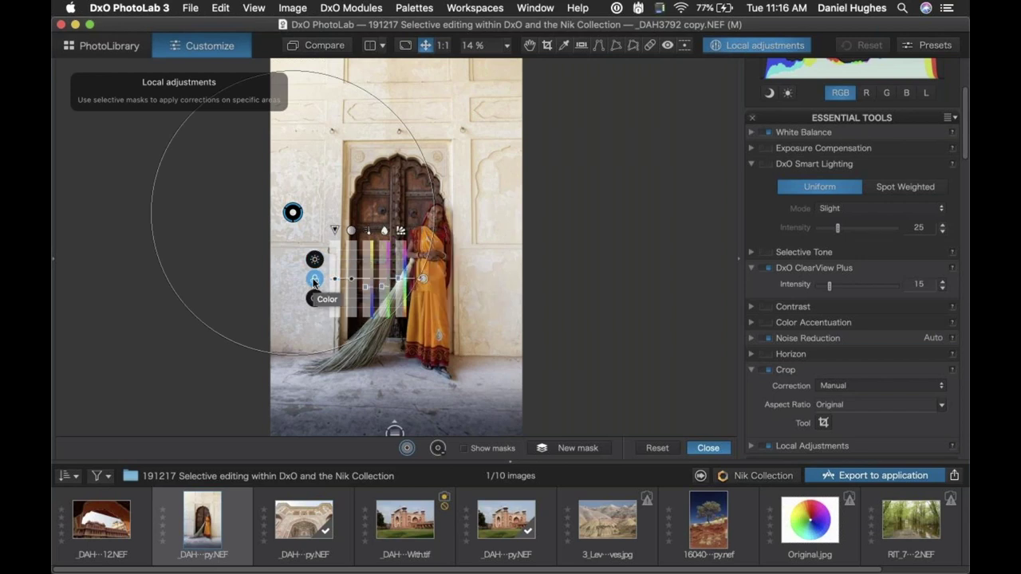
{"action": "left_click_drag", "start_coordinate": [335, 279], "coordinate": [352, 245]}
{"action": "left_click", "coordinate": [314, 279]}
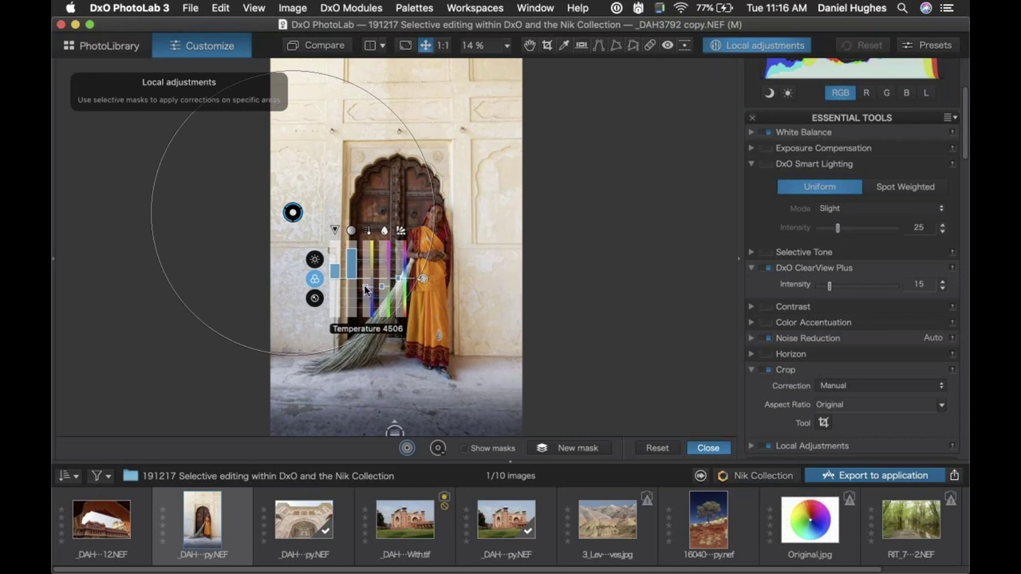
- Warm the wall control point's temperature to about 4687 and set its tint to about -34
{"action": "left_click_drag", "start_coordinate": [365, 290], "coordinate": [366, 288]}
{"action": "mouse_move", "coordinate": [365, 289]}
{"action": "left_mouse_down"}
{"action": "mouse_move", "coordinate": [365, 275]}
{"action": "mouse_move", "coordinate": [382, 291]}
{"action": "left_mouse_up"}
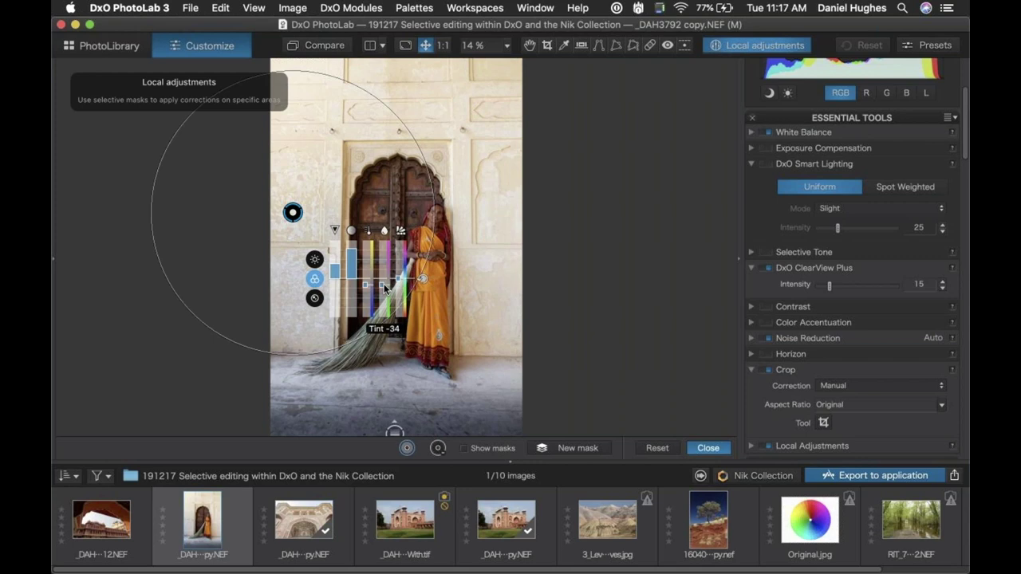
{"action": "mouse_move", "coordinate": [367, 288]}
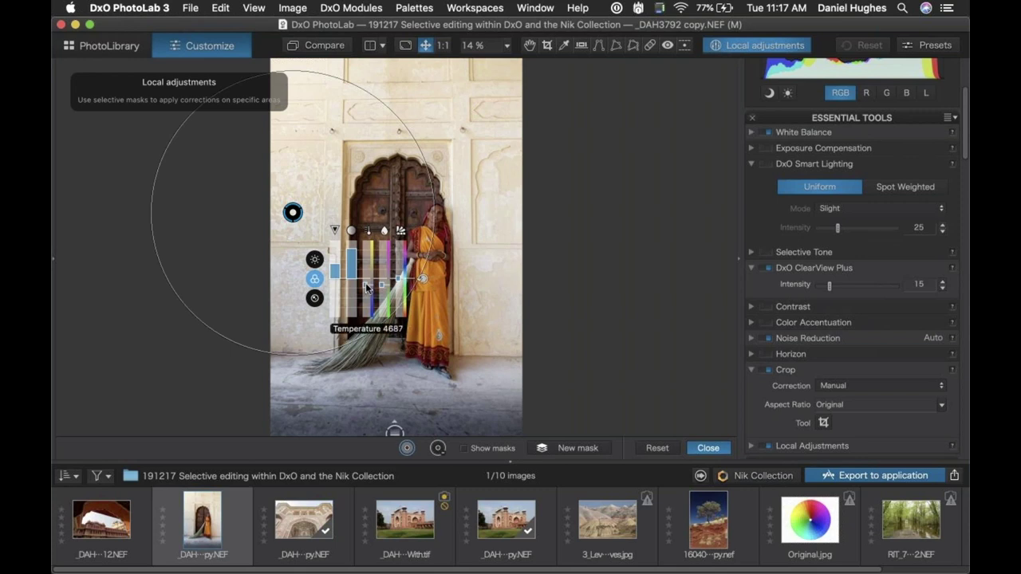
{"action": "left_click_drag", "start_coordinate": [367, 288], "coordinate": [371, 288]}
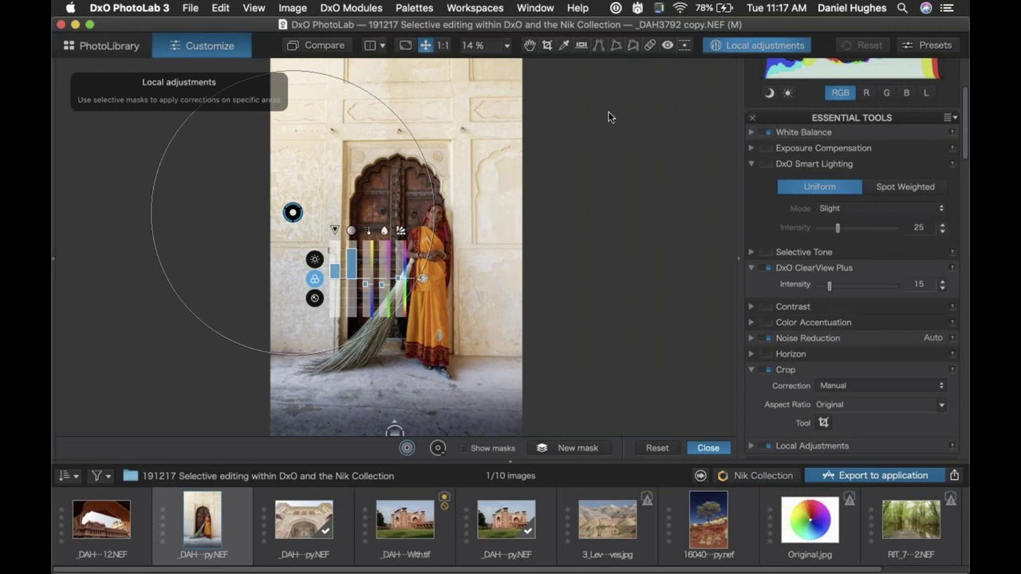
- Compare the doorway photo with and without its local adjustments
{"action": "left_click", "coordinate": [326, 47]}
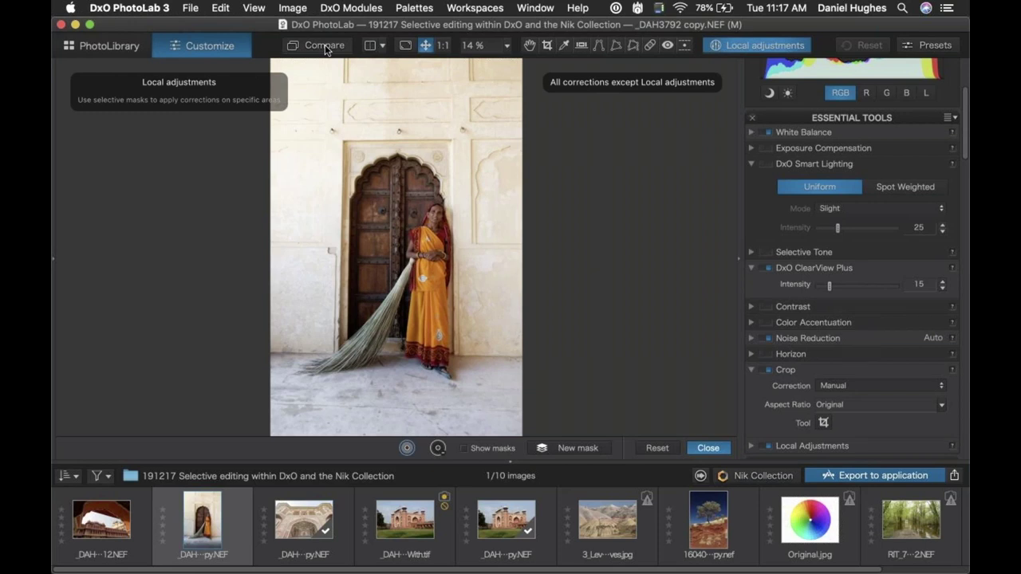
{"action": "left_click", "coordinate": [326, 50]}
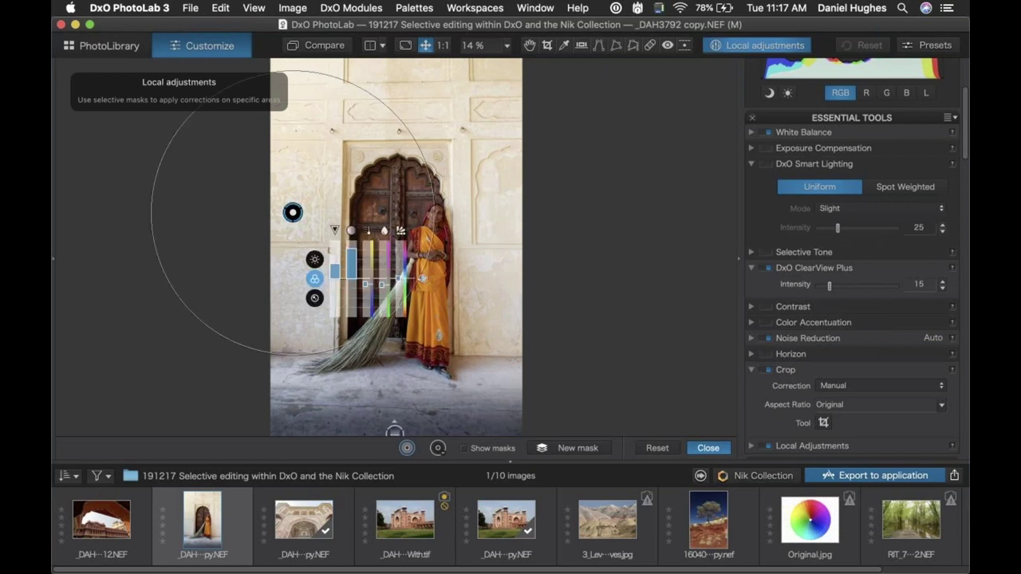
{"action": "left_click", "coordinate": [423, 278]}
- Paint an auto mask over the whole broom down to its bristles on the floor, and strongly lower its exposure
{"action": "right_click", "coordinate": [372, 347]}
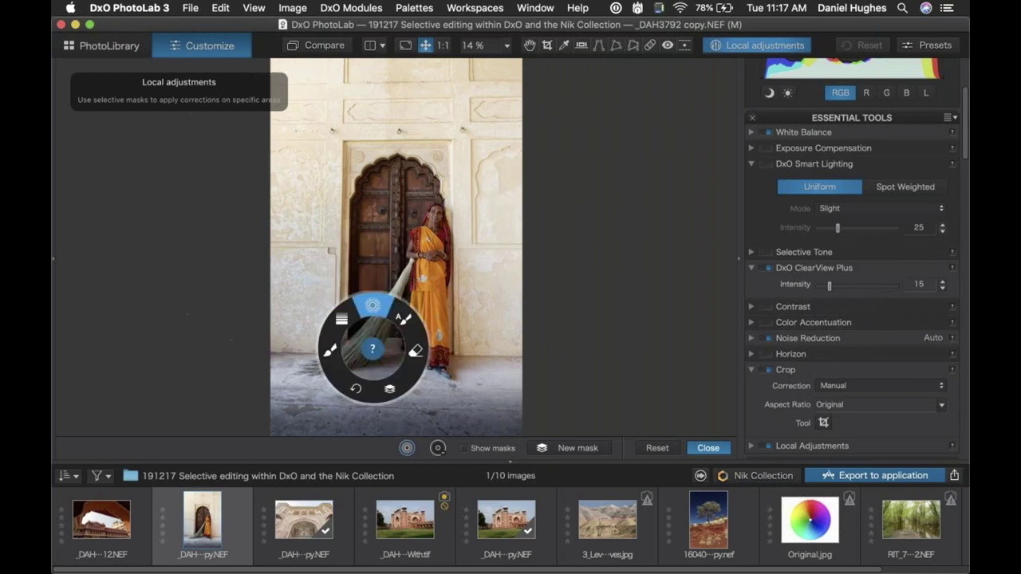
{"action": "left_click", "coordinate": [404, 321]}
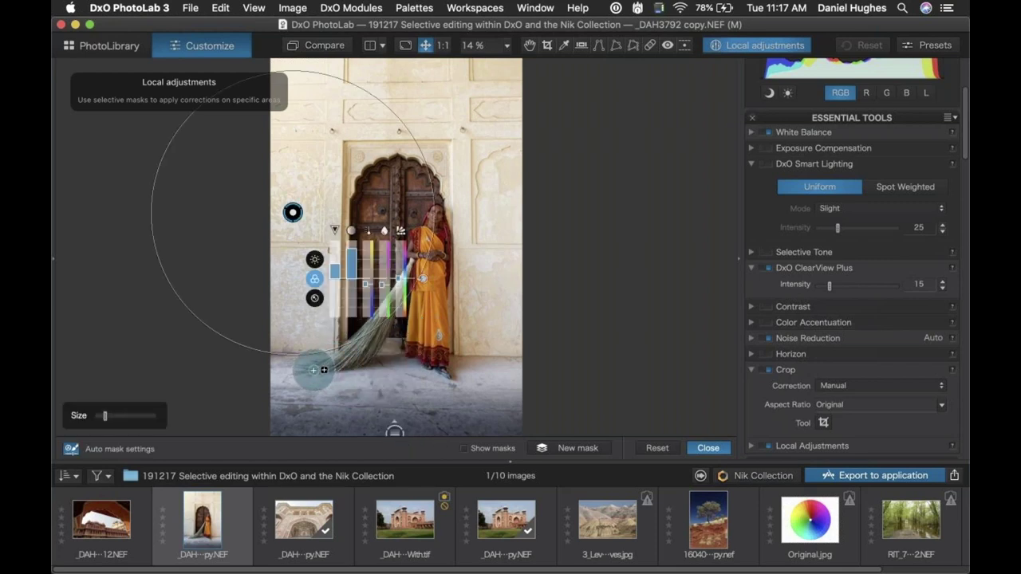
{"action": "mouse_move", "coordinate": [395, 433]}
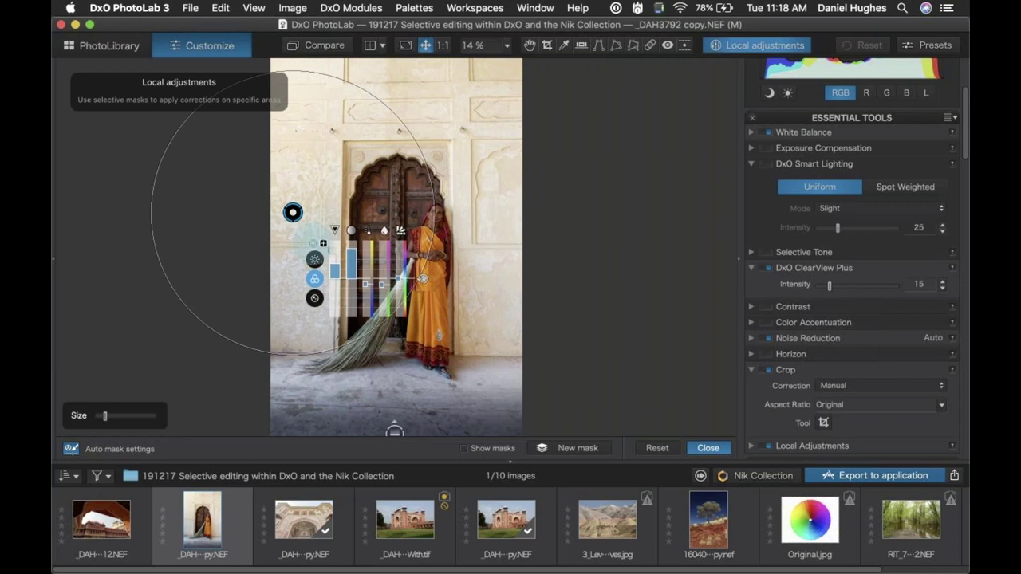
{"action": "mouse_move", "coordinate": [355, 327]}
{"action": "left_mouse_down"}
{"action": "mouse_move", "coordinate": [343, 362]}
{"action": "mouse_move", "coordinate": [363, 349]}
{"action": "mouse_move", "coordinate": [403, 276]}
{"action": "left_mouse_up"}
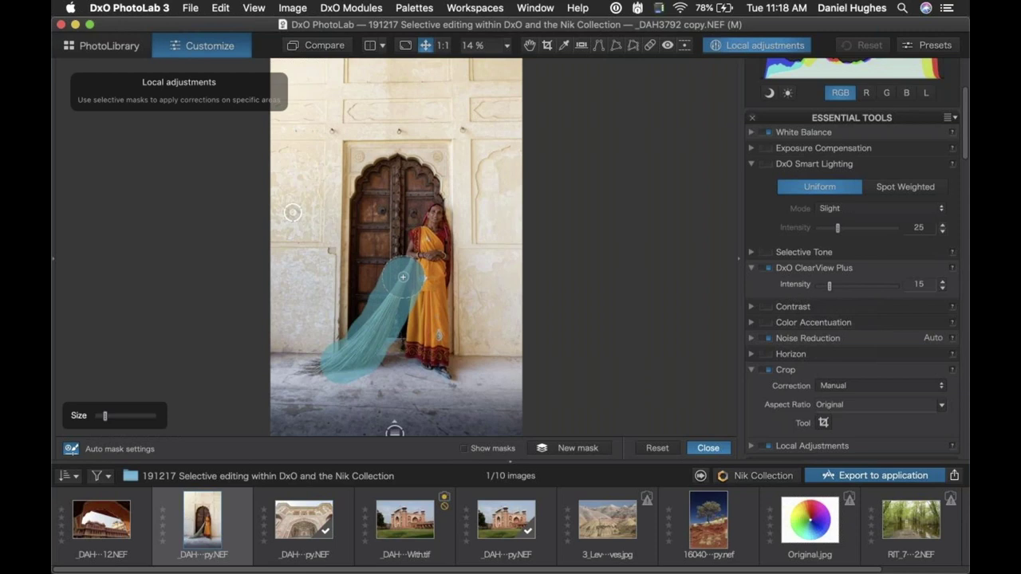
{"action": "left_click_drag", "start_coordinate": [403, 276], "coordinate": [403, 277]}
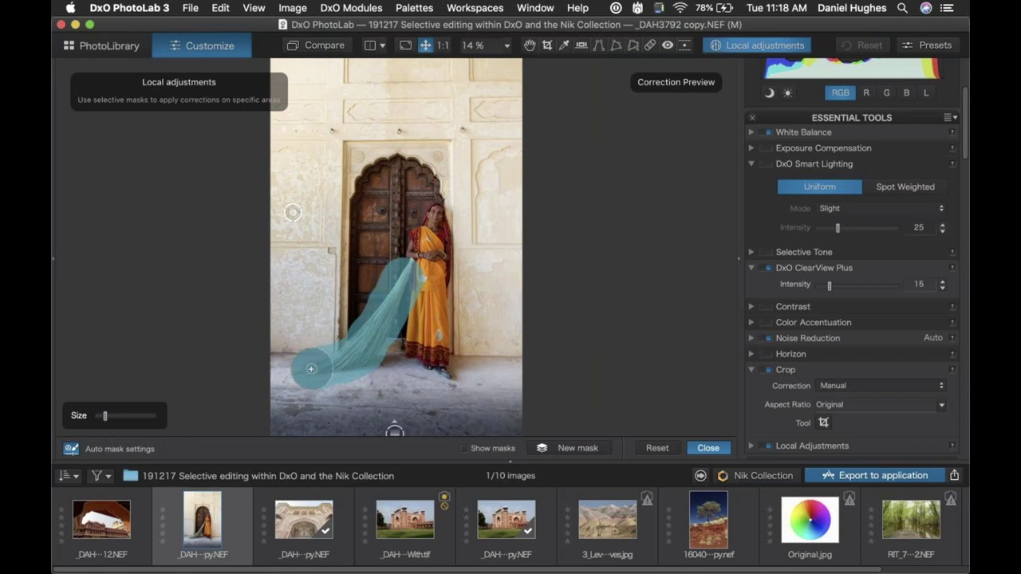
{"action": "mouse_move", "coordinate": [363, 371]}
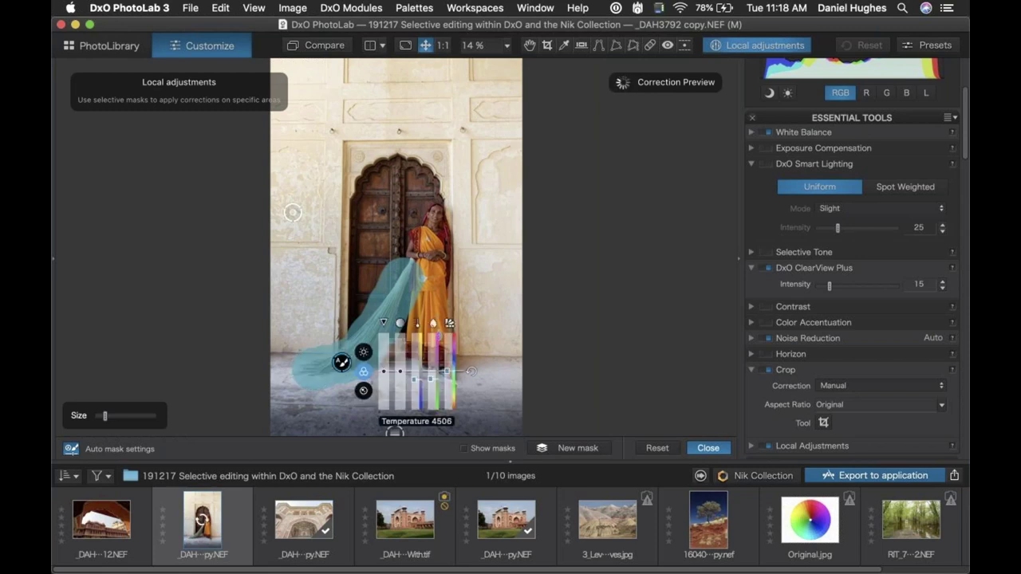
{"action": "mouse_move", "coordinate": [404, 278]}
{"action": "left_mouse_down"}
{"action": "mouse_move", "coordinate": [427, 235]}
{"action": "mouse_move", "coordinate": [415, 285]}
{"action": "mouse_move", "coordinate": [432, 308]}
{"action": "left_mouse_up"}
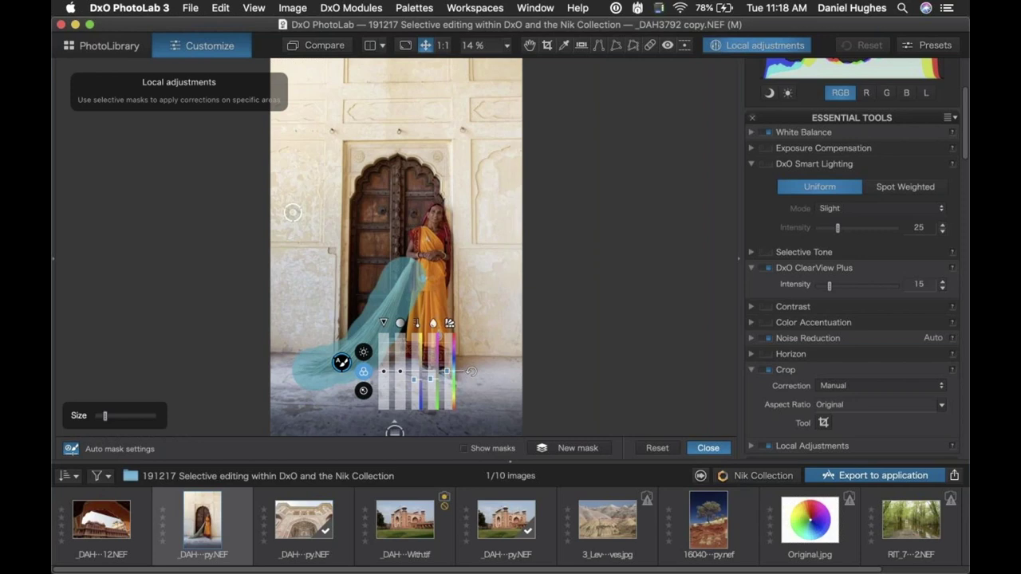
{"action": "left_click", "coordinate": [363, 352]}
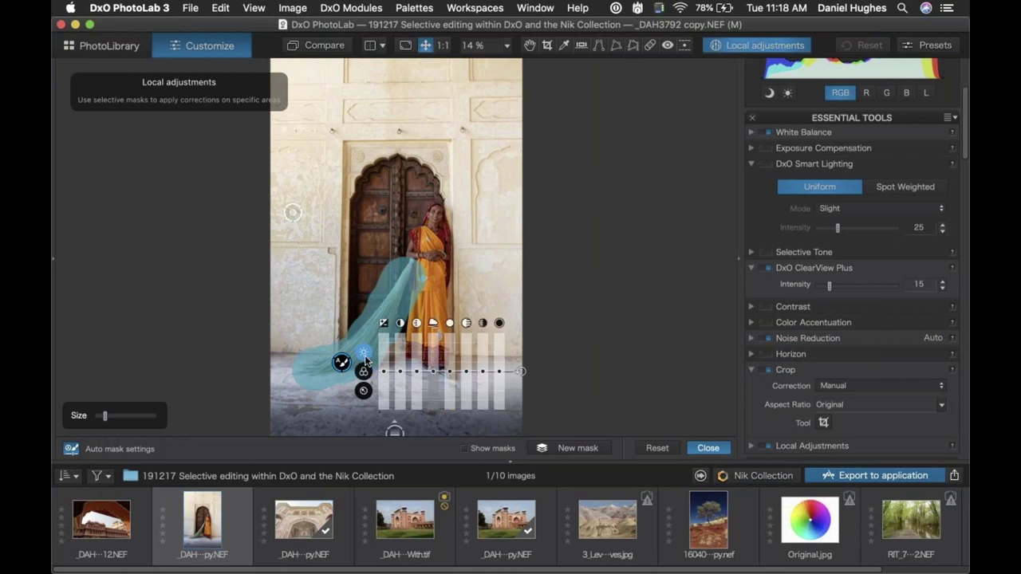
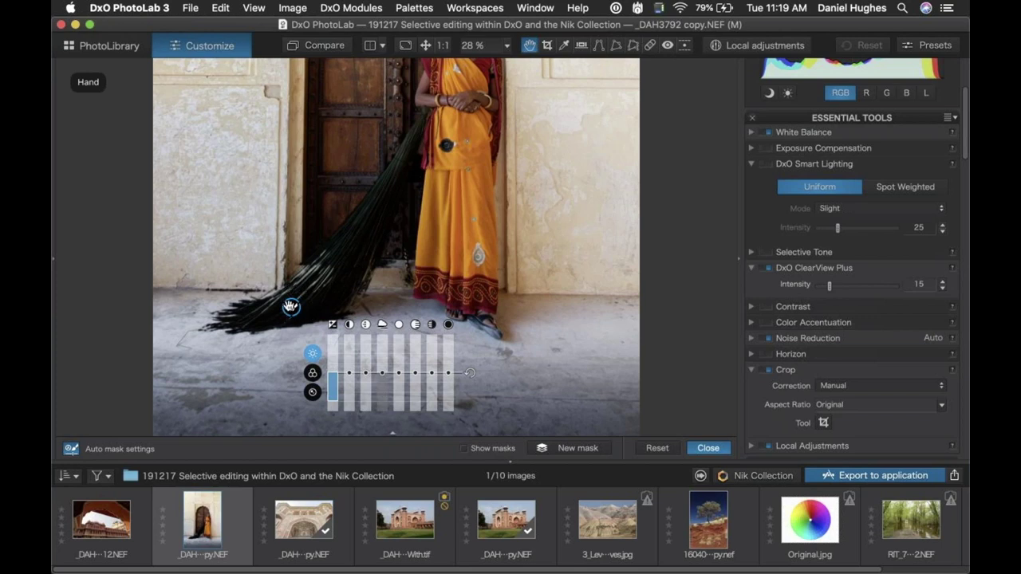
- Show the mask overlay to check the broom mask's coverage, and hide it again
{"action": "left_click", "coordinate": [463, 449]}
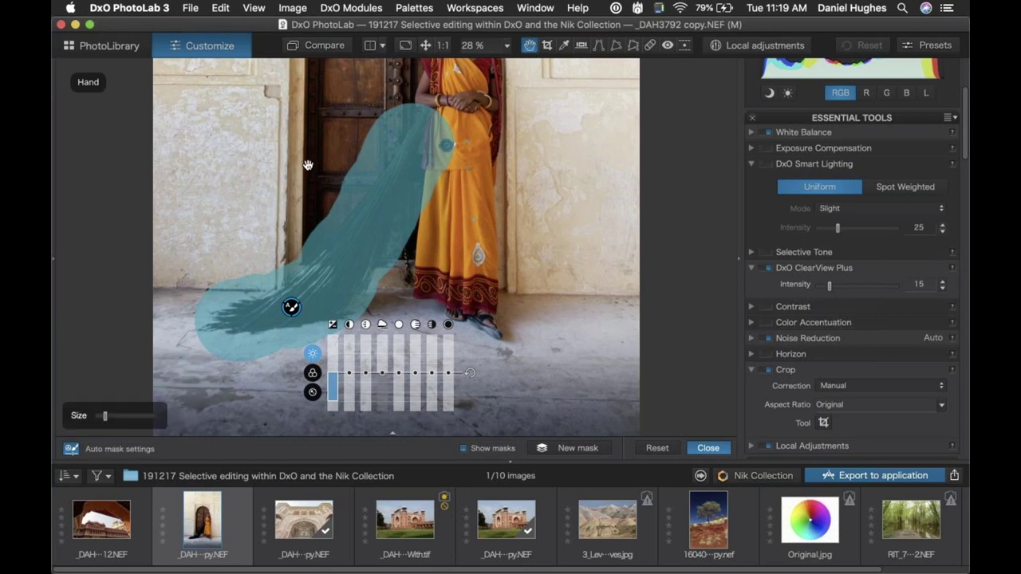
{"action": "key", "text": "e"}
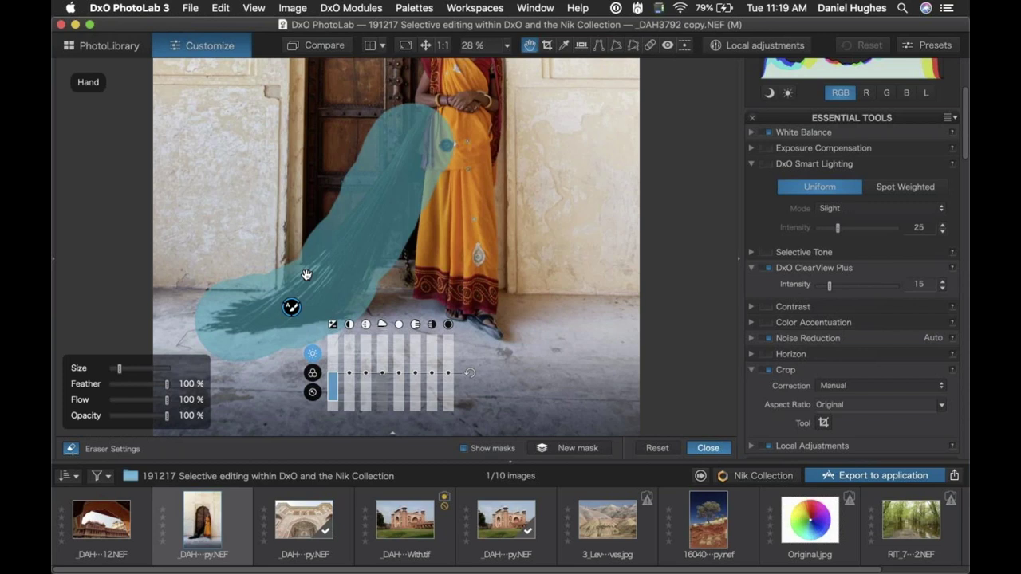
{"action": "key", "text": "a"}
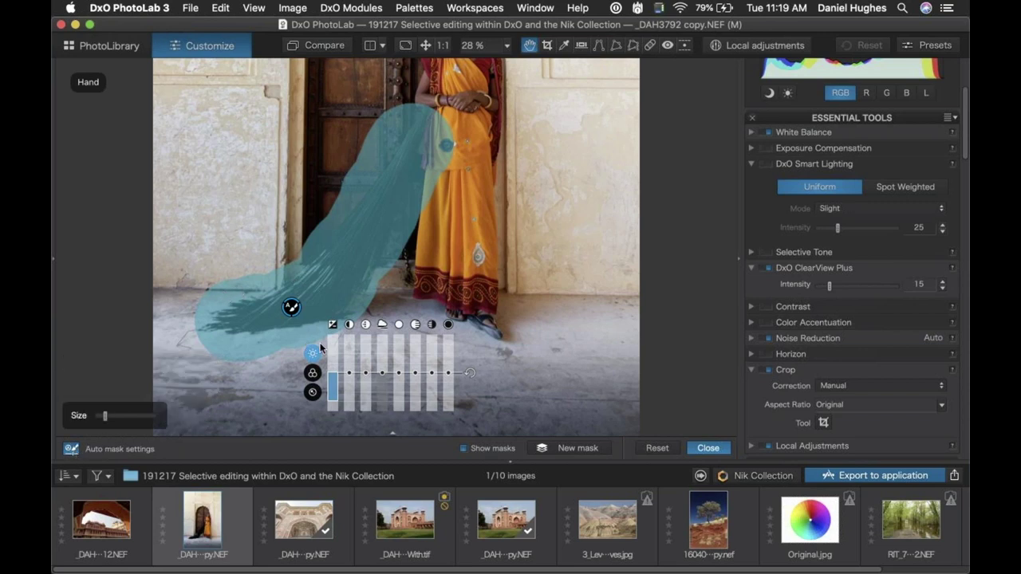
{"action": "left_click", "coordinate": [463, 448]}
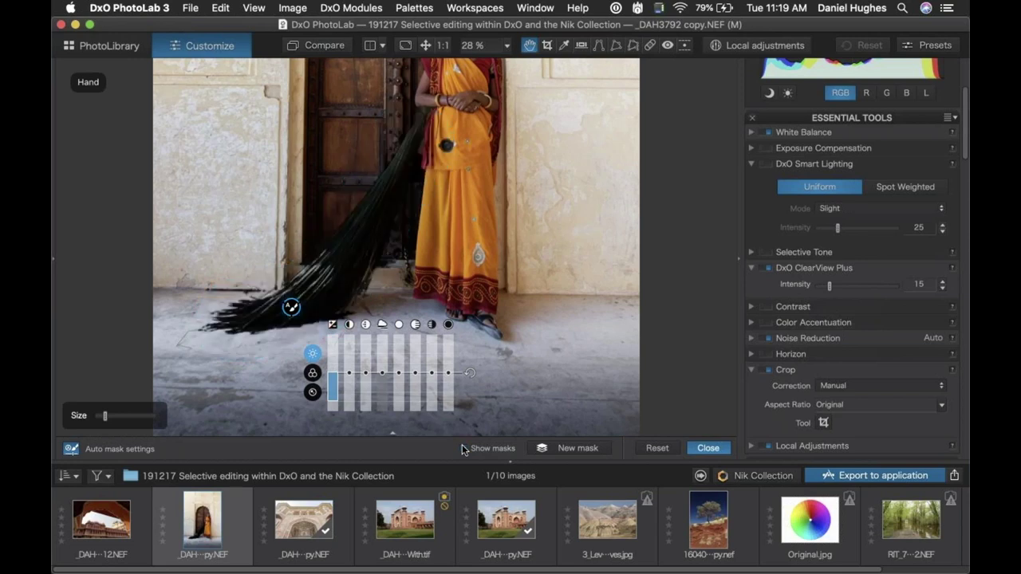
- Alternate between the eraser and the auto mask brush to review the settings each one offers
{"action": "left_click_drag", "start_coordinate": [333, 393], "coordinate": [317, 406]}
{"action": "left_click", "coordinate": [71, 449]}
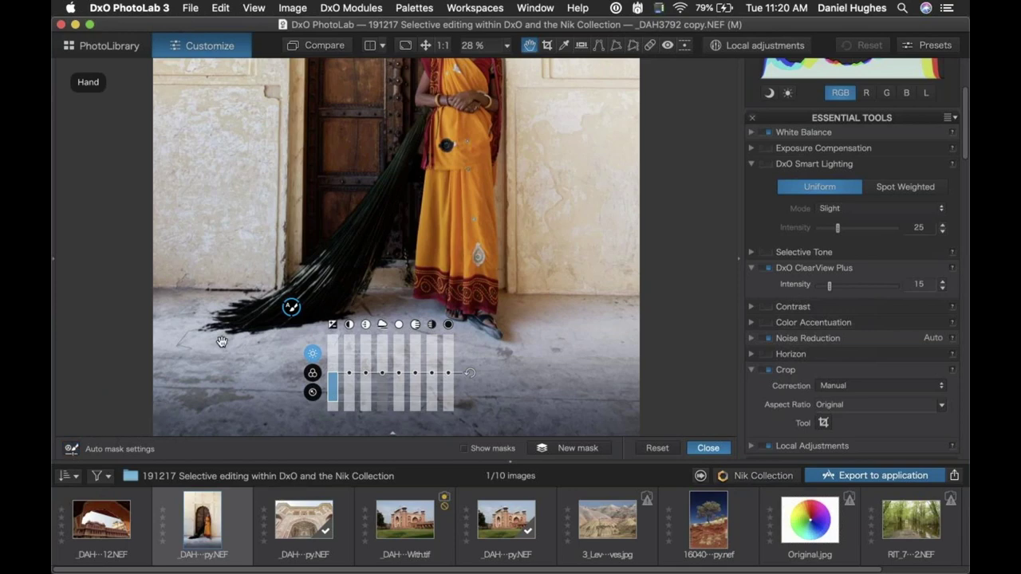
{"action": "key", "text": "e"}
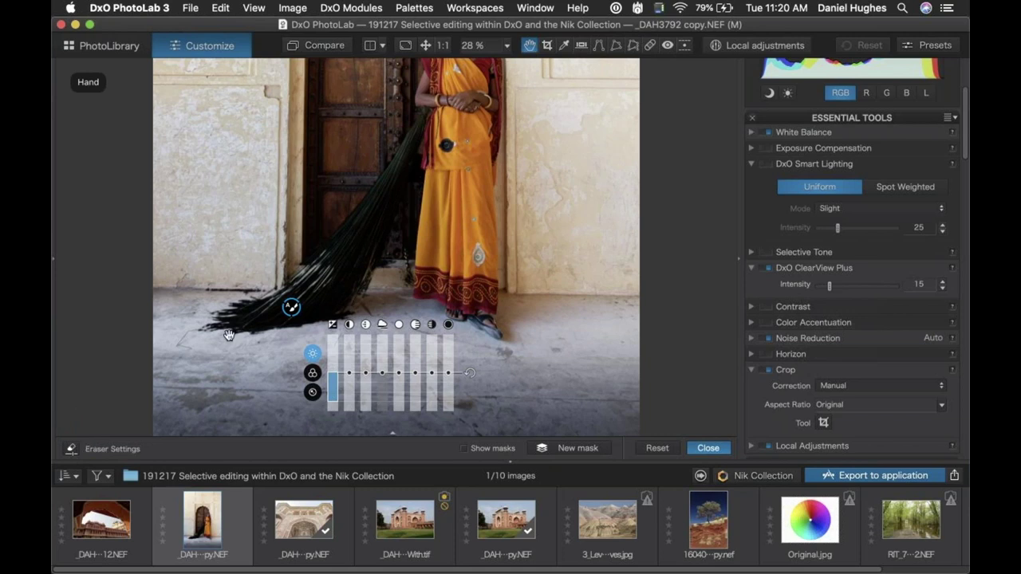
{"action": "key", "text": "a"}
{"action": "key", "text": "e"}
{"action": "key", "text": "a"}
{"action": "left_click", "coordinate": [70, 450]}
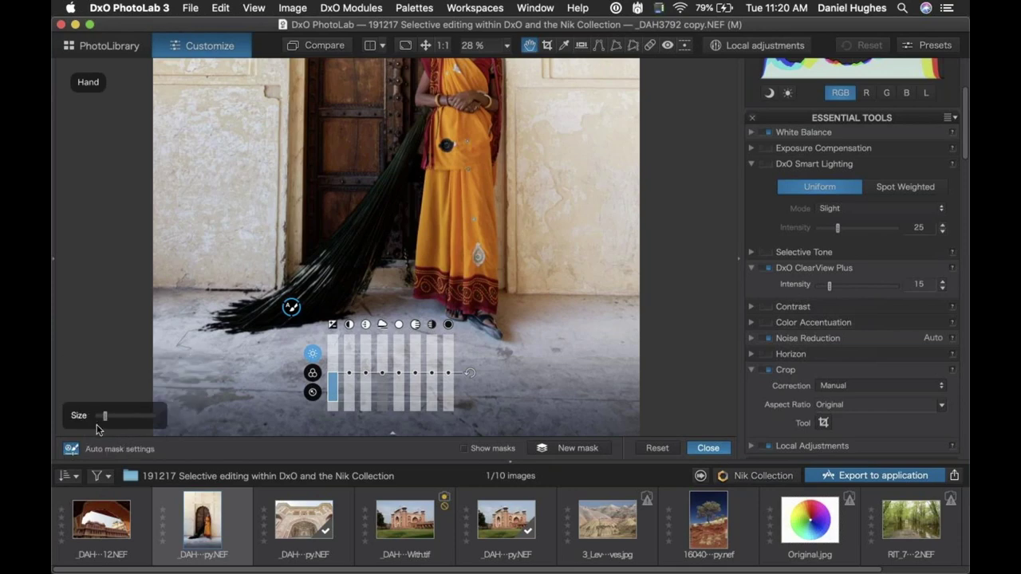
{"action": "key", "text": "e"}
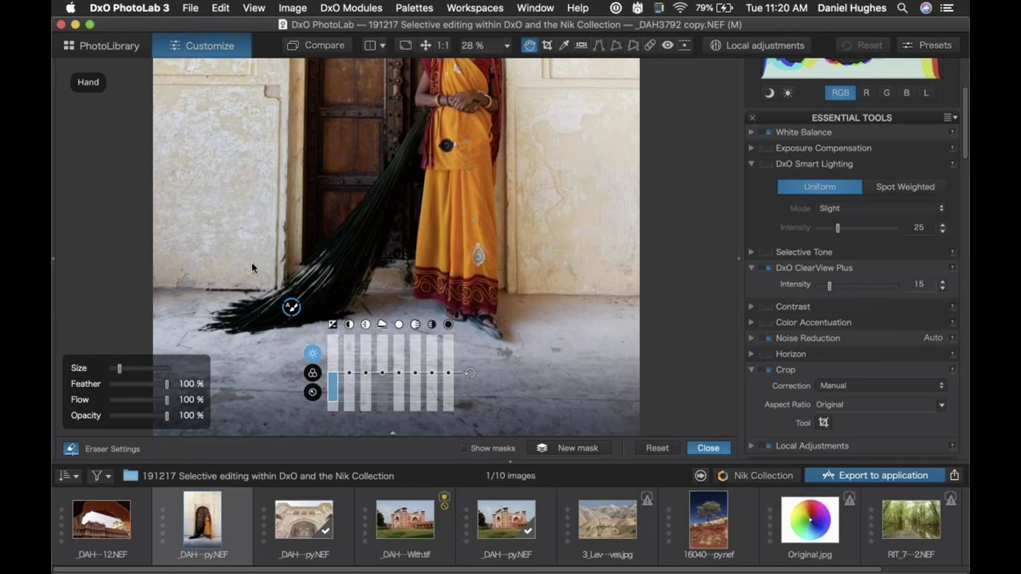
{"action": "key", "text": "a"}
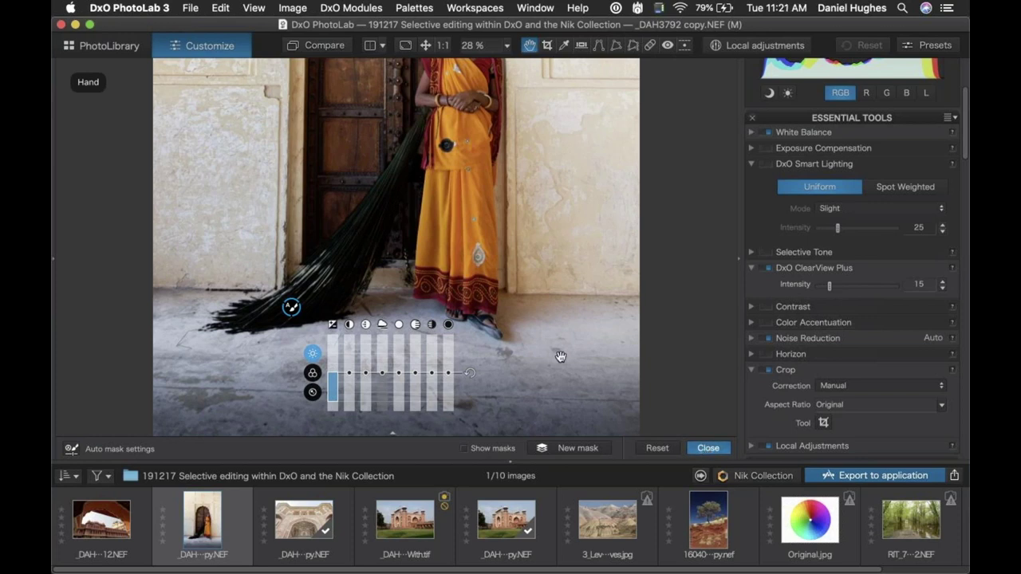
- Raise the broom mask's exposure to 1.54, and bring it back to slightly below zero
{"action": "left_click_drag", "start_coordinate": [333, 397], "coordinate": [334, 360]}
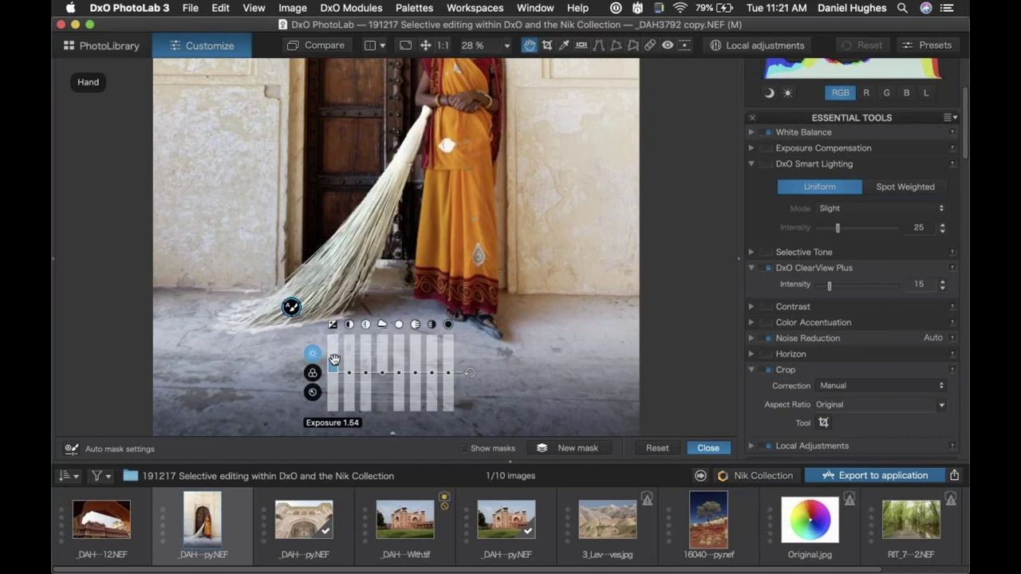
{"action": "mouse_move", "coordinate": [732, 561]}
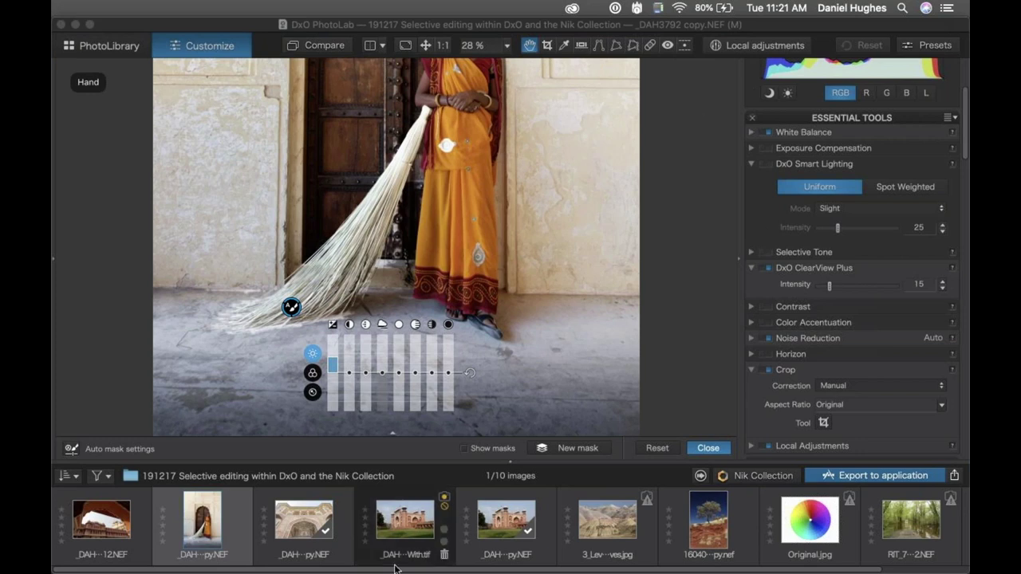
{"action": "left_click_drag", "start_coordinate": [335, 360], "coordinate": [333, 381]}
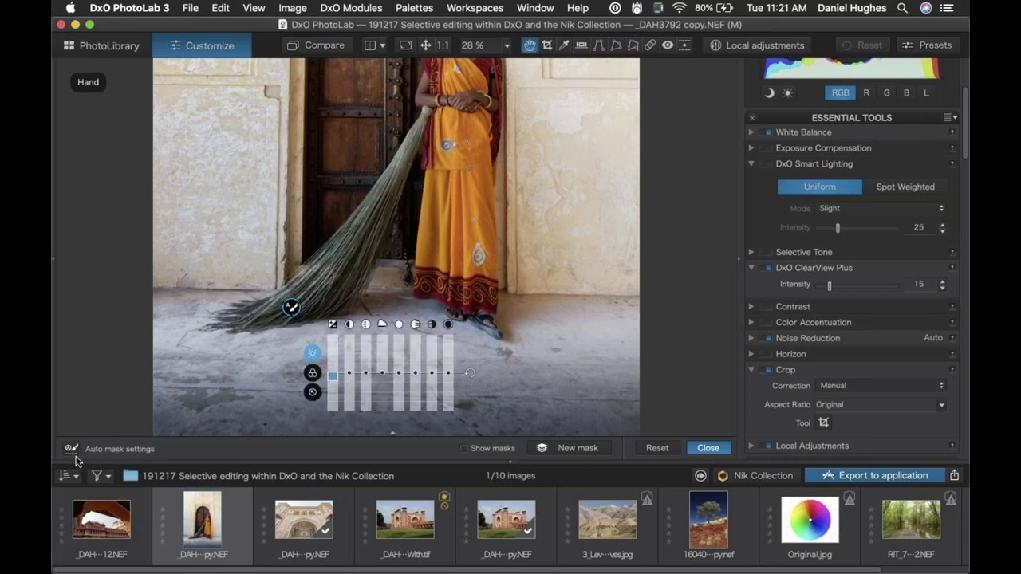
- Leave the eraser settings and the Hand tool, and reactivate Local Adjustments for the photo
{"action": "left_click", "coordinate": [71, 451]}
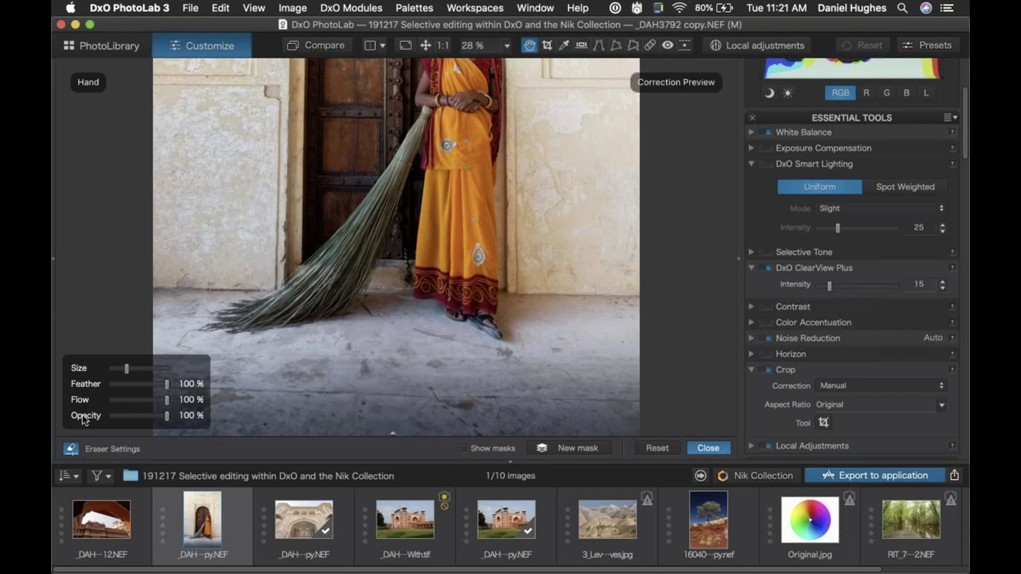
{"action": "left_click", "coordinate": [71, 451]}
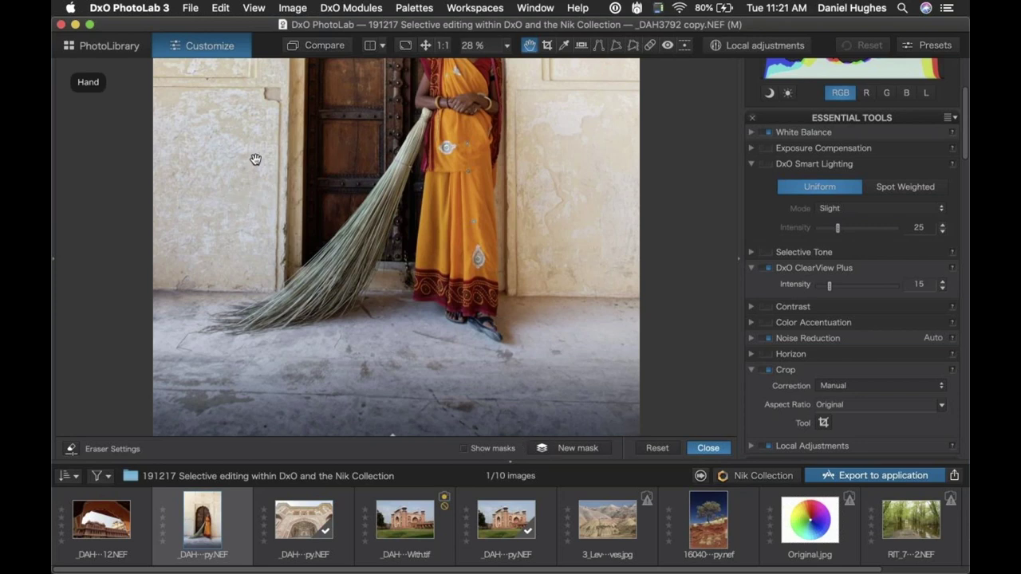
{"action": "scroll", "coordinate": [255, 159], "scroll_direction": "up", "scroll_amount": 2}
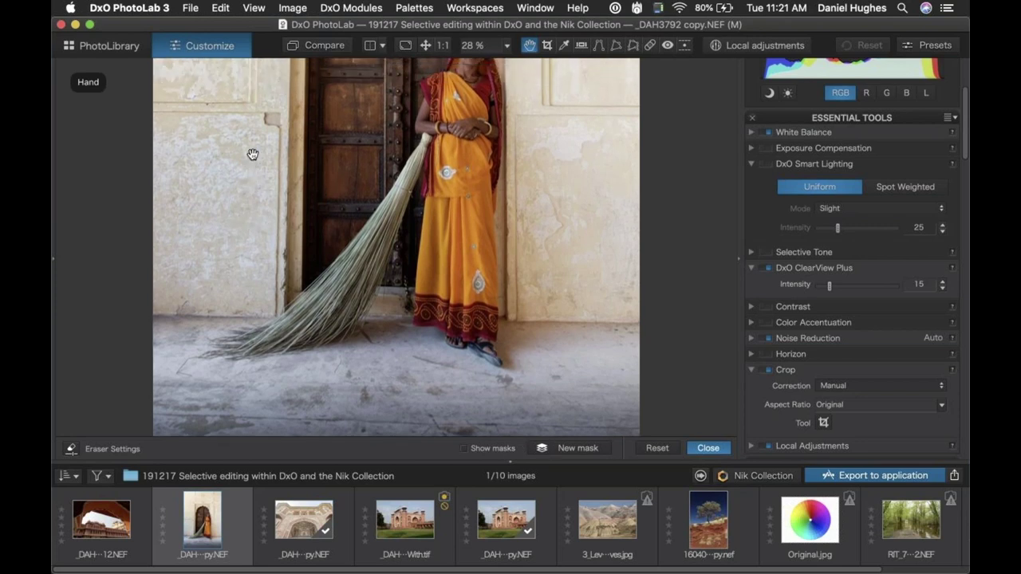
{"action": "left_click", "coordinate": [547, 46]}
{"action": "left_click", "coordinate": [564, 46]}
{"action": "left_click", "coordinate": [529, 45]}
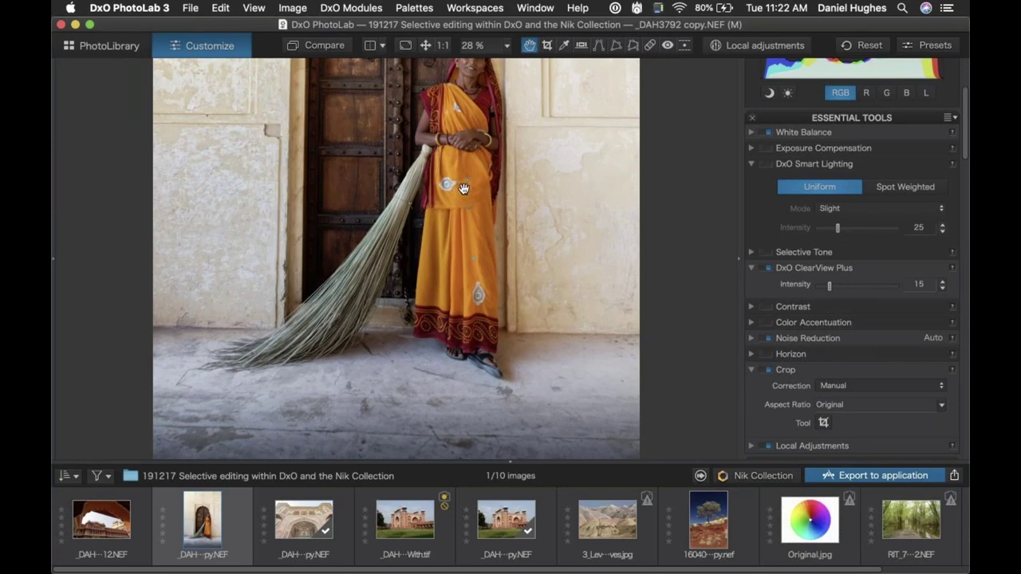
{"action": "left_click", "coordinate": [733, 44]}
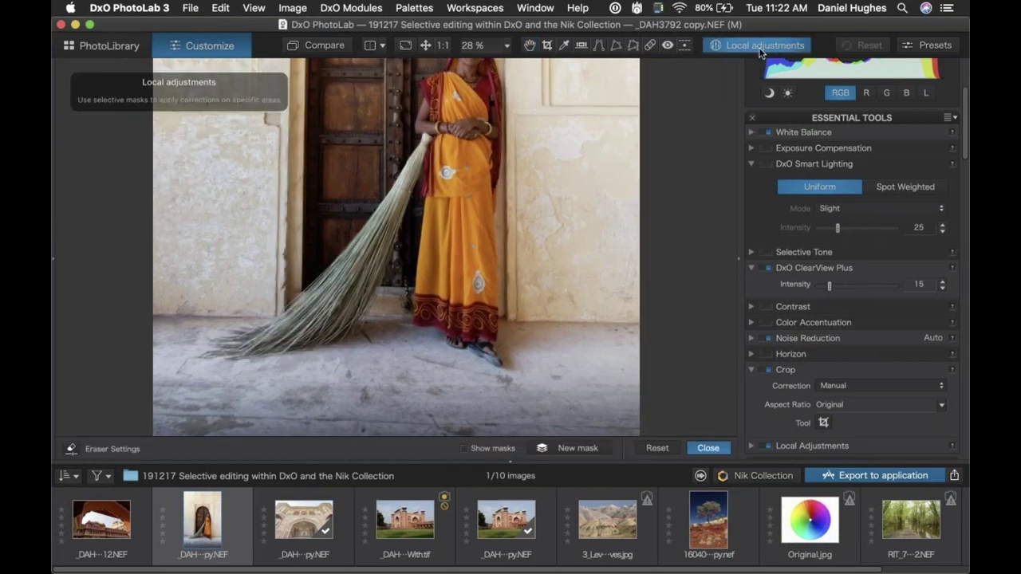
- Paint a new auto mask over the broom and lower its exposure to about -1.47
{"action": "right_click", "coordinate": [255, 228]}
{"action": "left_click", "coordinate": [287, 203]}
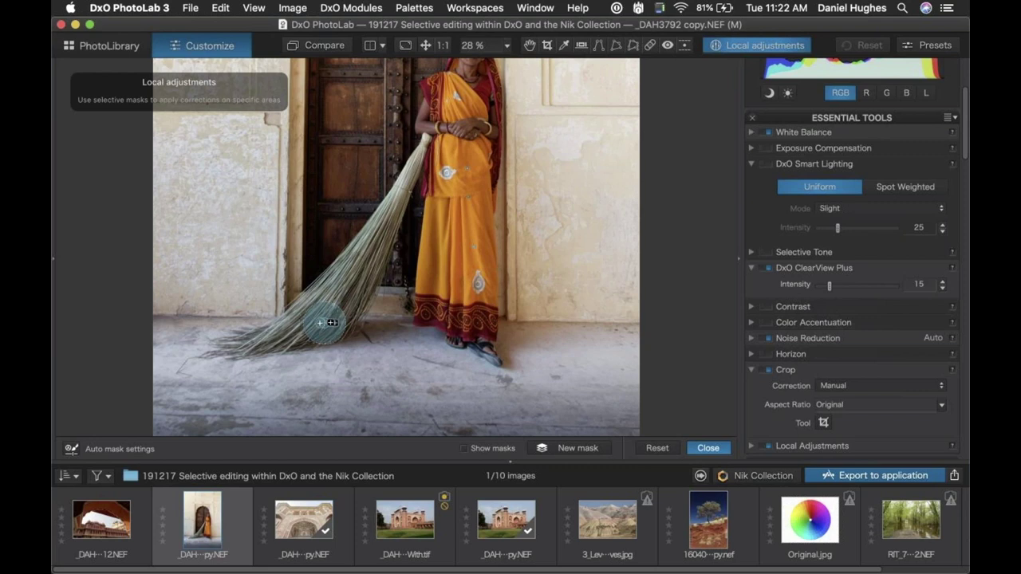
{"action": "mouse_move", "coordinate": [251, 347]}
{"action": "left_mouse_down"}
{"action": "mouse_move", "coordinate": [221, 348]}
{"action": "mouse_move", "coordinate": [293, 327]}
{"action": "mouse_move", "coordinate": [358, 264]}
{"action": "mouse_move", "coordinate": [425, 153]}
{"action": "mouse_move", "coordinate": [363, 269]}
{"action": "mouse_move", "coordinate": [358, 284]}
{"action": "mouse_move", "coordinate": [380, 259]}
{"action": "mouse_move", "coordinate": [352, 319]}
{"action": "mouse_move", "coordinate": [296, 340]}
{"action": "mouse_move", "coordinate": [264, 389]}
{"action": "left_mouse_up"}
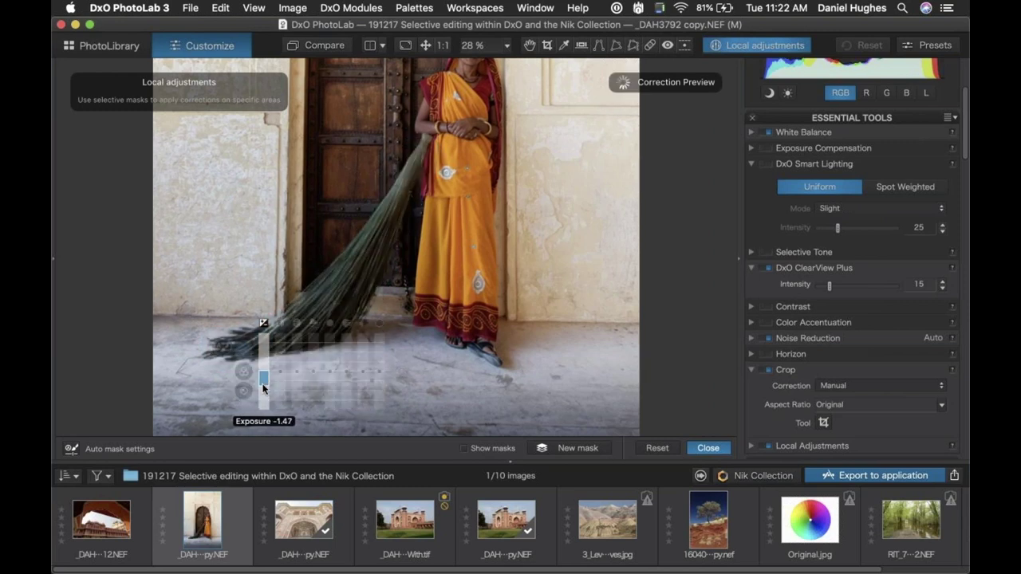
{"action": "left_click_drag", "start_coordinate": [446, 173], "coordinate": [447, 173]}
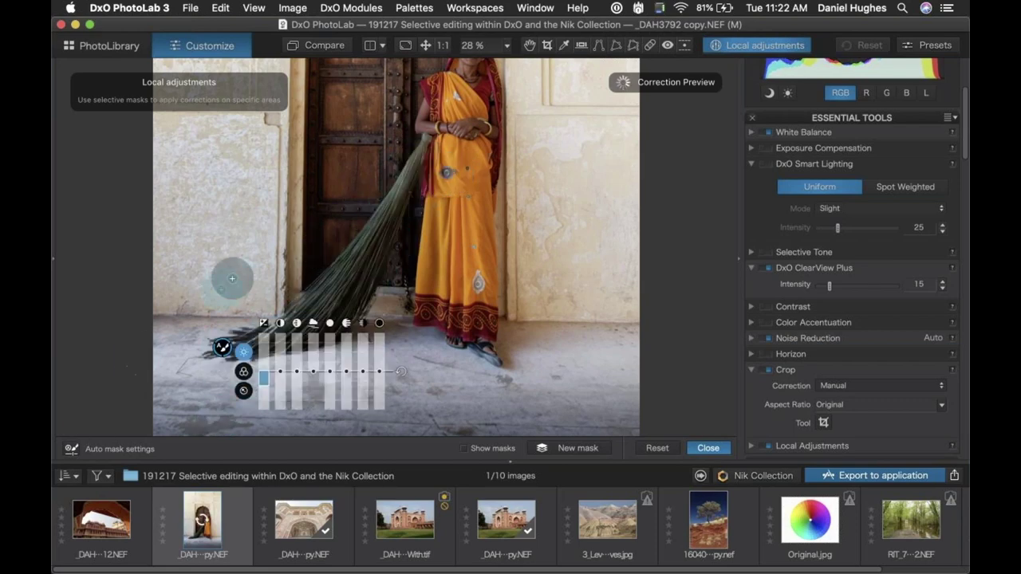
- Erase the broom mask's spill from the sari's ornament, the door and the floor around the bristles
{"action": "key", "text": "alt"}
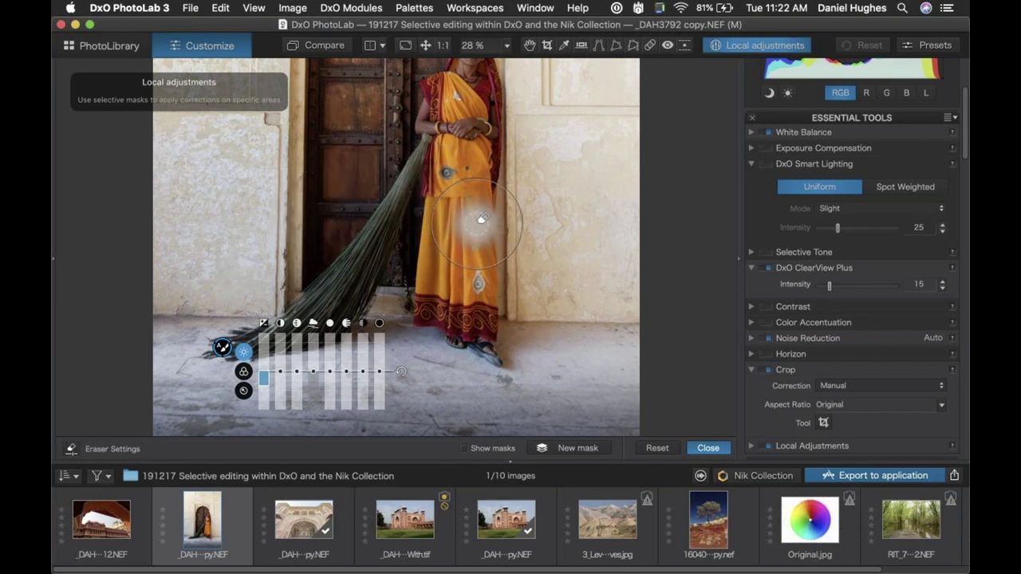
{"action": "left_click", "coordinate": [70, 450]}
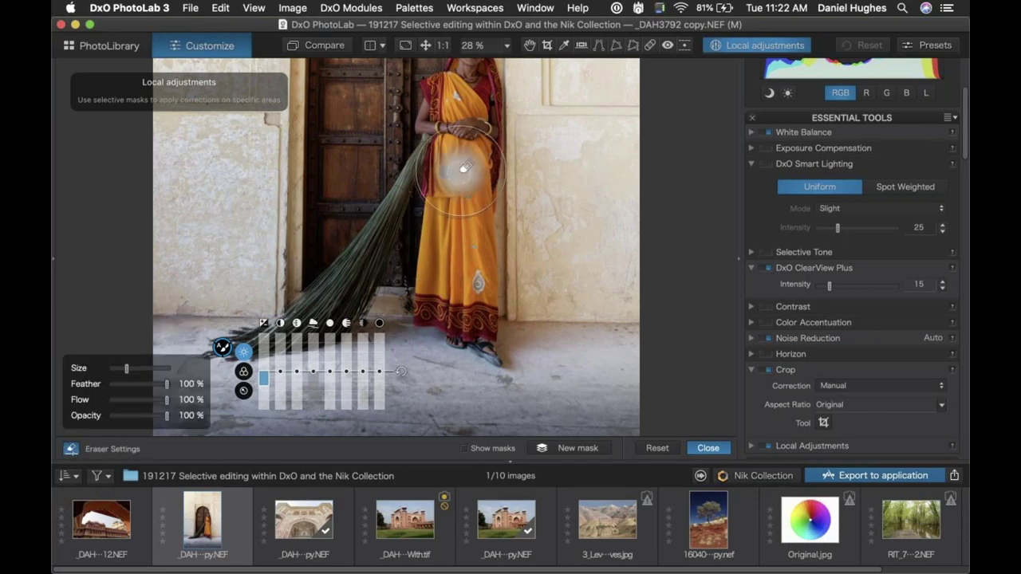
{"action": "mouse_move", "coordinate": [451, 174]}
{"action": "left_mouse_down"}
{"action": "mouse_move", "coordinate": [462, 159]}
{"action": "mouse_move", "coordinate": [367, 363]}
{"action": "mouse_move", "coordinate": [471, 159]}
{"action": "mouse_move", "coordinate": [437, 270]}
{"action": "mouse_move", "coordinate": [415, 301]}
{"action": "left_mouse_up"}
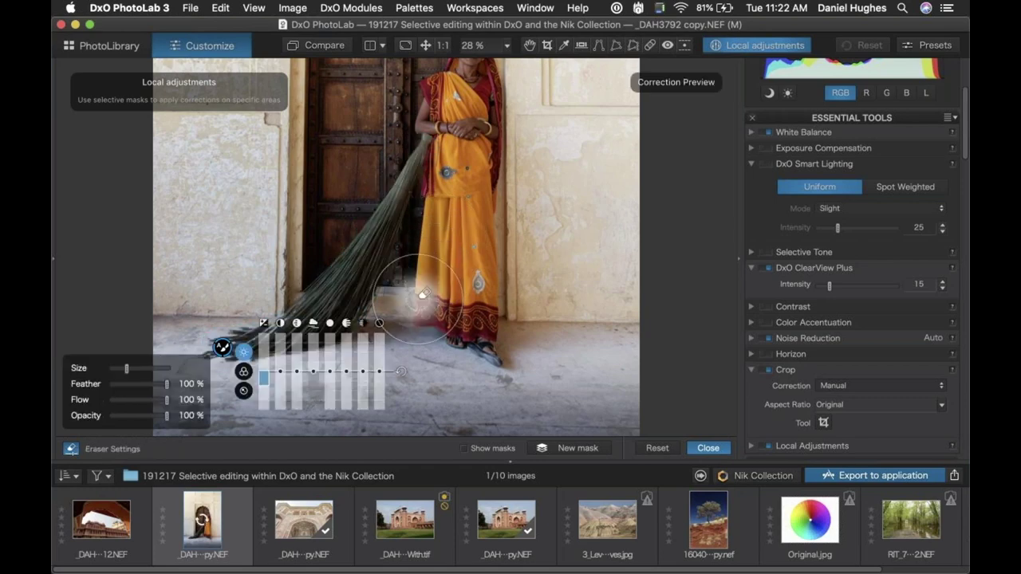
{"action": "mouse_move", "coordinate": [354, 170]}
{"action": "left_mouse_down"}
{"action": "mouse_move", "coordinate": [405, 117]}
{"action": "mouse_move", "coordinate": [339, 217]}
{"action": "mouse_move", "coordinate": [238, 276]}
{"action": "mouse_move", "coordinate": [187, 321]}
{"action": "mouse_move", "coordinate": [232, 289]}
{"action": "mouse_move", "coordinate": [232, 299]}
{"action": "mouse_move", "coordinate": [265, 289]}
{"action": "mouse_move", "coordinate": [274, 248]}
{"action": "mouse_move", "coordinate": [265, 280]}
{"action": "mouse_move", "coordinate": [292, 272]}
{"action": "mouse_move", "coordinate": [334, 223]}
{"action": "left_mouse_up"}
{"action": "key", "text": "a"}
{"action": "key", "text": "e"}
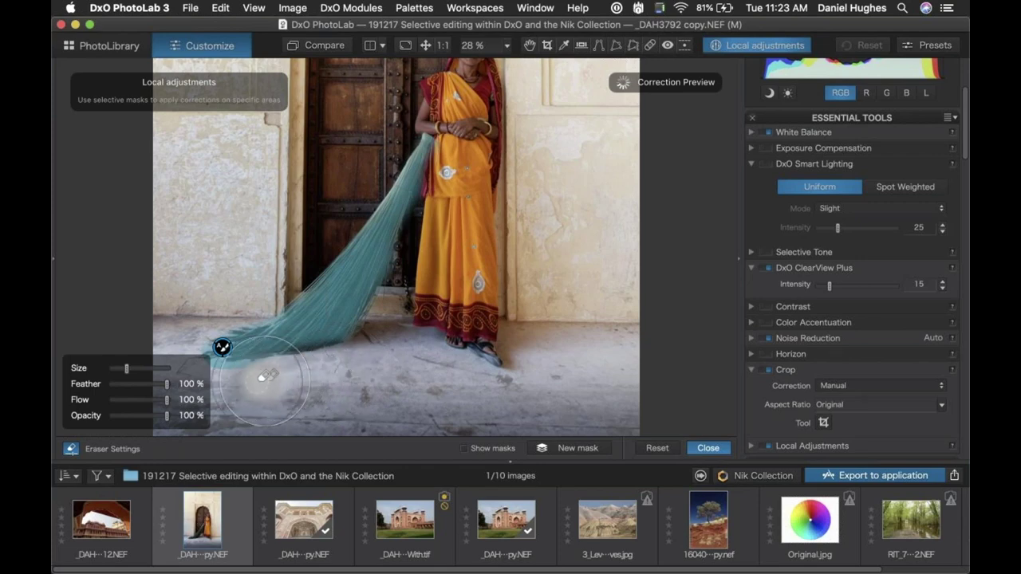
{"action": "left_click", "coordinate": [205, 383]}
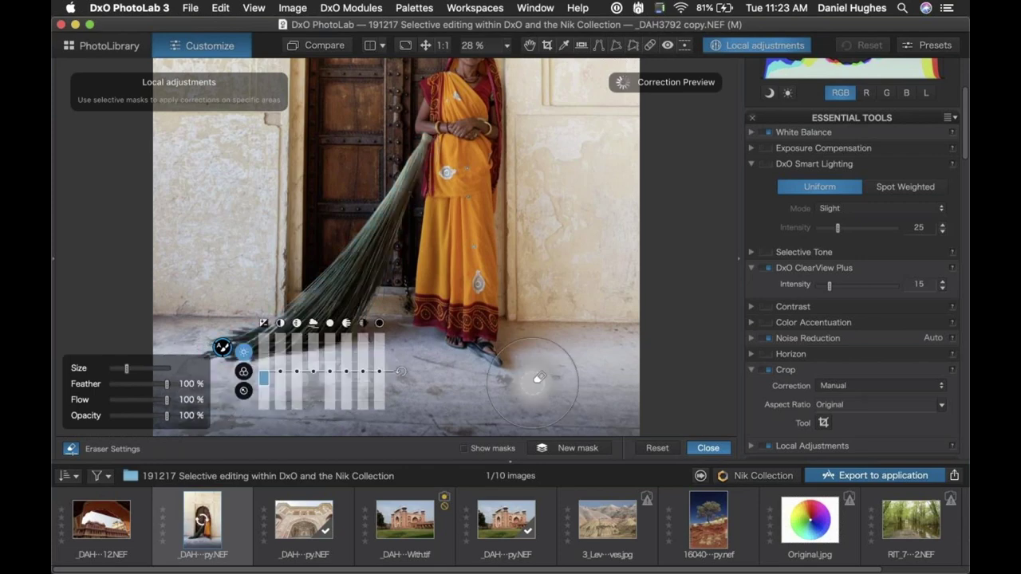
{"action": "key", "text": "a"}
{"action": "key", "text": "e"}
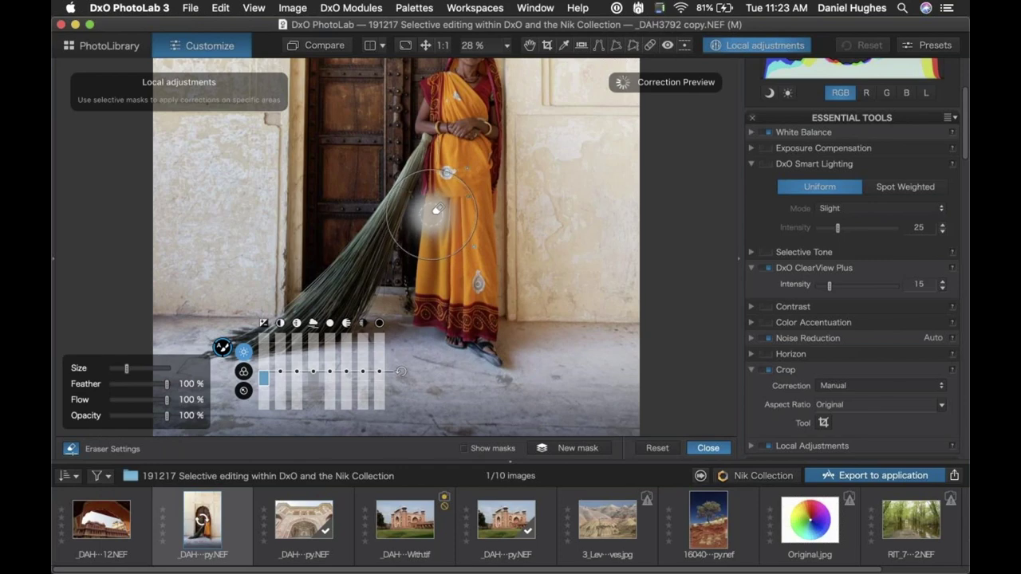
- Bring the broom mask's exposure to slightly below zero, and review the eraser's size, feather, flow and opacity before returning to the auto mask
{"action": "key", "text": "a"}
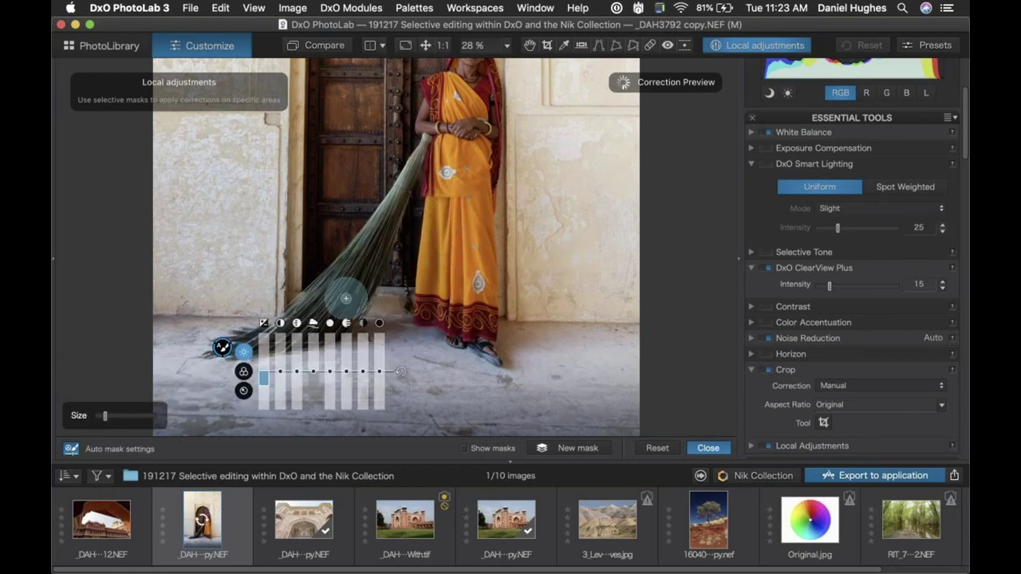
{"action": "left_click_drag", "start_coordinate": [266, 390], "coordinate": [264, 341]}
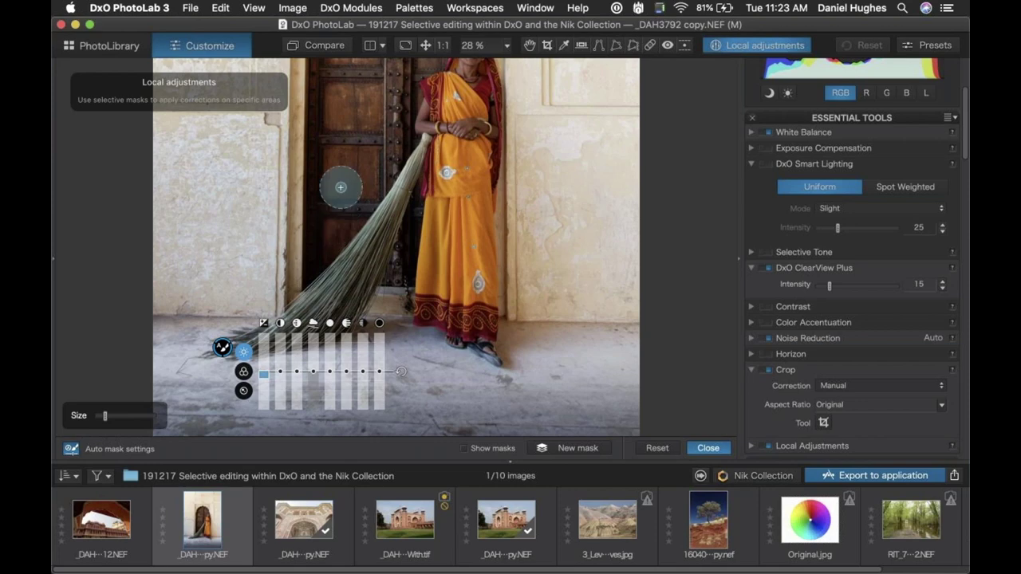
{"action": "key", "text": "e"}
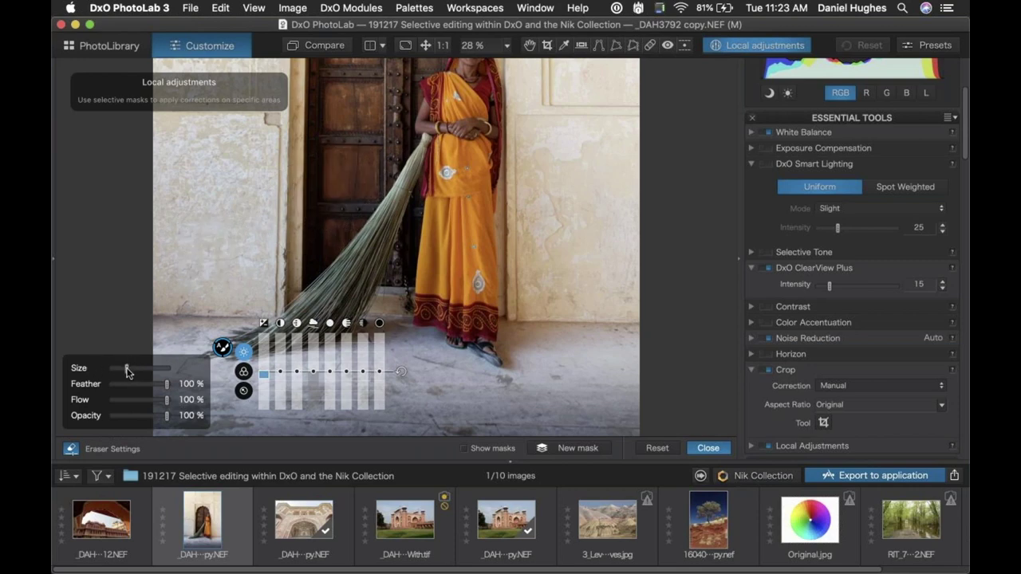
{"action": "mouse_move", "coordinate": [126, 369]}
{"action": "left_mouse_down"}
{"action": "mouse_move", "coordinate": [156, 365]}
{"action": "mouse_move", "coordinate": [118, 362]}
{"action": "mouse_move", "coordinate": [139, 364]}
{"action": "mouse_move", "coordinate": [159, 383]}
{"action": "mouse_move", "coordinate": [107, 380]}
{"action": "mouse_move", "coordinate": [167, 381]}
{"action": "mouse_move", "coordinate": [156, 383]}
{"action": "mouse_move", "coordinate": [162, 399]}
{"action": "mouse_move", "coordinate": [130, 399]}
{"action": "mouse_move", "coordinate": [167, 400]}
{"action": "mouse_move", "coordinate": [130, 415]}
{"action": "mouse_move", "coordinate": [168, 416]}
{"action": "left_mouse_up"}
{"action": "key", "text": "a"}
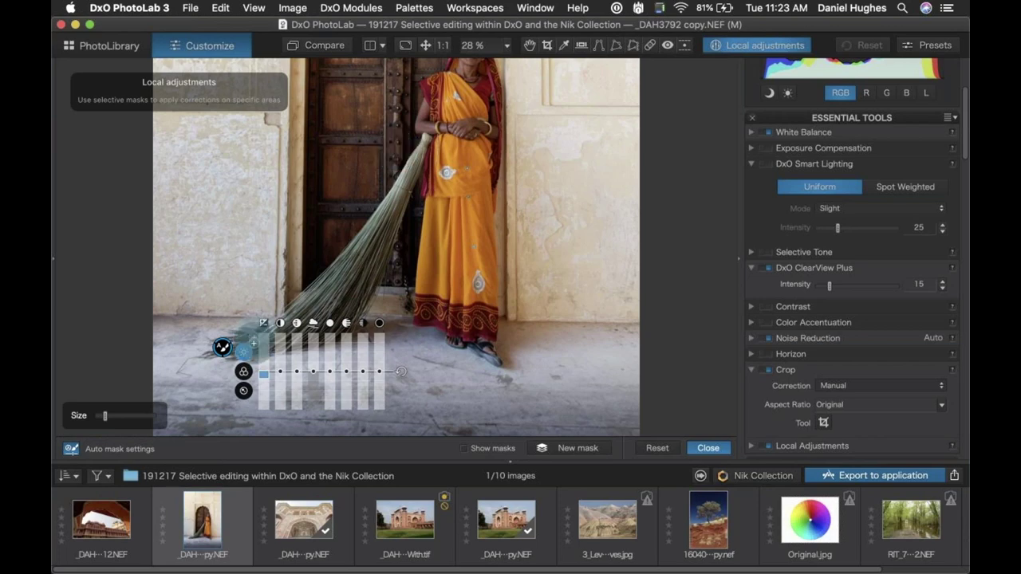
- Lower the broom mask's color temperature and set its tint to about -41, and compare the photo with and without local adjustments
{"action": "left_click", "coordinate": [243, 371]}
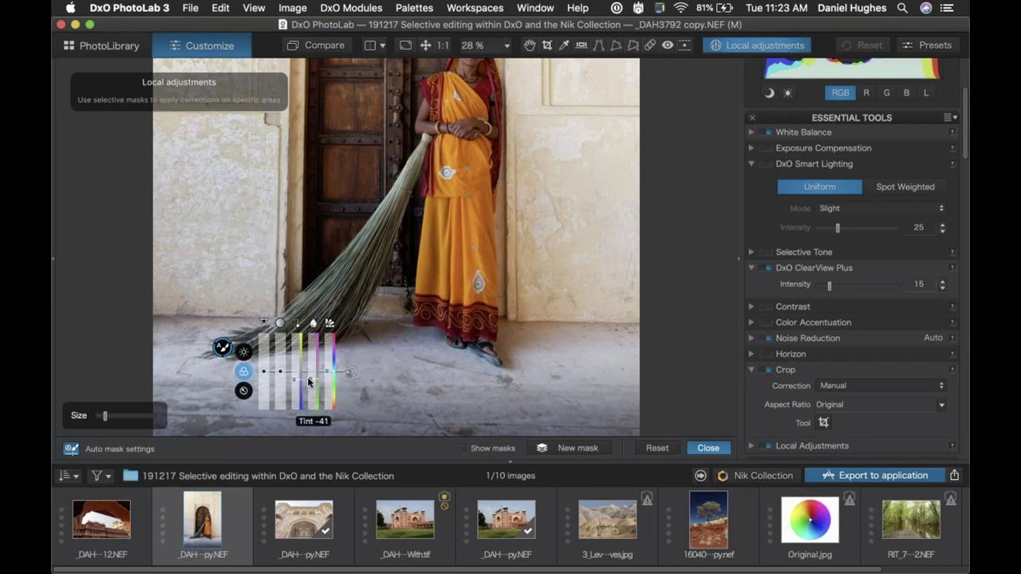
{"action": "left_click_drag", "start_coordinate": [310, 383], "coordinate": [294, 385]}
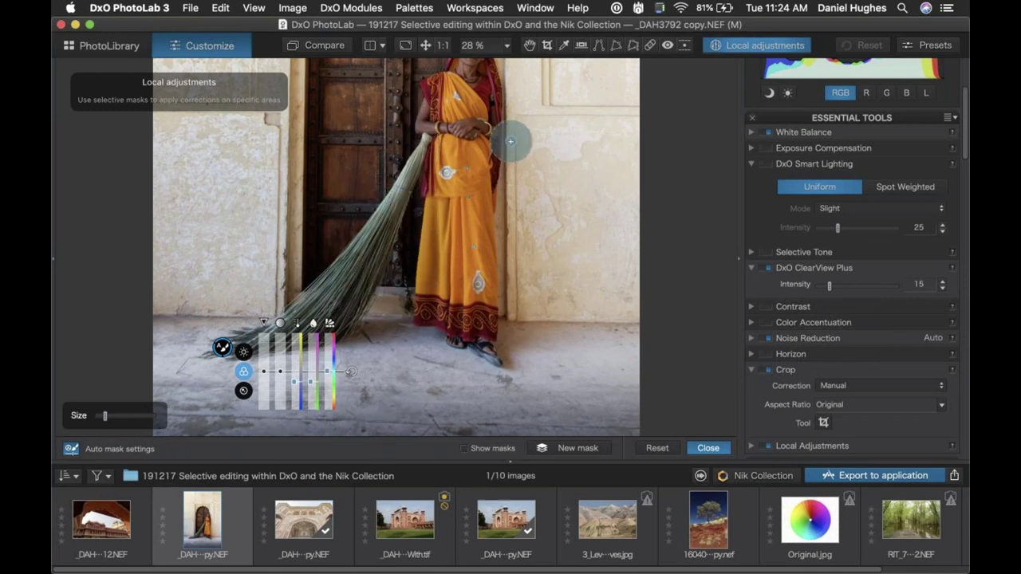
{"action": "left_click", "coordinate": [320, 46]}
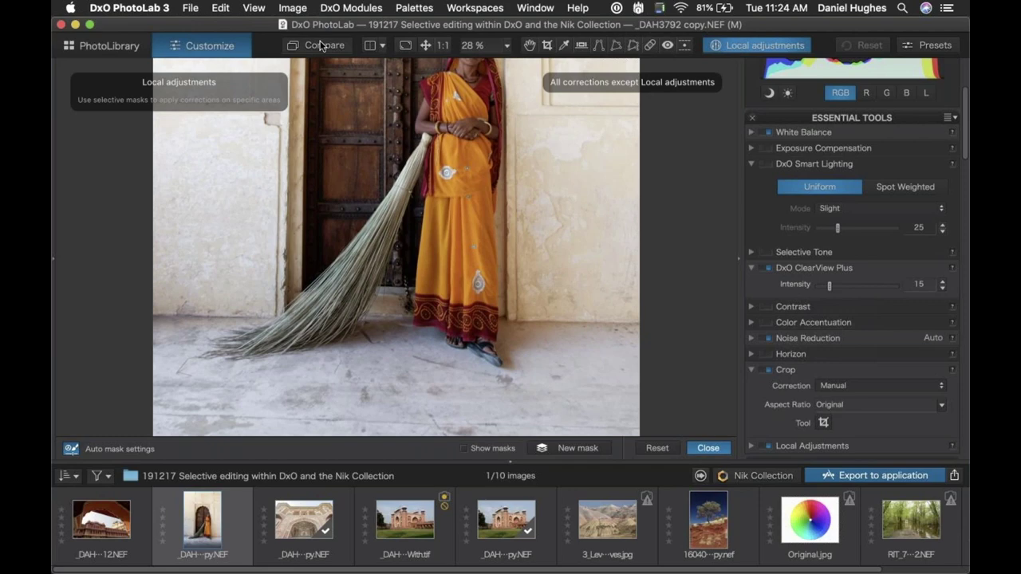
{"action": "left_click", "coordinate": [320, 46]}
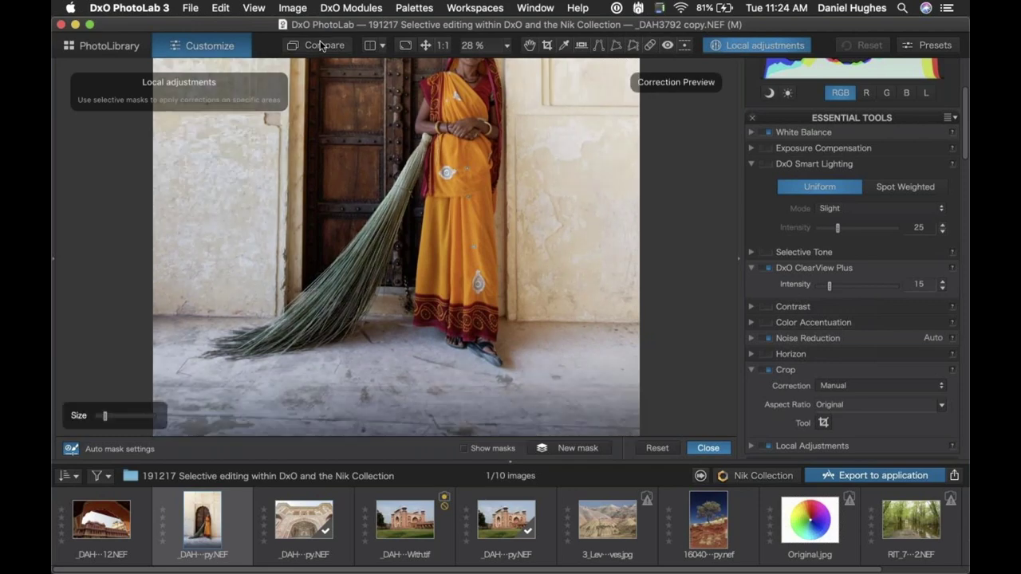
{"action": "left_click", "coordinate": [320, 46]}
{"action": "left_click", "coordinate": [320, 45]}
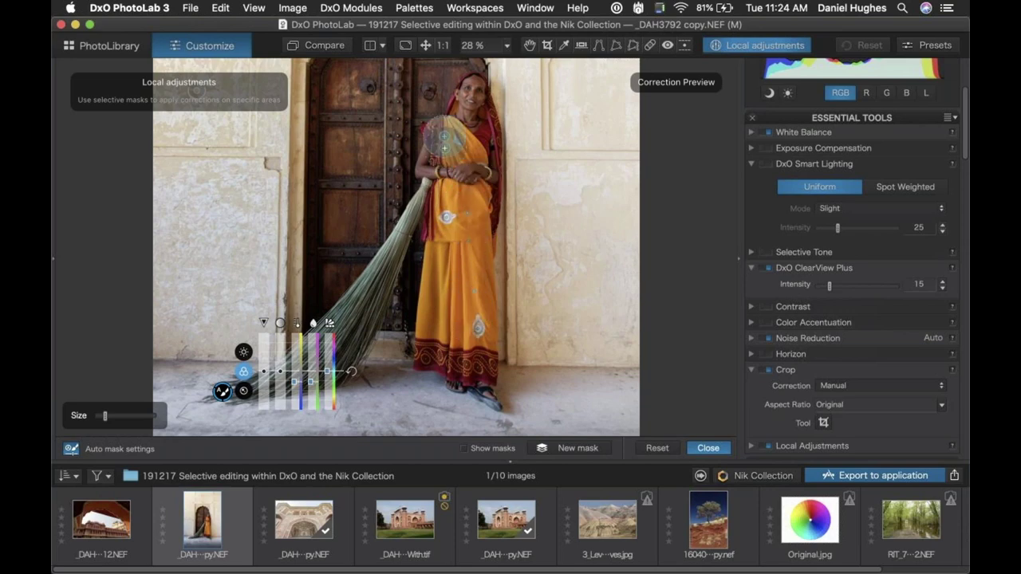
- Place a control point on the middle of the woman's sari with the whole photo in view
{"action": "scroll", "coordinate": [398, 168], "scroll_direction": "up", "scroll_amount": 2}
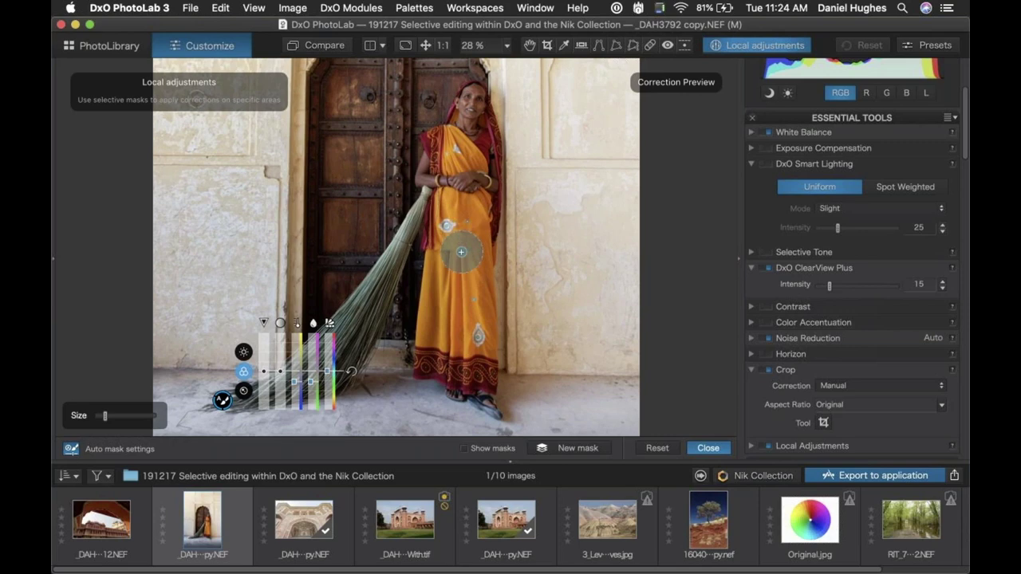
{"action": "key", "text": "super+minus"}
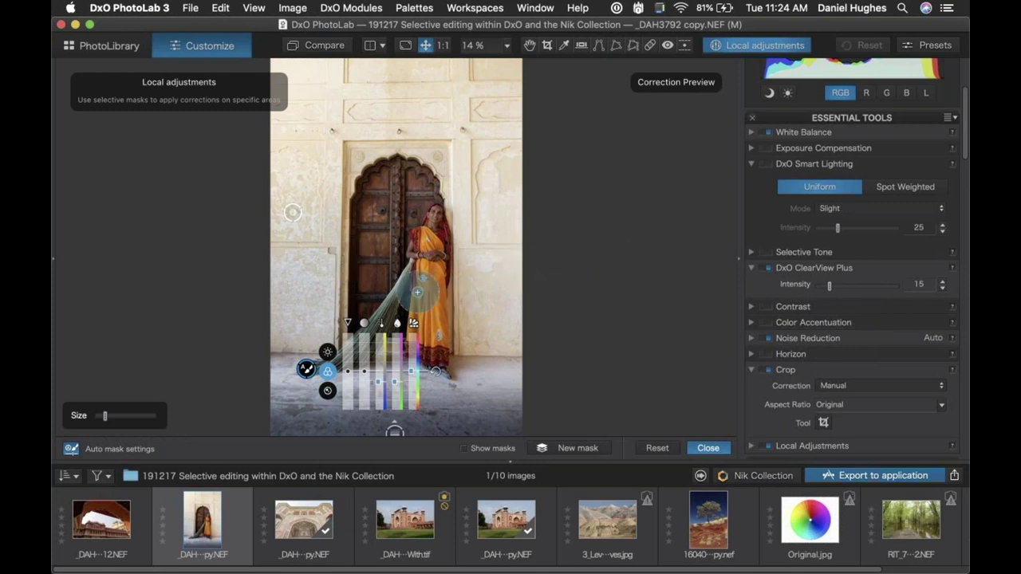
{"action": "right_click", "coordinate": [426, 285]}
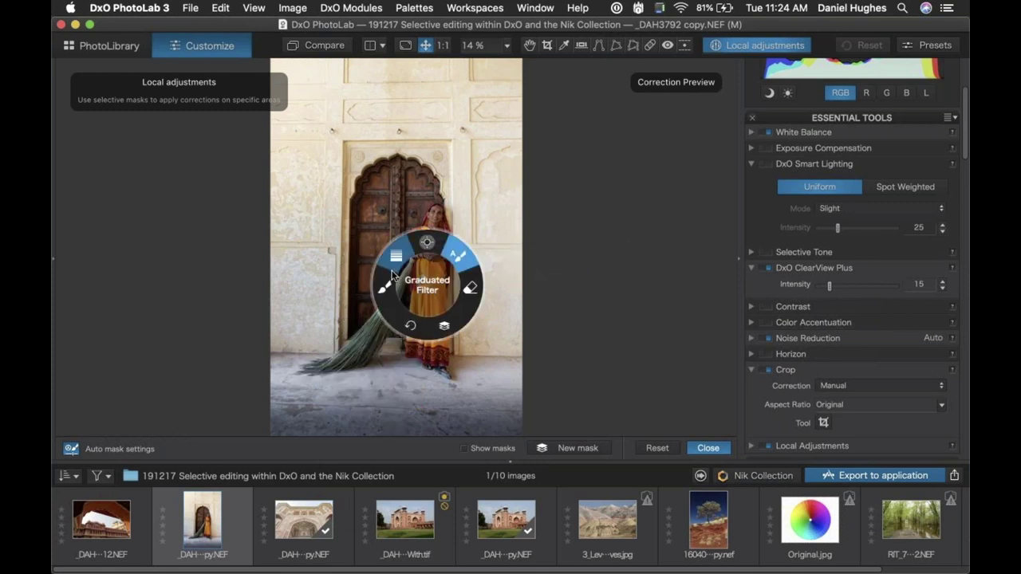
{"action": "left_click", "coordinate": [426, 245]}
{"action": "left_click", "coordinate": [327, 371]}
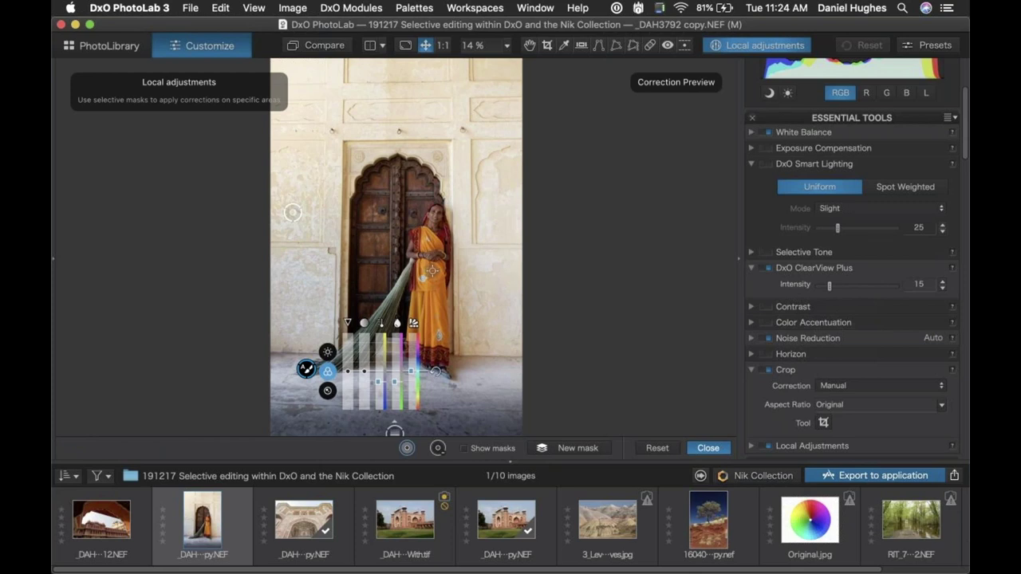
{"action": "right_click", "coordinate": [433, 271]}
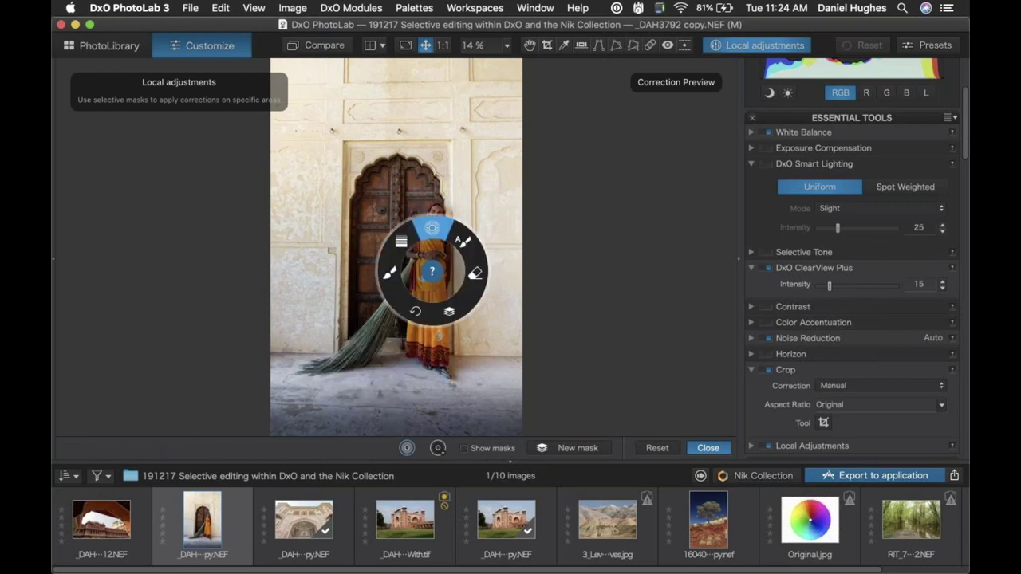
{"action": "left_click", "coordinate": [431, 230]}
{"action": "left_click", "coordinate": [434, 274]}
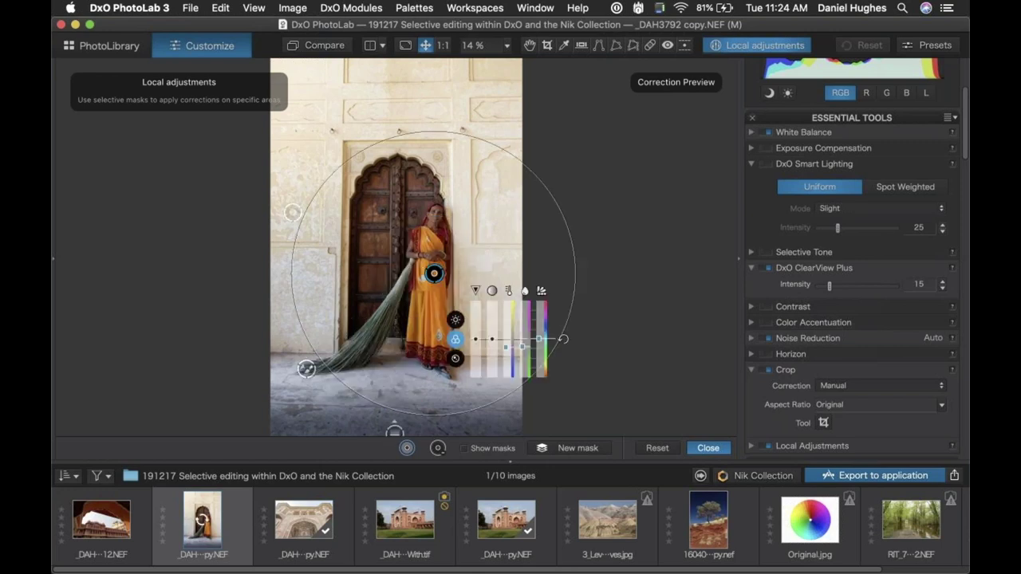
- Shrink the sari control point's area around the woman, recenter it, and slightly raise its exposure, contrast, microcontrast and ClearView Plus
{"action": "left_click_drag", "start_coordinate": [434, 132], "coordinate": [434, 184]}
{"action": "left_click_drag", "start_coordinate": [432, 273], "coordinate": [425, 286]}
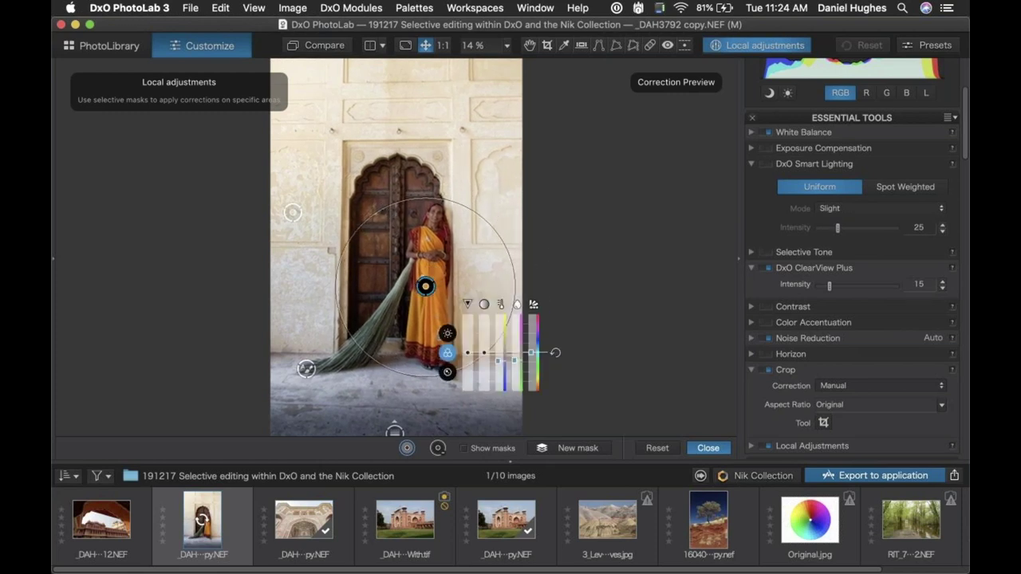
{"action": "left_click_drag", "start_coordinate": [425, 196], "coordinate": [425, 212]}
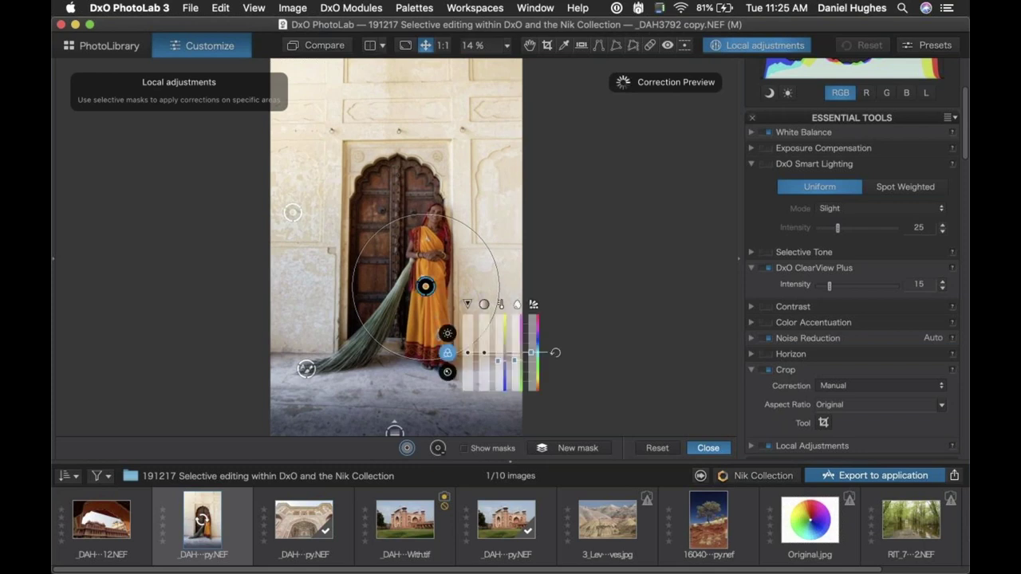
{"action": "left_click", "coordinate": [448, 335]}
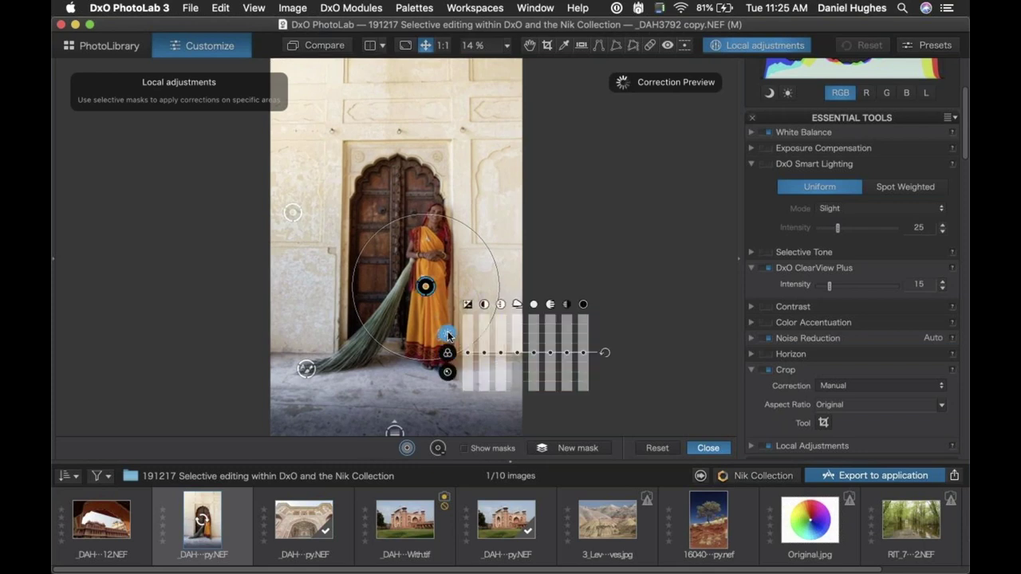
{"action": "left_click_drag", "start_coordinate": [468, 352], "coordinate": [516, 348]}
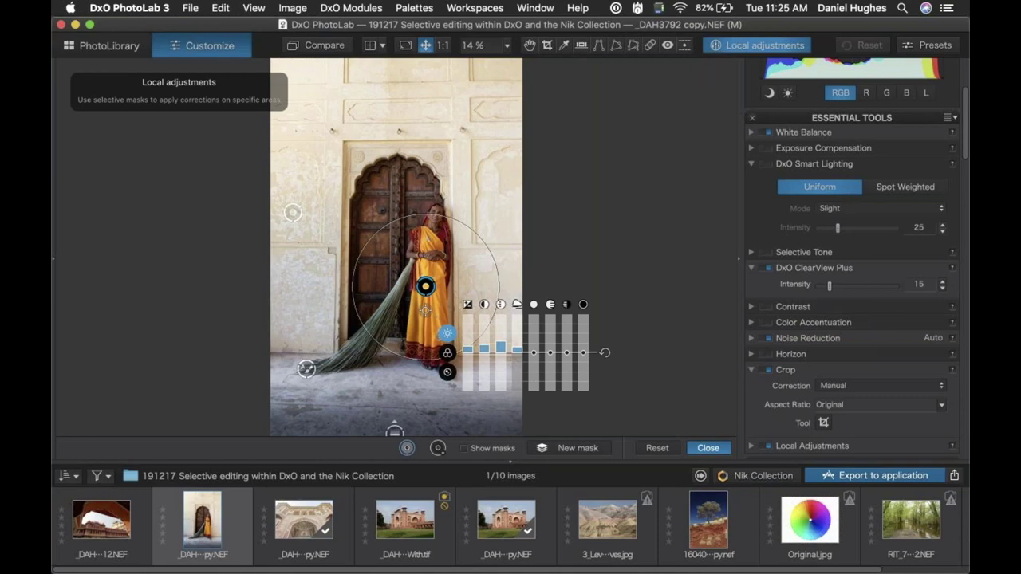
- Start a new mask and place a control point on the woman's face, with its area fitted around her head
{"action": "scroll", "coordinate": [477, 224], "scroll_direction": "up", "scroll_amount": 5}
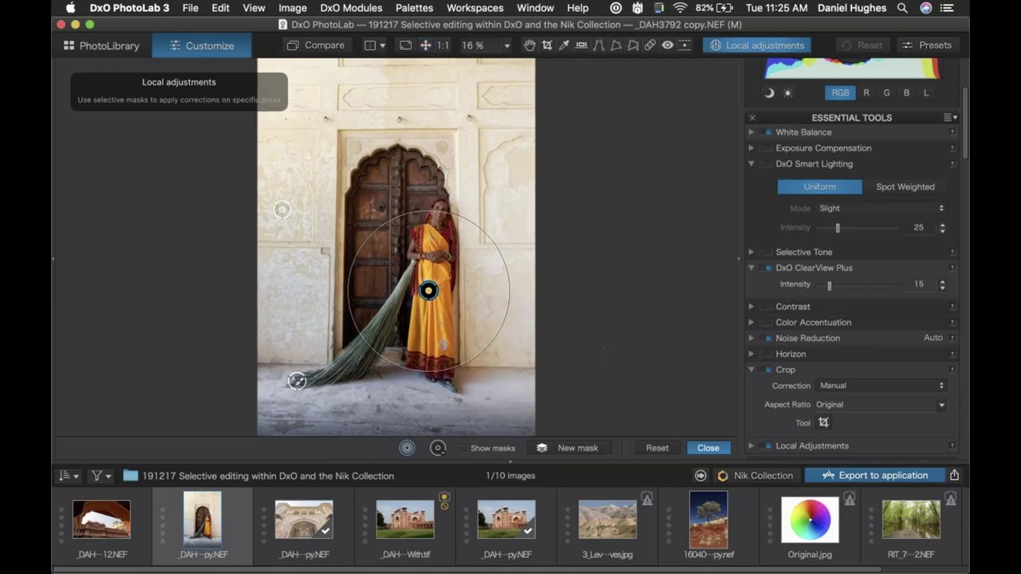
{"action": "scroll", "coordinate": [396, 243], "scroll_direction": "up", "scroll_amount": 3}
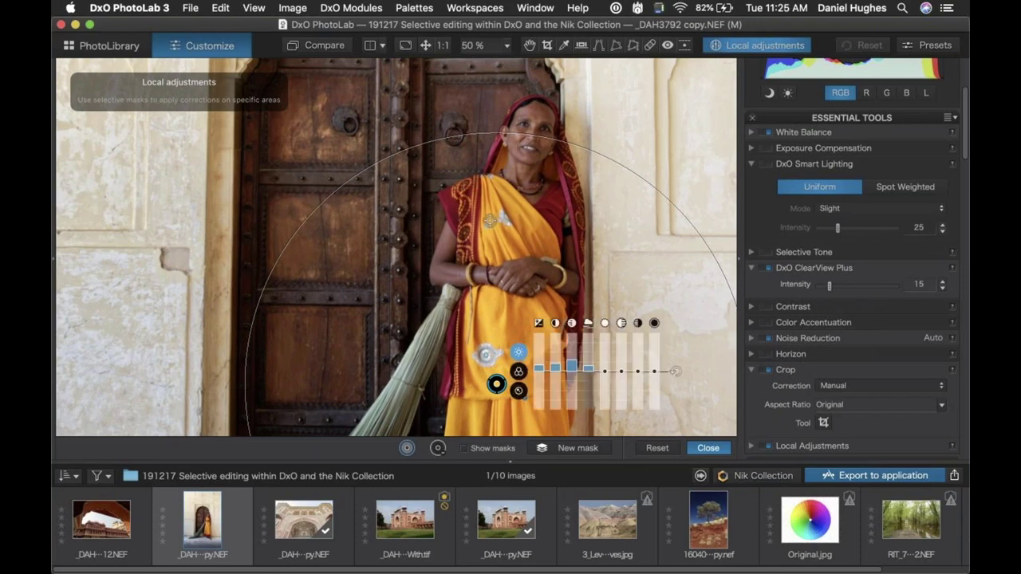
{"action": "key", "text": "h"}
{"action": "left_click_drag", "start_coordinate": [489, 221], "coordinate": [434, 274]}
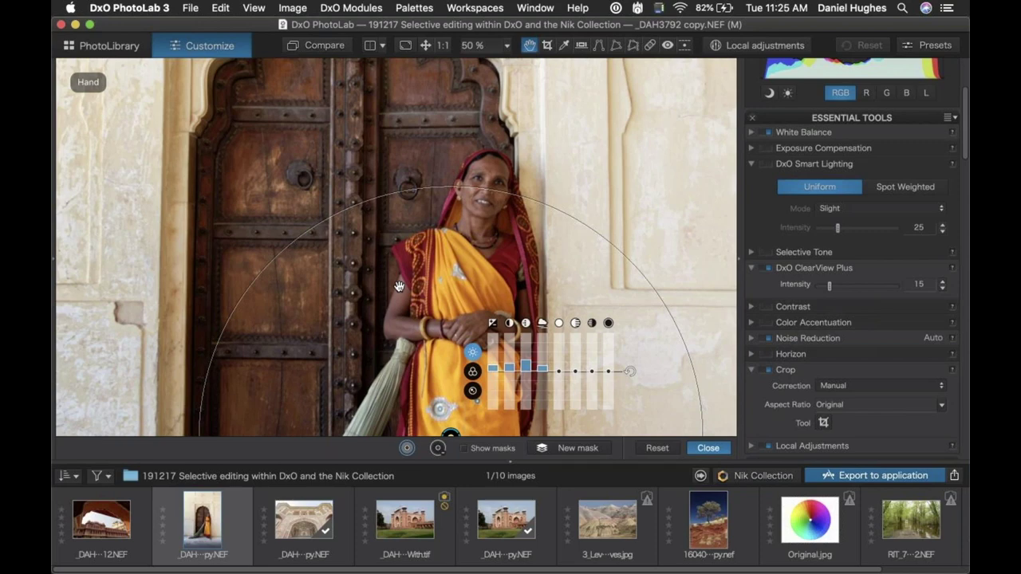
{"action": "left_click", "coordinate": [576, 448]}
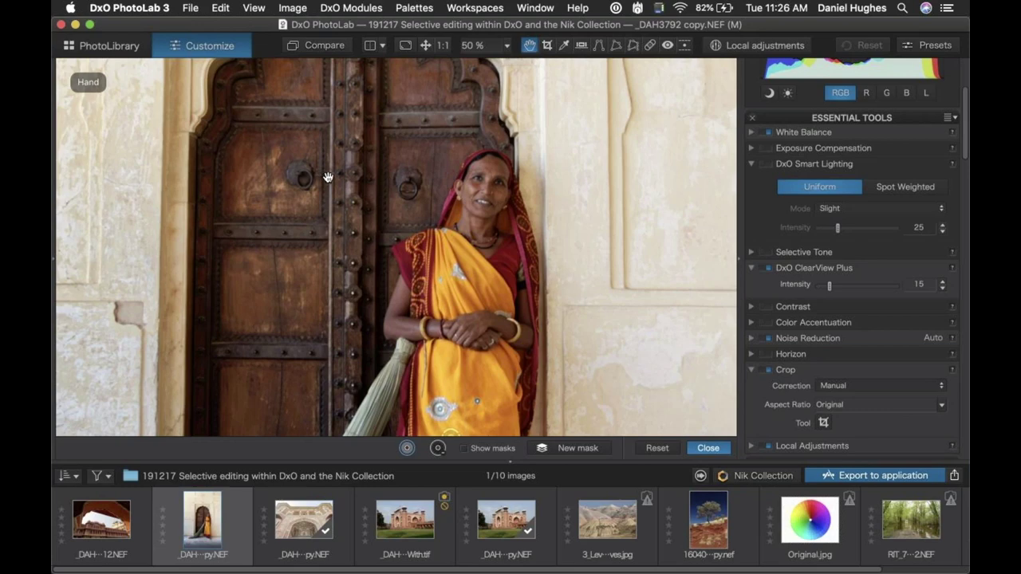
{"action": "left_click", "coordinate": [746, 46]}
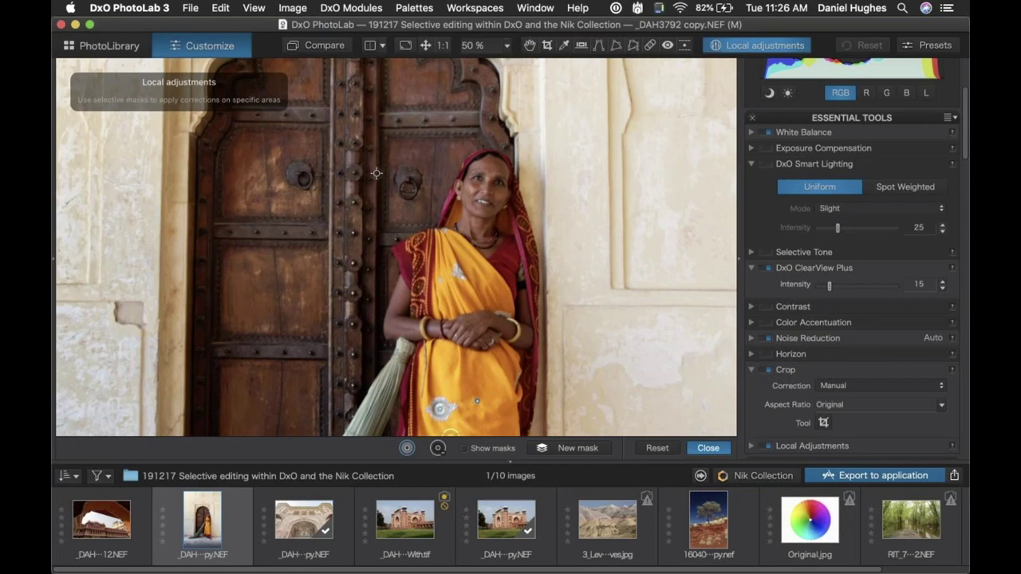
{"action": "left_click", "coordinate": [486, 189]}
{"action": "left_click_drag", "start_coordinate": [462, 135], "coordinate": [463, 137]}
{"action": "left_click_drag", "start_coordinate": [486, 189], "coordinate": [480, 189]}
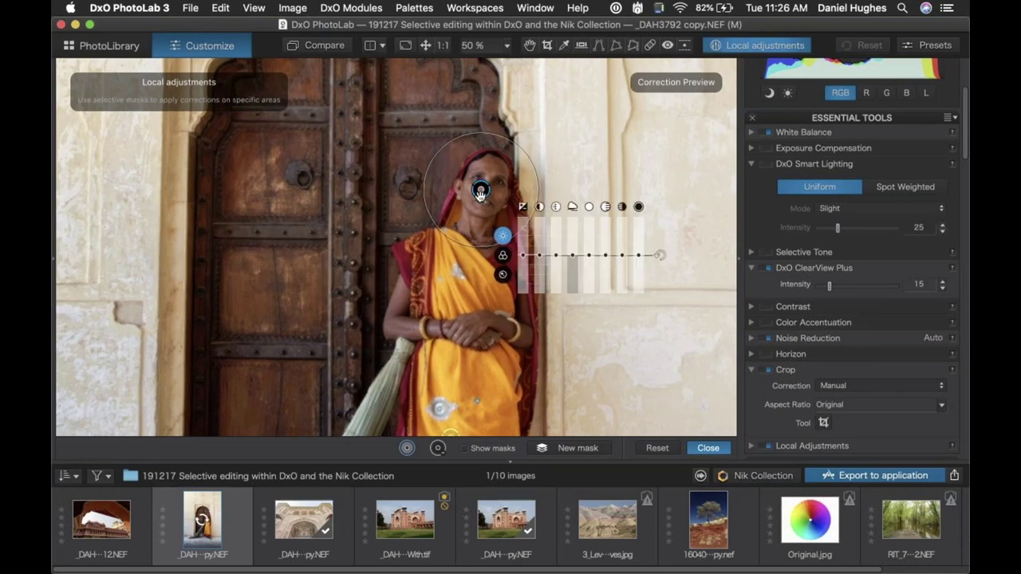
- Raise the face control point's sharpness strongly, and reposition the point slightly higher on the woman's face
{"action": "left_click", "coordinate": [503, 277]}
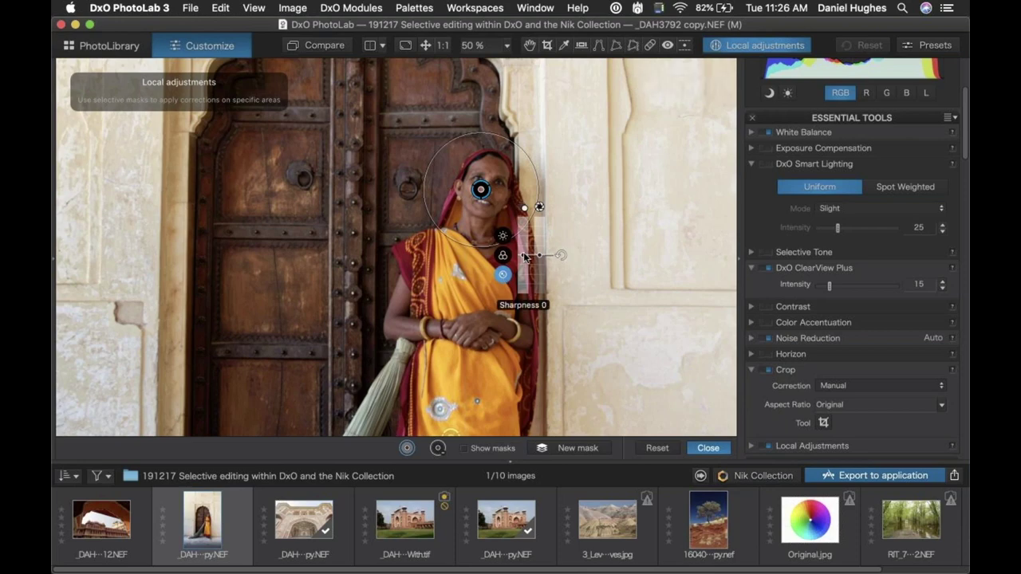
{"action": "left_click_drag", "start_coordinate": [523, 248], "coordinate": [523, 206]}
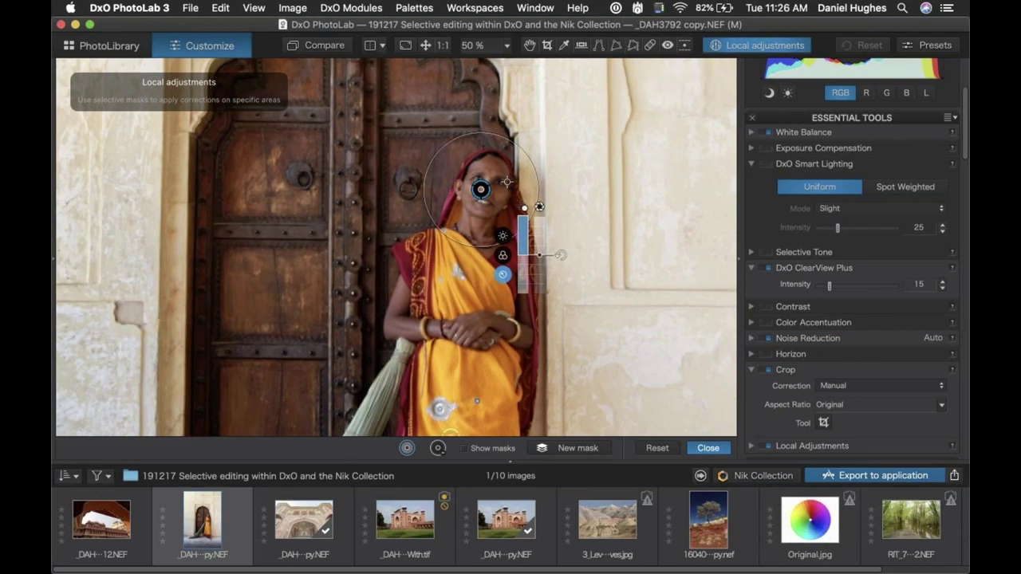
{"action": "left_click_drag", "start_coordinate": [481, 189], "coordinate": [485, 188]}
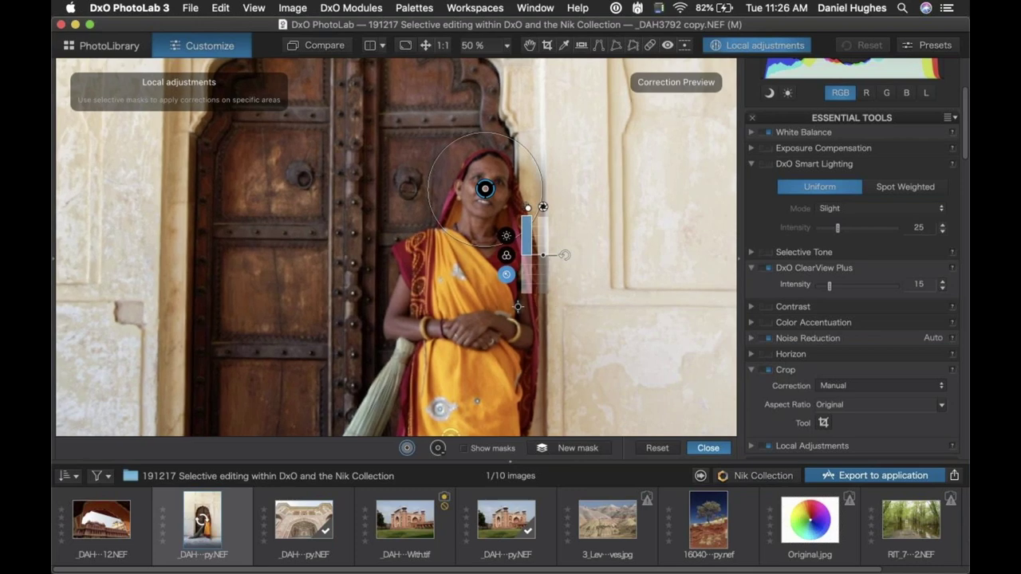
{"action": "left_click_drag", "start_coordinate": [485, 189], "coordinate": [479, 180]}
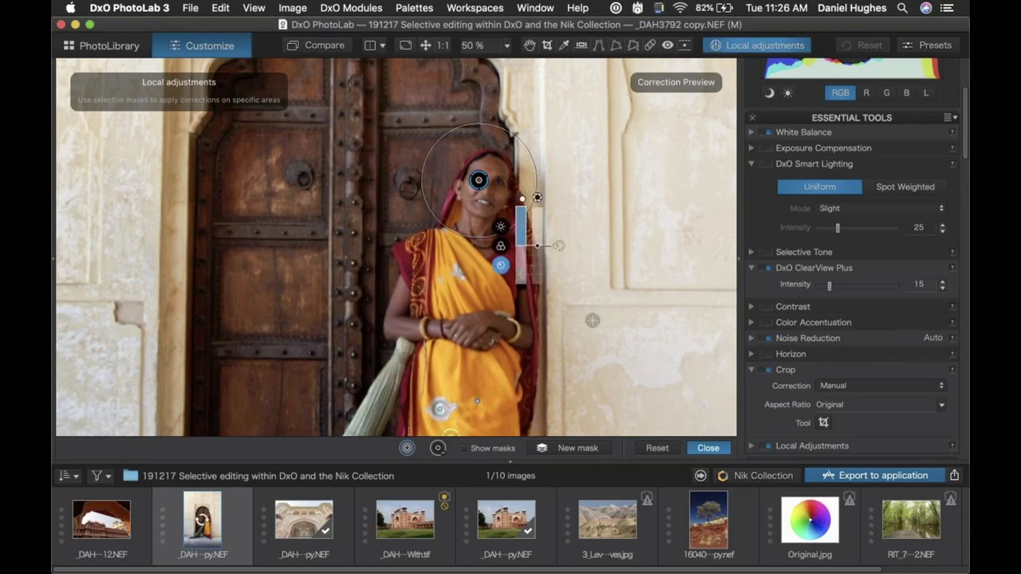
- Raise the face control point's exposure to about 0.23, slightly boost contrast, microcontrast and ClearView Plus, and compare without local adjustments
{"action": "mouse_move", "coordinate": [501, 228]}
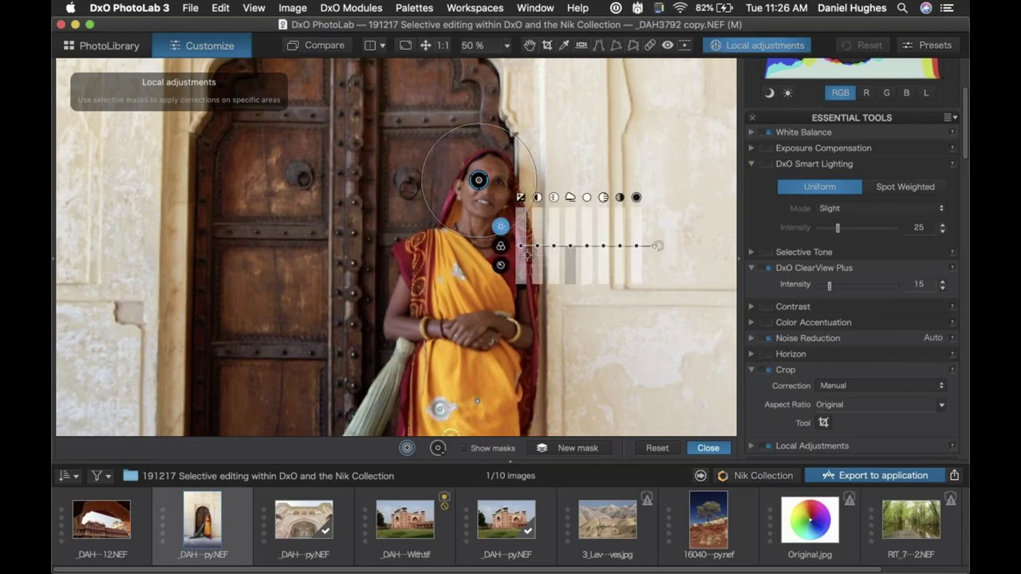
{"action": "left_click", "coordinate": [522, 248]}
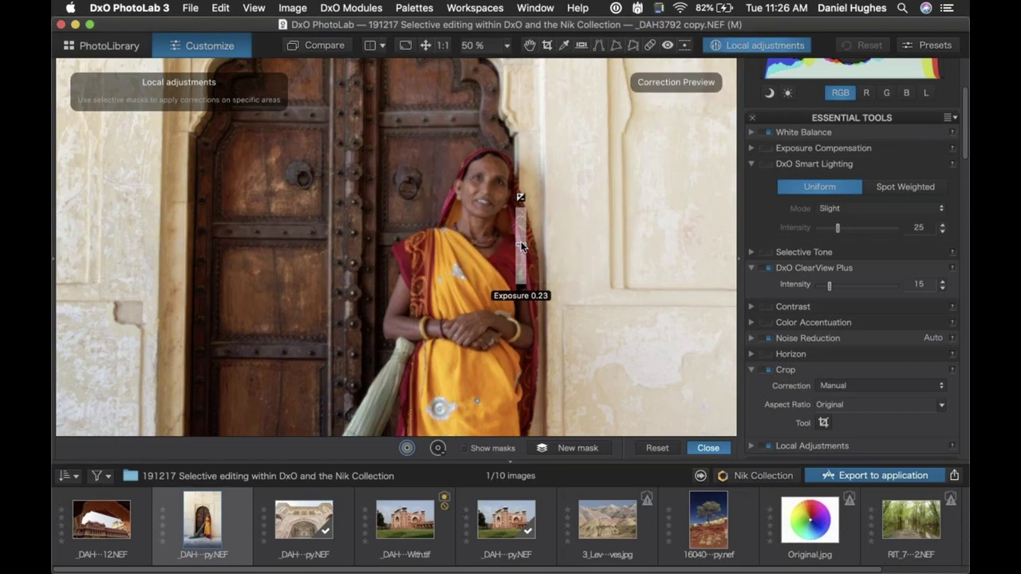
{"action": "left_click", "coordinate": [538, 249]}
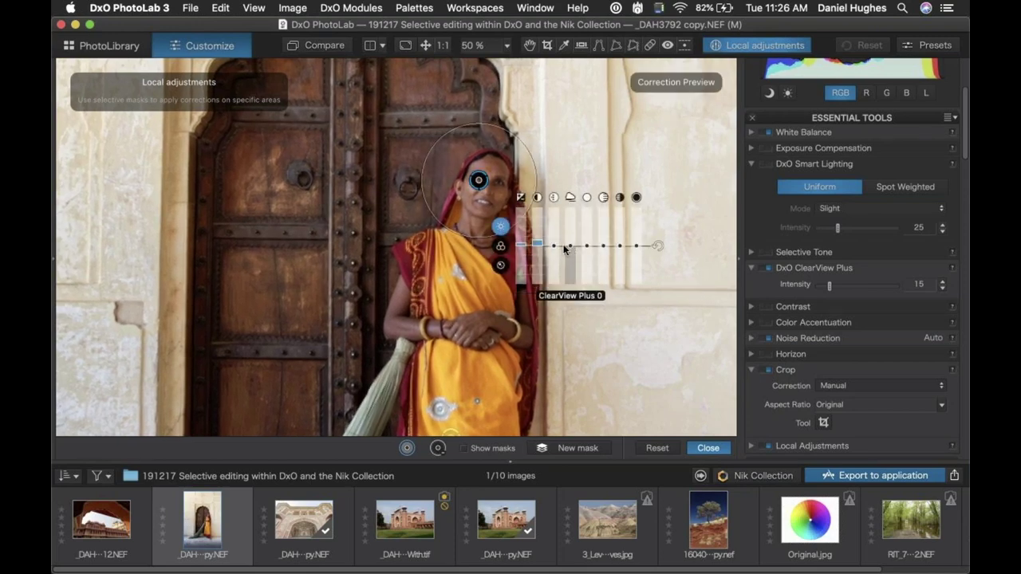
{"action": "mouse_move", "coordinate": [554, 246]}
{"action": "left_mouse_down"}
{"action": "mouse_move", "coordinate": [554, 235]}
{"action": "mouse_move", "coordinate": [571, 240]}
{"action": "left_mouse_up"}
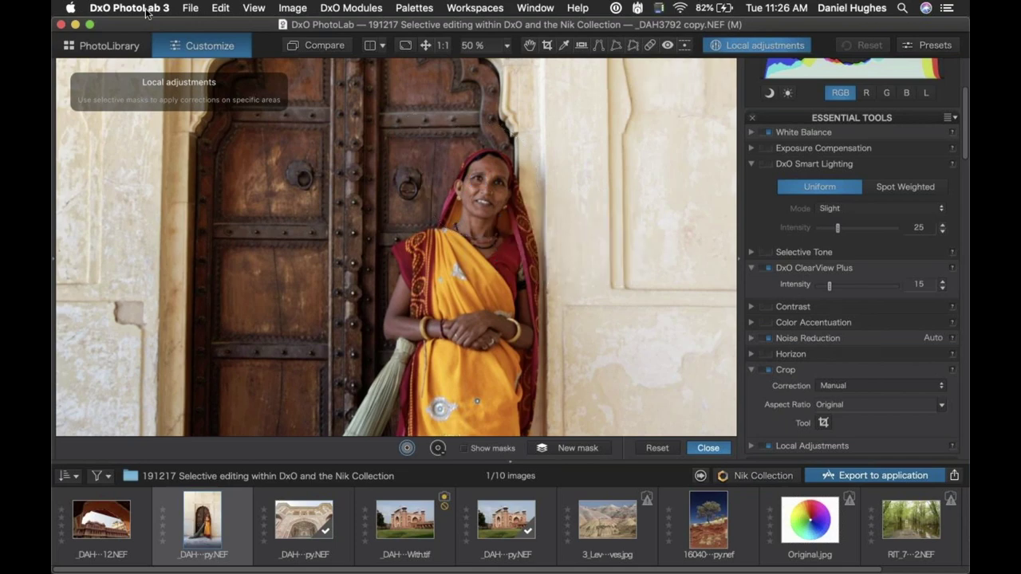
{"action": "left_click", "coordinate": [319, 46]}
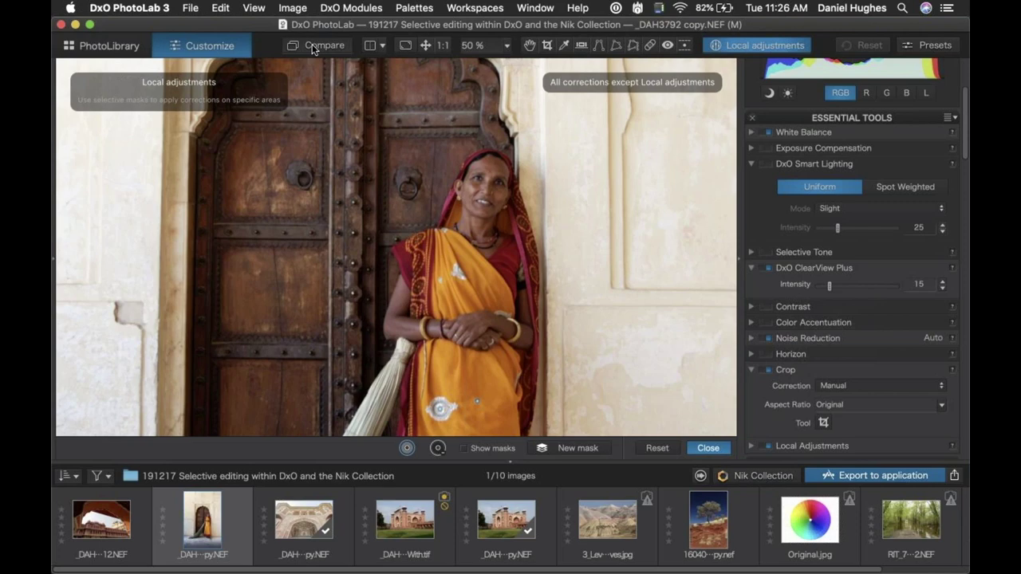
{"action": "left_click", "coordinate": [314, 48]}
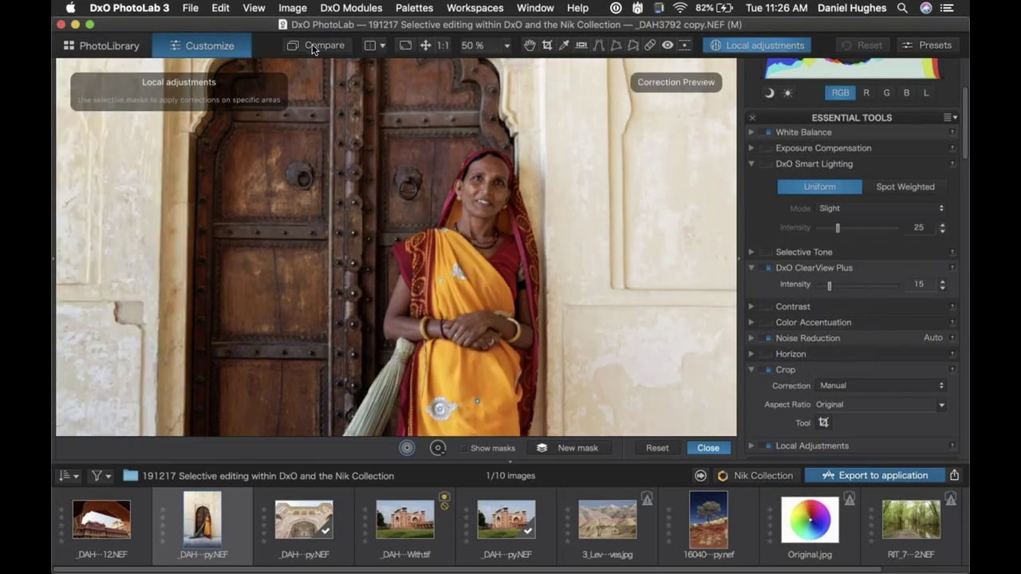
- Compare the woman's area with and without local adjustments, and fit the whole doorway photo in view
{"action": "left_click", "coordinate": [314, 48]}
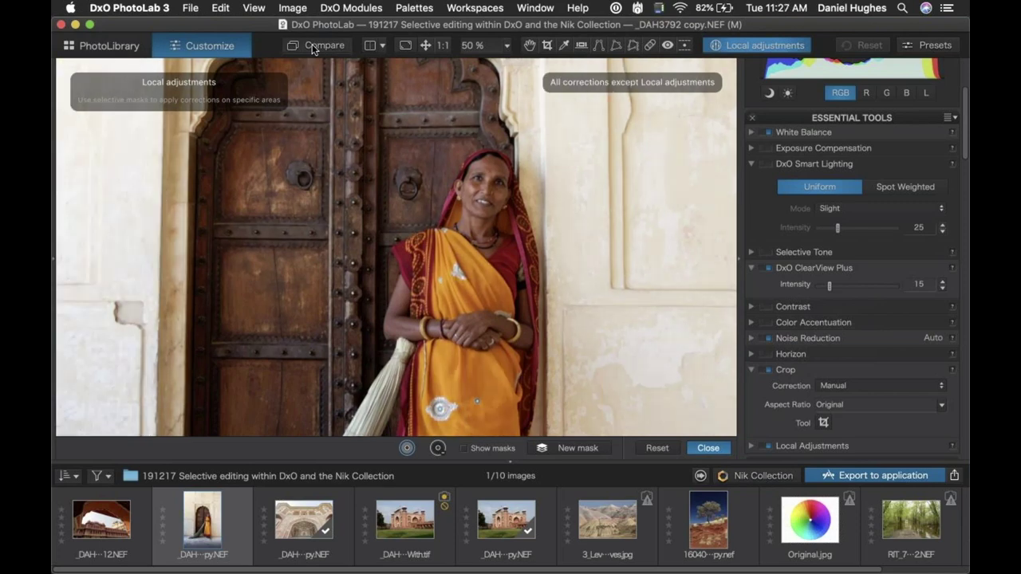
{"action": "left_click", "coordinate": [479, 180]}
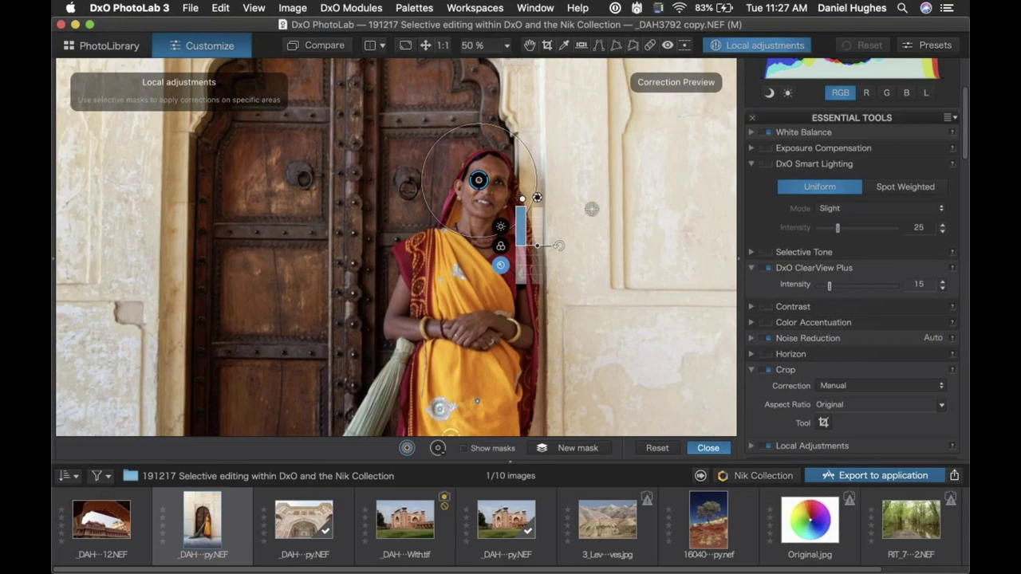
{"action": "key", "text": "super+0"}
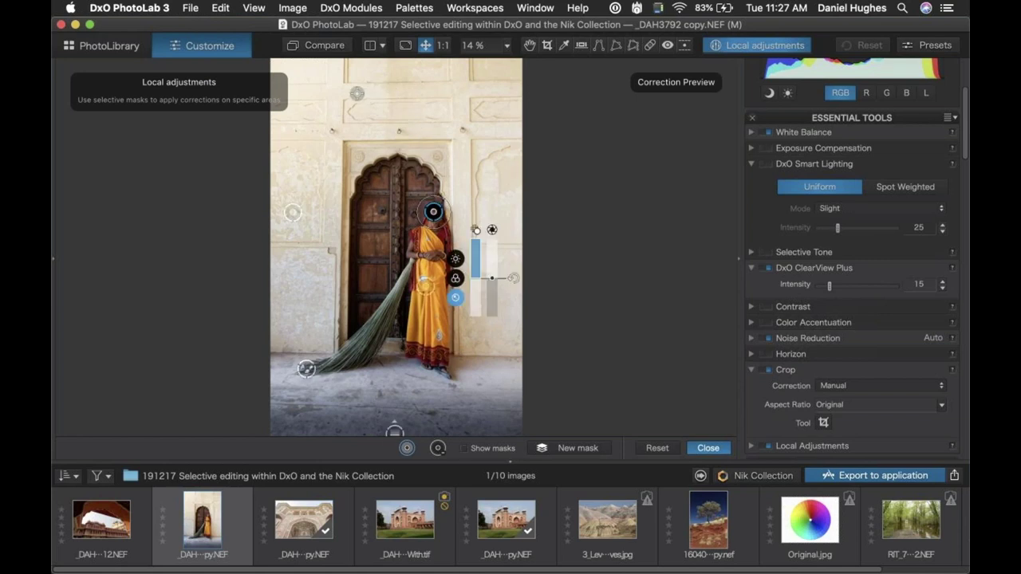
- Paint a Brush mask over the wall above the doorway and down beside the door's arch
{"action": "right_click", "coordinate": [396, 116]}
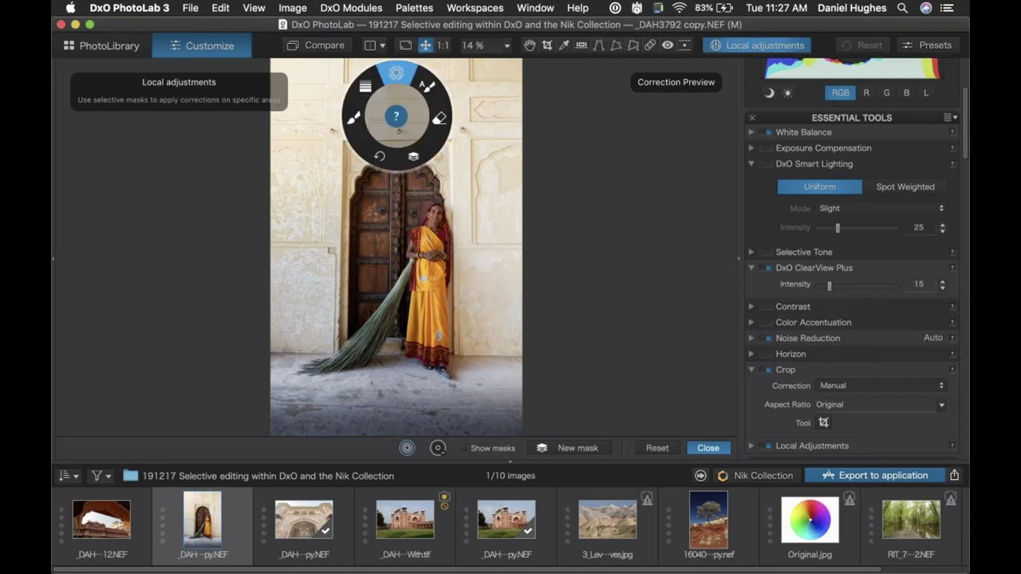
{"action": "left_click", "coordinate": [354, 122]}
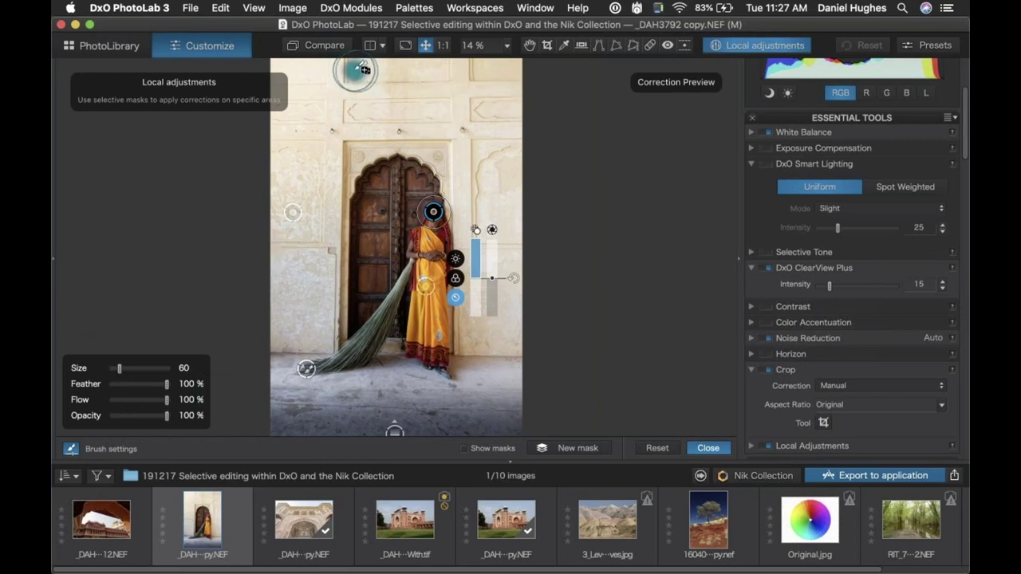
{"action": "mouse_move", "coordinate": [353, 68]}
{"action": "left_mouse_down"}
{"action": "mouse_move", "coordinate": [415, 68]}
{"action": "mouse_move", "coordinate": [365, 60]}
{"action": "mouse_move", "coordinate": [558, 68]}
{"action": "mouse_move", "coordinate": [476, 70]}
{"action": "mouse_move", "coordinate": [531, 76]}
{"action": "mouse_move", "coordinate": [533, 162]}
{"action": "mouse_move", "coordinate": [523, 72]}
{"action": "mouse_move", "coordinate": [524, 166]}
{"action": "mouse_move", "coordinate": [499, 72]}
{"action": "mouse_move", "coordinate": [491, 162]}
{"action": "mouse_move", "coordinate": [469, 168]}
{"action": "mouse_move", "coordinate": [442, 87]}
{"action": "mouse_move", "coordinate": [447, 144]}
{"action": "mouse_move", "coordinate": [458, 82]}
{"action": "mouse_move", "coordinate": [446, 164]}
{"action": "mouse_move", "coordinate": [396, 140]}
{"action": "mouse_move", "coordinate": [369, 150]}
{"action": "mouse_move", "coordinate": [346, 181]}
{"action": "mouse_move", "coordinate": [350, 76]}
{"action": "mouse_move", "coordinate": [354, 119]}
{"action": "mouse_move", "coordinate": [375, 134]}
{"action": "mouse_move", "coordinate": [423, 132]}
{"action": "mouse_move", "coordinate": [465, 102]}
{"action": "mouse_move", "coordinate": [376, 99]}
{"action": "mouse_move", "coordinate": [435, 78]}
{"action": "mouse_move", "coordinate": [380, 90]}
{"action": "mouse_move", "coordinate": [382, 105]}
{"action": "mouse_move", "coordinate": [352, 58]}
{"action": "mouse_move", "coordinate": [352, 77]}
{"action": "mouse_move", "coordinate": [349, 50]}
{"action": "mouse_move", "coordinate": [373, 81]}
{"action": "mouse_move", "coordinate": [445, 126]}
{"action": "mouse_move", "coordinate": [456, 193]}
{"action": "mouse_move", "coordinate": [526, 165]}
{"action": "mouse_move", "coordinate": [470, 182]}
{"action": "mouse_move", "coordinate": [481, 200]}
{"action": "mouse_move", "coordinate": [532, 191]}
{"action": "mouse_move", "coordinate": [466, 204]}
{"action": "mouse_move", "coordinate": [524, 204]}
{"action": "left_mouse_up"}
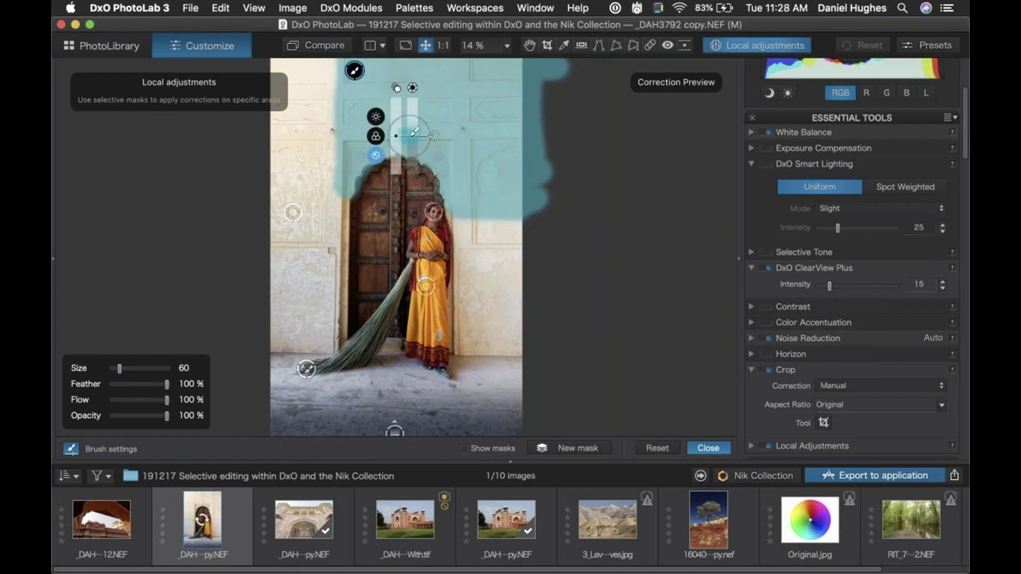
- Slightly raise the painted wall mask's contrast and microcontrast, try a strong exposure cut before restoring it near zero, and close local adjustments
{"action": "left_click", "coordinate": [375, 116]}
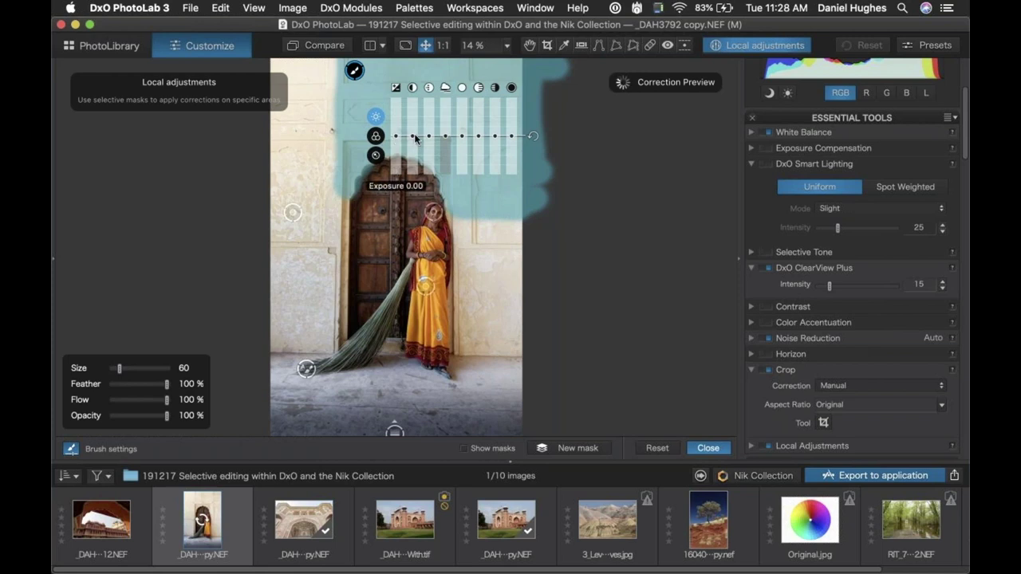
{"action": "left_click_drag", "start_coordinate": [412, 135], "coordinate": [390, 184]}
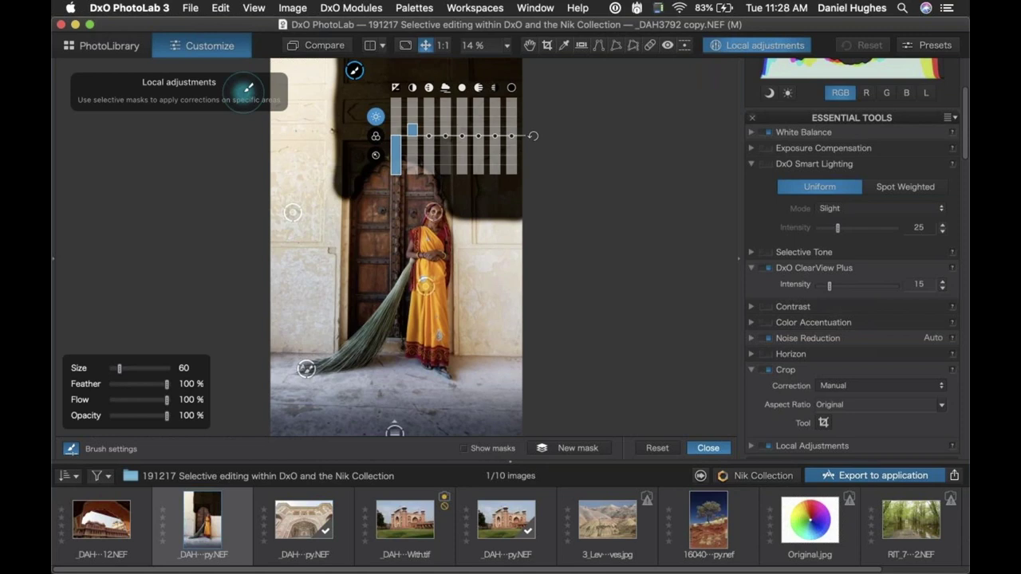
{"action": "left_click_drag", "start_coordinate": [395, 176], "coordinate": [429, 135]}
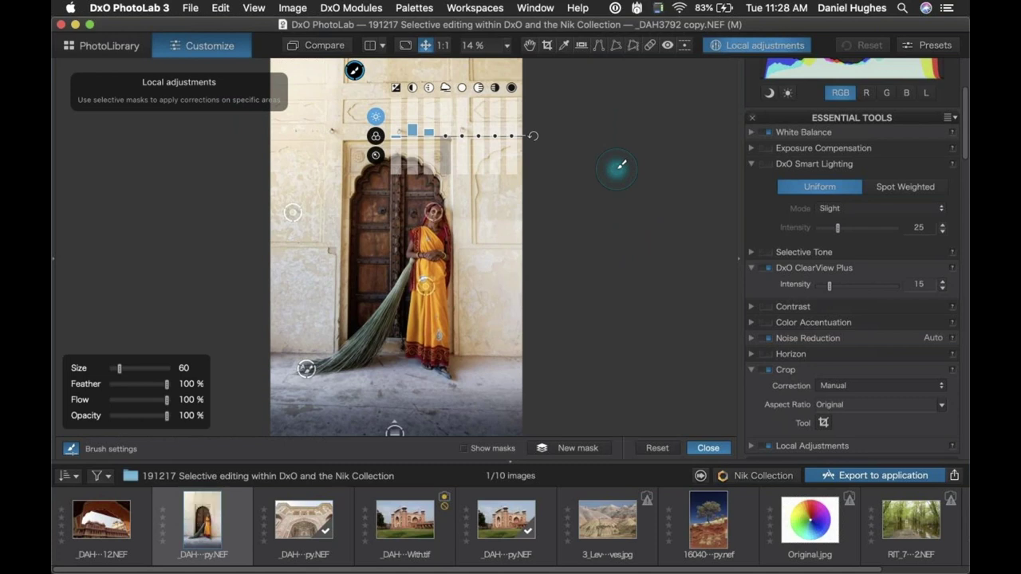
{"action": "mouse_move", "coordinate": [307, 372]}
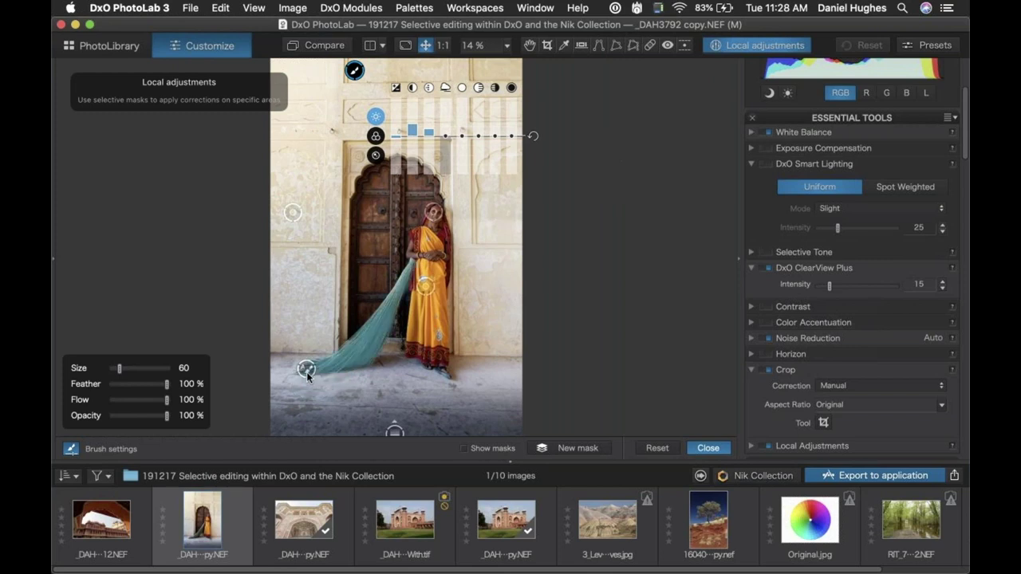
{"action": "mouse_move", "coordinate": [393, 431]}
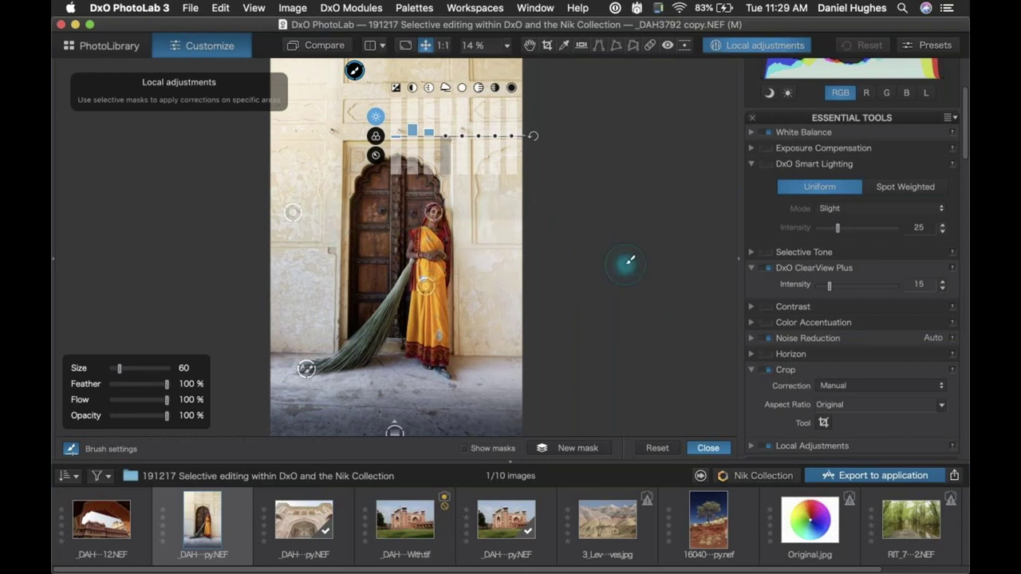
{"action": "left_click", "coordinate": [708, 449]}
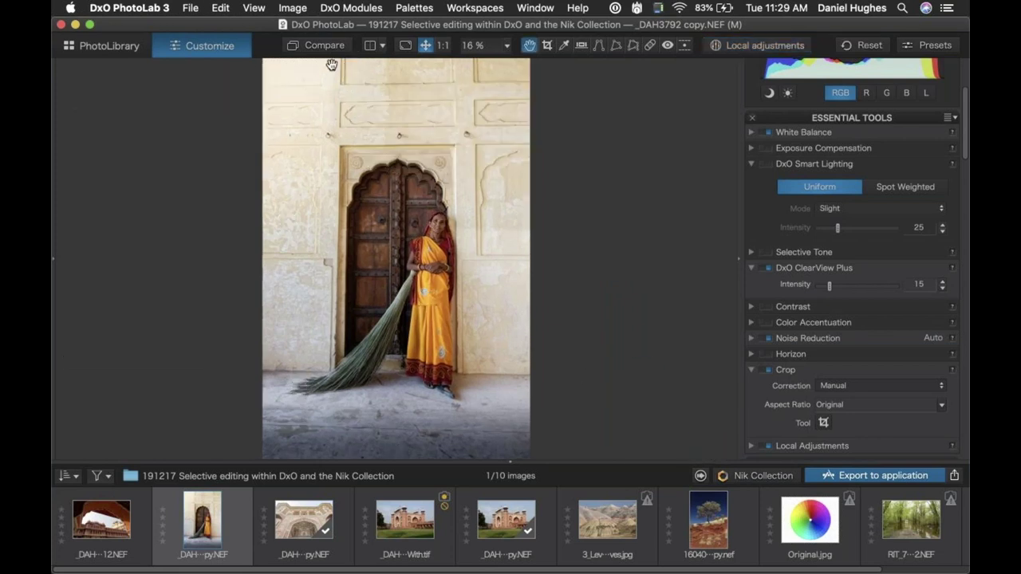
- Compare the corrected doorway photo with the uncorrected version in split view, sweeping the divider across the image
{"action": "left_click", "coordinate": [371, 46]}
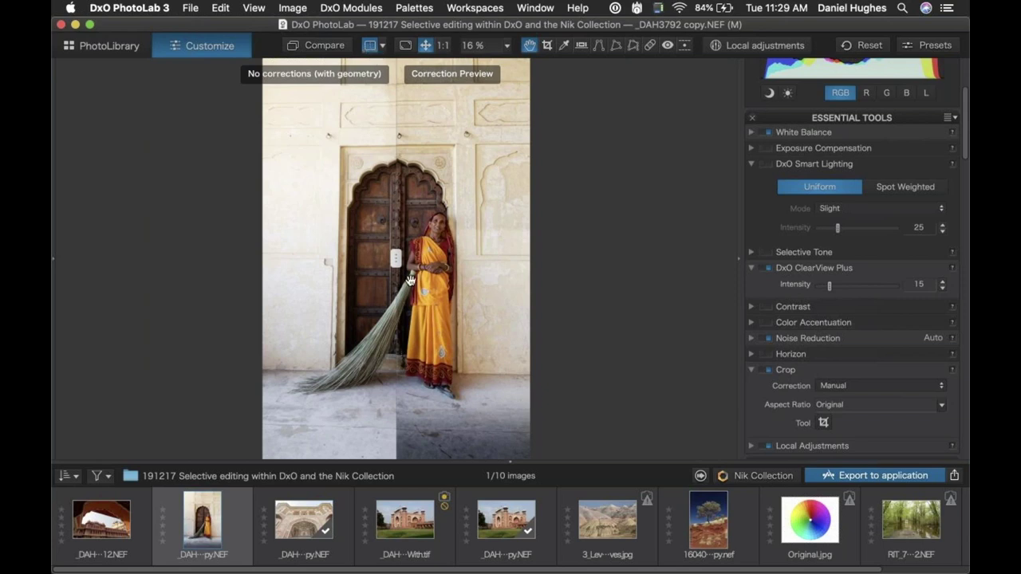
{"action": "mouse_move", "coordinate": [395, 264]}
{"action": "left_click_drag", "start_coordinate": [396, 264], "coordinate": [196, 248]}
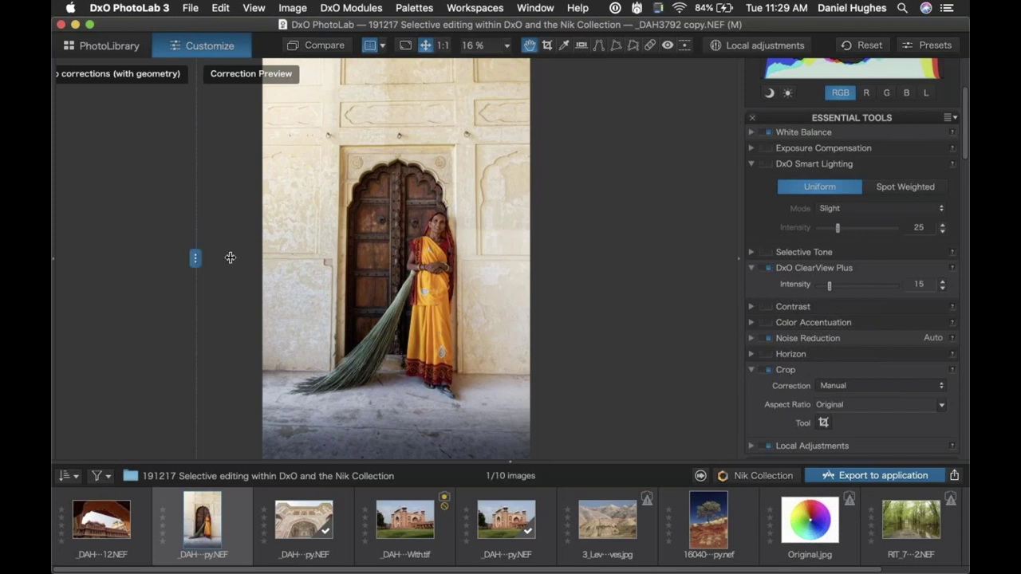
{"action": "left_click_drag", "start_coordinate": [228, 255], "coordinate": [333, 272]}
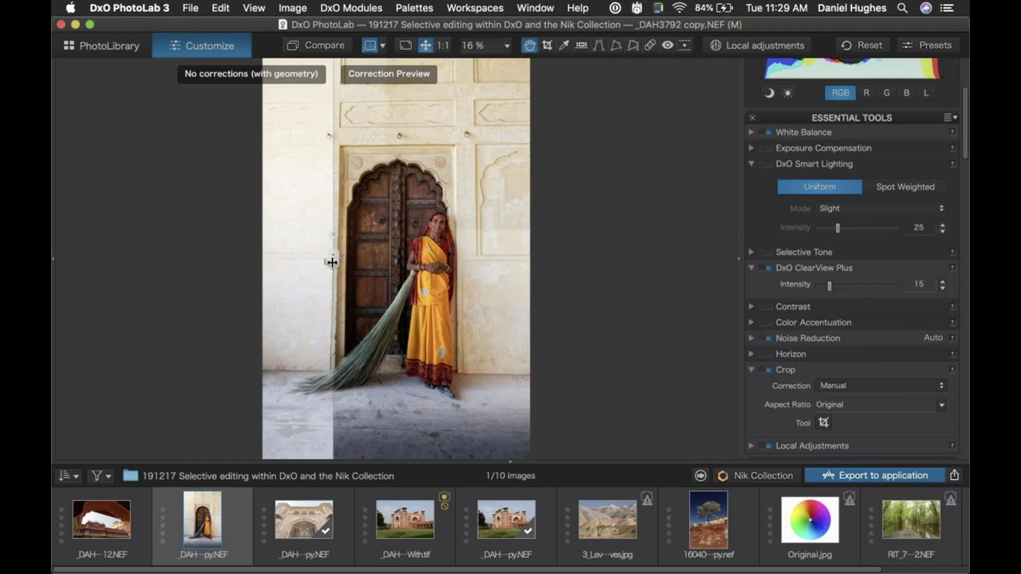
{"action": "left_click_drag", "start_coordinate": [332, 262], "coordinate": [81, 235]}
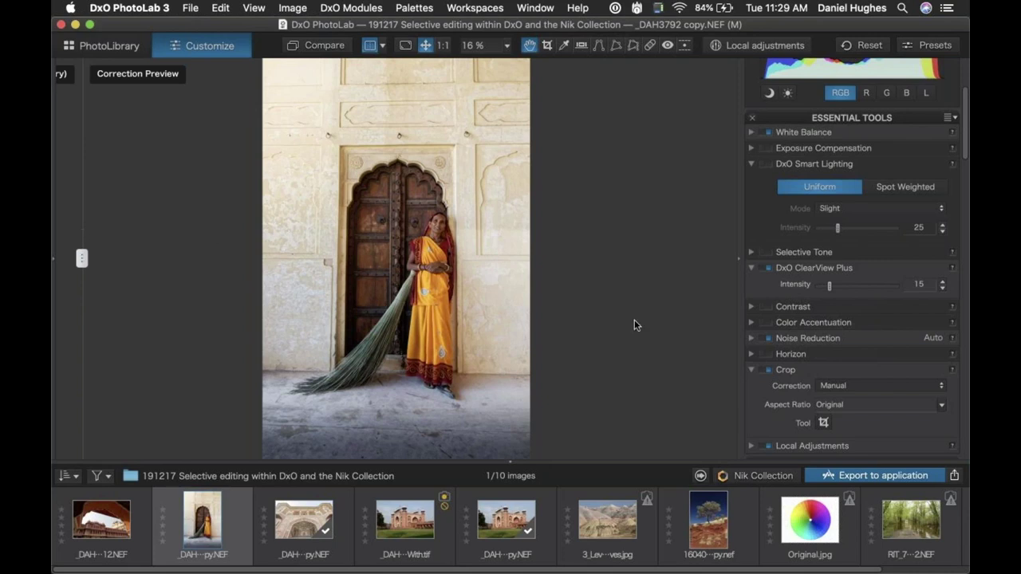
- Open Original.jpg and place a local adjustment control point on the blue outer edge of the color wheel
{"action": "left_click", "coordinate": [805, 519]}
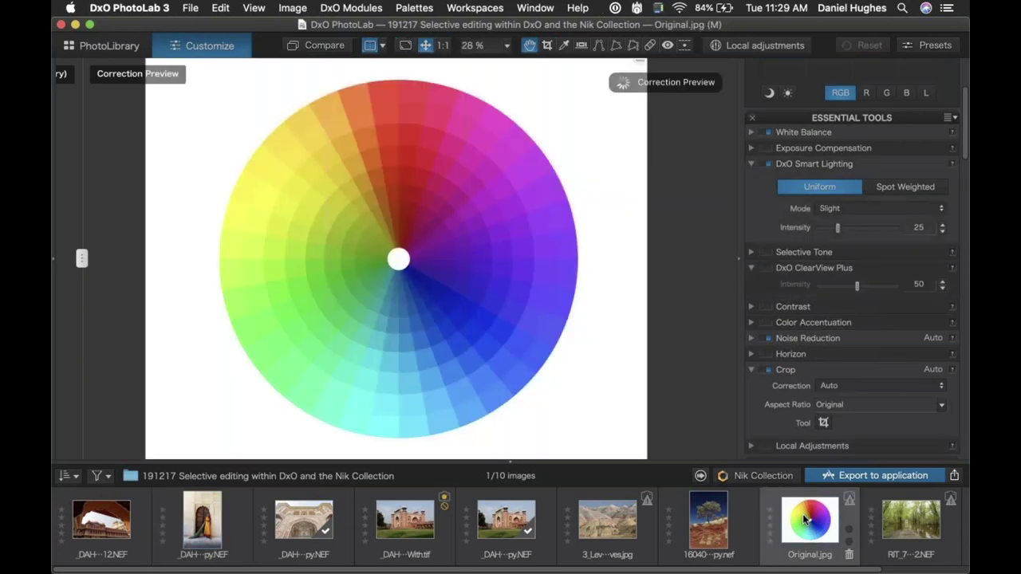
{"action": "mouse_move", "coordinate": [928, 570]}
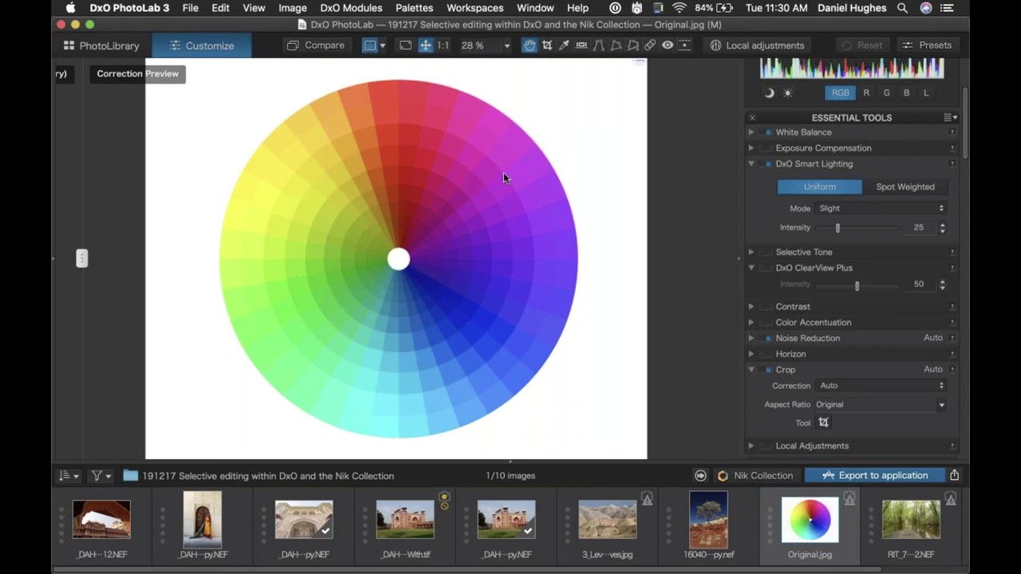
{"action": "left_click", "coordinate": [728, 45]}
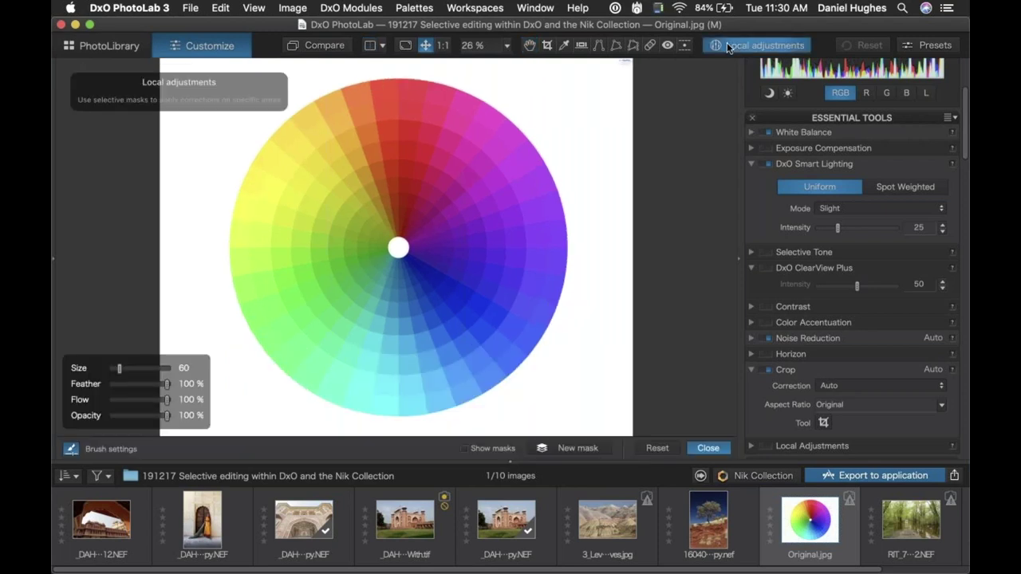
{"action": "right_click", "coordinate": [401, 203]}
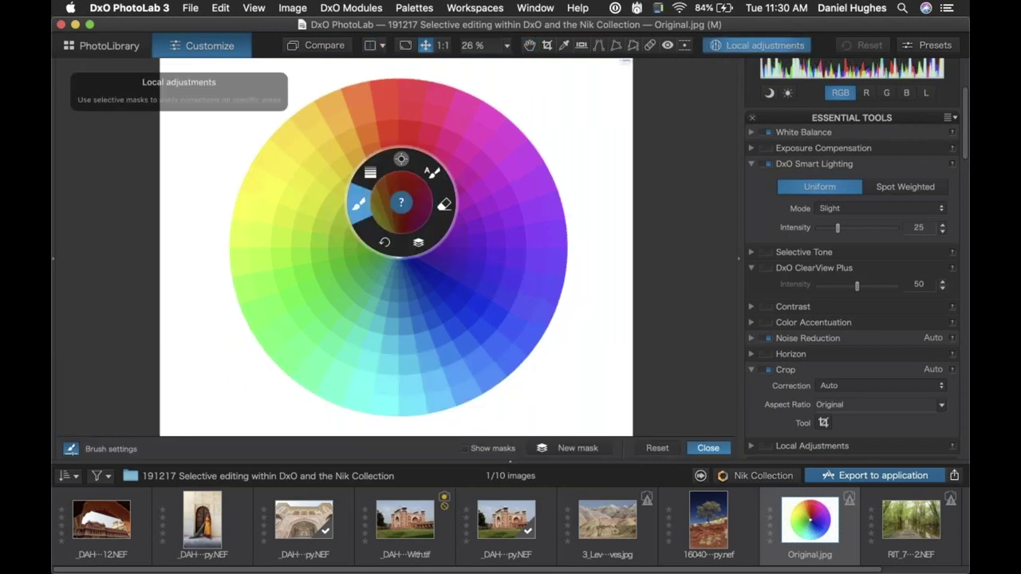
{"action": "left_click", "coordinate": [401, 159]}
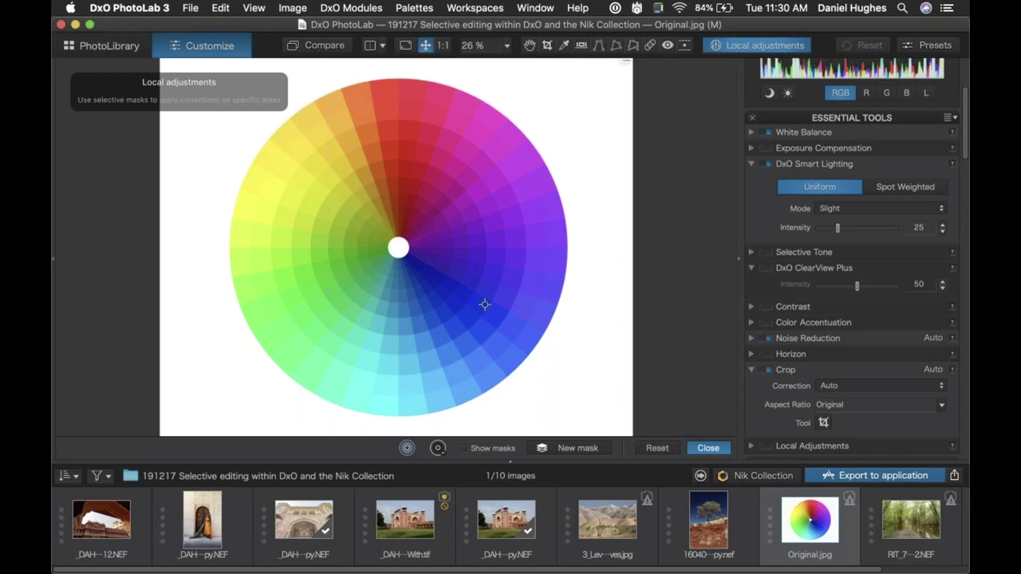
{"action": "left_click", "coordinate": [529, 340]}
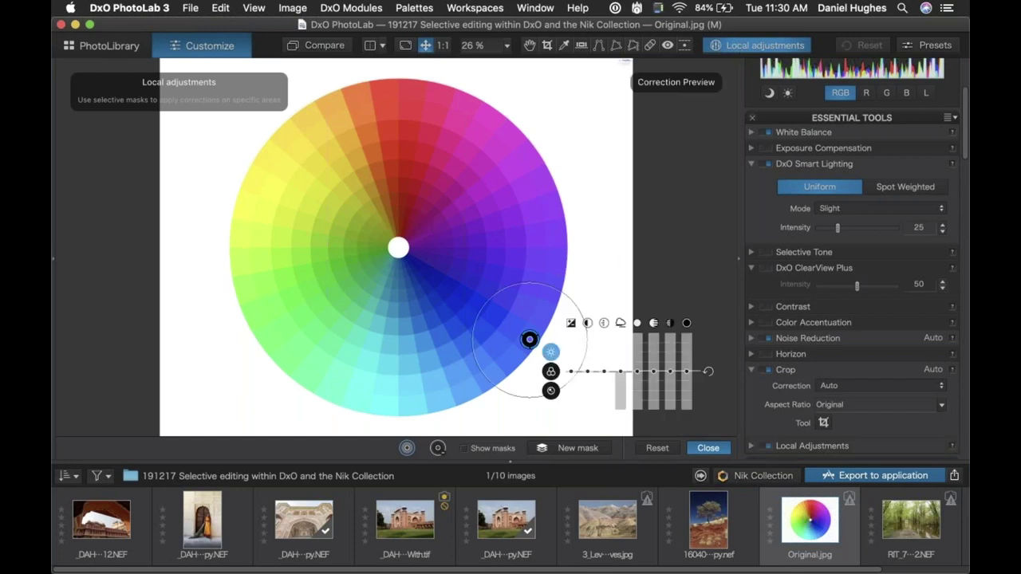
- Reselect the color wheel's blue control point and display its selection mask
{"action": "left_click", "coordinate": [570, 452]}
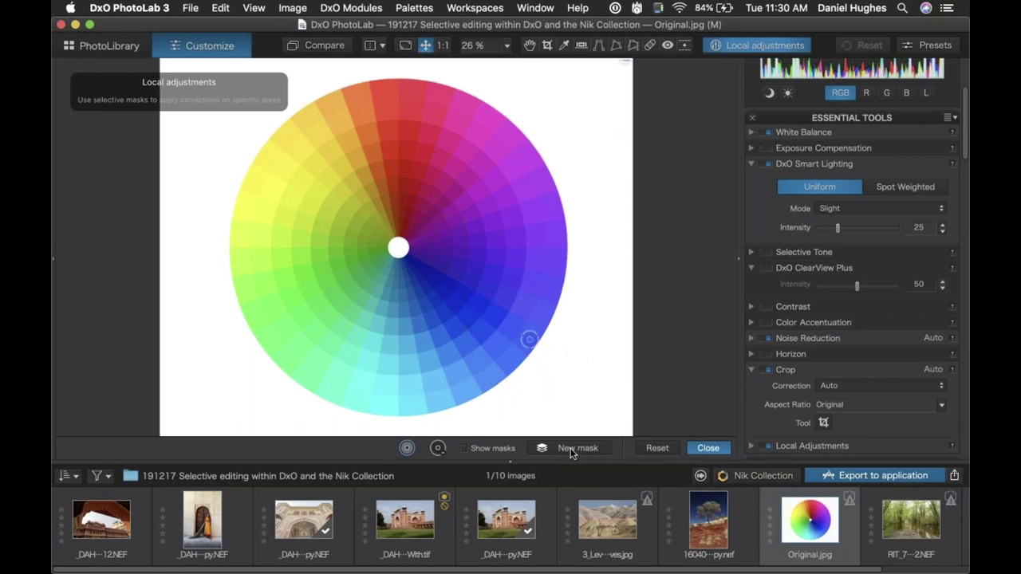
{"action": "left_click", "coordinate": [529, 340]}
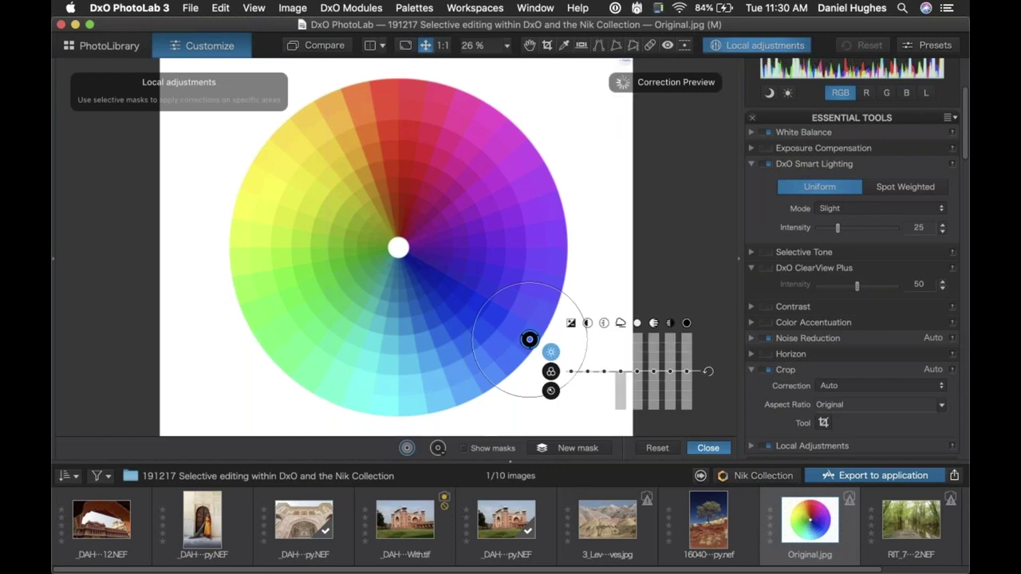
{"action": "left_click", "coordinate": [463, 450]}
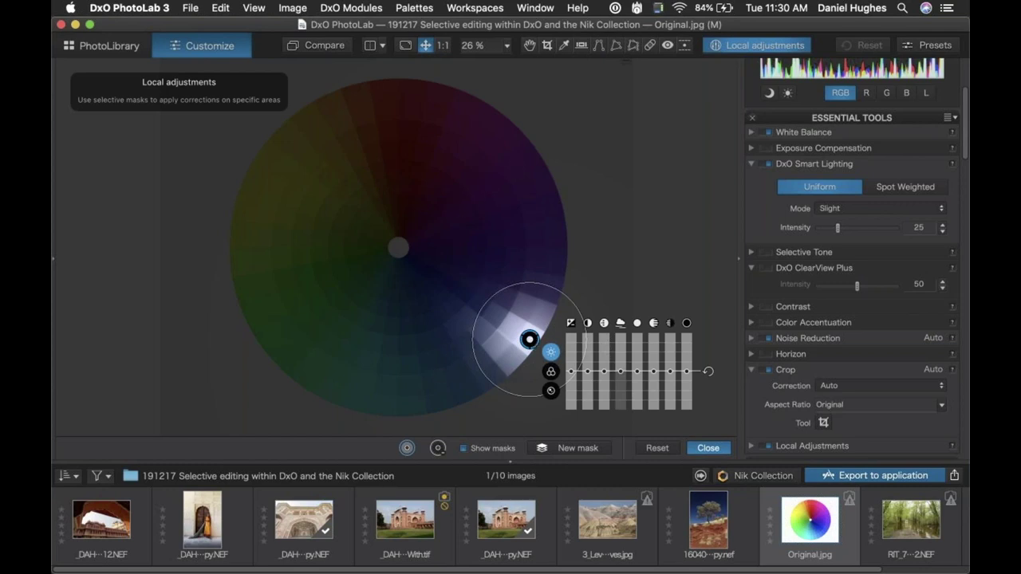
- Move the control point to the wheel's yellow area, then to cyan near the center, and resize its area to examine the mask
{"action": "mouse_move", "coordinate": [529, 339]}
{"action": "left_mouse_down"}
{"action": "mouse_move", "coordinate": [441, 403]}
{"action": "mouse_move", "coordinate": [391, 327]}
{"action": "mouse_move", "coordinate": [407, 288]}
{"action": "mouse_move", "coordinate": [430, 276]}
{"action": "mouse_move", "coordinate": [442, 233]}
{"action": "mouse_move", "coordinate": [412, 209]}
{"action": "mouse_move", "coordinate": [364, 205]}
{"action": "mouse_move", "coordinate": [359, 257]}
{"action": "mouse_move", "coordinate": [392, 292]}
{"action": "mouse_move", "coordinate": [337, 301]}
{"action": "mouse_move", "coordinate": [344, 321]}
{"action": "mouse_move", "coordinate": [305, 375]}
{"action": "mouse_move", "coordinate": [281, 360]}
{"action": "mouse_move", "coordinate": [257, 296]}
{"action": "mouse_move", "coordinate": [239, 307]}
{"action": "mouse_move", "coordinate": [244, 264]}
{"action": "mouse_move", "coordinate": [303, 255]}
{"action": "mouse_move", "coordinate": [303, 222]}
{"action": "left_mouse_up"}
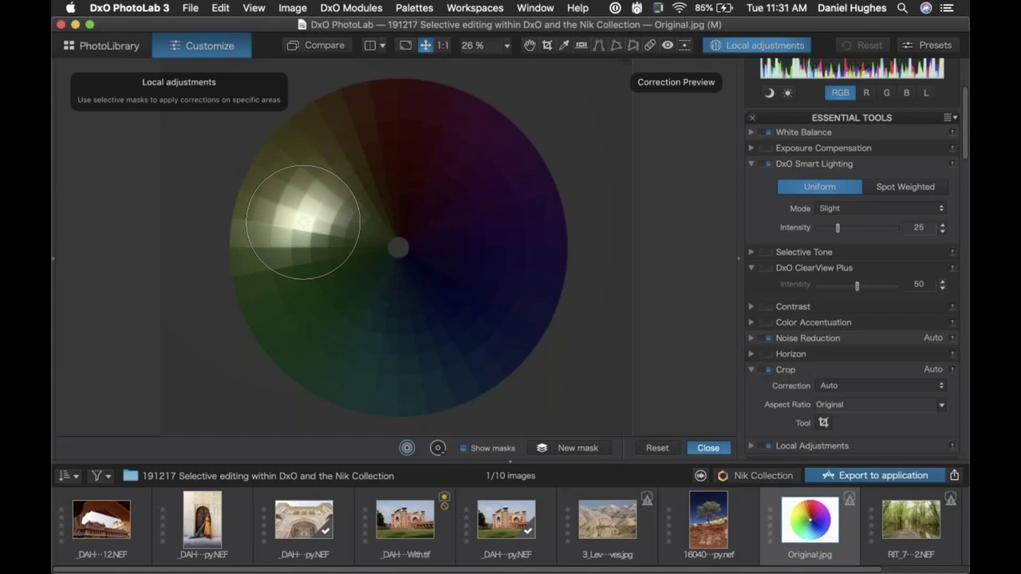
{"action": "left_click_drag", "start_coordinate": [303, 222], "coordinate": [527, 294]}
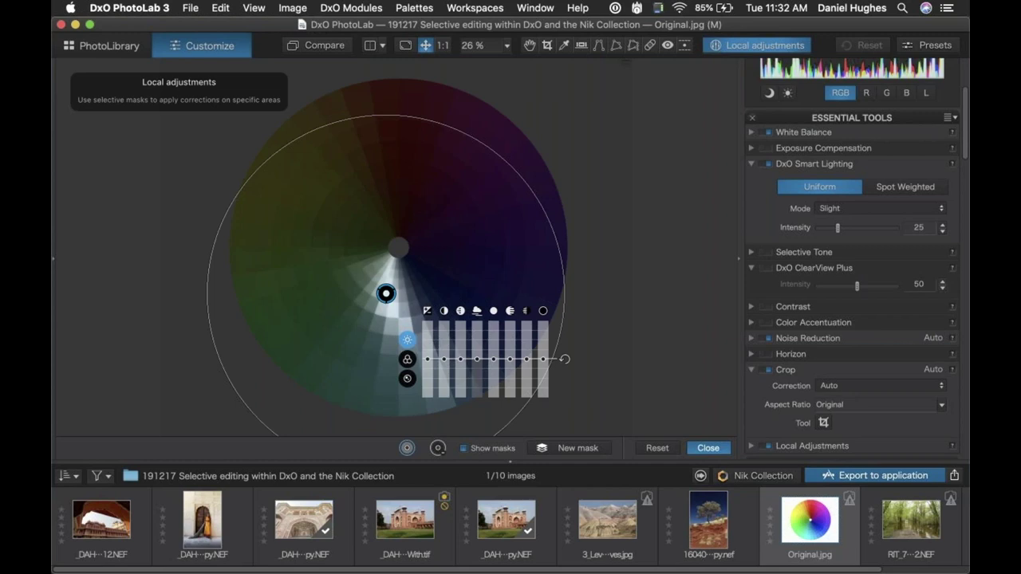
{"action": "left_click_drag", "start_coordinate": [262, 410], "coordinate": [347, 332]}
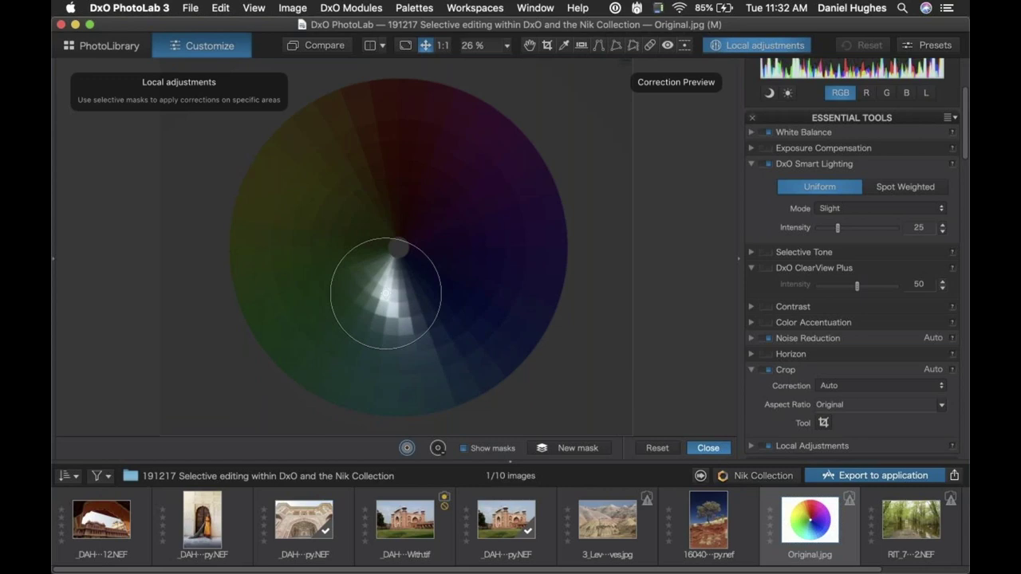
{"action": "left_click_drag", "start_coordinate": [346, 331], "coordinate": [346, 332]}
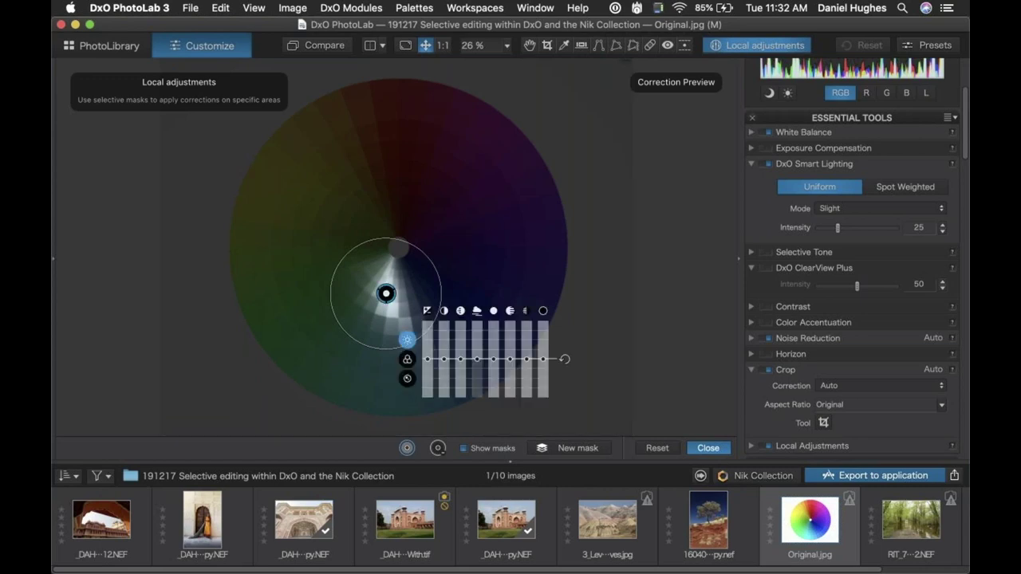
{"action": "left_click", "coordinate": [706, 448]}
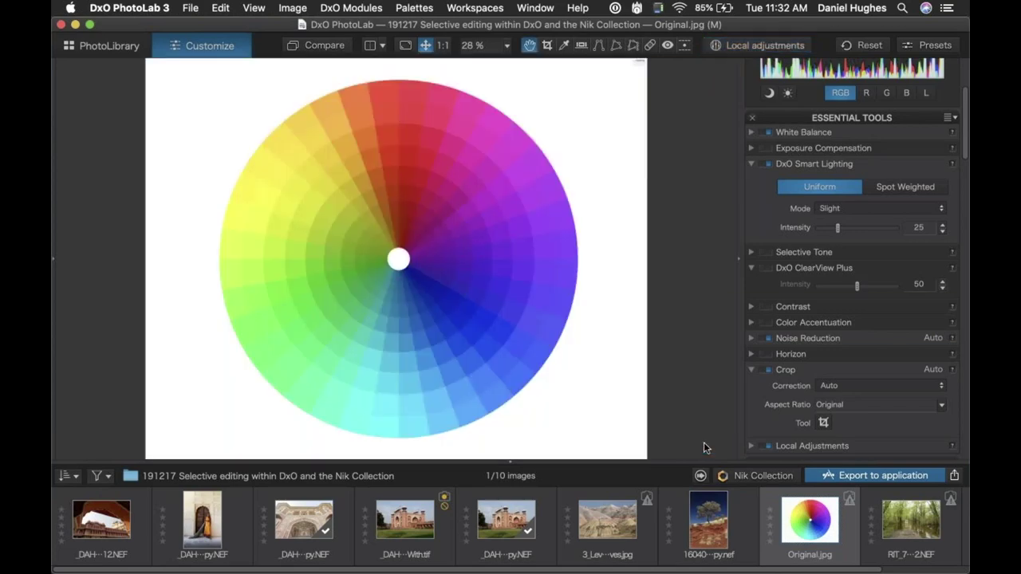
- Open RIT_7337 copy 2.NEF and set its exposure compensation to Highlight Priority - Strong
{"action": "left_click", "coordinate": [908, 517]}
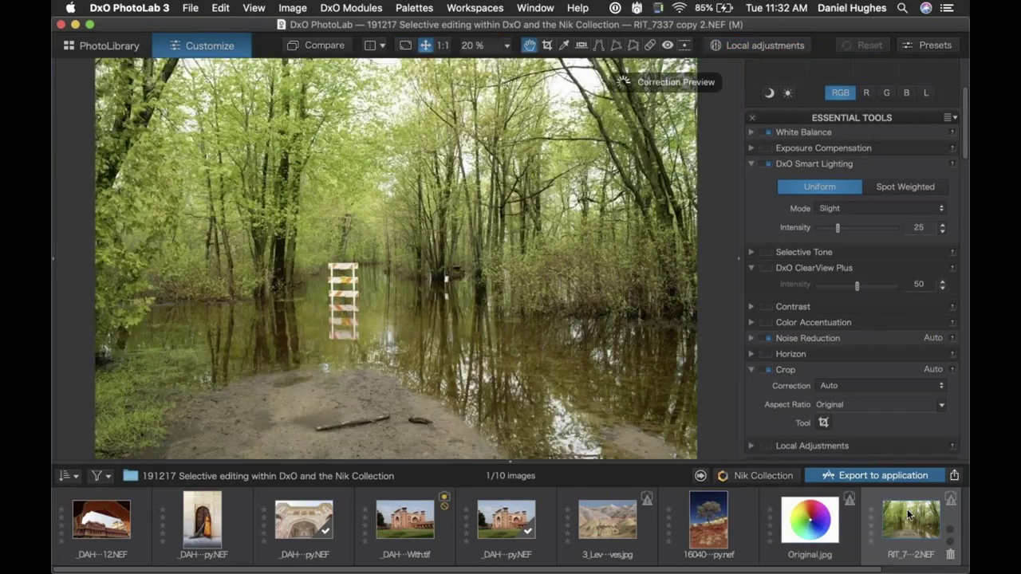
{"action": "mouse_move", "coordinate": [908, 517]}
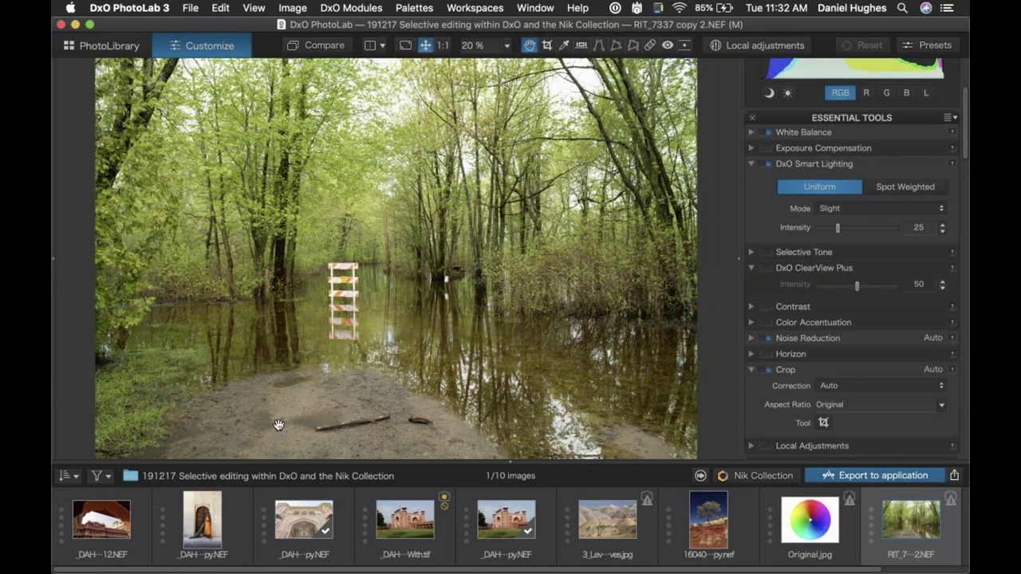
{"action": "left_click", "coordinate": [751, 148]}
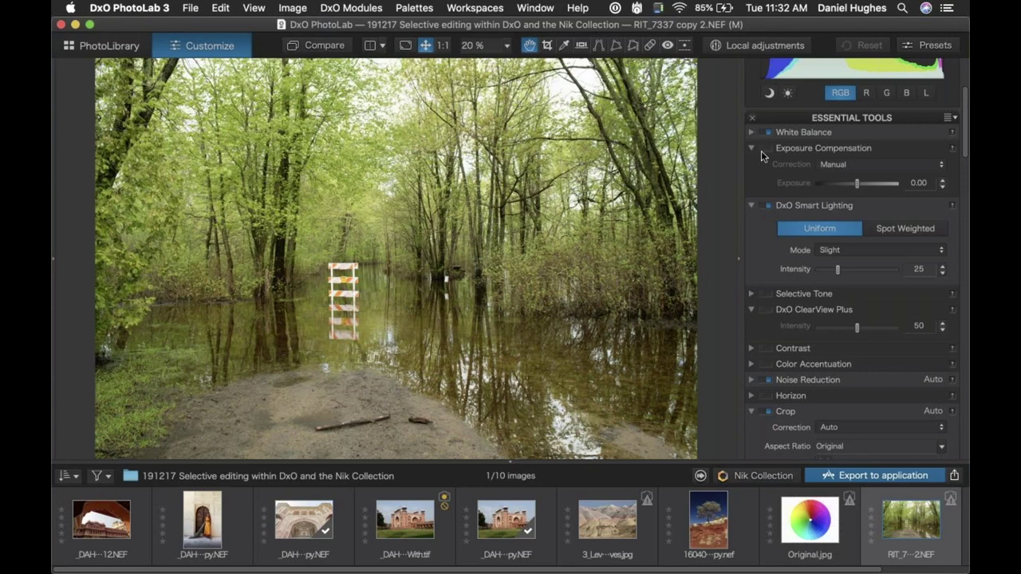
{"action": "left_click", "coordinate": [835, 166]}
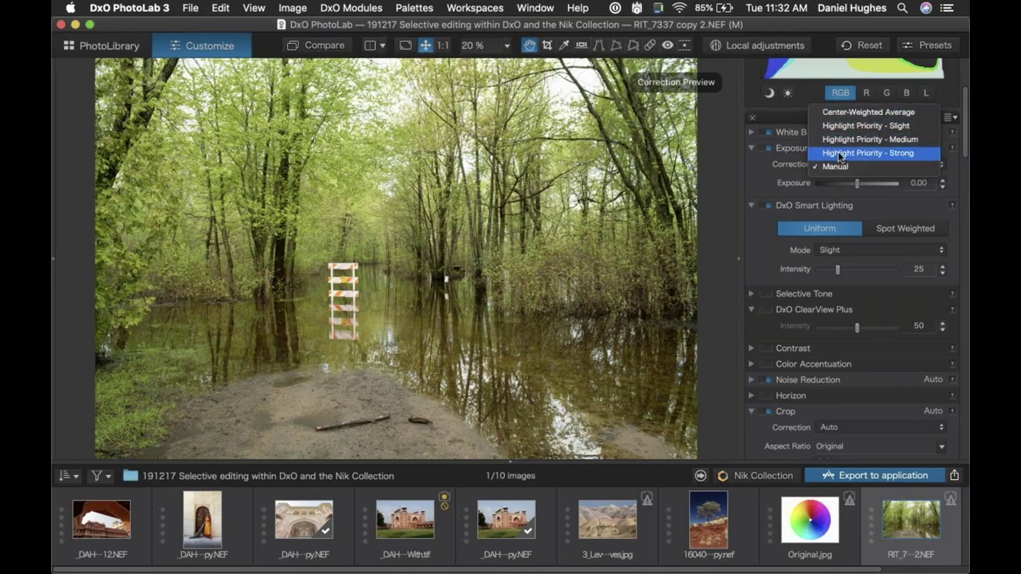
{"action": "left_click", "coordinate": [839, 153]}
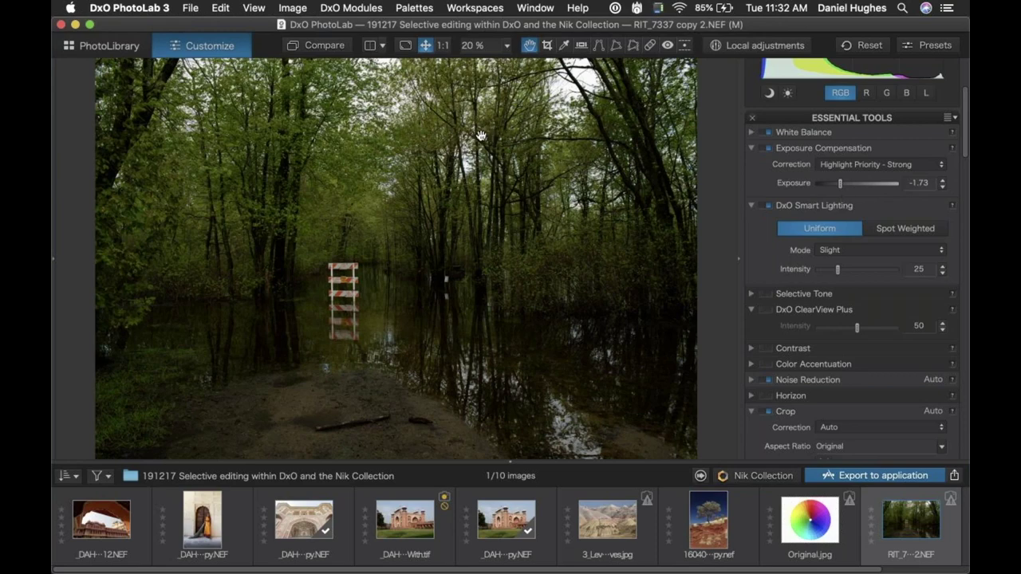
- Turn Exposure Compensation off and back on to compare its effect on the forest photo and its histogram
{"action": "scroll", "coordinate": [481, 135], "scroll_direction": "down", "scroll_amount": 1}
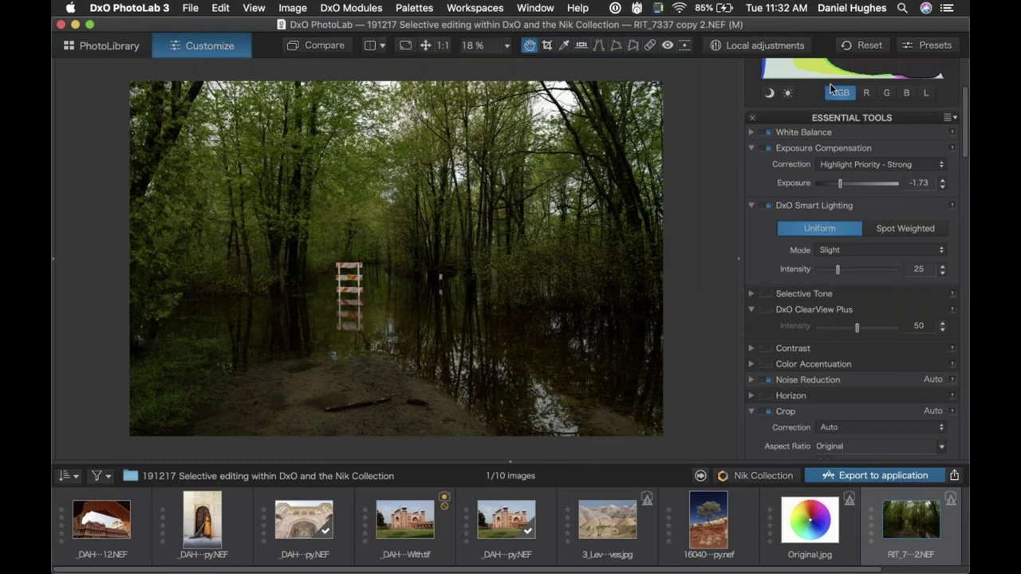
{"action": "left_click_drag", "start_coordinate": [965, 119], "coordinate": [950, 102]}
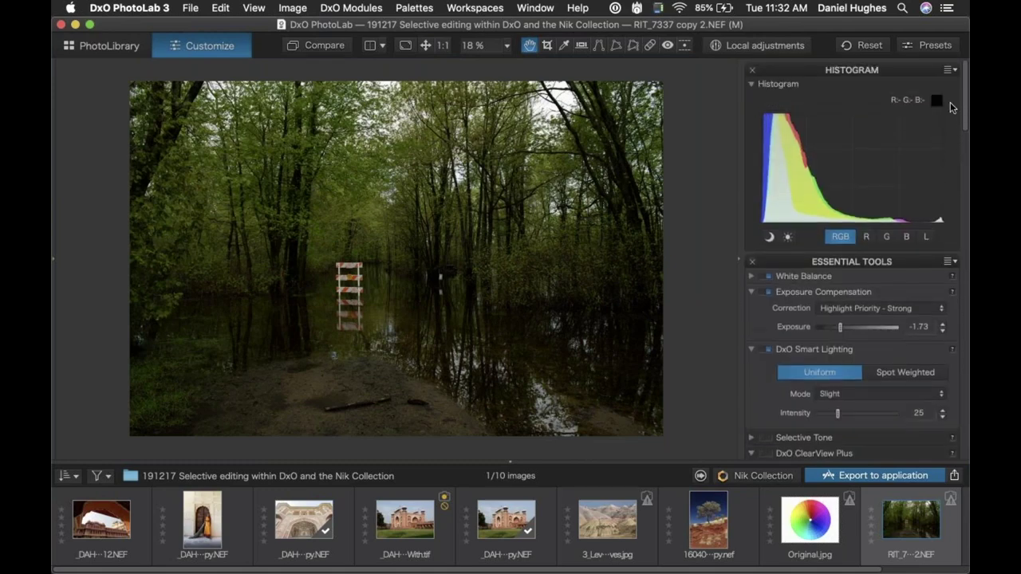
{"action": "left_click", "coordinate": [769, 294]}
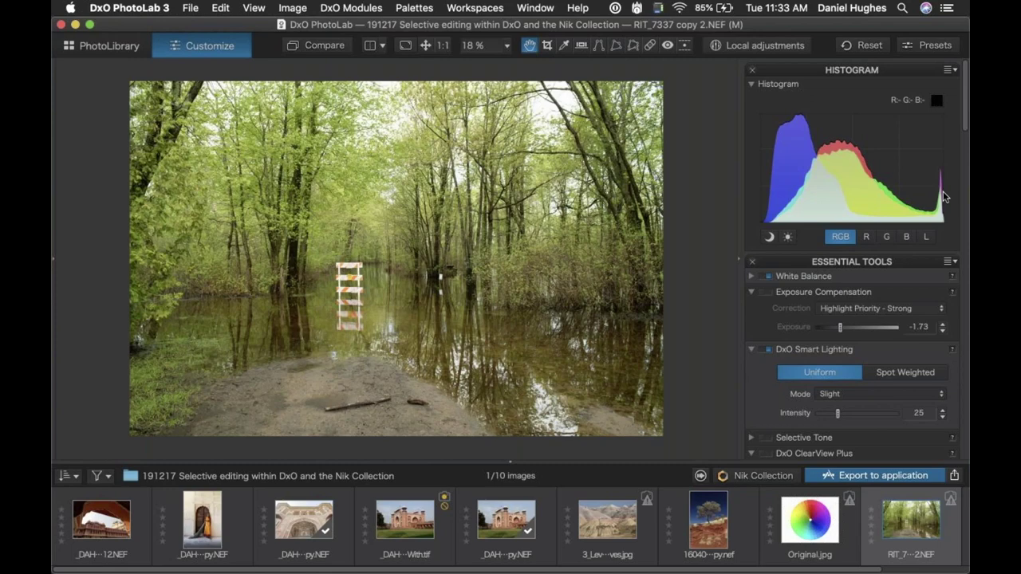
{"action": "left_click", "coordinate": [768, 294]}
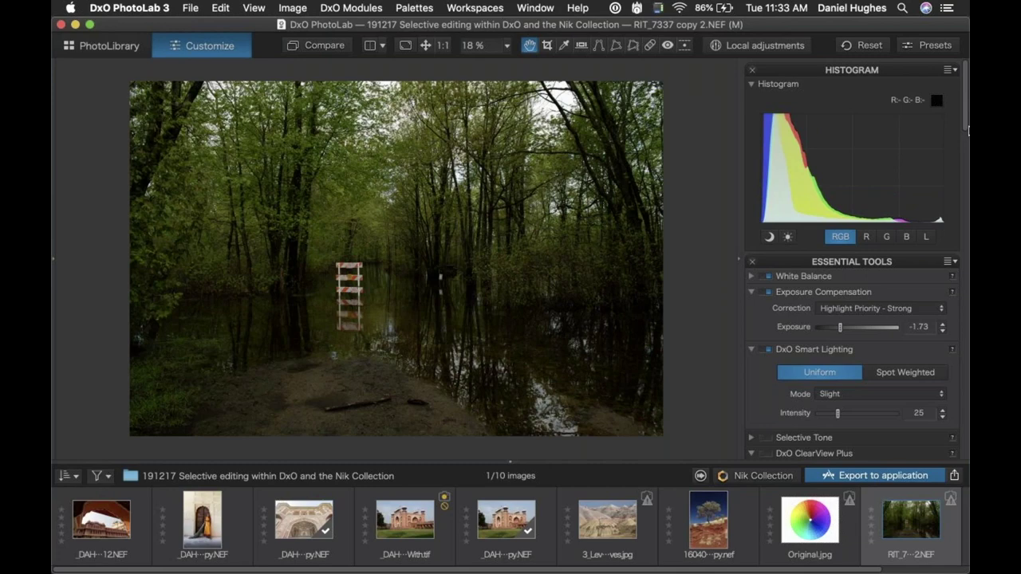
- In Selective Tone, set the forest photo's midtones to 30, shadows to 26 and blacks to 26
{"action": "scroll", "coordinate": [967, 134], "scroll_direction": "down", "scroll_amount": 3}
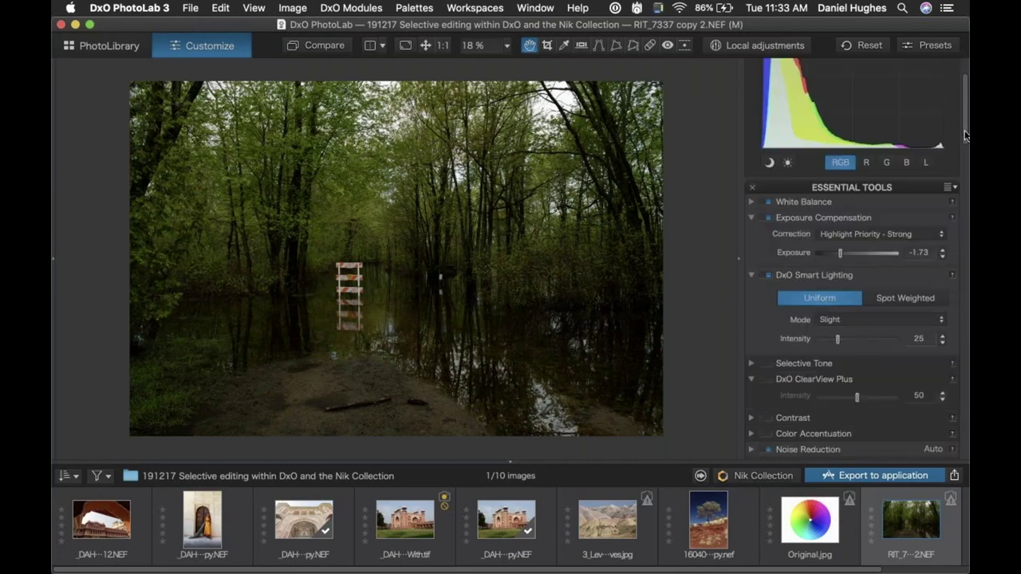
{"action": "left_click_drag", "start_coordinate": [964, 135], "coordinate": [965, 157]}
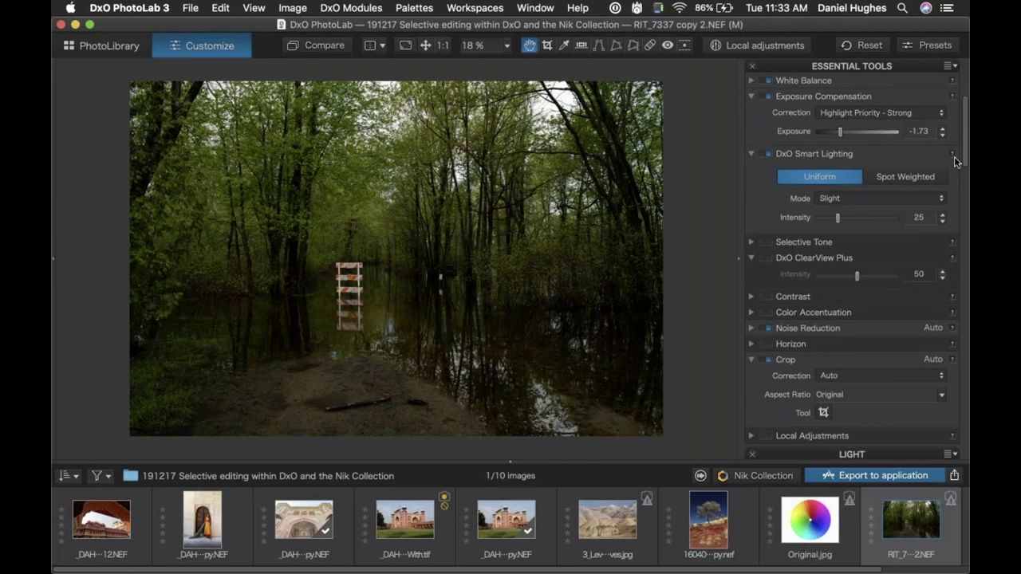
{"action": "left_click", "coordinate": [751, 243]}
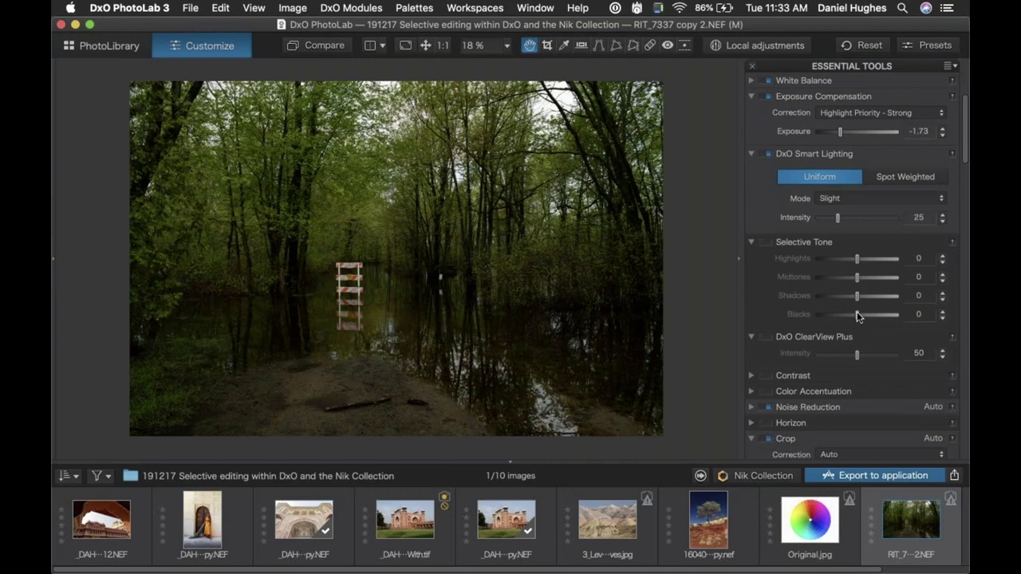
{"action": "left_click_drag", "start_coordinate": [859, 316], "coordinate": [869, 279]}
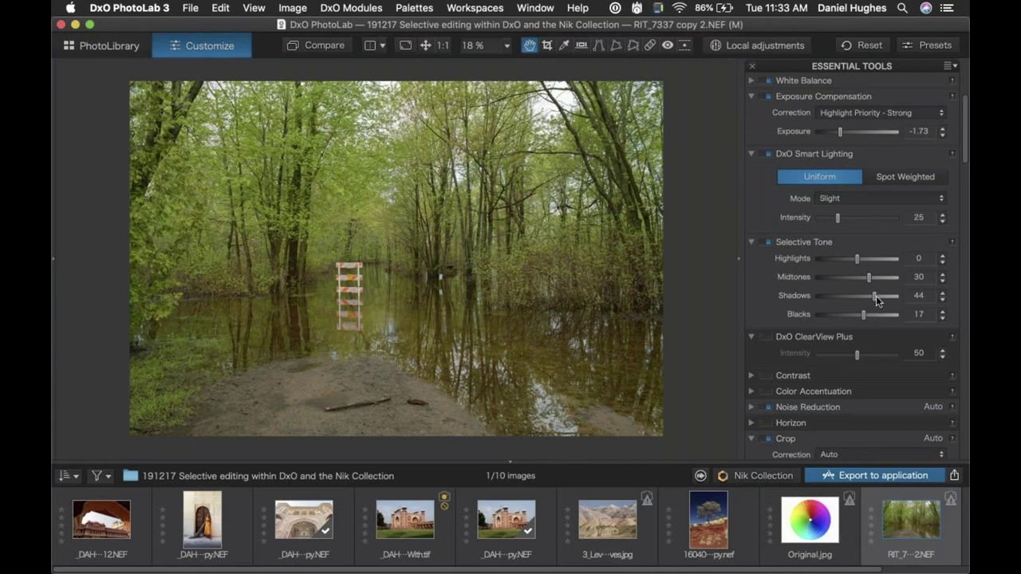
{"action": "left_click_drag", "start_coordinate": [876, 300], "coordinate": [872, 299]}
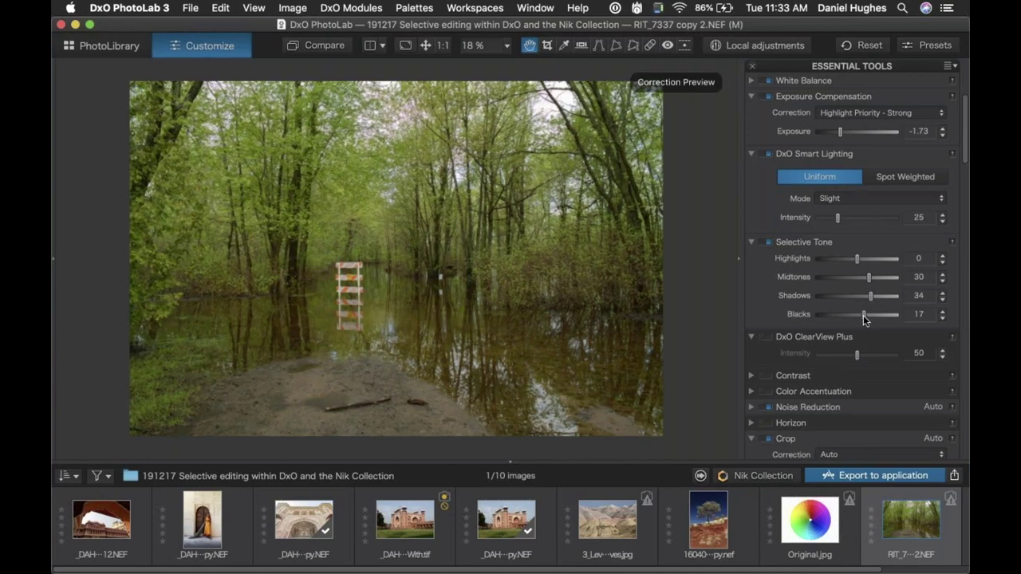
{"action": "left_click_drag", "start_coordinate": [863, 315], "coordinate": [867, 319]}
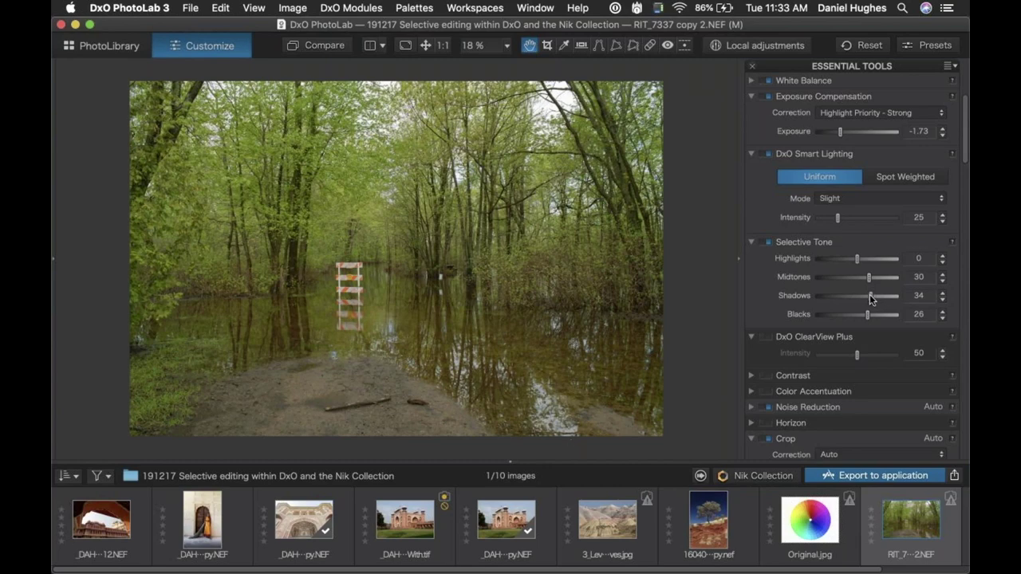
{"action": "left_click_drag", "start_coordinate": [871, 297], "coordinate": [868, 297]}
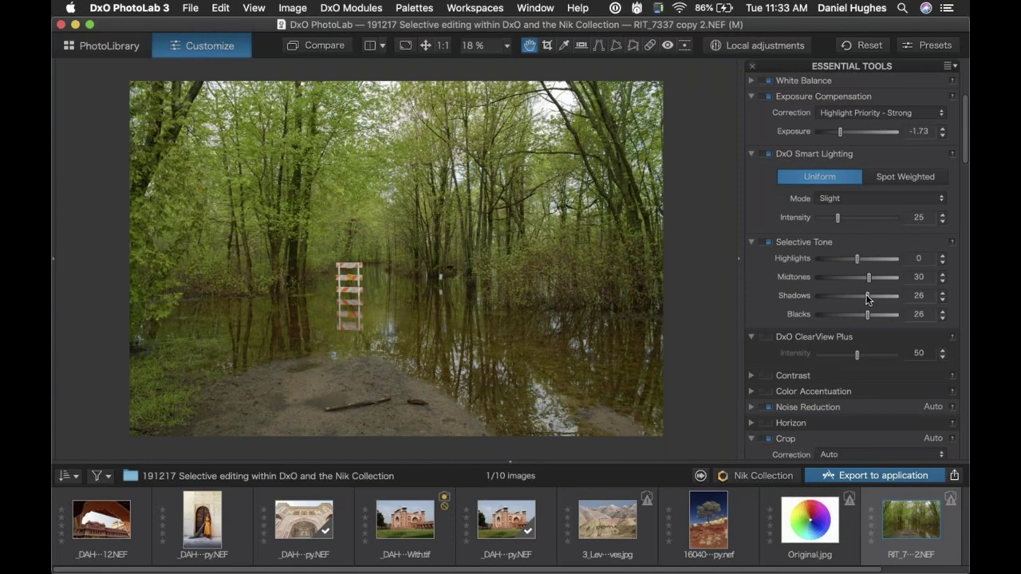
- Paint an auto mask over the muddy foreground and the small bank beside it, slightly lowering its exposure and raising contrast and microcontrast
{"action": "scroll", "coordinate": [861, 275], "scroll_direction": "down", "scroll_amount": 1}
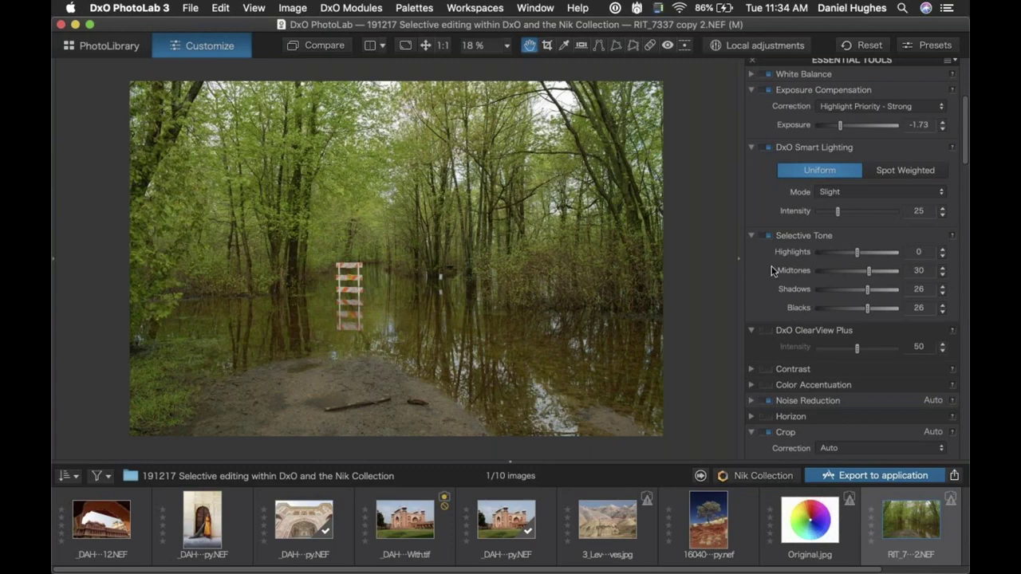
{"action": "left_click", "coordinate": [744, 45]}
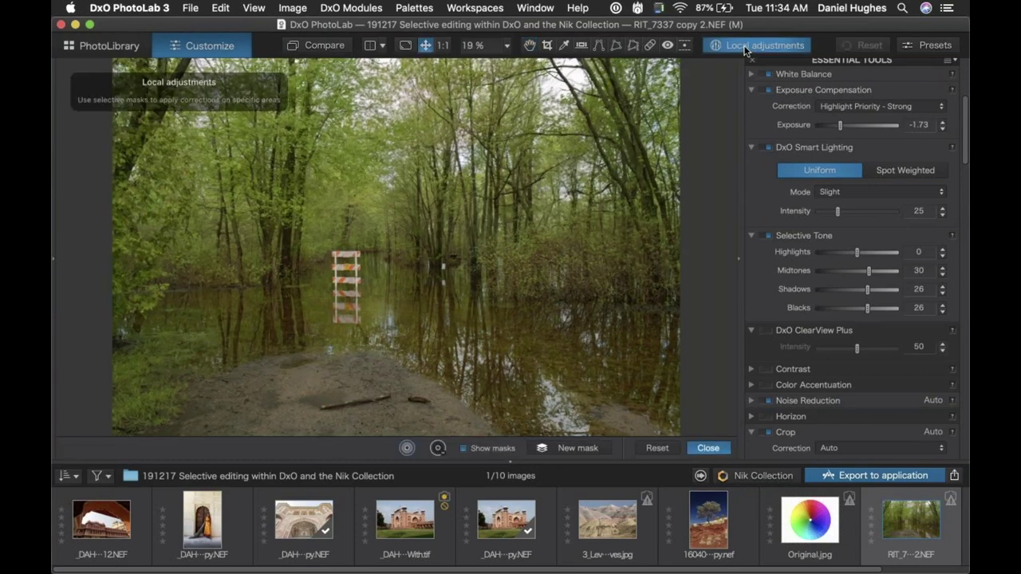
{"action": "right_click", "coordinate": [322, 376]}
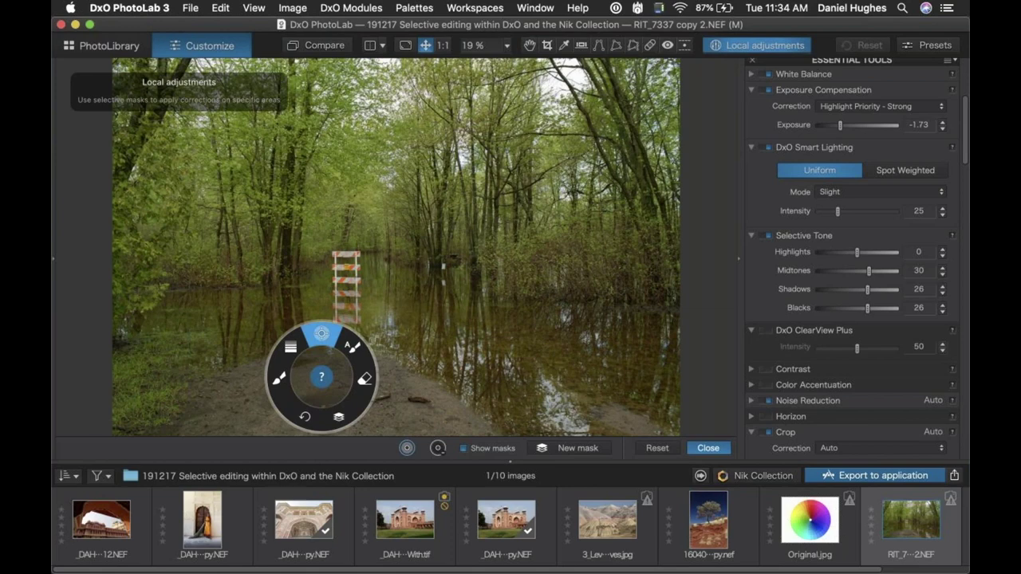
{"action": "left_click", "coordinate": [352, 348]}
{"action": "mouse_move", "coordinate": [163, 437]}
{"action": "left_mouse_down"}
{"action": "mouse_move", "coordinate": [216, 395]}
{"action": "mouse_move", "coordinate": [192, 396]}
{"action": "mouse_move", "coordinate": [175, 376]}
{"action": "mouse_move", "coordinate": [217, 394]}
{"action": "mouse_move", "coordinate": [258, 370]}
{"action": "mouse_move", "coordinate": [330, 361]}
{"action": "mouse_move", "coordinate": [410, 379]}
{"action": "mouse_move", "coordinate": [477, 438]}
{"action": "mouse_move", "coordinate": [231, 428]}
{"action": "mouse_move", "coordinate": [259, 402]}
{"action": "mouse_move", "coordinate": [404, 404]}
{"action": "mouse_move", "coordinate": [335, 407]}
{"action": "left_mouse_up"}
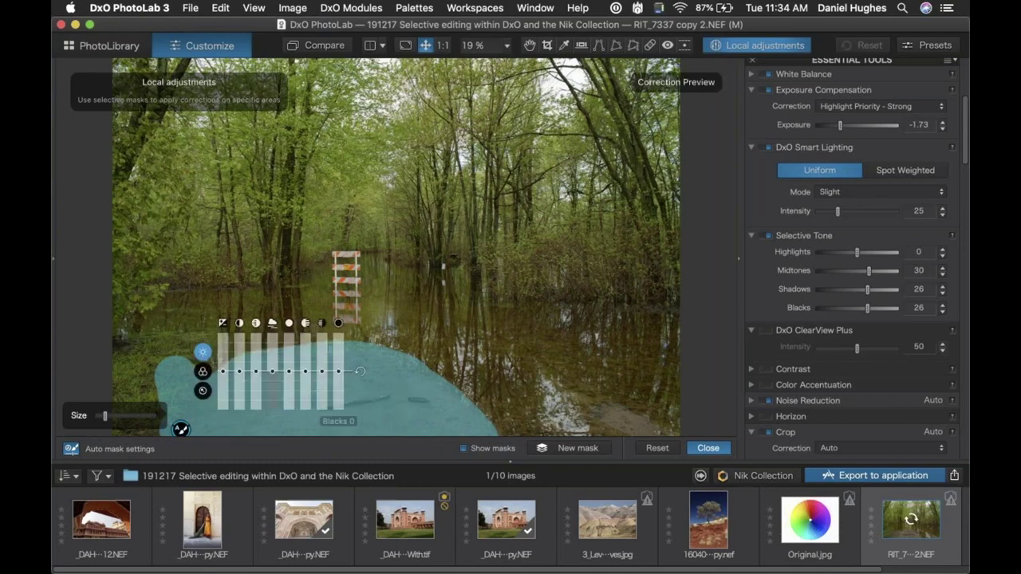
{"action": "left_click_drag", "start_coordinate": [618, 414], "coordinate": [642, 416]}
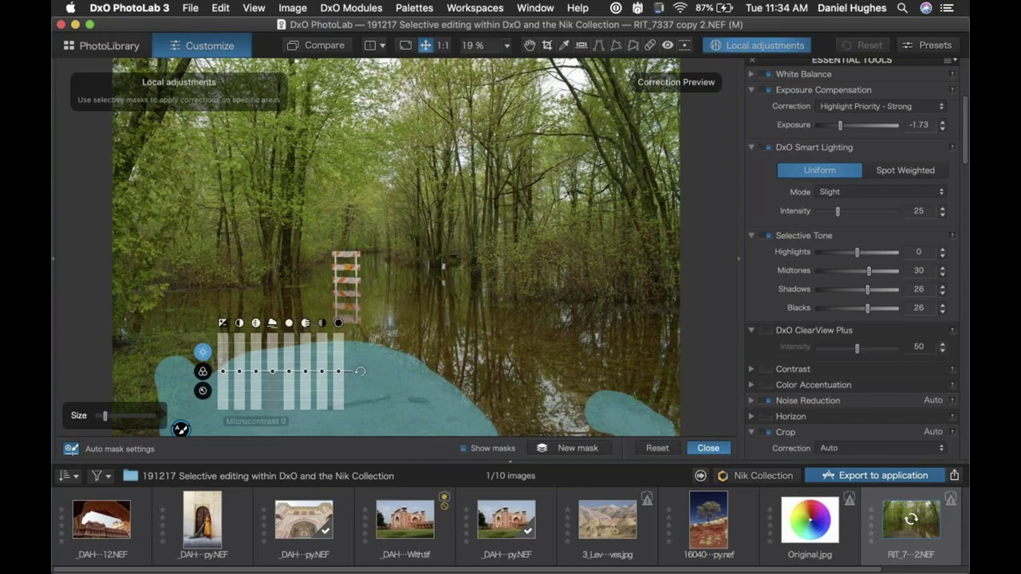
{"action": "mouse_move", "coordinate": [221, 367]}
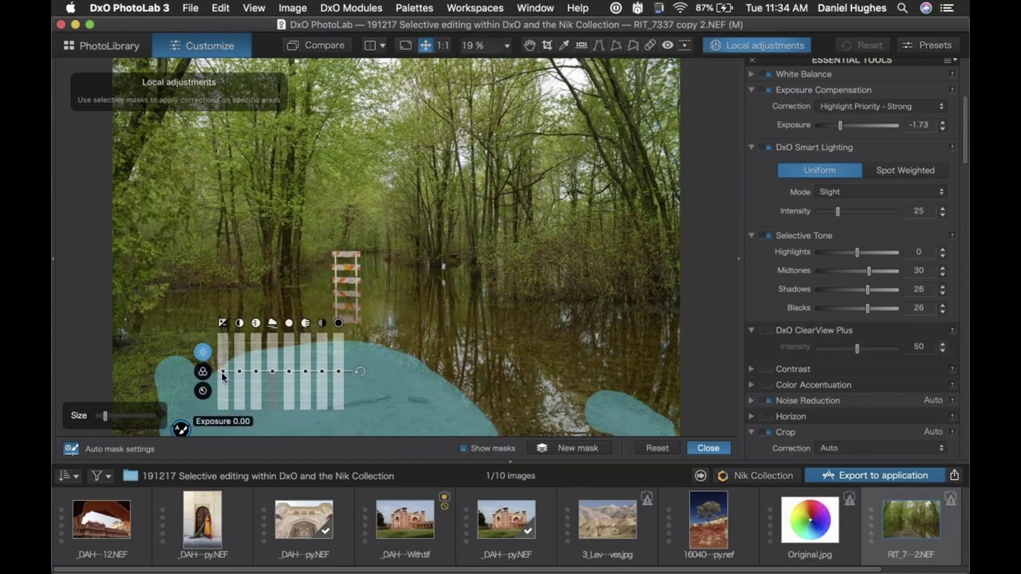
{"action": "left_click_drag", "start_coordinate": [221, 372], "coordinate": [255, 368]}
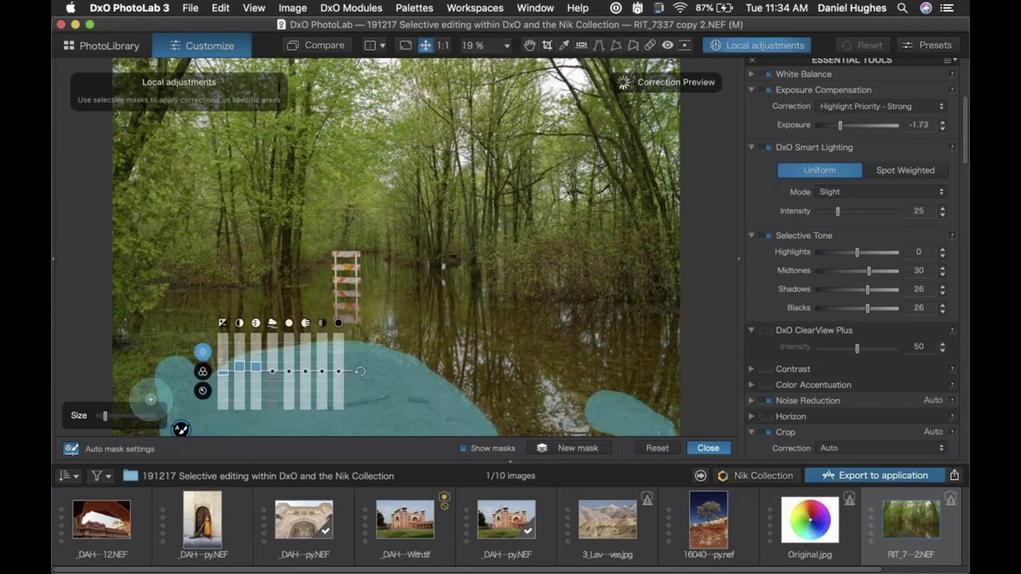
- In a new mask, place a large control point on the dark tree trunks behind the barricade and slightly lower its exposure
{"action": "left_click", "coordinate": [574, 449]}
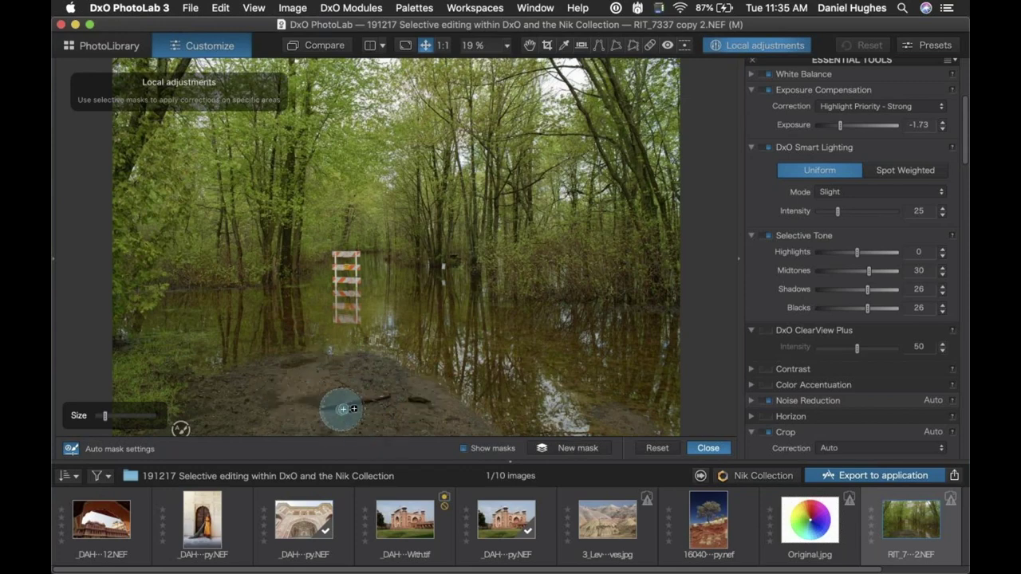
{"action": "right_click", "coordinate": [173, 206]}
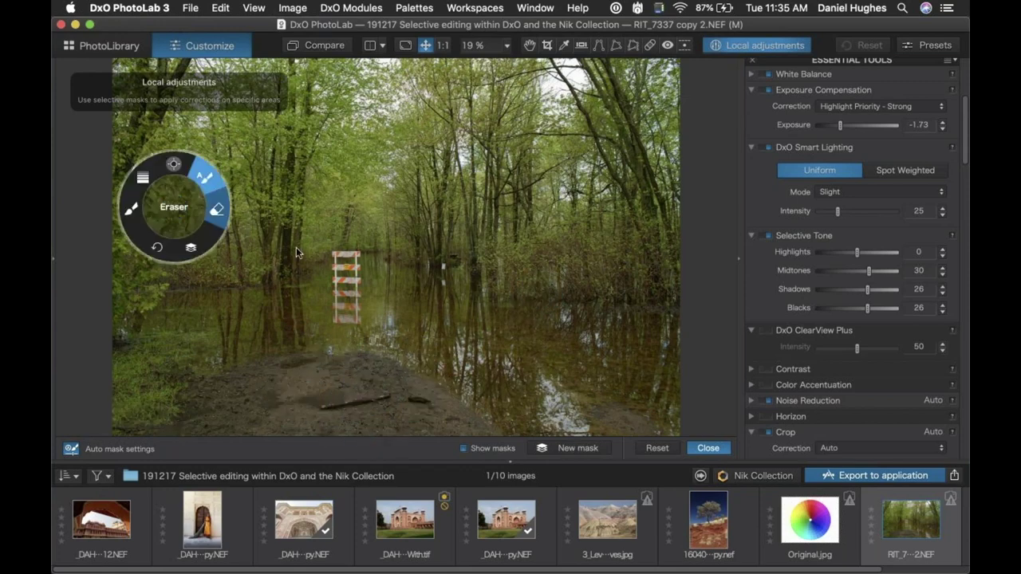
{"action": "left_click", "coordinate": [175, 169]}
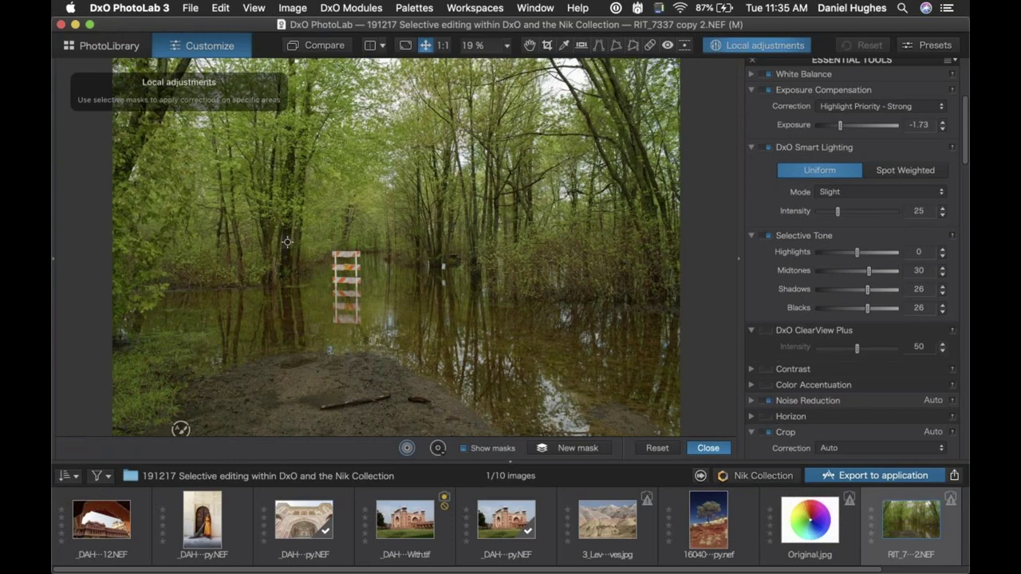
{"action": "left_click", "coordinate": [287, 242]}
{"action": "left_click_drag", "start_coordinate": [343, 241], "coordinate": [465, 242]}
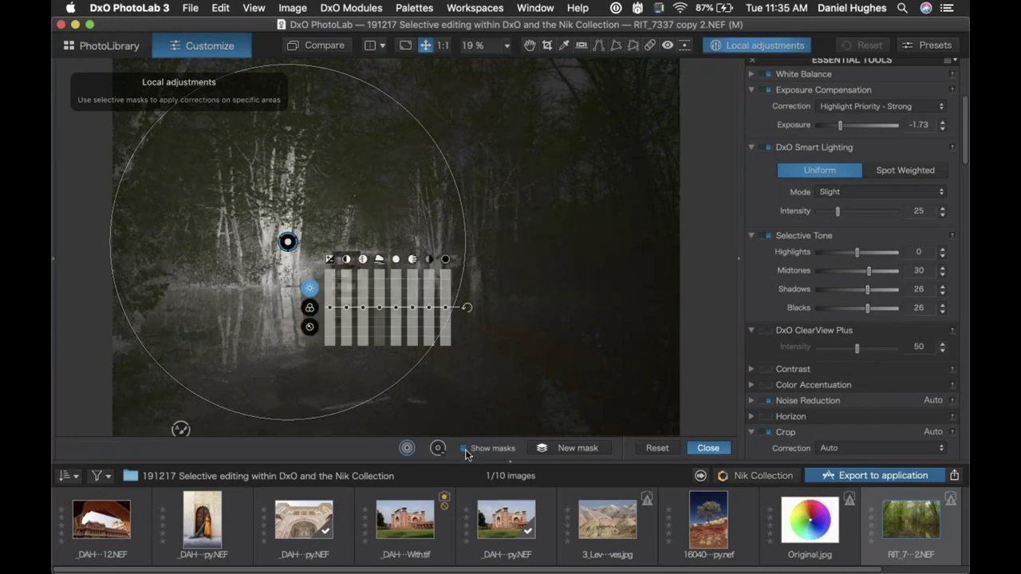
{"action": "left_click", "coordinate": [465, 448]}
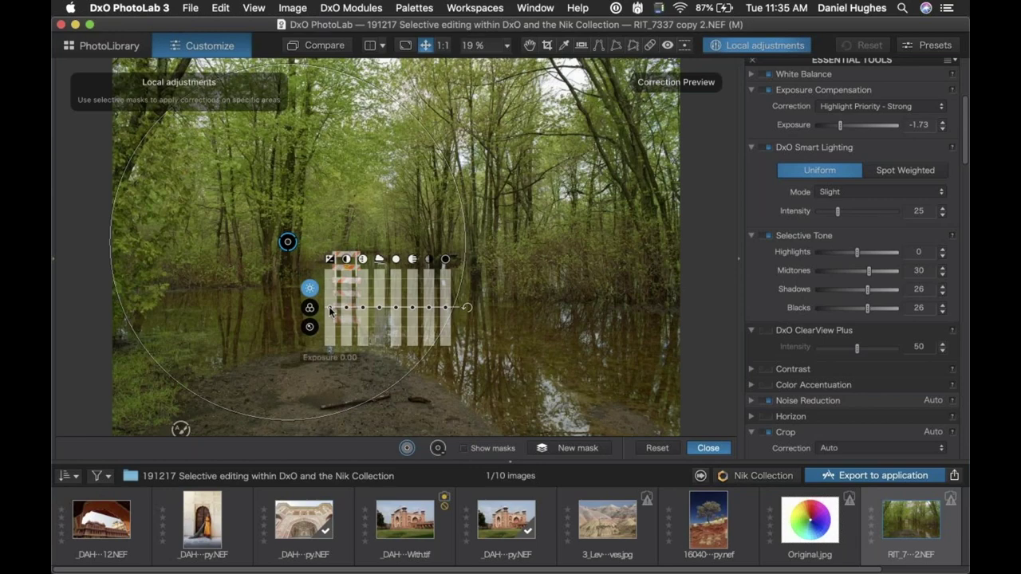
{"action": "left_click_drag", "start_coordinate": [329, 313], "coordinate": [330, 315]}
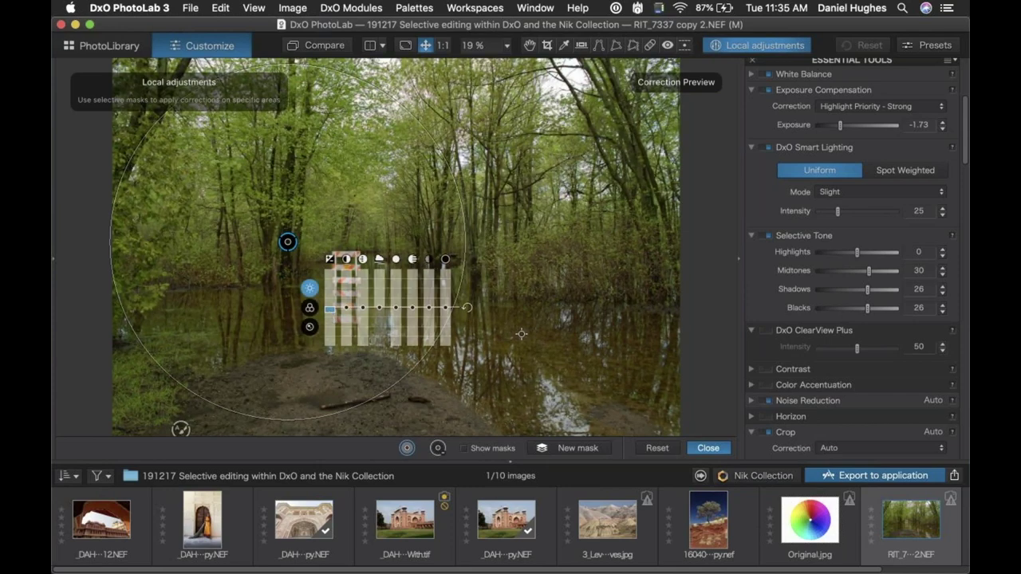
- In another new mask, place a control point on the water reflections, raise microcontrast and set contrast to about 8, and finish local adjustments
{"action": "left_click", "coordinate": [561, 451]}
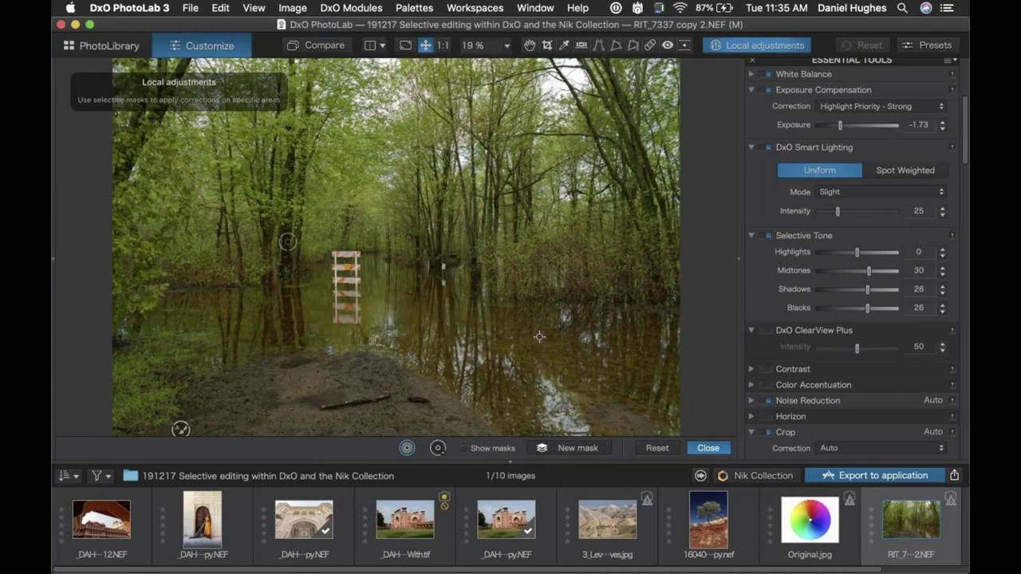
{"action": "left_click", "coordinate": [539, 336]}
{"action": "left_click_drag", "start_coordinate": [614, 377], "coordinate": [614, 365]}
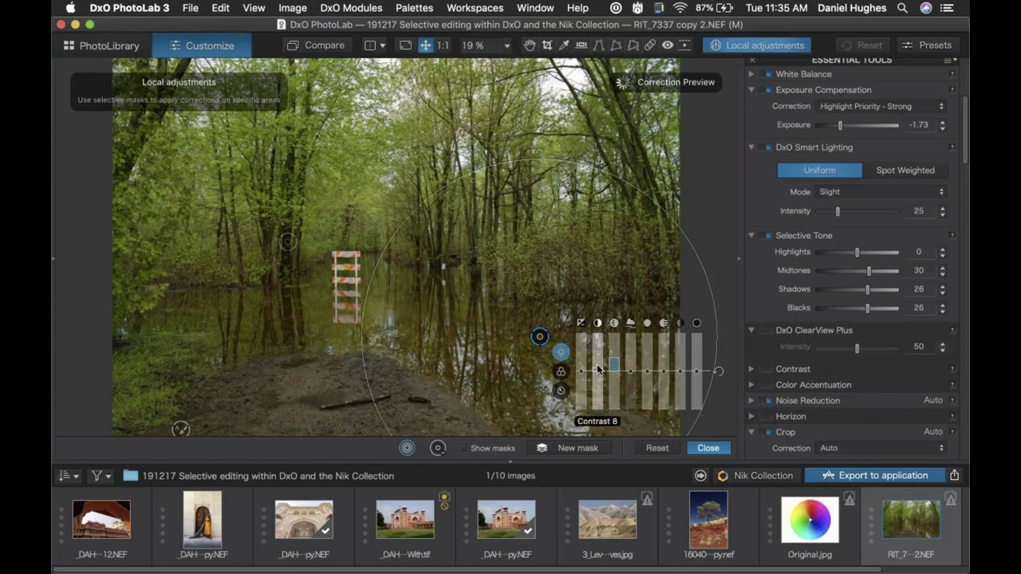
{"action": "left_click", "coordinate": [707, 448]}
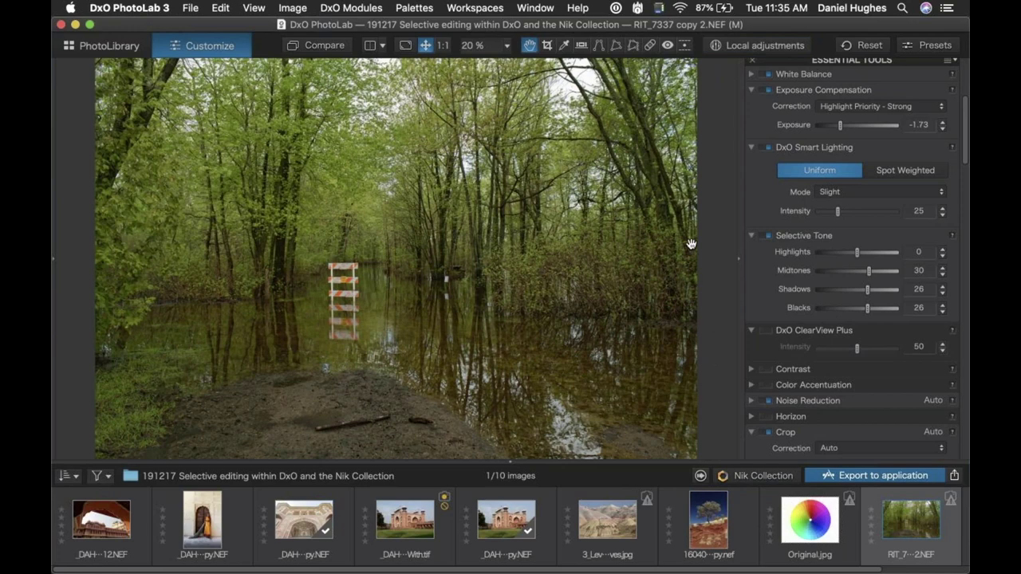
{"action": "key", "text": "super+minus"}
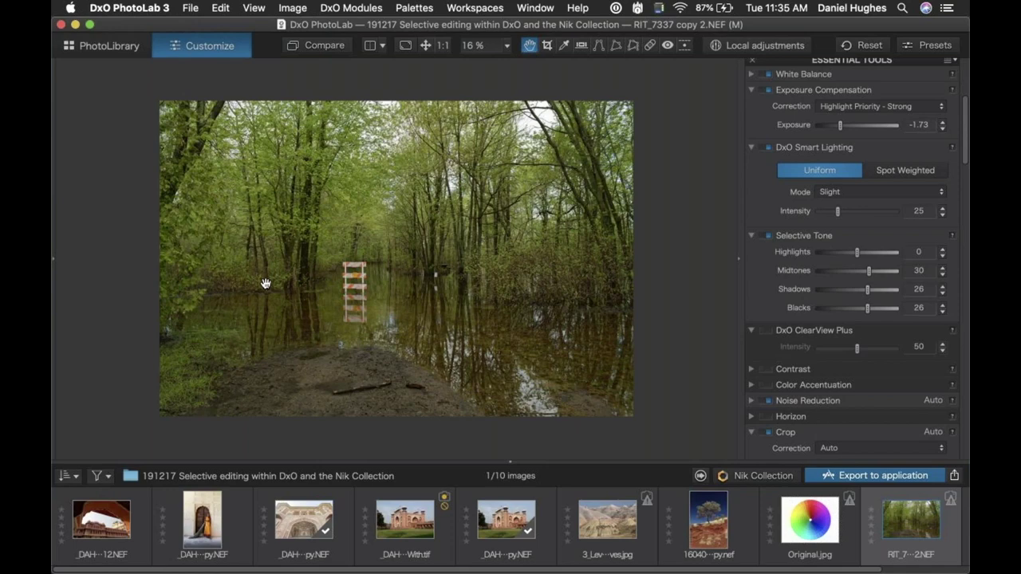
- Switch to Photoshop, where the red sandstone building photo is open
{"action": "key", "text": "super+Tab"}
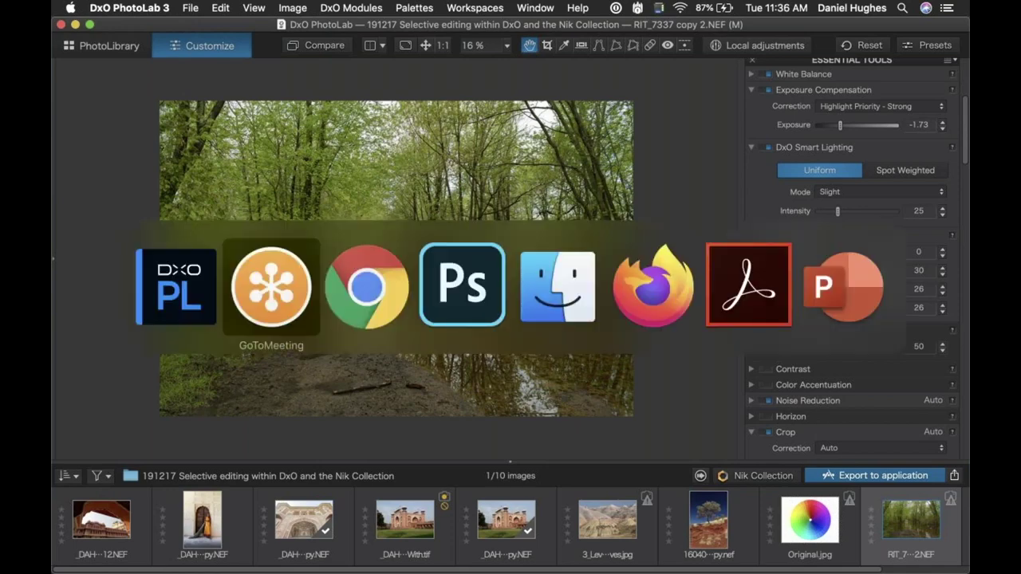
{"action": "key", "text": "super+Tab"}
{"action": "key", "text": "super+Tab"}
{"action": "key", "text": "super+Tab"}
{"action": "key", "text": "super+Tab"}
{"action": "key", "text": "super+Tab"}
{"action": "key", "text": "super+Tab"}
{"action": "key", "text": "super+Tab"}
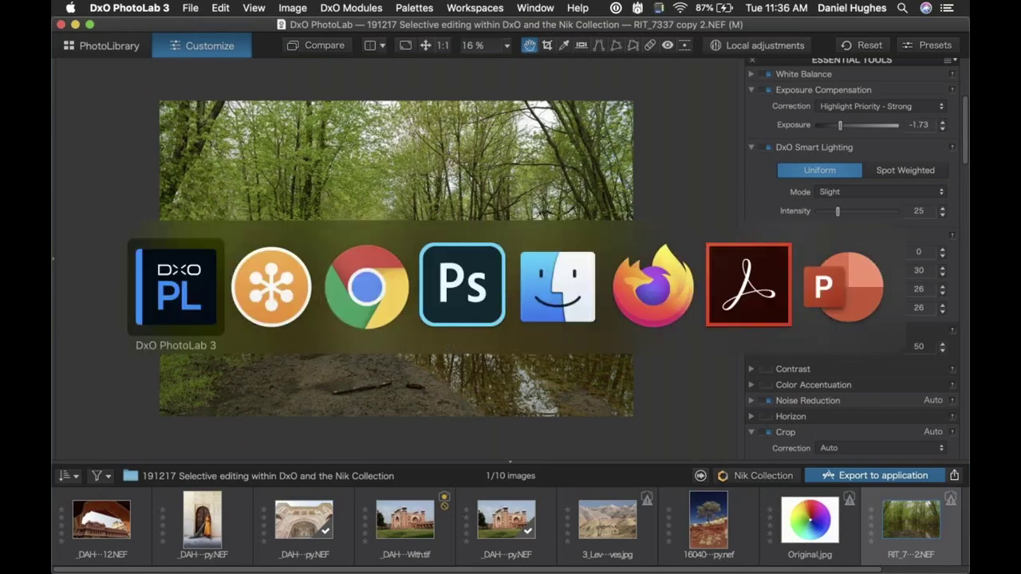
{"action": "key", "text": "super+Tab"}
{"action": "key", "text": "super+Tab"}
{"action": "key", "text": "super+Tab"}
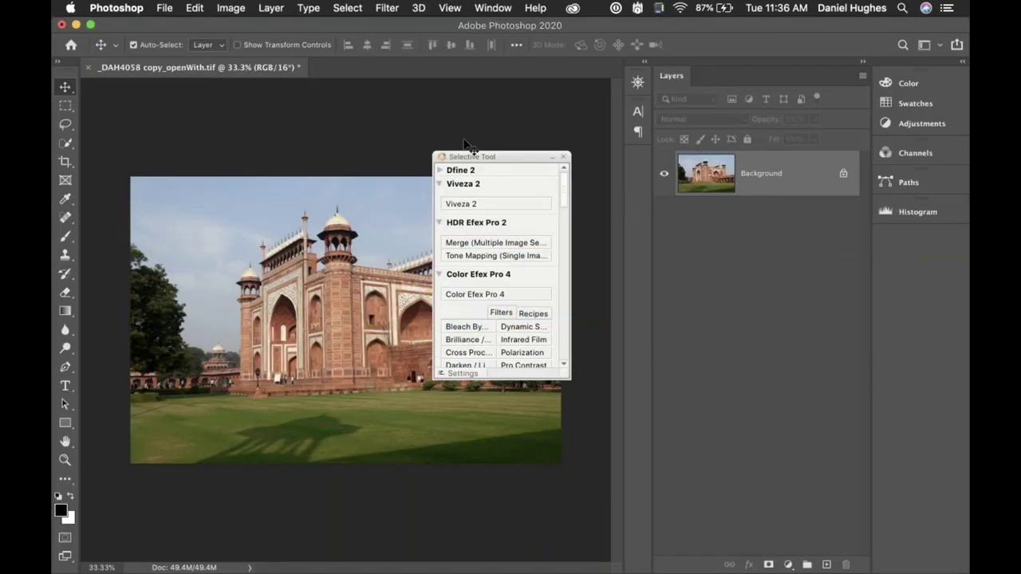
- Move the Nik Selective Tool palette off the photo and collapse its Viveza, HDR Efex, Color Efex and Analog Efex groups
{"action": "left_click_drag", "start_coordinate": [467, 159], "coordinate": [771, 244]}
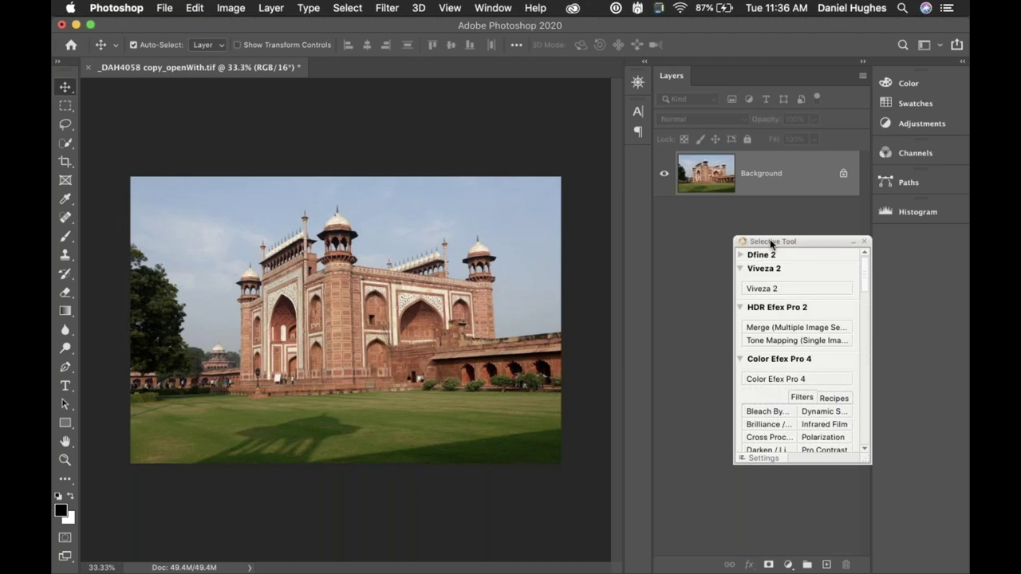
{"action": "left_click_drag", "start_coordinate": [771, 244], "coordinate": [706, 230]}
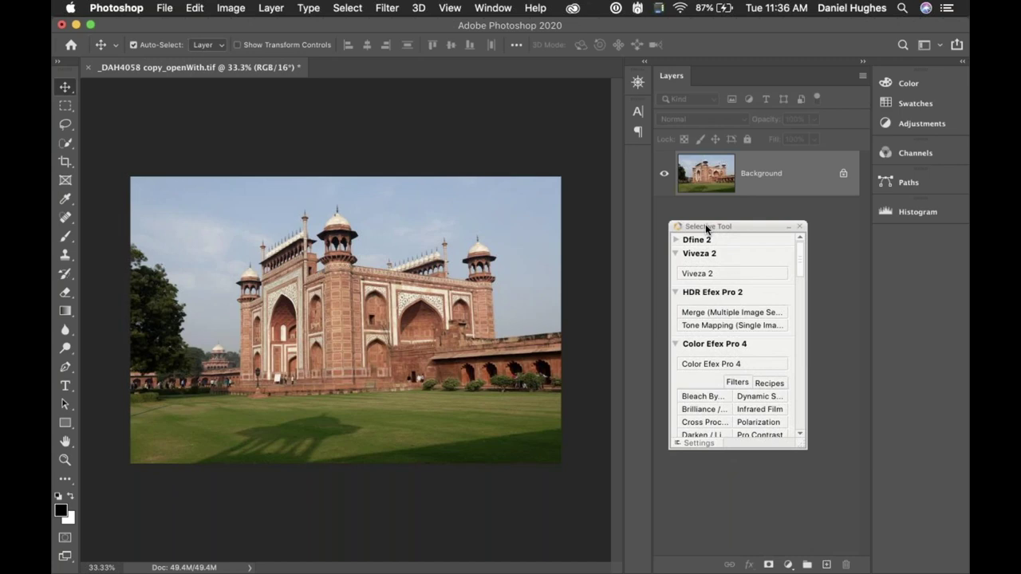
{"action": "left_click", "coordinate": [676, 253]}
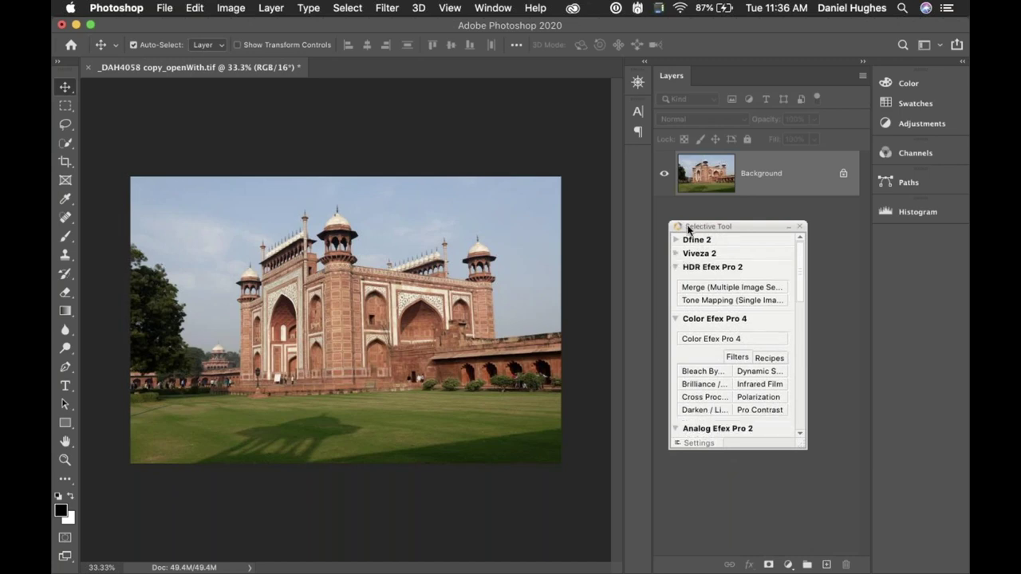
{"action": "left_click", "coordinate": [675, 268]}
{"action": "left_click", "coordinate": [676, 281]}
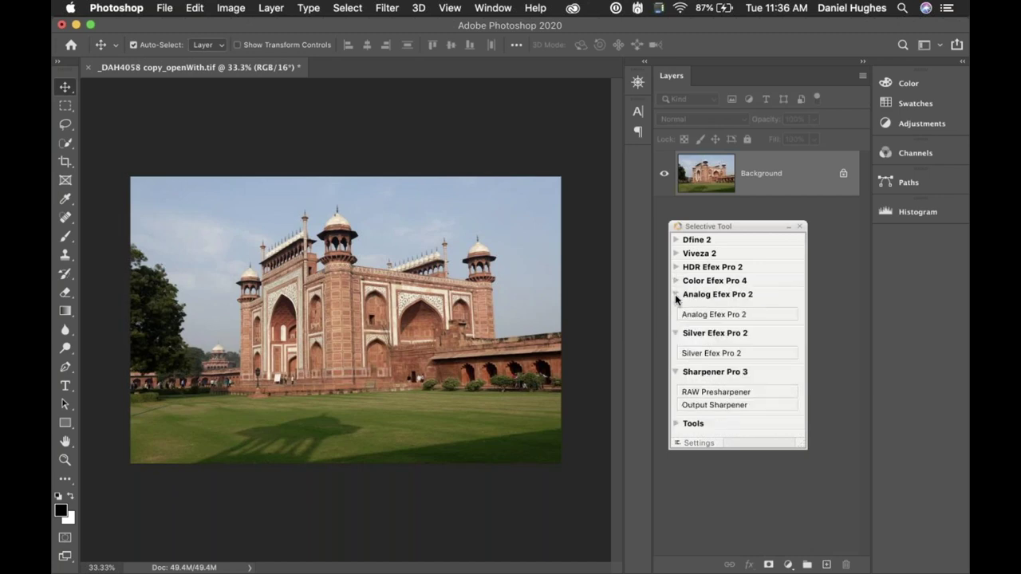
{"action": "left_click", "coordinate": [676, 294]}
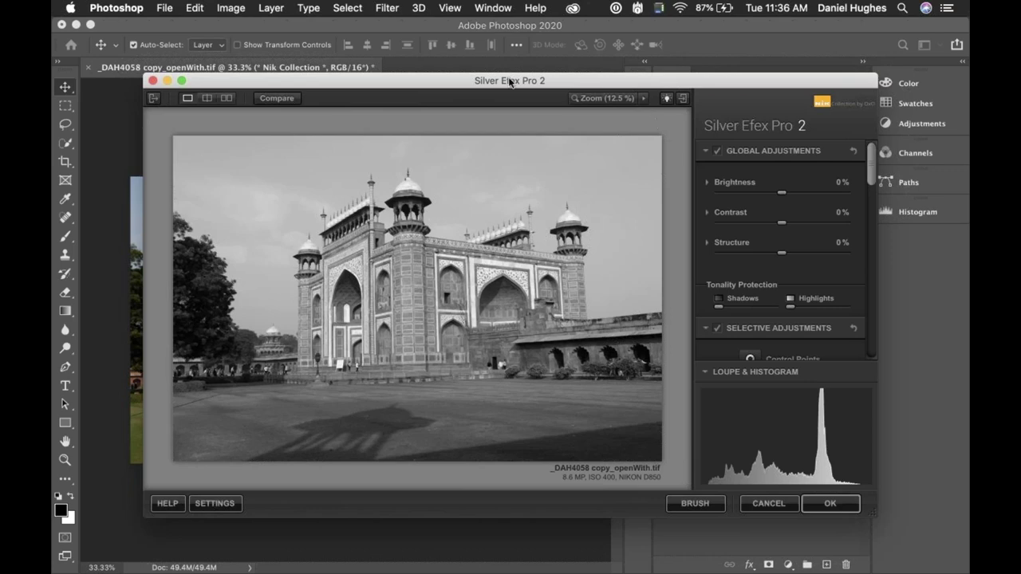
- Move the Silver Efex Pro 2 window aside to reveal the Nik Collection layer, then bring it back and maximize it
{"action": "left_click", "coordinate": [559, 86]}
{"action": "left_click_drag", "start_coordinate": [559, 85], "coordinate": [579, 483]}
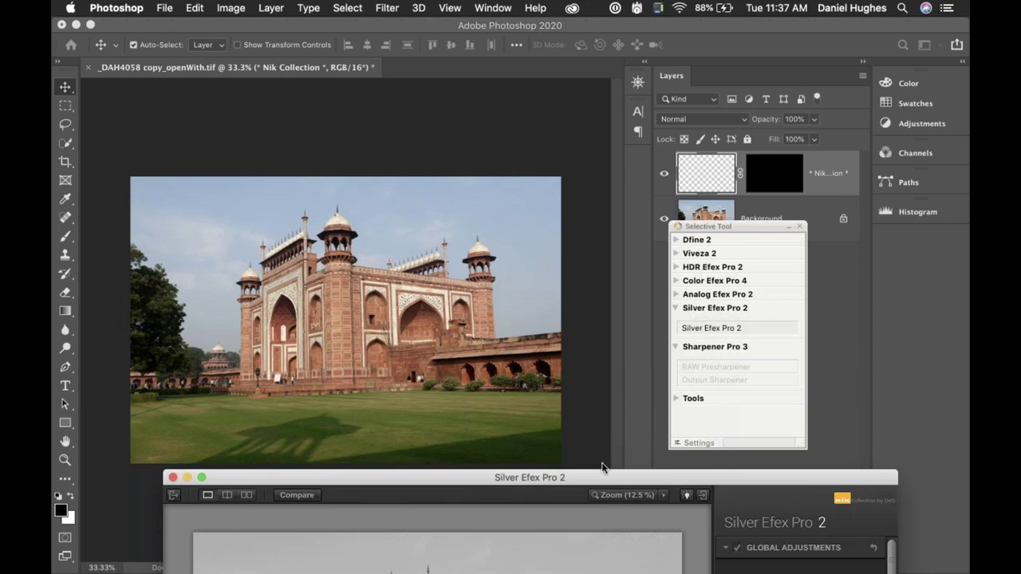
{"action": "left_click_drag", "start_coordinate": [596, 479], "coordinate": [563, 43]}
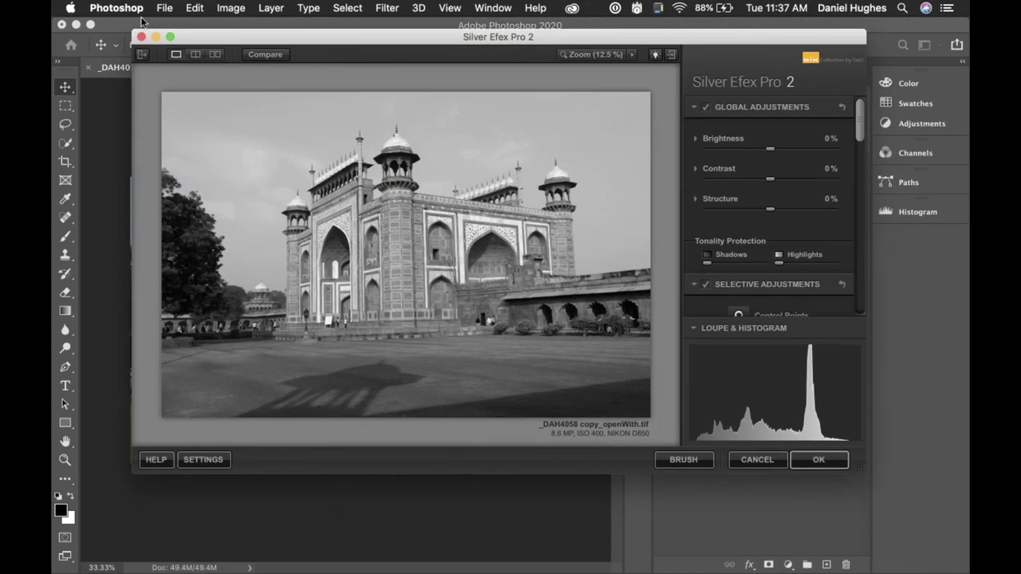
{"action": "left_click", "coordinate": [171, 40]}
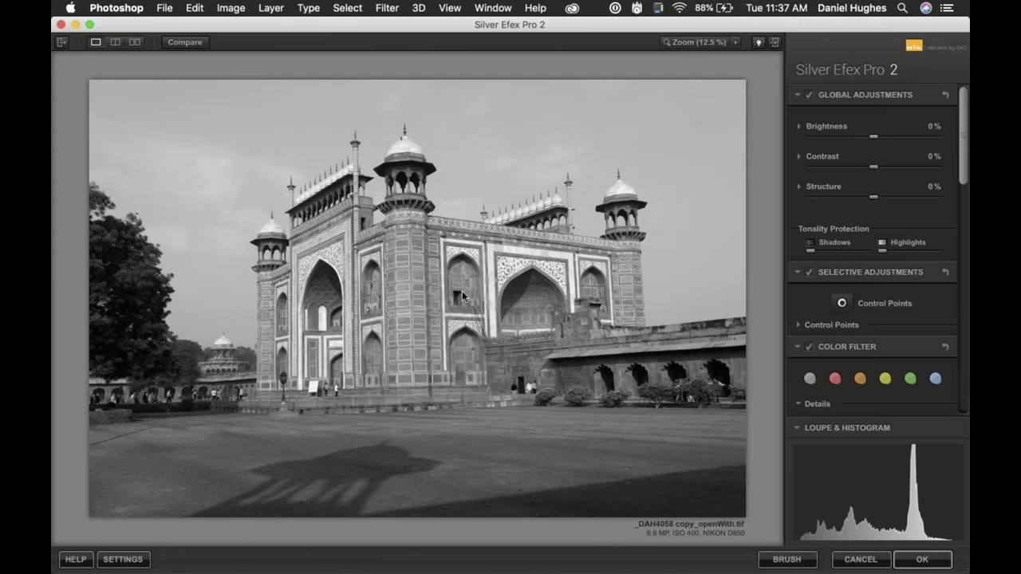
- Place a control point in the sky, expand its full slider set, and raise its selective colorization to the maximum
{"action": "left_click", "coordinate": [842, 303]}
{"action": "left_click", "coordinate": [197, 165]}
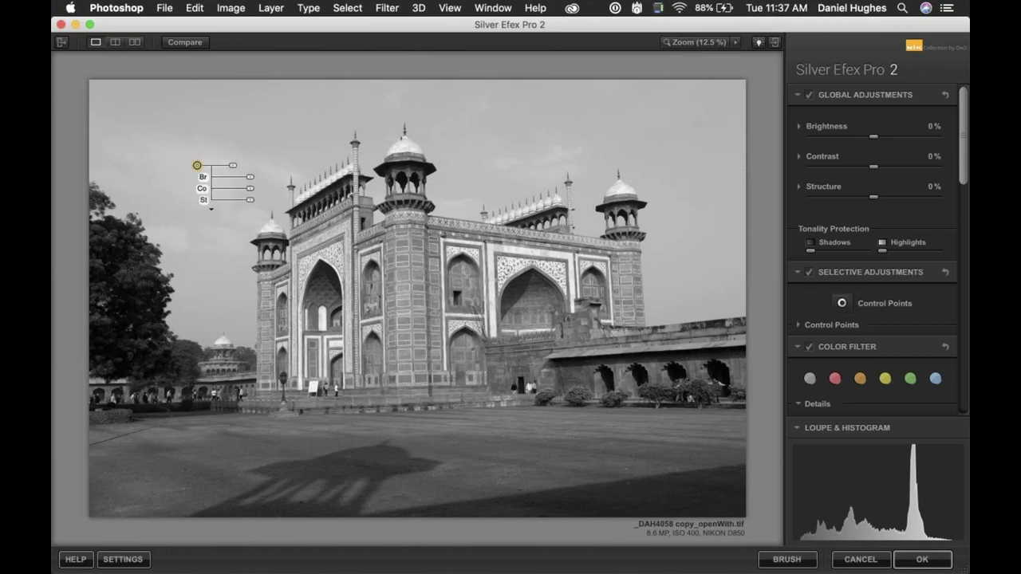
{"action": "left_click", "coordinate": [211, 209]}
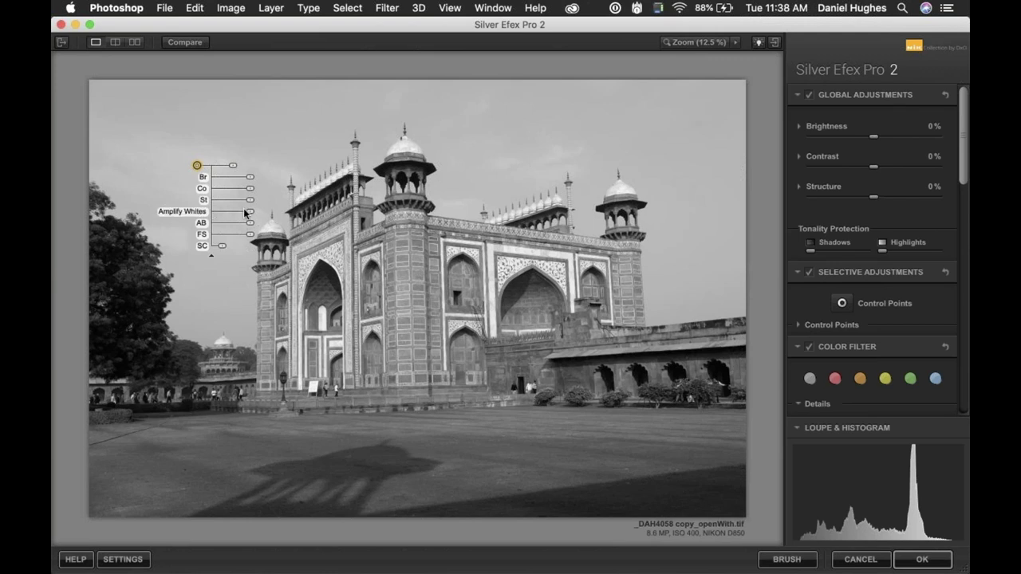
{"action": "left_click", "coordinate": [223, 247]}
{"action": "left_click_drag", "start_coordinate": [222, 249], "coordinate": [354, 248]}
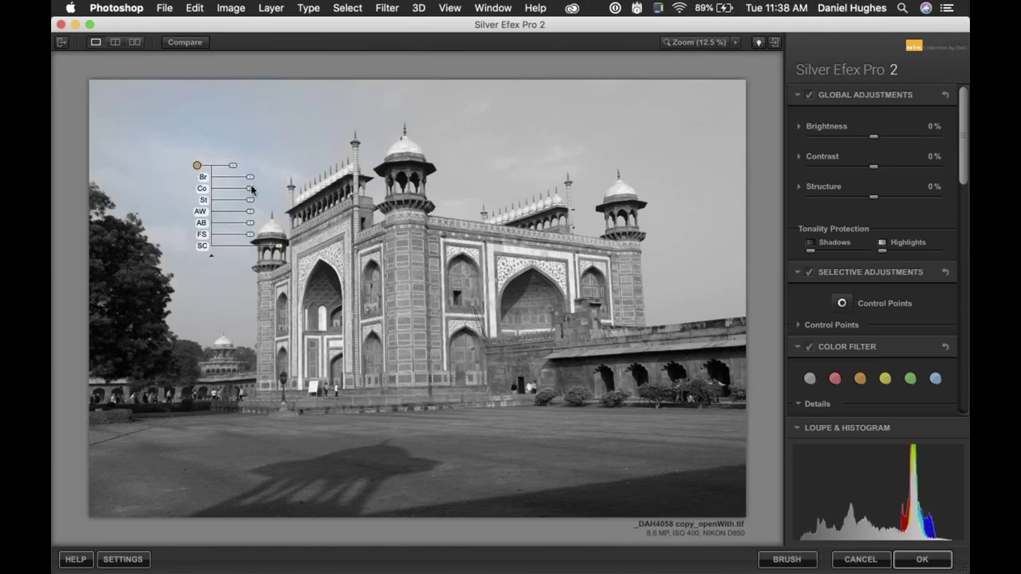
- Enlarge the control point, move it onto the building's central tower, and remove its selective colorization
{"action": "left_click_drag", "start_coordinate": [232, 165], "coordinate": [272, 165]}
{"action": "left_click_drag", "start_coordinate": [195, 172], "coordinate": [404, 259]}
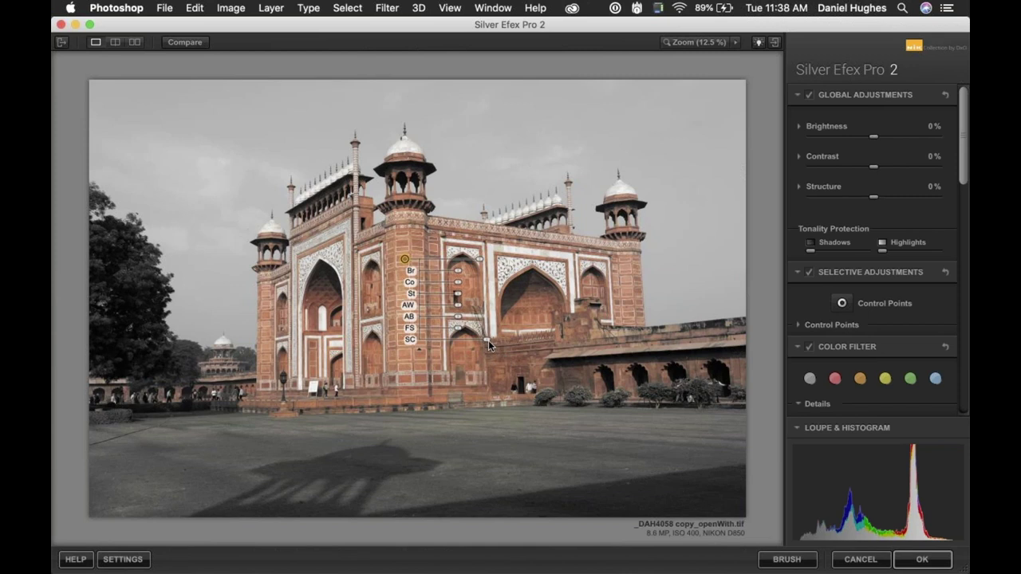
{"action": "mouse_move", "coordinate": [489, 343]}
{"action": "mouse_move", "coordinate": [425, 345]}
{"action": "left_mouse_down"}
{"action": "mouse_move", "coordinate": [540, 341]}
{"action": "mouse_move", "coordinate": [431, 340]}
{"action": "left_mouse_up"}
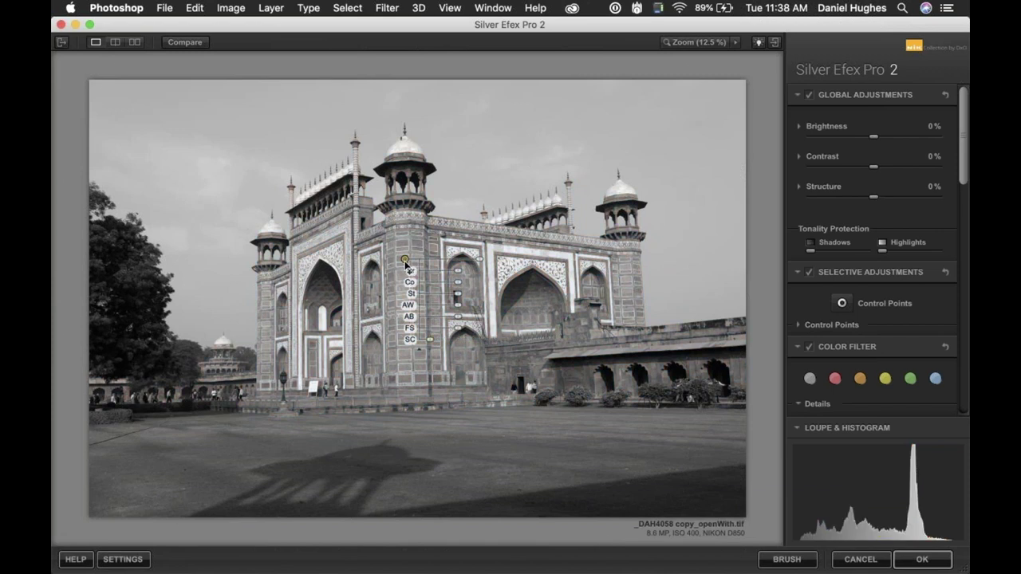
- Reduce the tower control point's size to 65% and lower its brightness past -43% to darken the sandstone
{"action": "left_click_drag", "start_coordinate": [406, 265], "coordinate": [406, 259]}
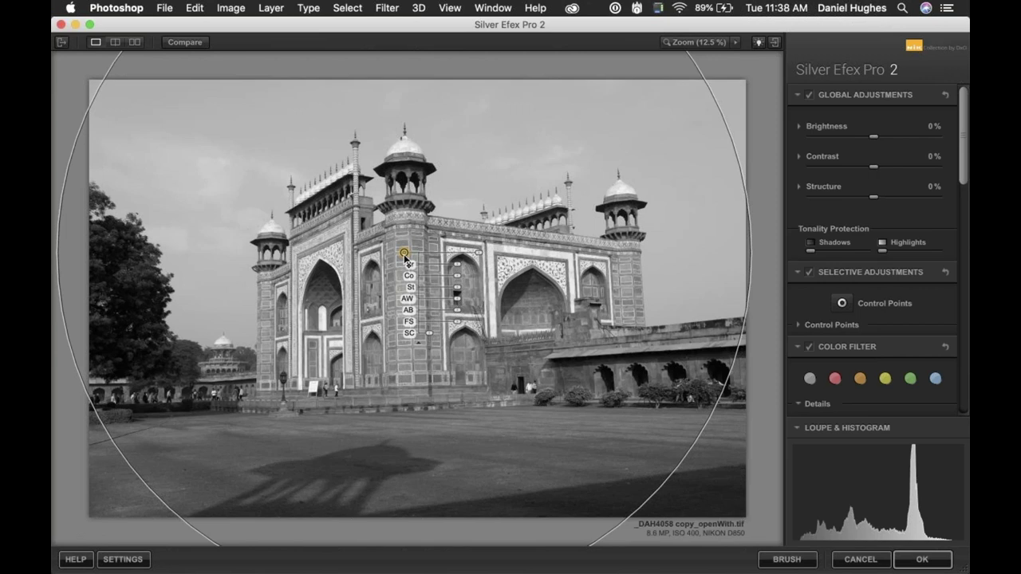
{"action": "left_click_drag", "start_coordinate": [477, 254], "coordinate": [468, 255]}
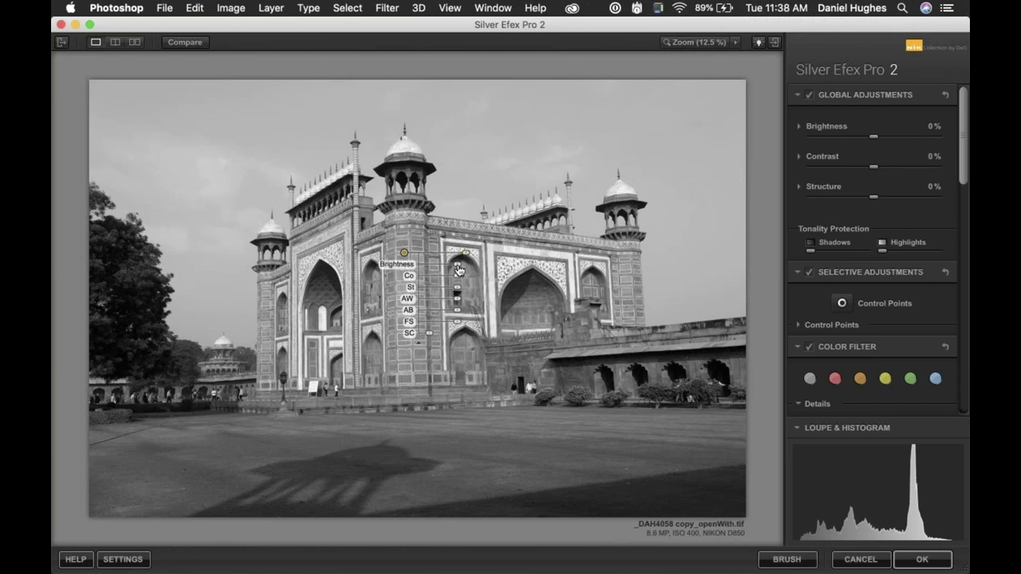
{"action": "left_click_drag", "start_coordinate": [457, 266], "coordinate": [447, 270]}
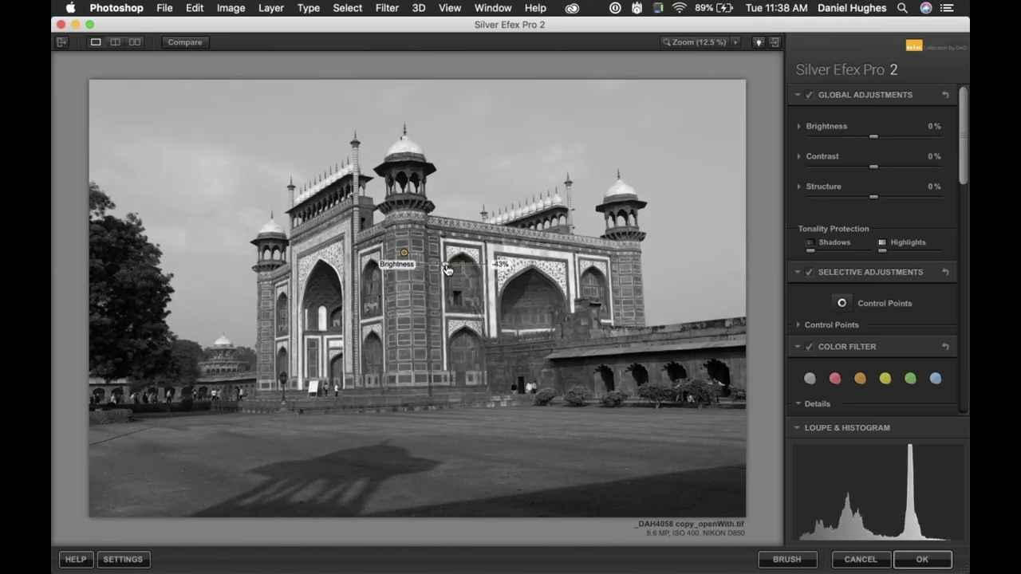
{"action": "left_click", "coordinate": [405, 255]}
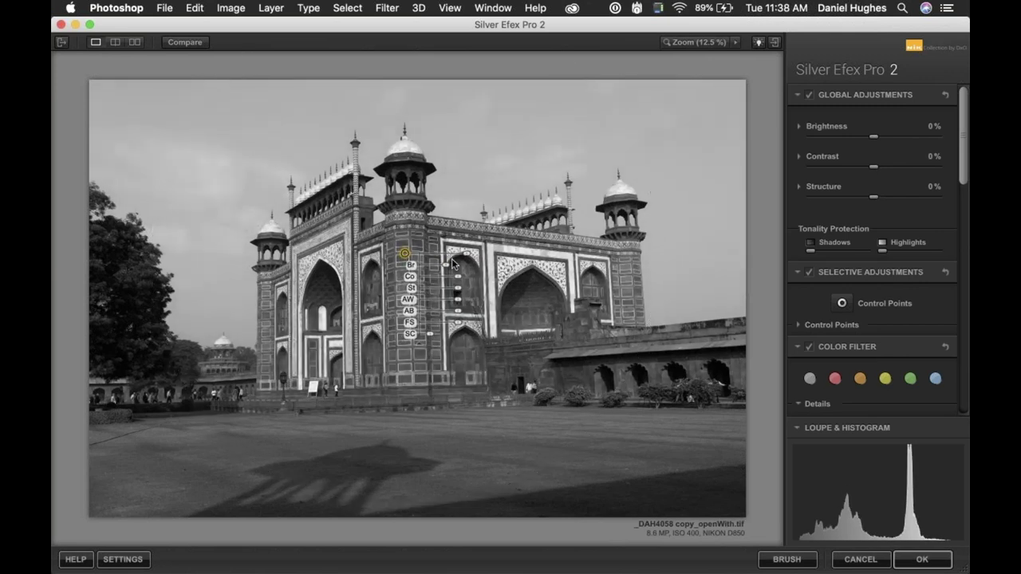
{"action": "left_click_drag", "start_coordinate": [448, 269], "coordinate": [440, 270]}
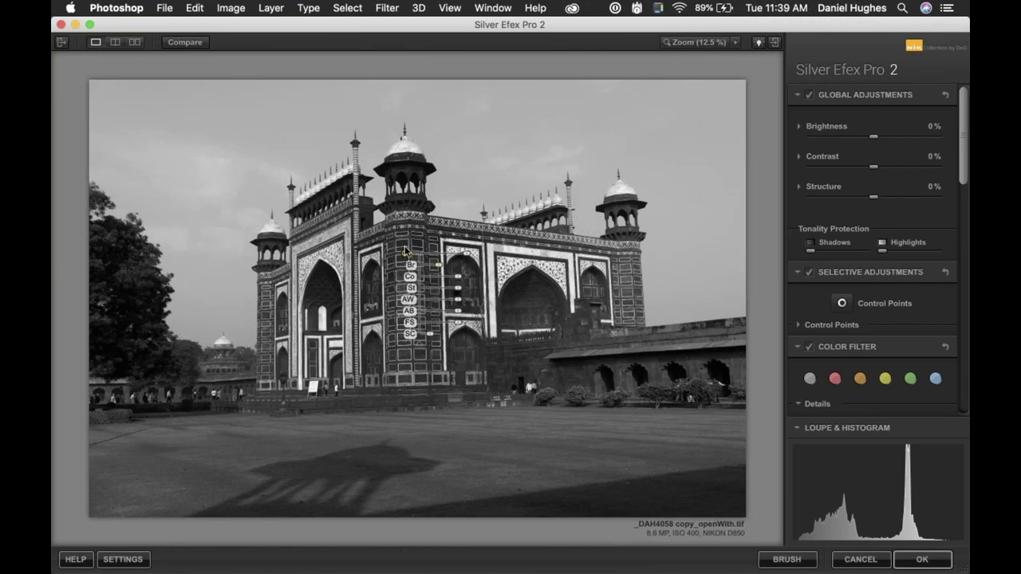
{"action": "left_click_drag", "start_coordinate": [409, 253], "coordinate": [406, 260]}
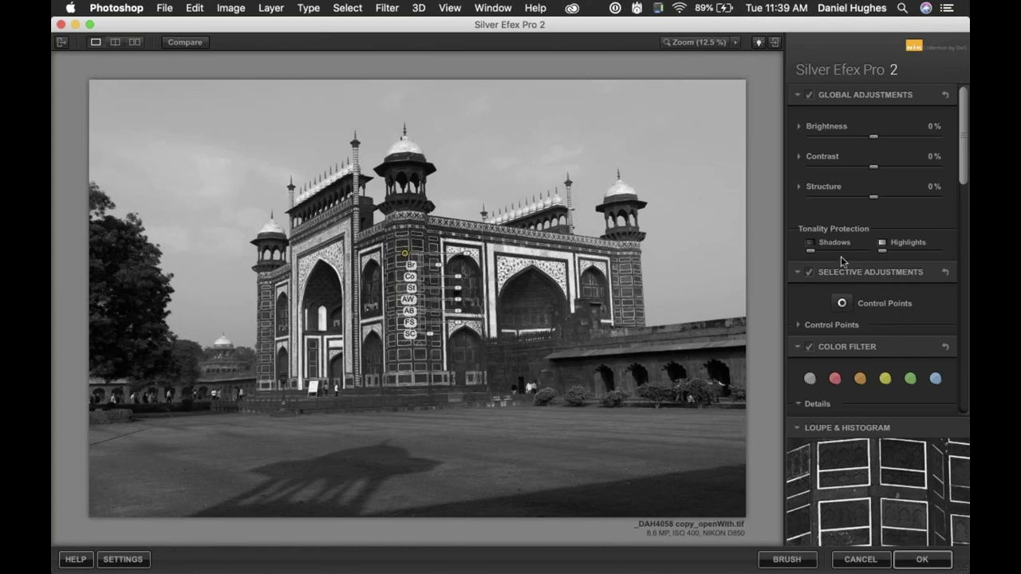
- Expand the control point list, collapse the color filter and film type settings, and show the tower control point's selection mask
{"action": "left_click", "coordinate": [799, 326]}
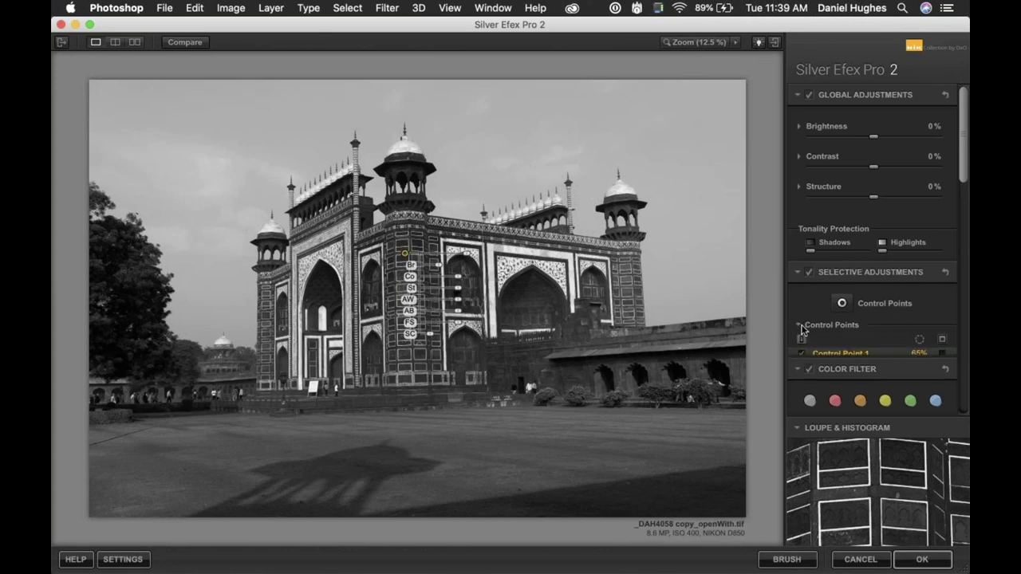
{"action": "scroll", "coordinate": [802, 329], "scroll_direction": "down", "scroll_amount": 10}
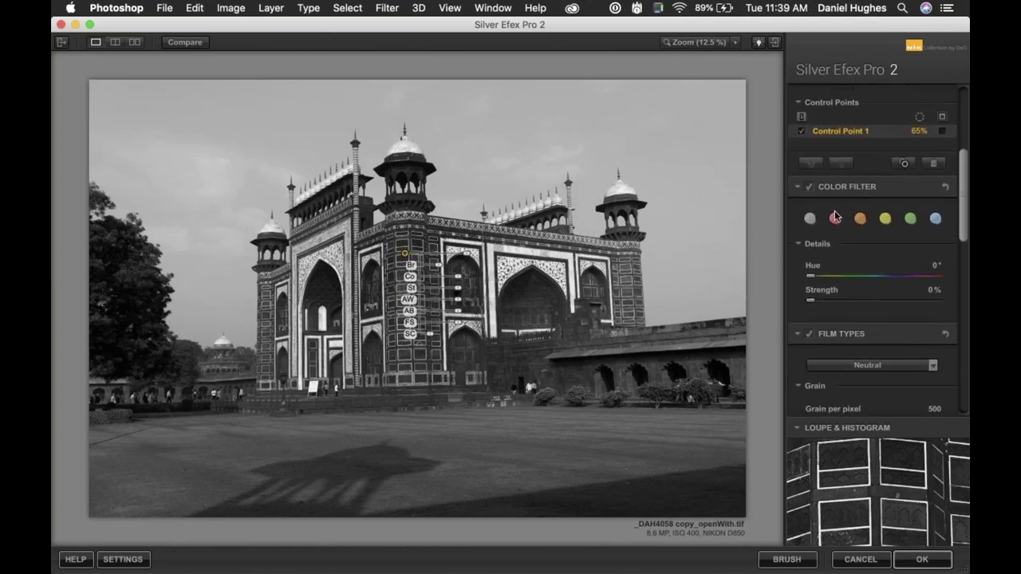
{"action": "left_click", "coordinate": [839, 191]}
{"action": "left_click", "coordinate": [847, 210]}
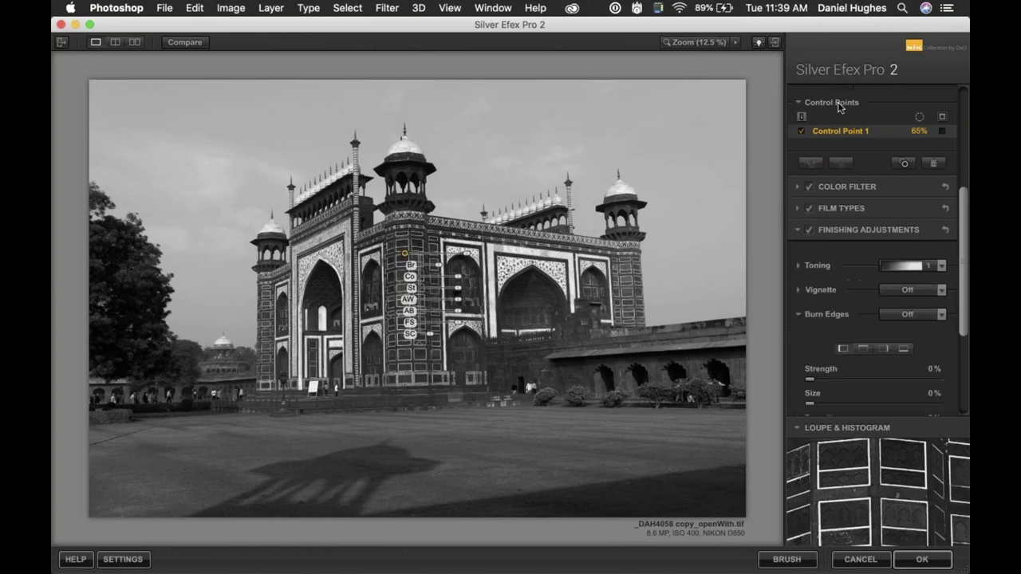
{"action": "scroll", "coordinate": [847, 127], "scroll_direction": "up", "scroll_amount": 5}
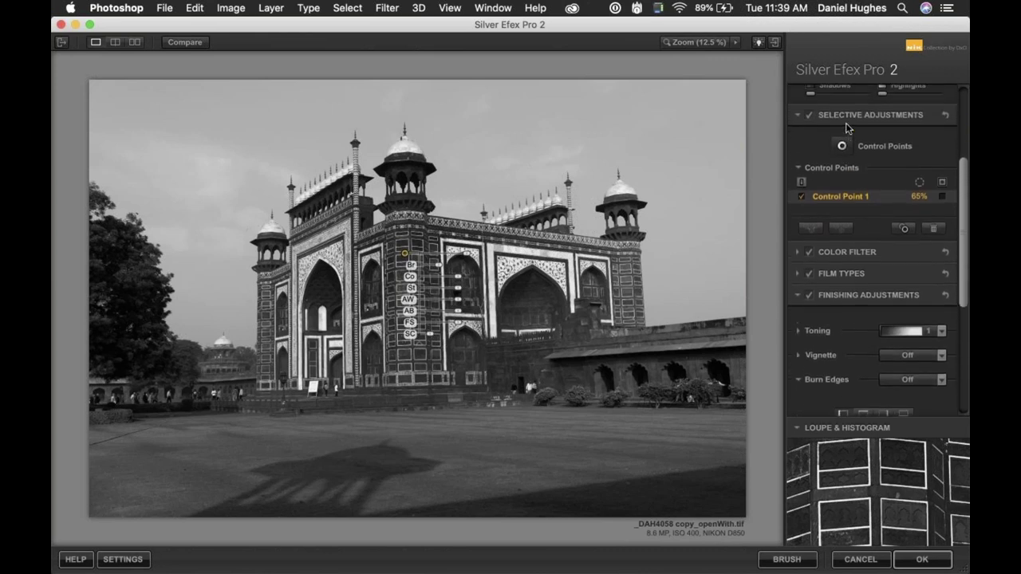
{"action": "scroll", "coordinate": [872, 241], "scroll_direction": "up", "scroll_amount": 1}
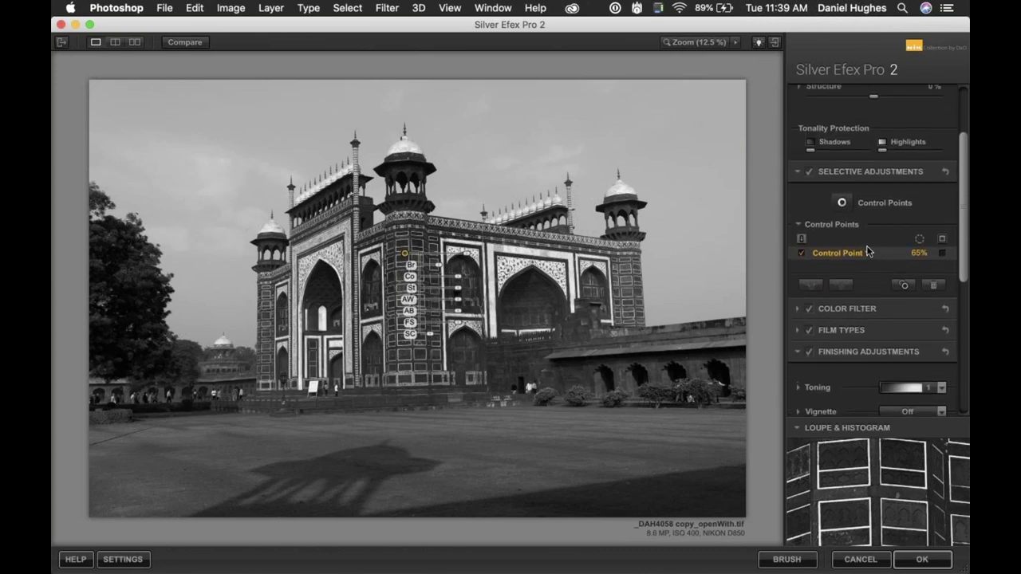
{"action": "left_click", "coordinate": [943, 254]}
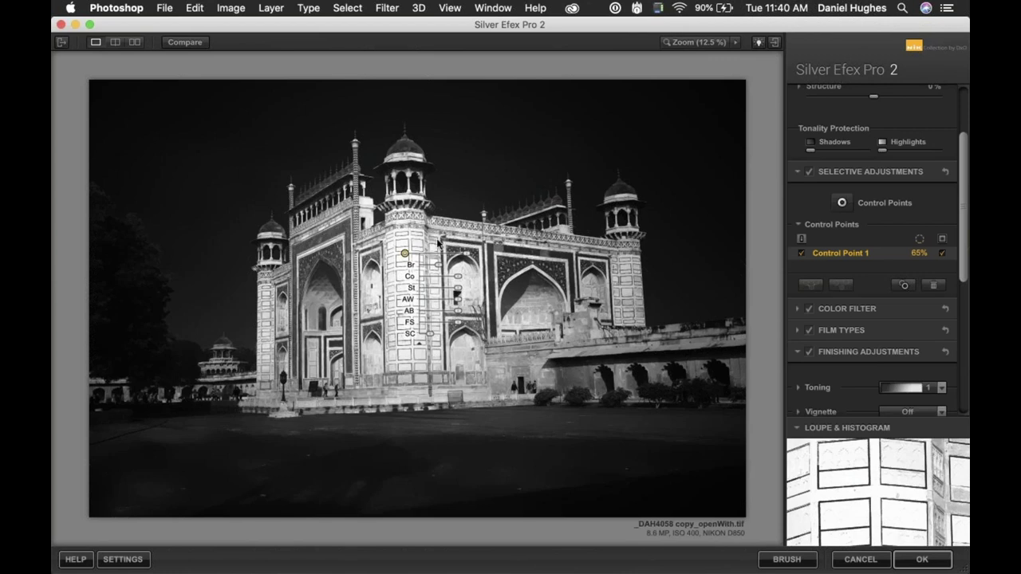
- Add two 20% control points on the white marble surrounds of the two large arches to protect them from the darkening
{"action": "left_click", "coordinate": [843, 205]}
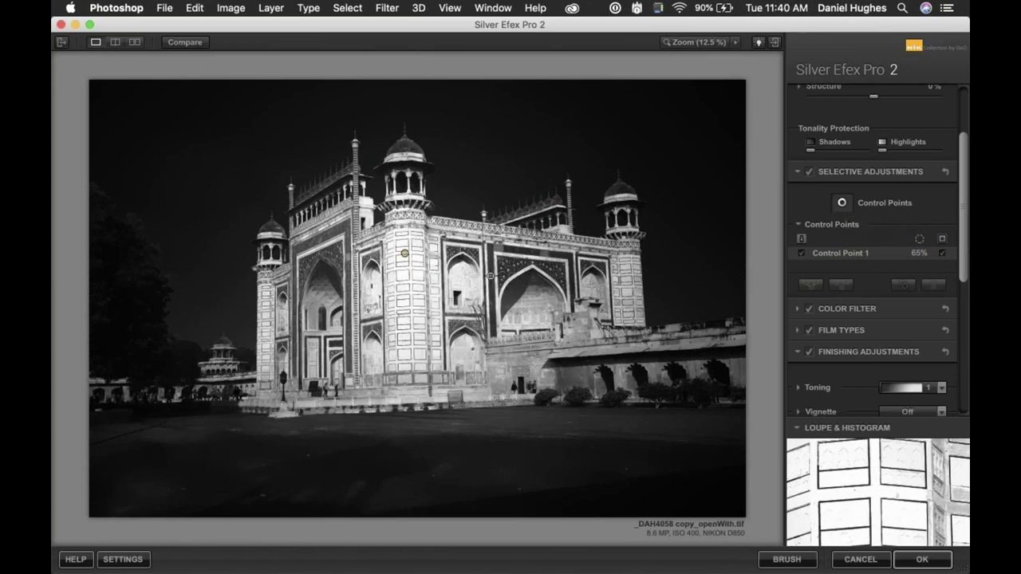
{"action": "left_click", "coordinate": [490, 276]}
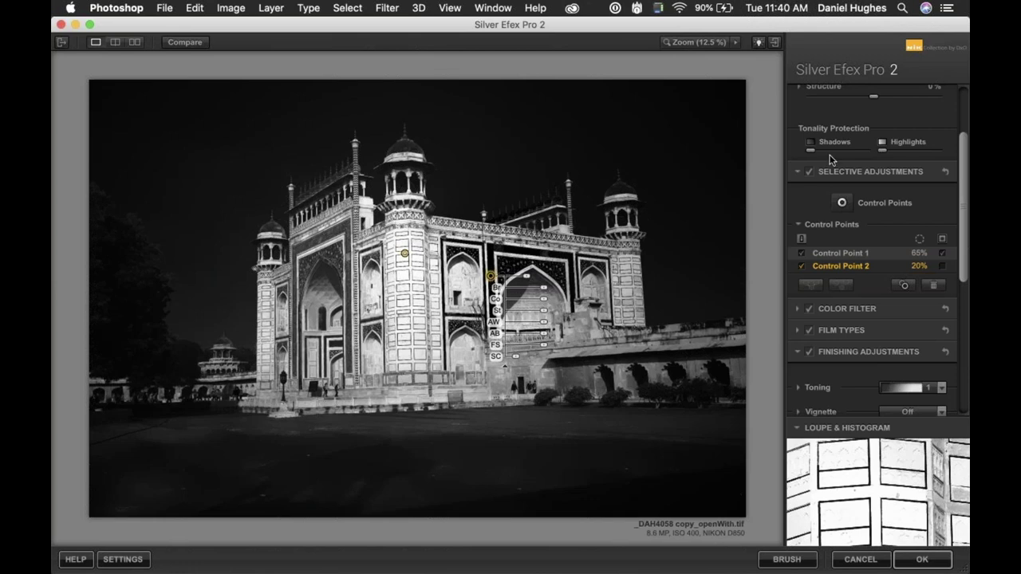
{"action": "left_click", "coordinate": [842, 203]}
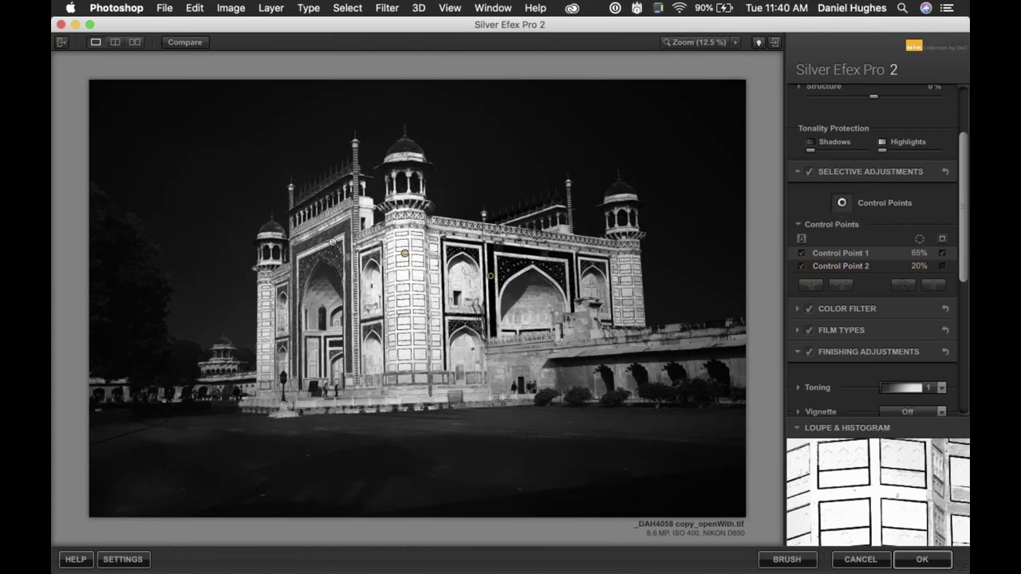
{"action": "left_click", "coordinate": [308, 259]}
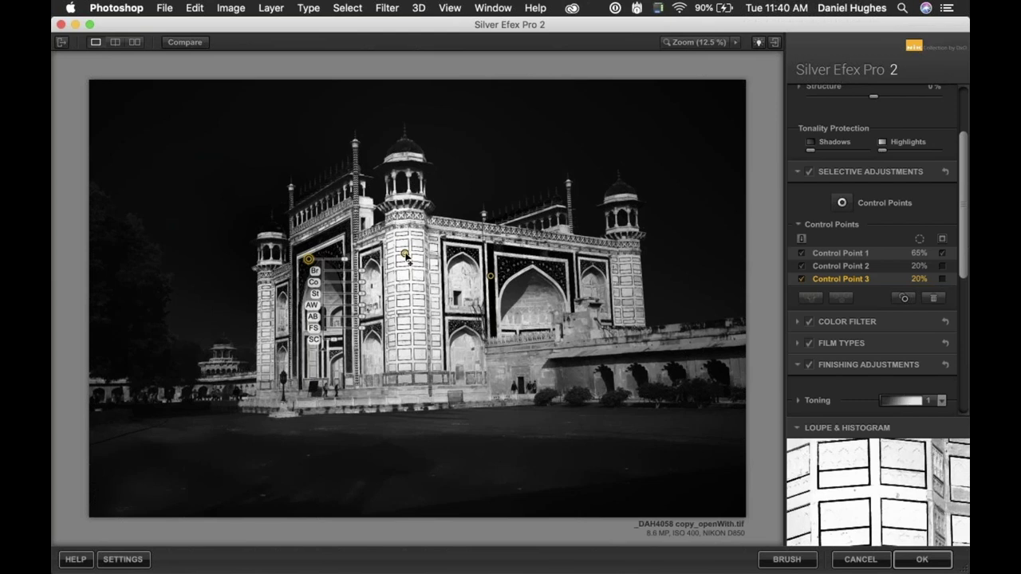
- Select the tower control point and toggle its selection mask to compare it with the image, leaving the mask hidden
{"action": "left_click", "coordinate": [404, 255]}
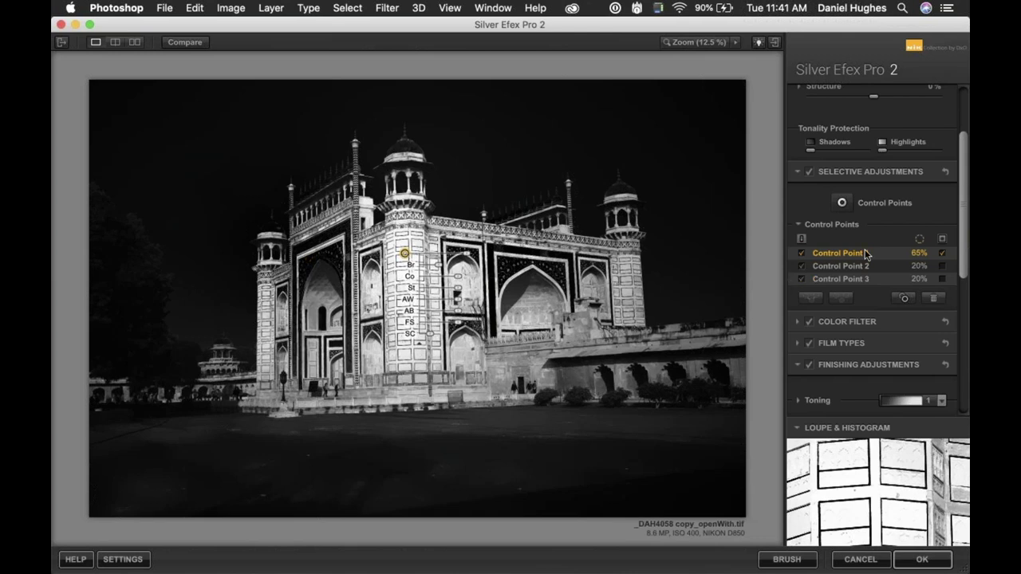
{"action": "left_click", "coordinate": [942, 254]}
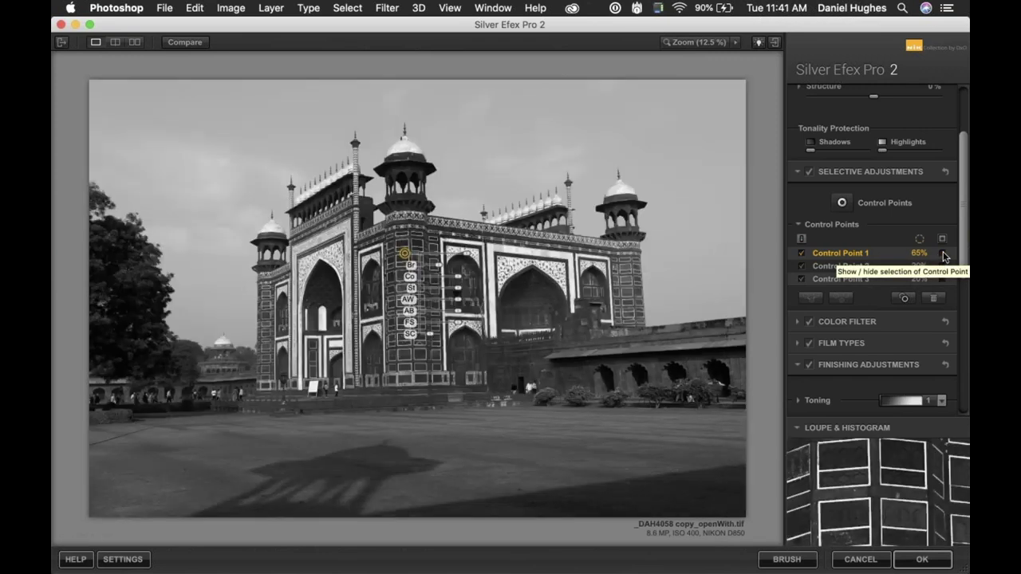
{"action": "left_click", "coordinate": [943, 254]}
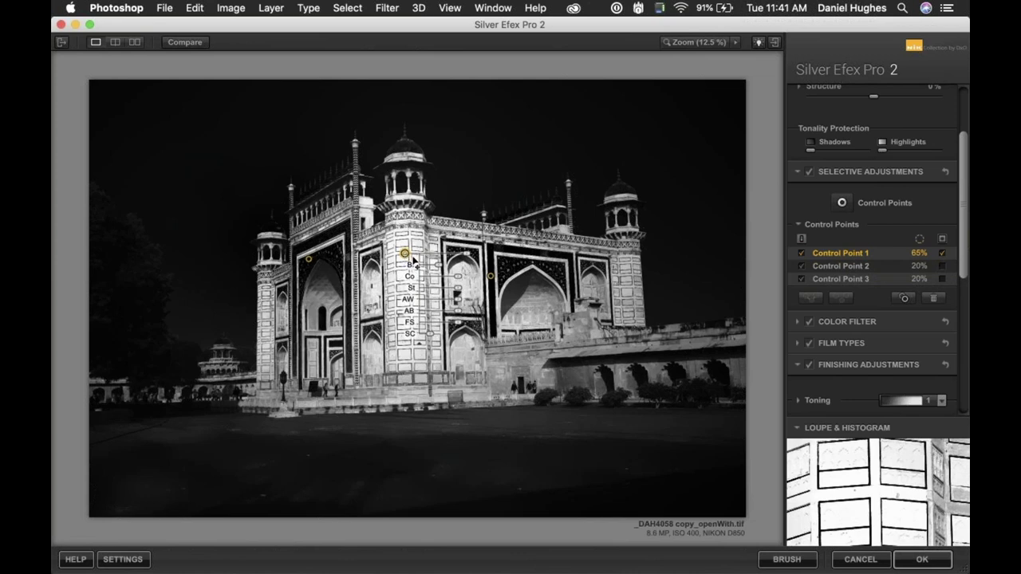
{"action": "left_click", "coordinate": [945, 254]}
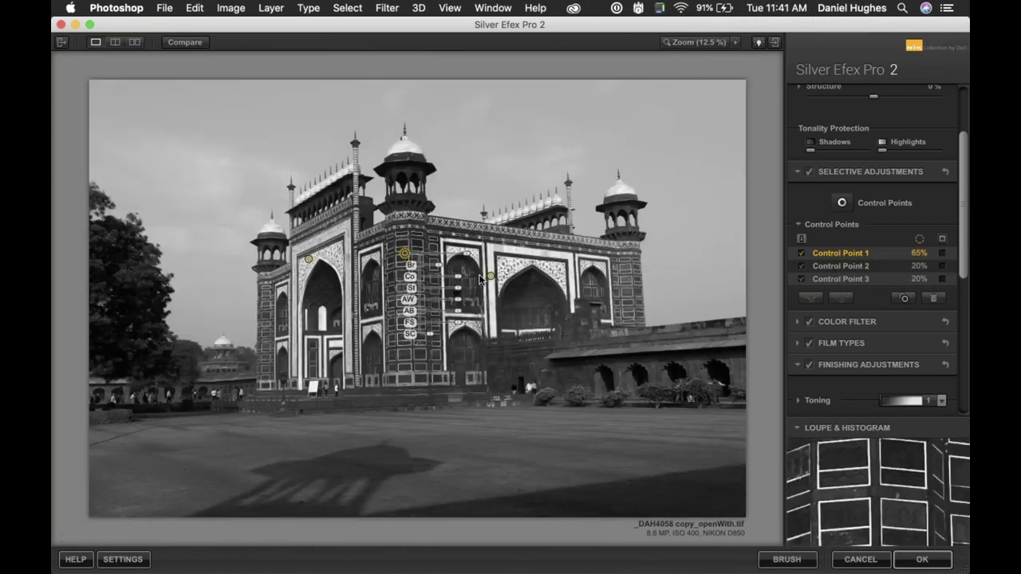
- Delete the two protective control points on the marble arch surrounds
{"action": "left_click", "coordinate": [492, 277]}
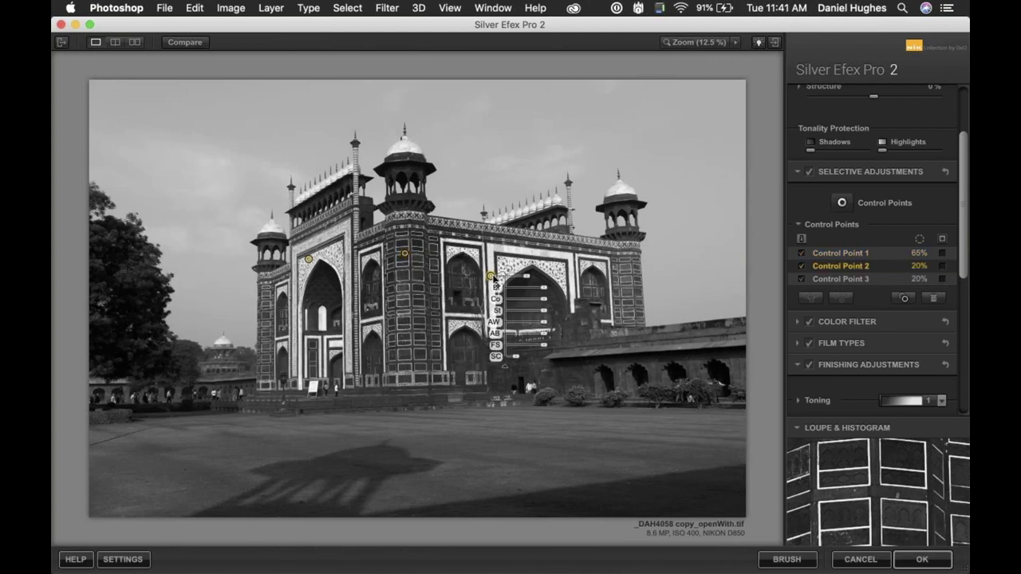
{"action": "key", "text": "Delete"}
{"action": "left_click", "coordinate": [310, 259]}
{"action": "key", "text": "Delete"}
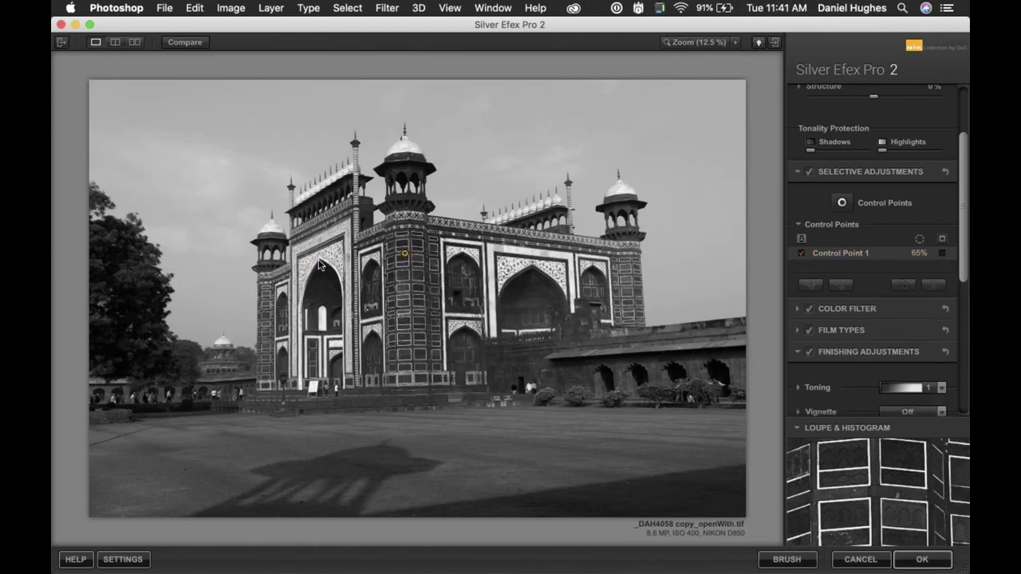
- Darken the tower control point, raise its contrast and whites, and toggle its effect off and on to compare
{"action": "left_click", "coordinate": [405, 257]}
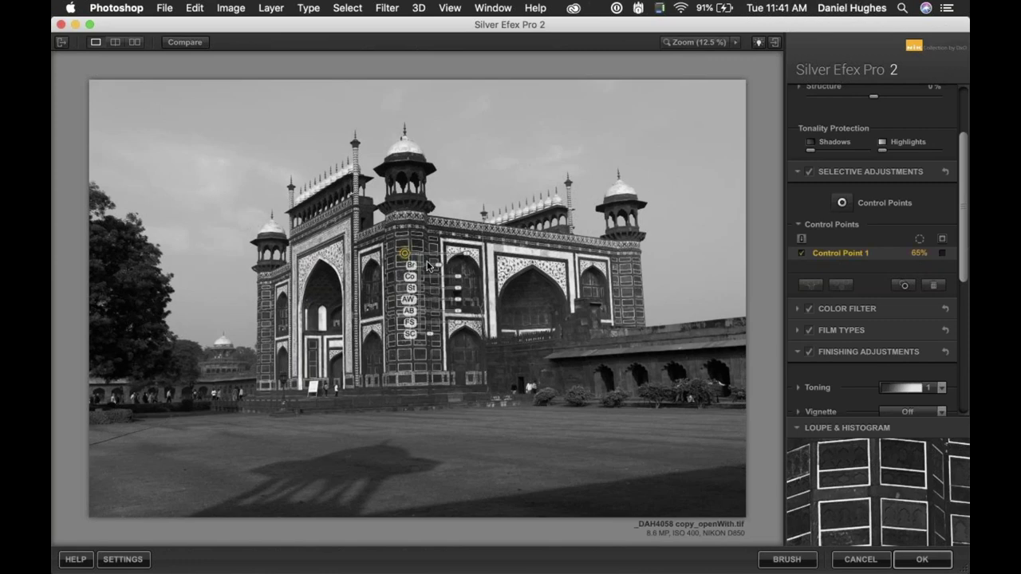
{"action": "left_click_drag", "start_coordinate": [456, 265], "coordinate": [472, 303]}
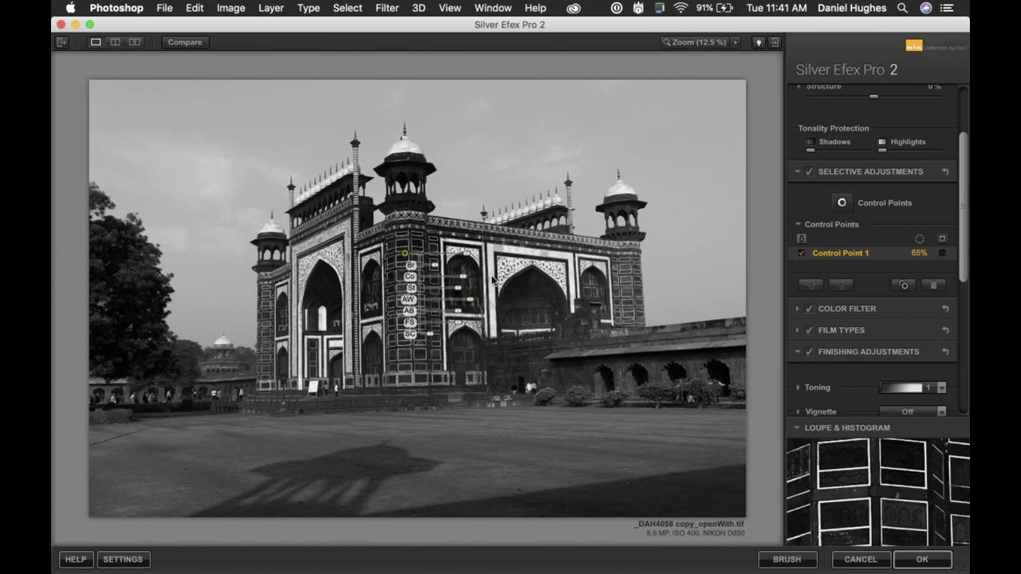
{"action": "left_click", "coordinate": [802, 253]}
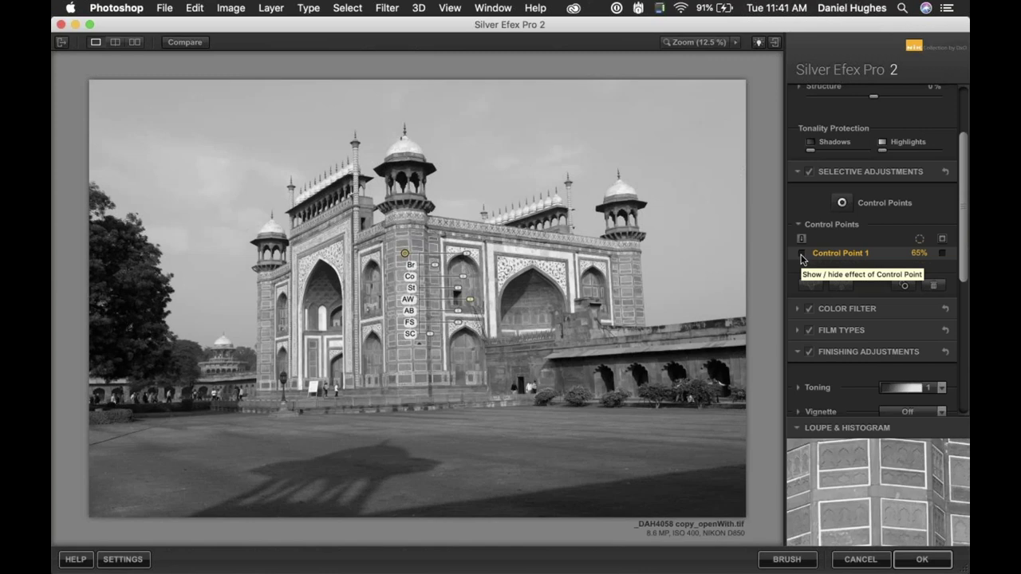
{"action": "left_click", "coordinate": [801, 255]}
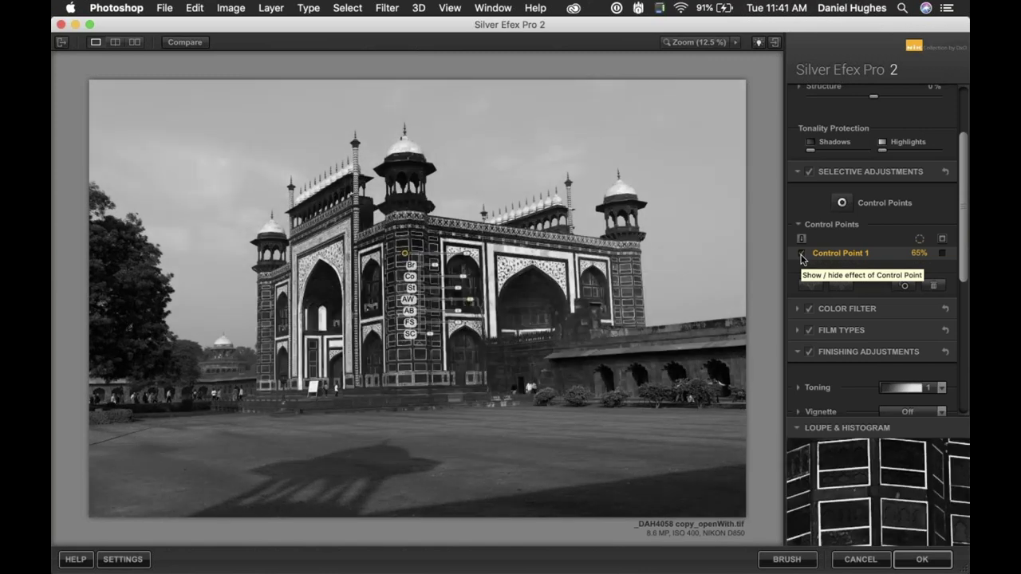
{"action": "left_click", "coordinate": [802, 255]}
{"action": "left_click", "coordinate": [802, 255]}
- Add a 40% control point on the marble strip beside the right arch and a 25% one on the left arch's surround
{"action": "left_click", "coordinate": [842, 203]}
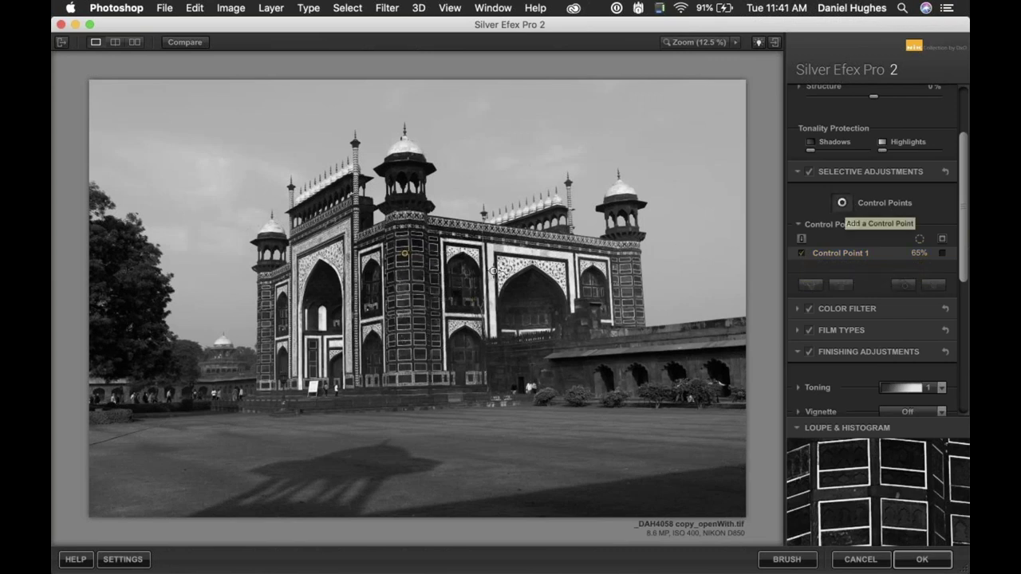
{"action": "left_click", "coordinate": [491, 269]}
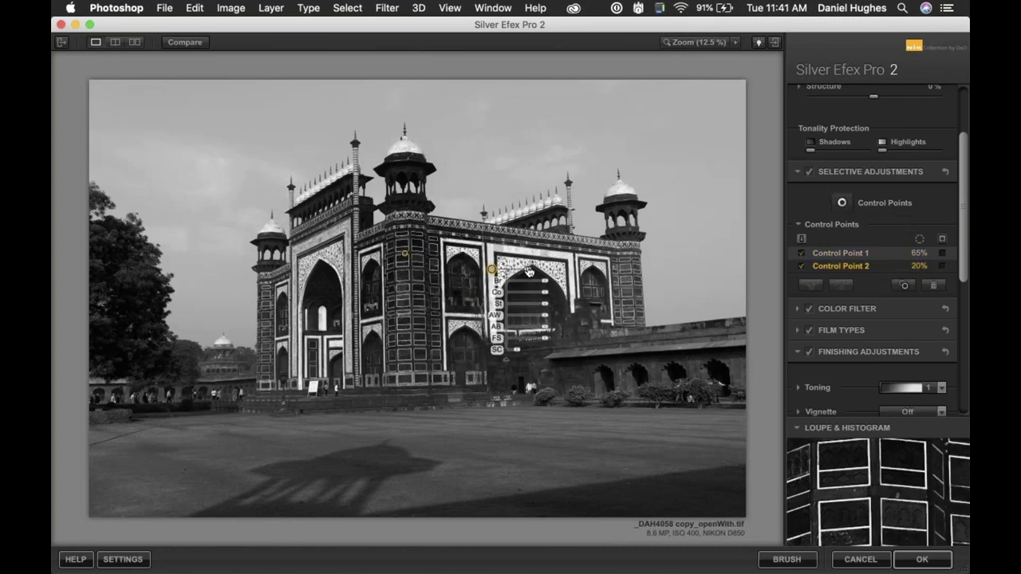
{"action": "left_click_drag", "start_coordinate": [541, 272], "coordinate": [575, 272]}
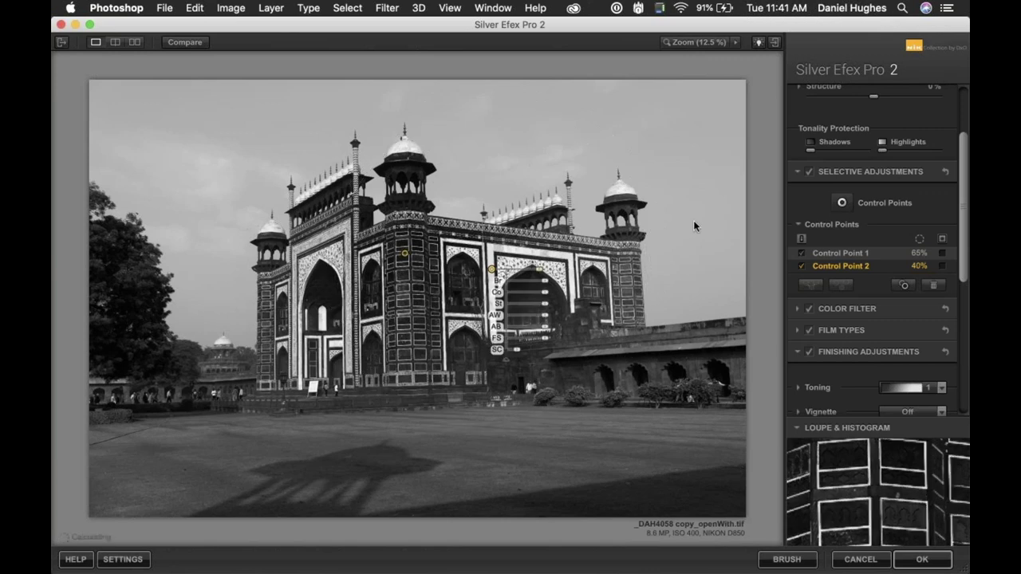
{"action": "left_click", "coordinate": [842, 203]}
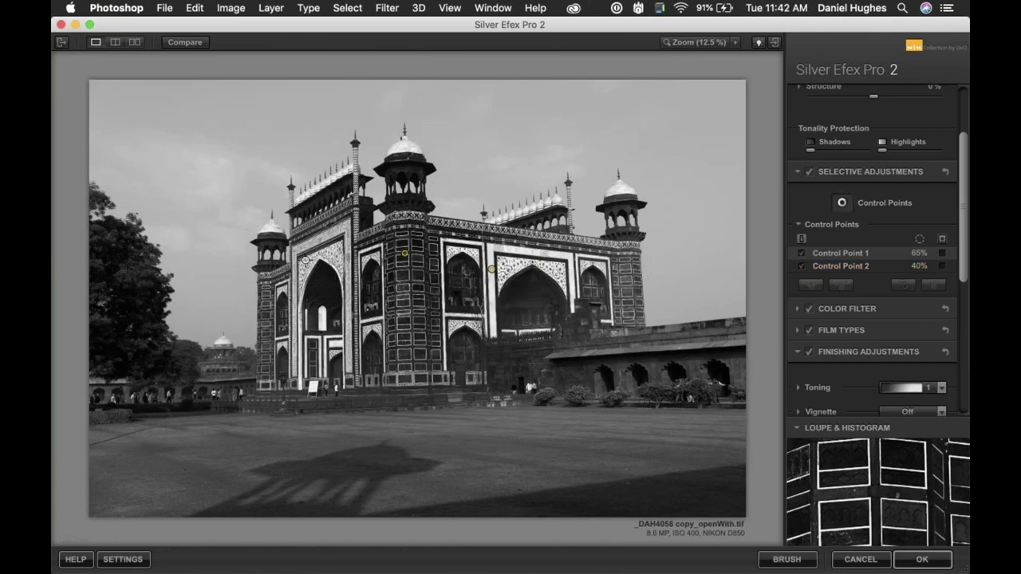
{"action": "left_click", "coordinate": [310, 260]}
{"action": "left_click_drag", "start_coordinate": [349, 264], "coordinate": [355, 265]}
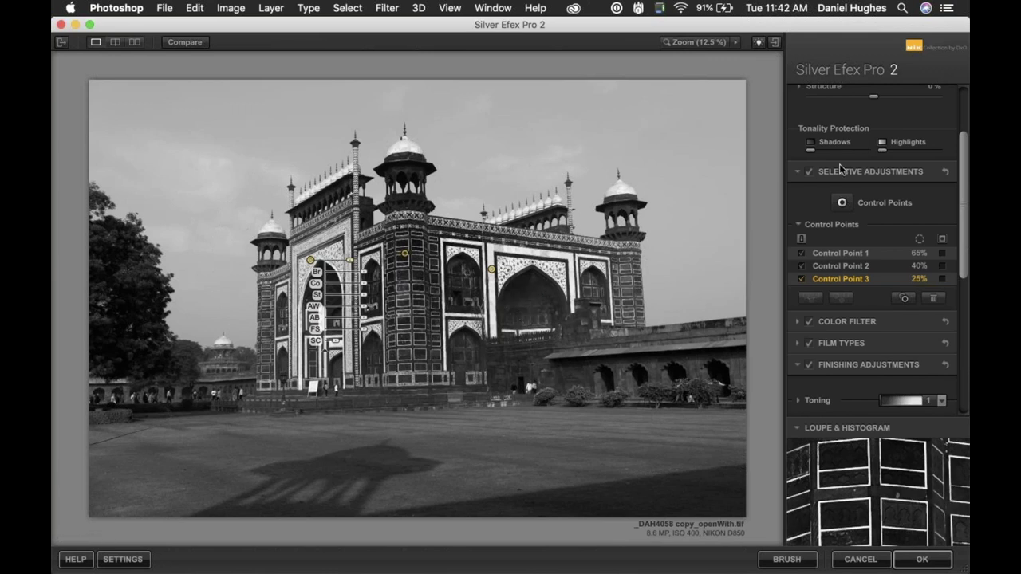
- Add a 20% control point inside the right arch with slightly lower brightness and higher contrast, and fine-tune the left arch point's brightness
{"action": "left_click", "coordinate": [842, 202]}
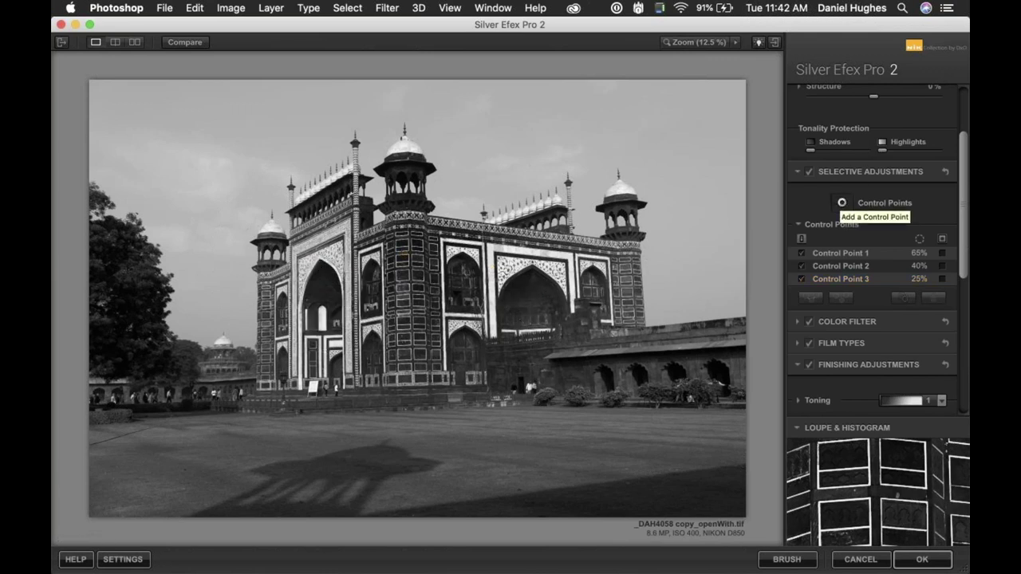
{"action": "left_click", "coordinate": [524, 287]}
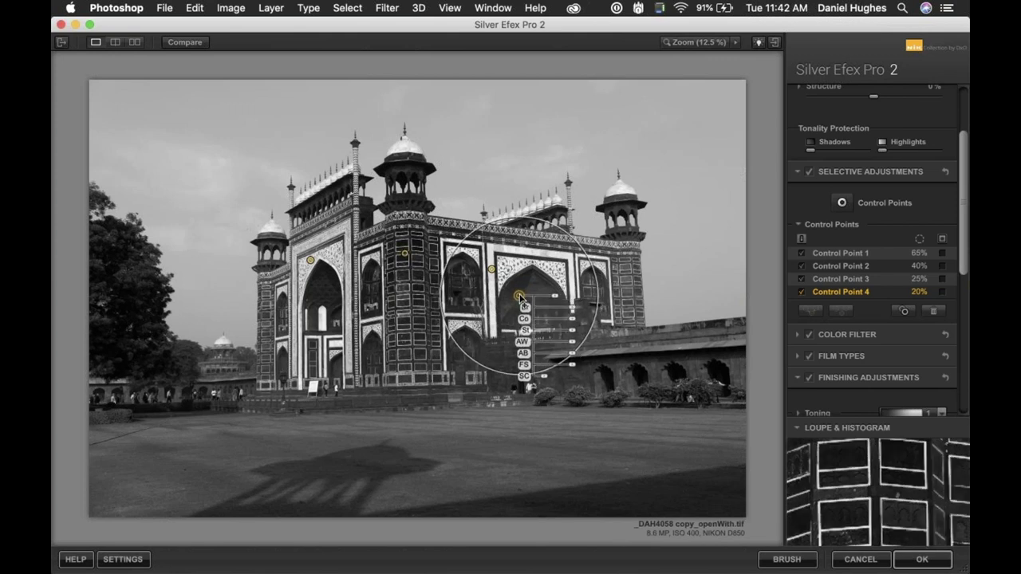
{"action": "left_click_drag", "start_coordinate": [525, 289], "coordinate": [580, 319]}
{"action": "left_click", "coordinate": [580, 319]}
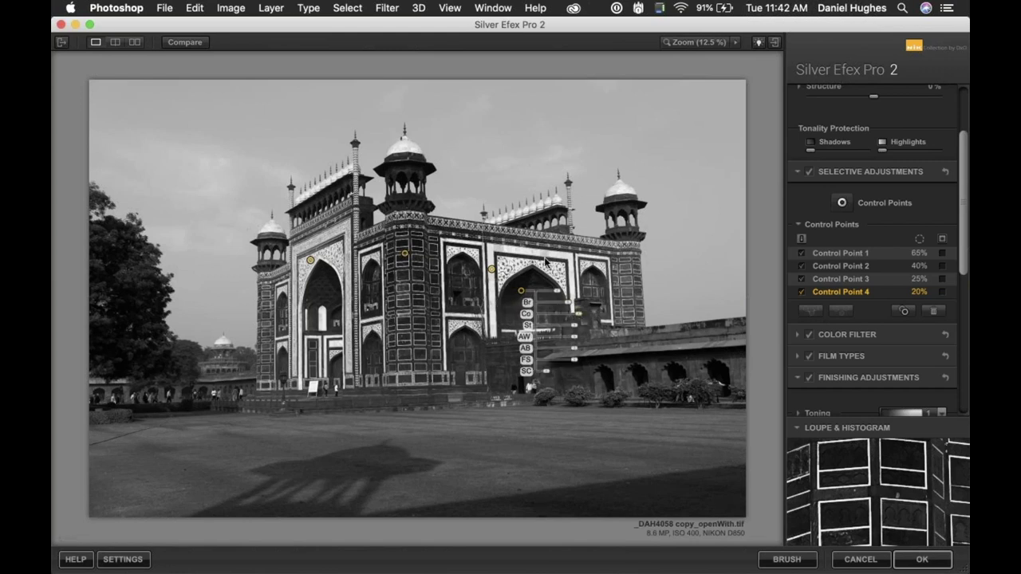
{"action": "left_click", "coordinate": [534, 275]}
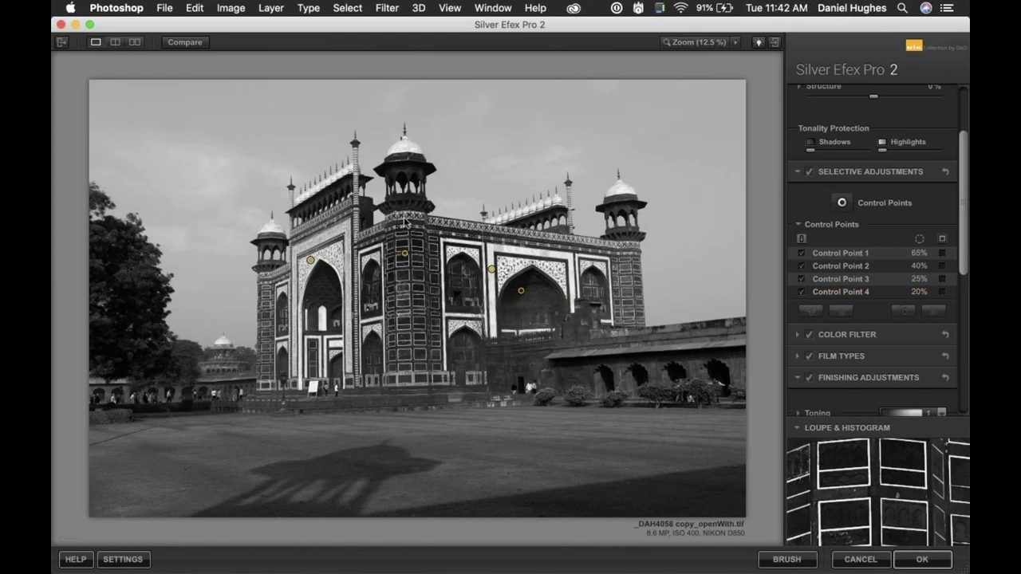
{"action": "left_click", "coordinate": [311, 261]}
{"action": "left_click_drag", "start_coordinate": [359, 272], "coordinate": [369, 275]}
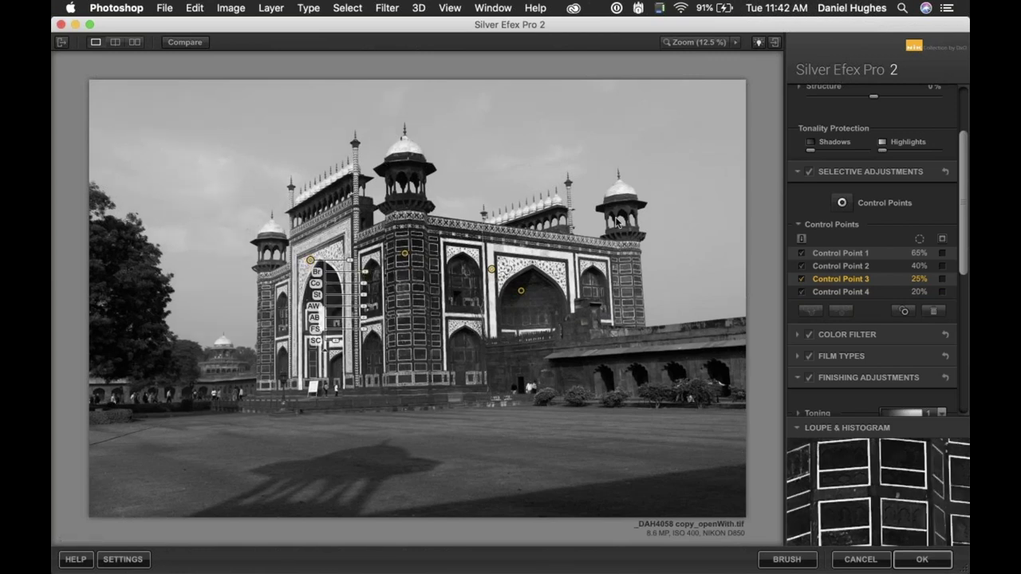
- Add a 27% control point in the sky above the building and lower its brightness to -20%
{"action": "left_click", "coordinate": [839, 203]}
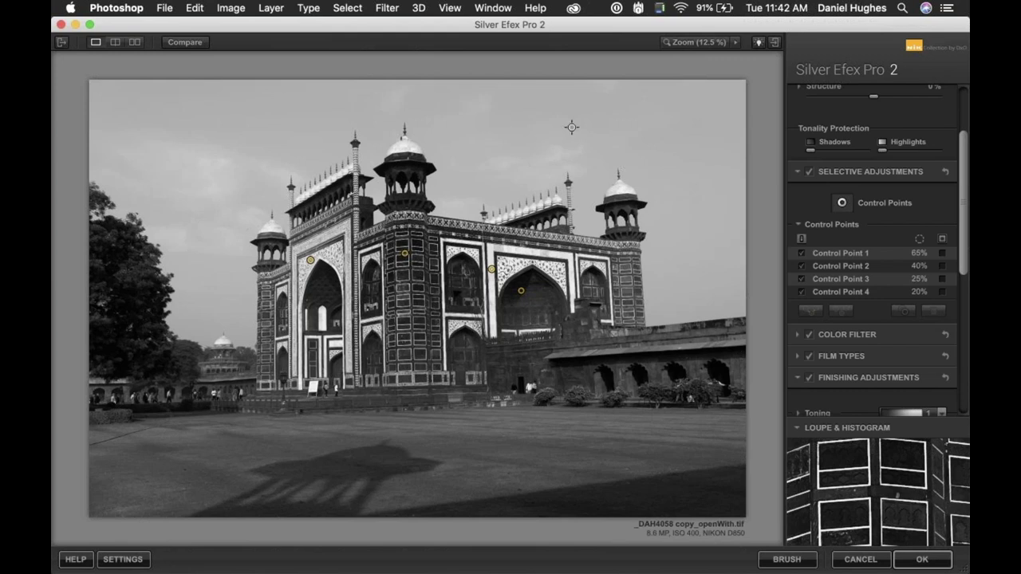
{"action": "left_click", "coordinate": [465, 156]}
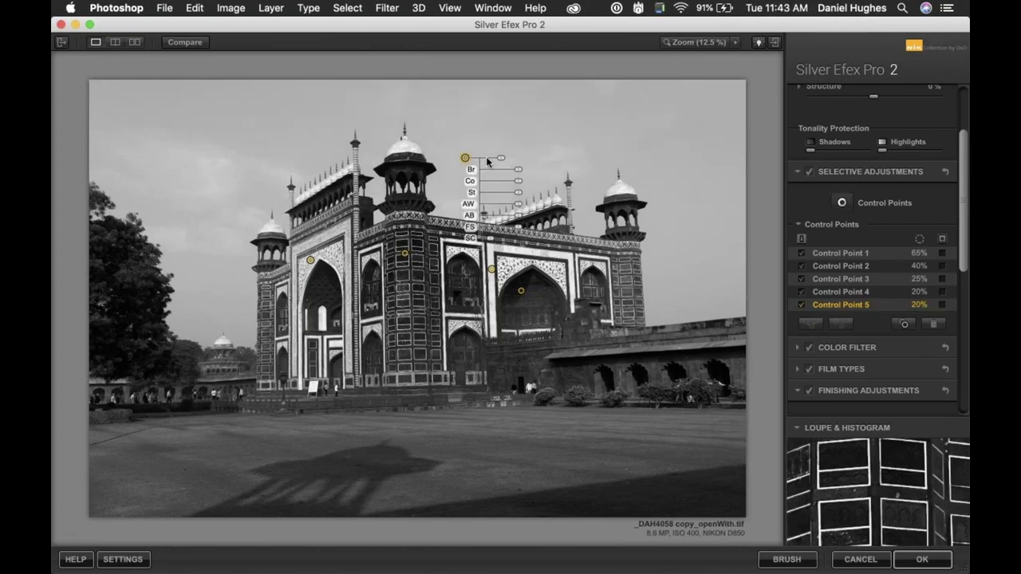
{"action": "left_click_drag", "start_coordinate": [502, 163], "coordinate": [510, 172]}
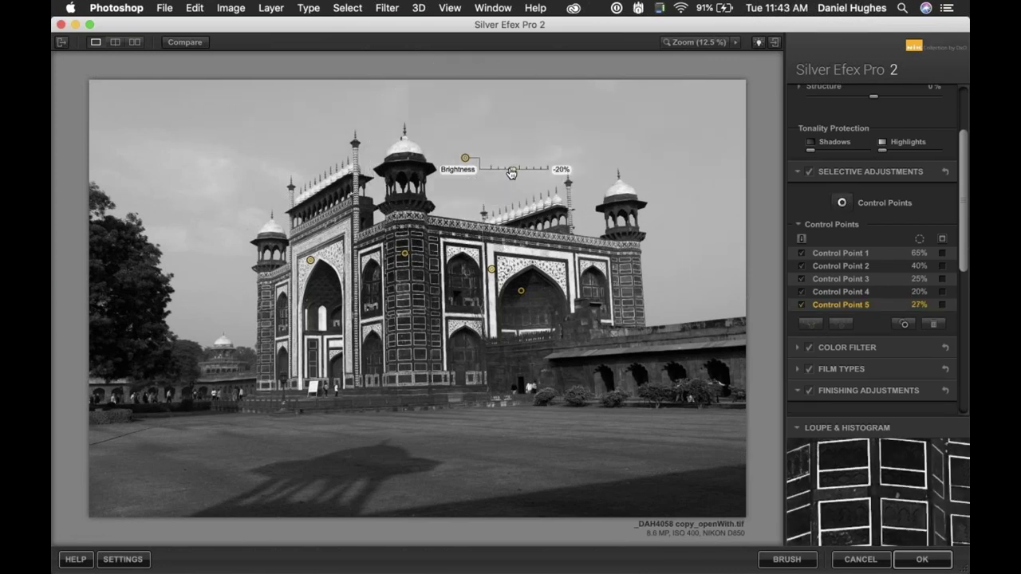
- Raise the tower control point's brightness and set its contrast to 51%
{"action": "left_click", "coordinate": [404, 254]}
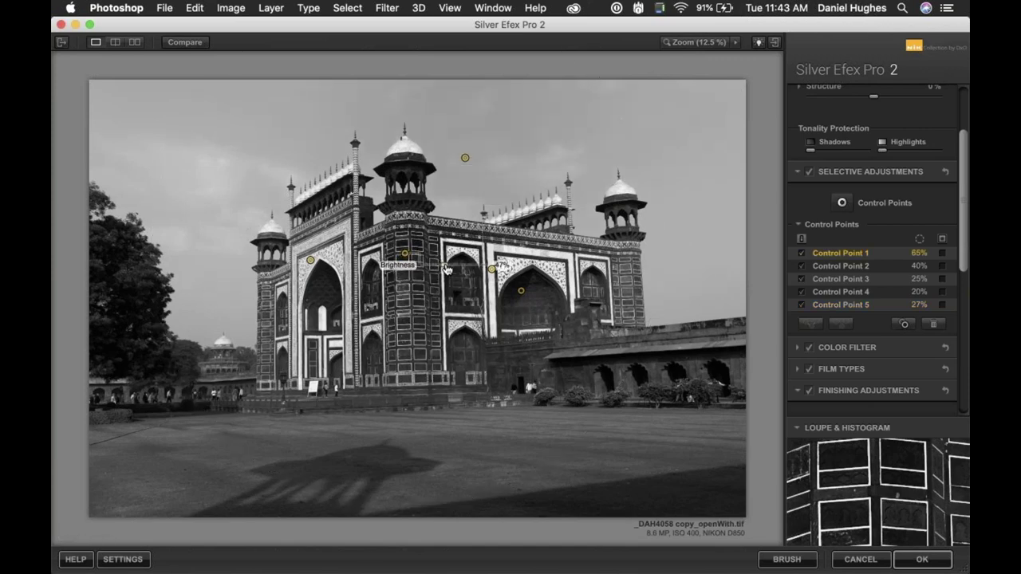
{"action": "left_click_drag", "start_coordinate": [441, 267], "coordinate": [472, 280]}
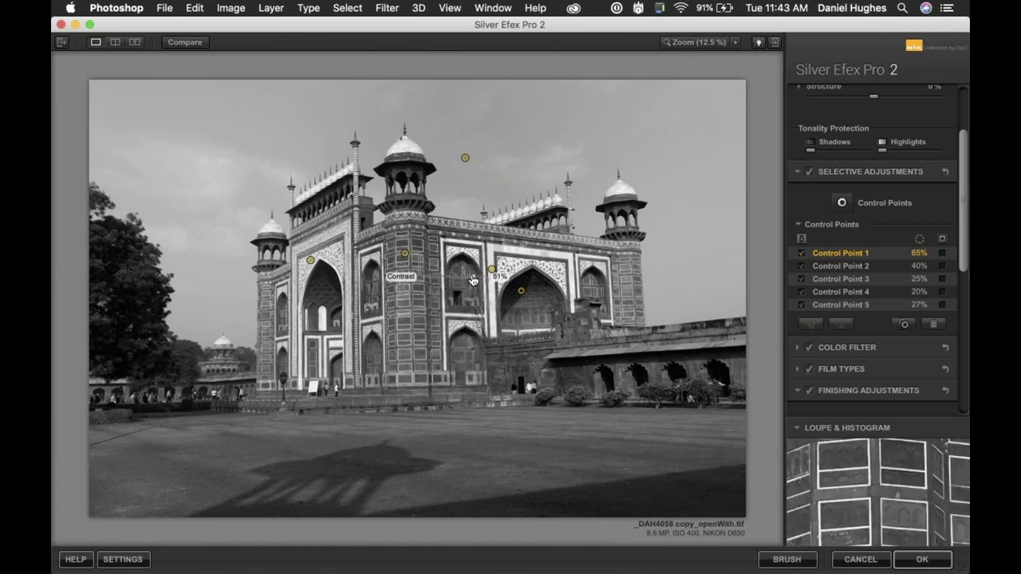
- Reposition the sky's control point in the open sky between the domes, enlarge its radius to 100% and lower its brightness
{"action": "mouse_move", "coordinate": [462, 290]}
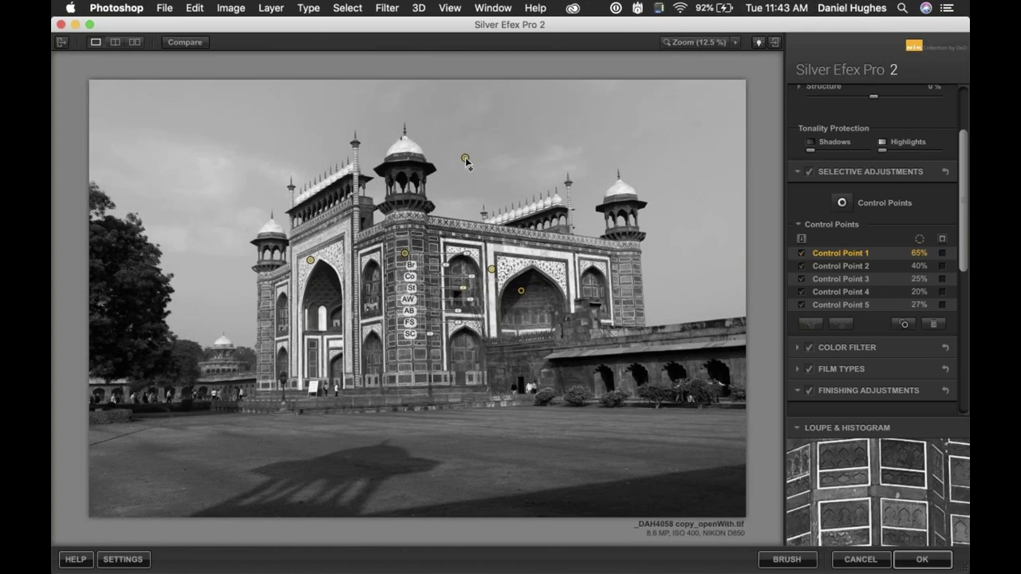
{"action": "left_click_drag", "start_coordinate": [466, 159], "coordinate": [698, 129]}
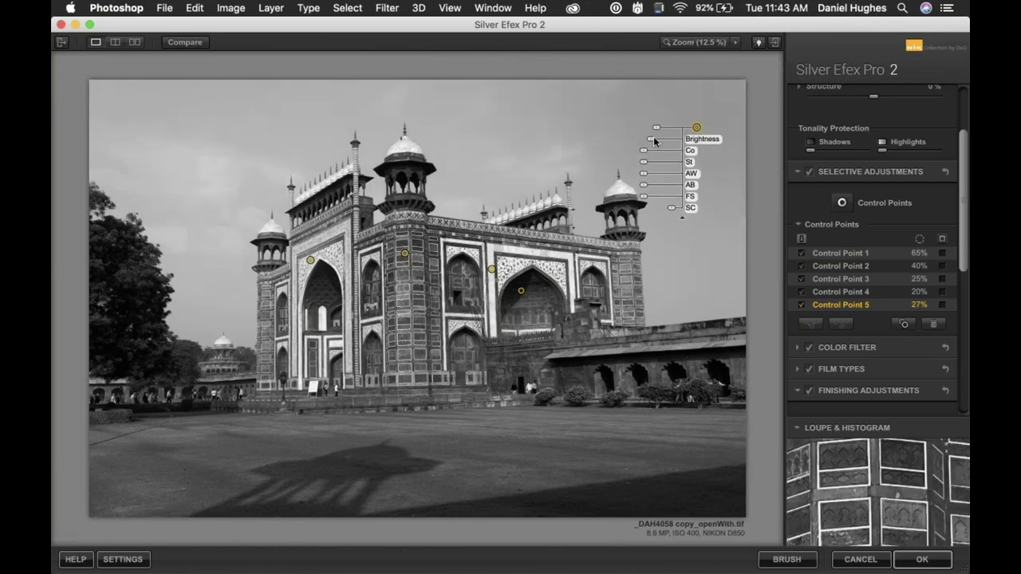
{"action": "left_click_drag", "start_coordinate": [658, 126], "coordinate": [473, 165]}
{"action": "left_click_drag", "start_coordinate": [532, 150], "coordinate": [604, 148]}
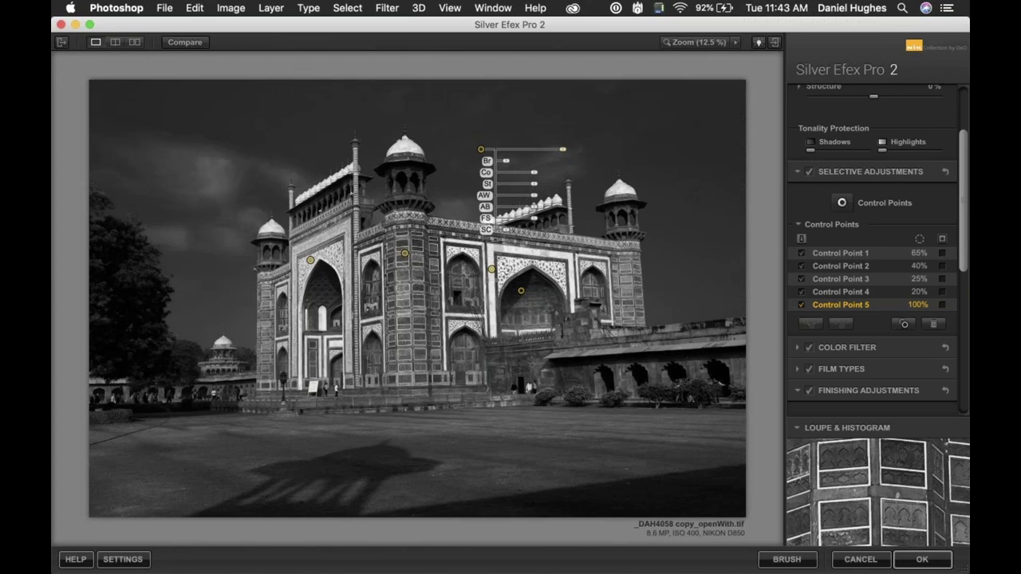
- Using the control point's mask preview as a guide, reduce its radius to 27% and move it to the sky's upper-right corner
{"action": "left_click", "coordinate": [942, 306]}
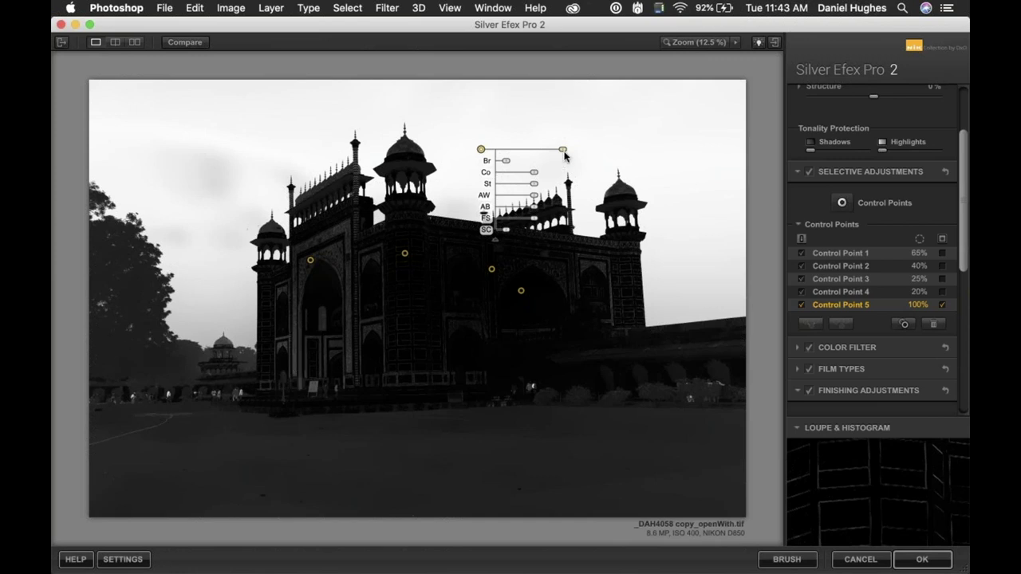
{"action": "left_click_drag", "start_coordinate": [564, 152], "coordinate": [704, 123]}
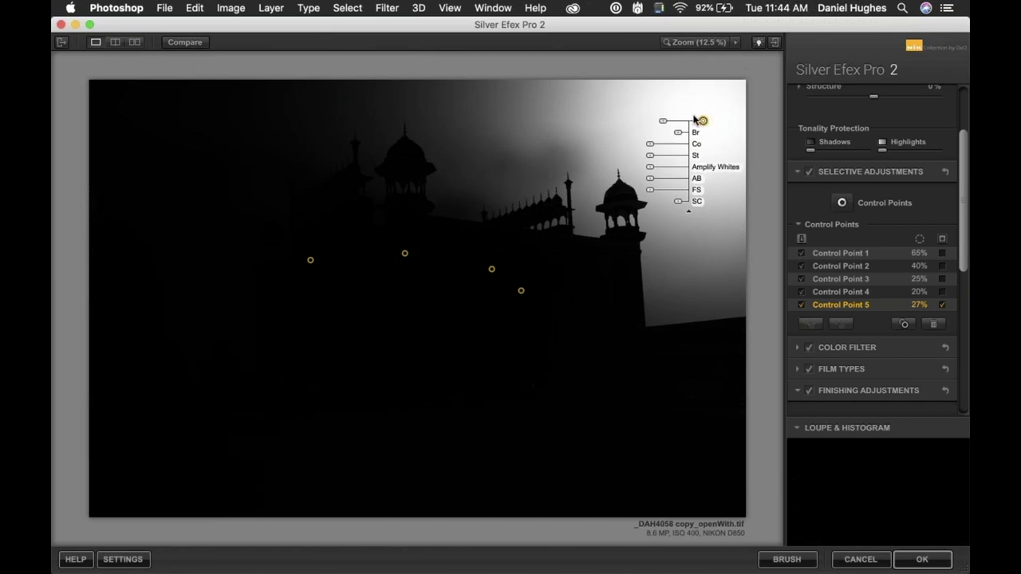
{"action": "left_click", "coordinate": [942, 305]}
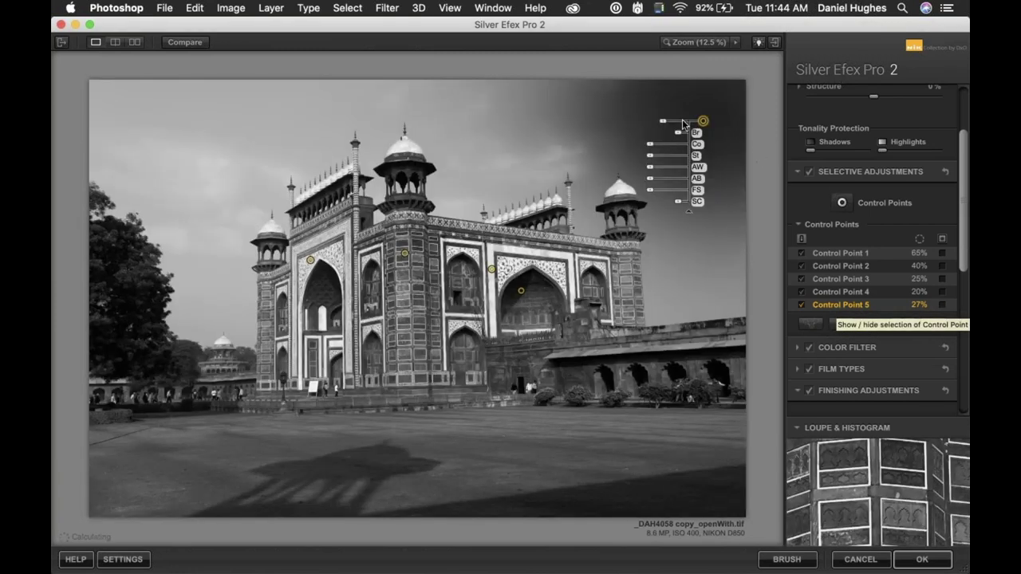
{"action": "left_click_drag", "start_coordinate": [703, 121], "coordinate": [702, 112]}
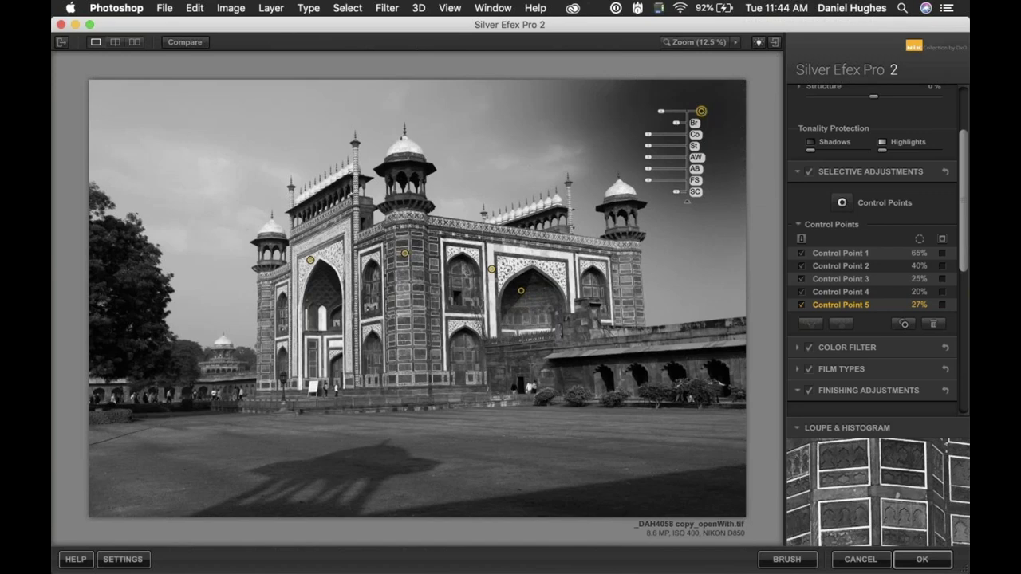
- Duplicate the darkening control point nine times to spread copies across the whole sky, from the right edge to beside the tree
{"action": "left_click_drag", "start_coordinate": [703, 113], "coordinate": [734, 260]}
{"action": "left_click", "coordinate": [702, 174]}
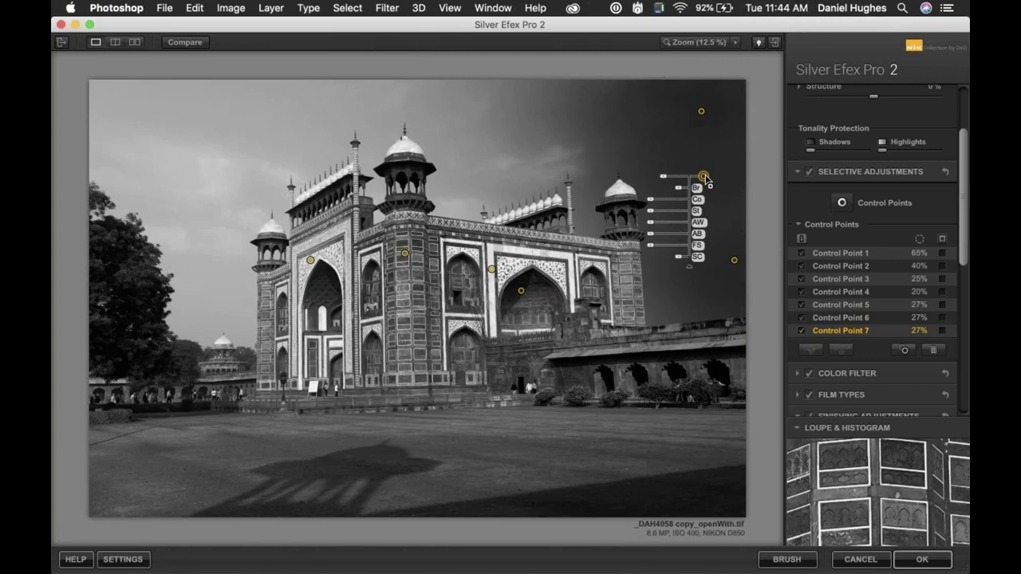
{"action": "left_click", "coordinate": [558, 97]}
{"action": "left_click_drag", "start_coordinate": [580, 98], "coordinate": [491, 138]}
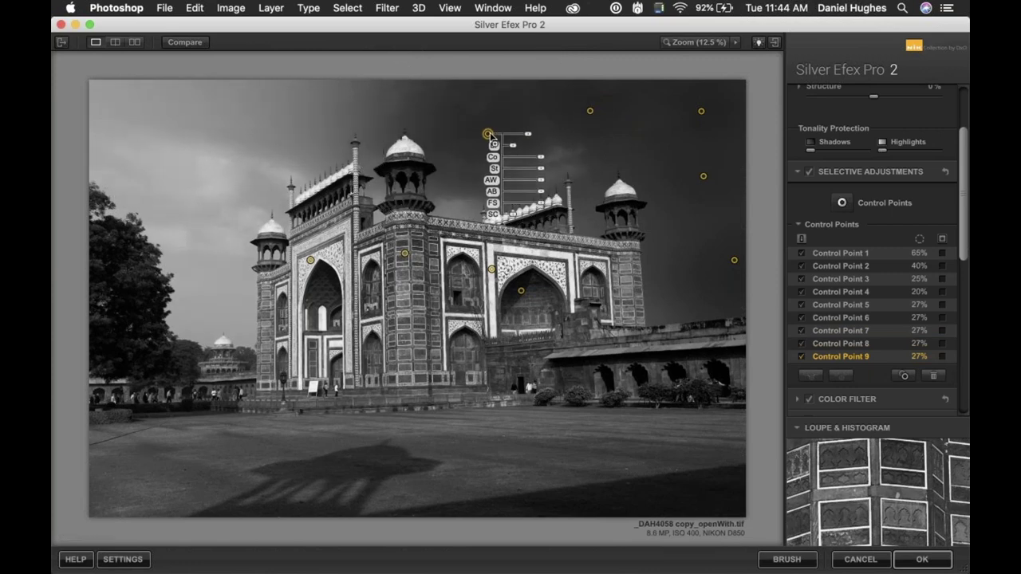
{"action": "left_click_drag", "start_coordinate": [492, 138], "coordinate": [205, 272]}
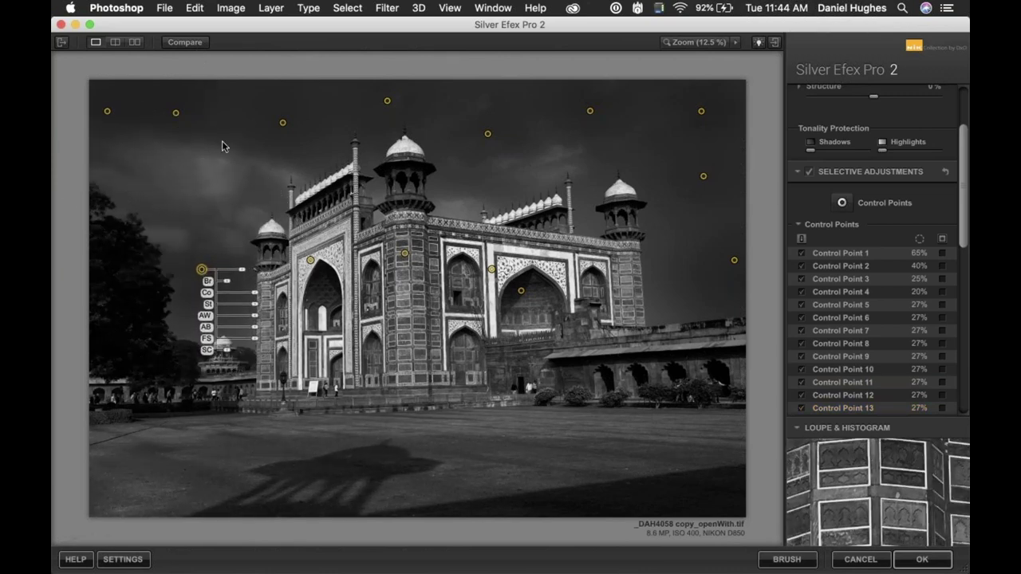
- Select individual sky control points one after another to examine the area and settings of each copy
{"action": "left_click_drag", "start_coordinate": [175, 114], "coordinate": [282, 122]}
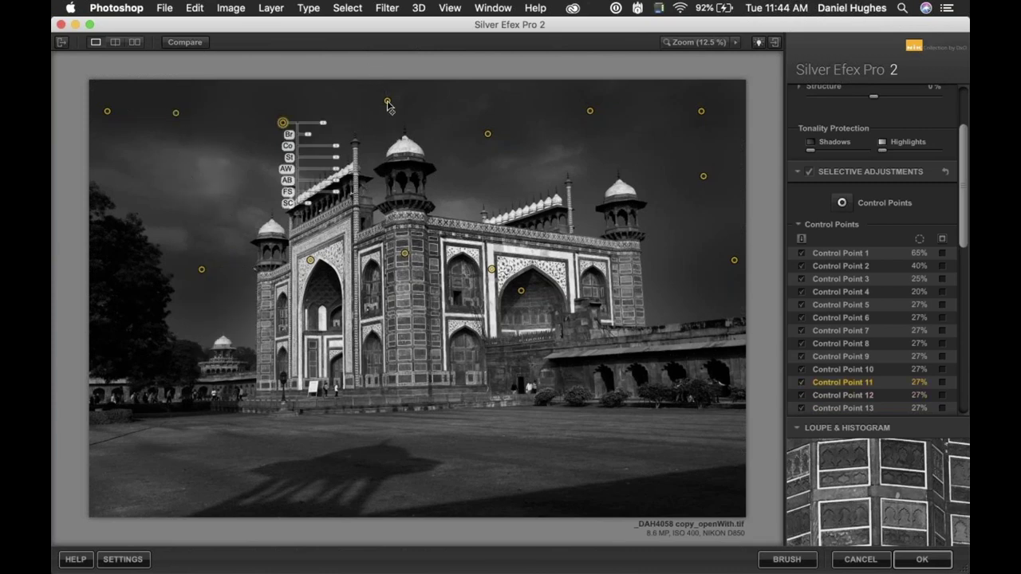
{"action": "left_click", "coordinate": [388, 102]}
{"action": "left_click", "coordinate": [488, 135]}
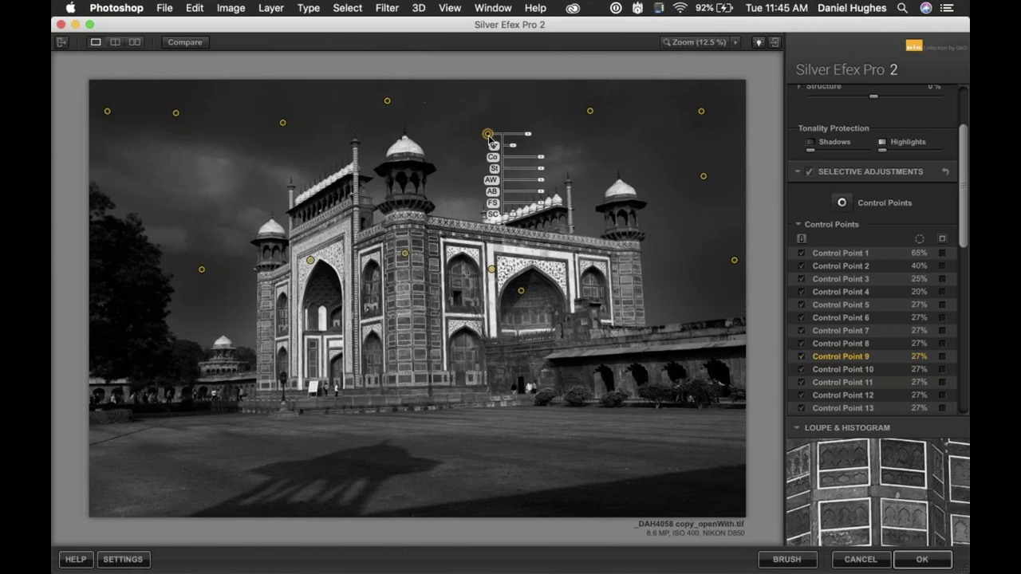
{"action": "left_click", "coordinate": [591, 113]}
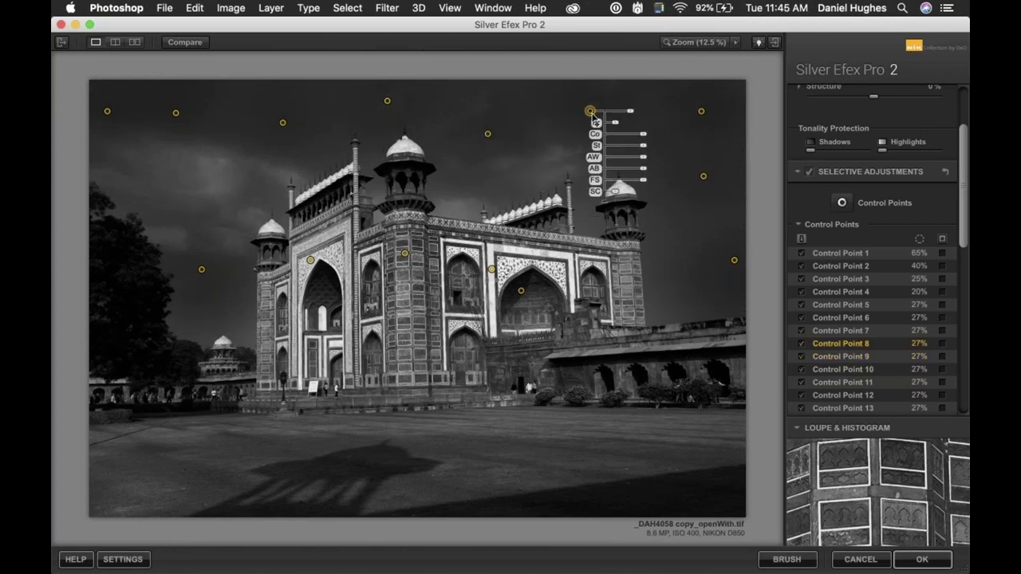
{"action": "left_click", "coordinate": [702, 112]}
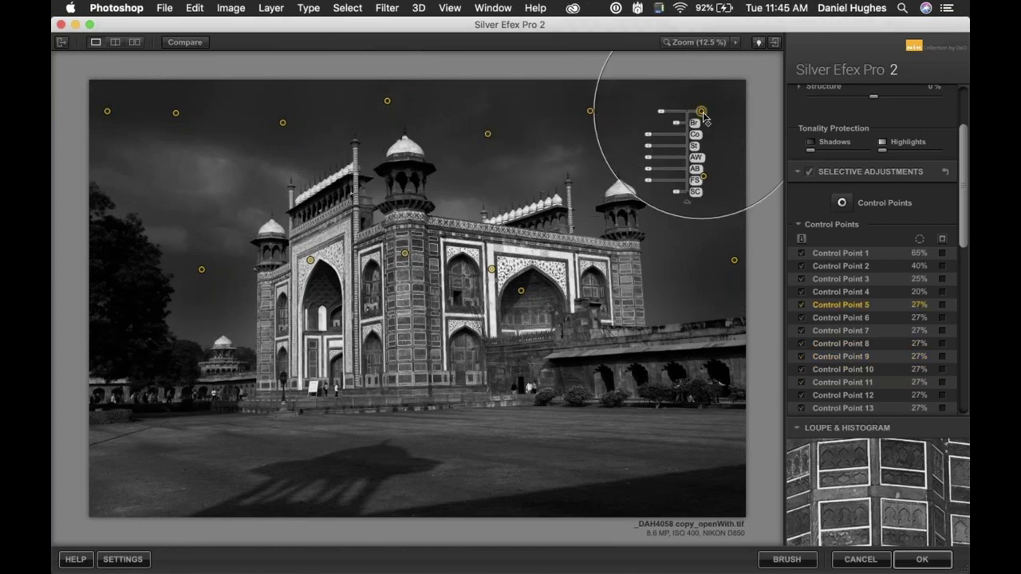
{"action": "left_click", "coordinate": [590, 113]}
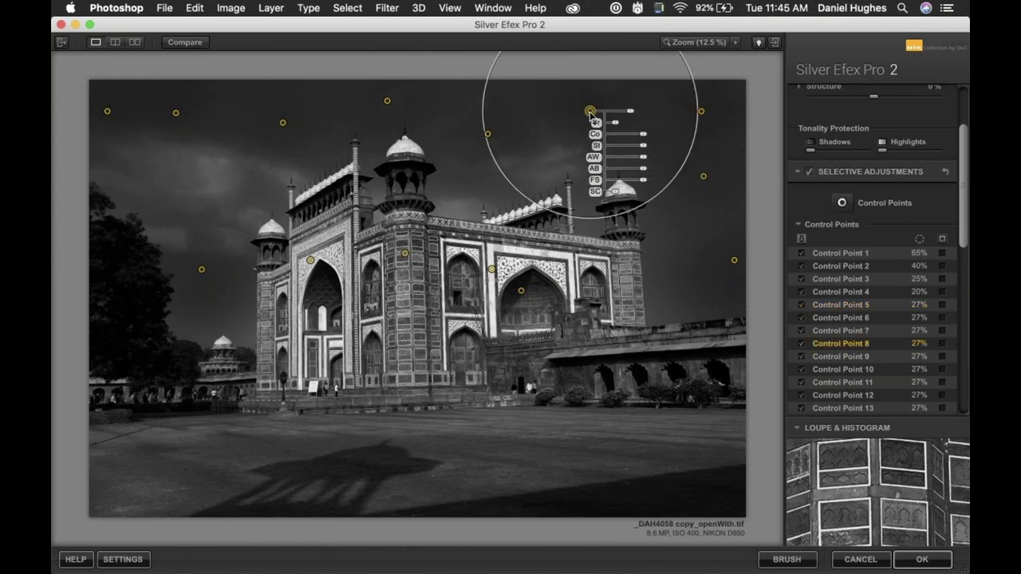
{"action": "left_click", "coordinate": [488, 135]}
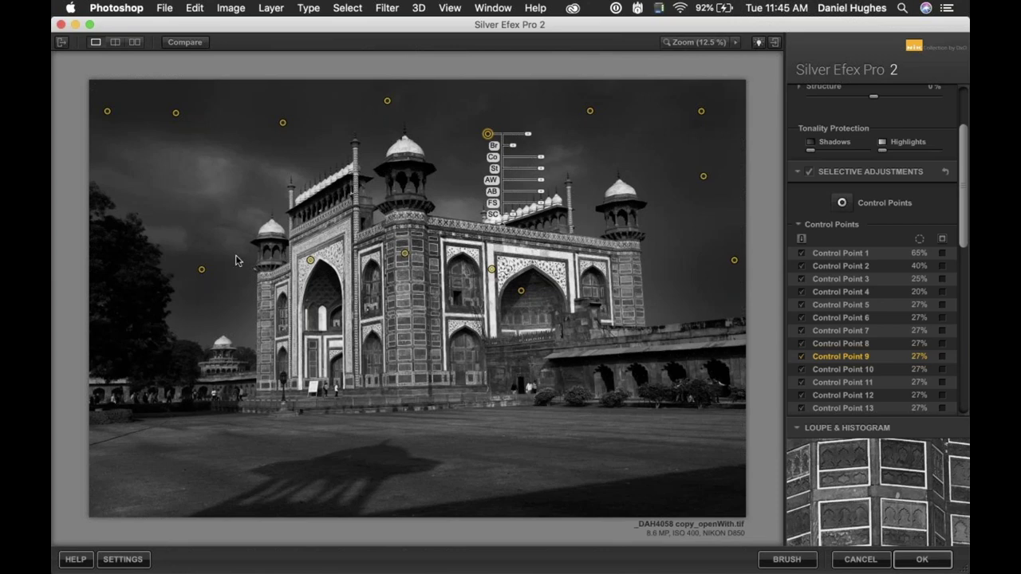
{"action": "left_click", "coordinate": [283, 123]}
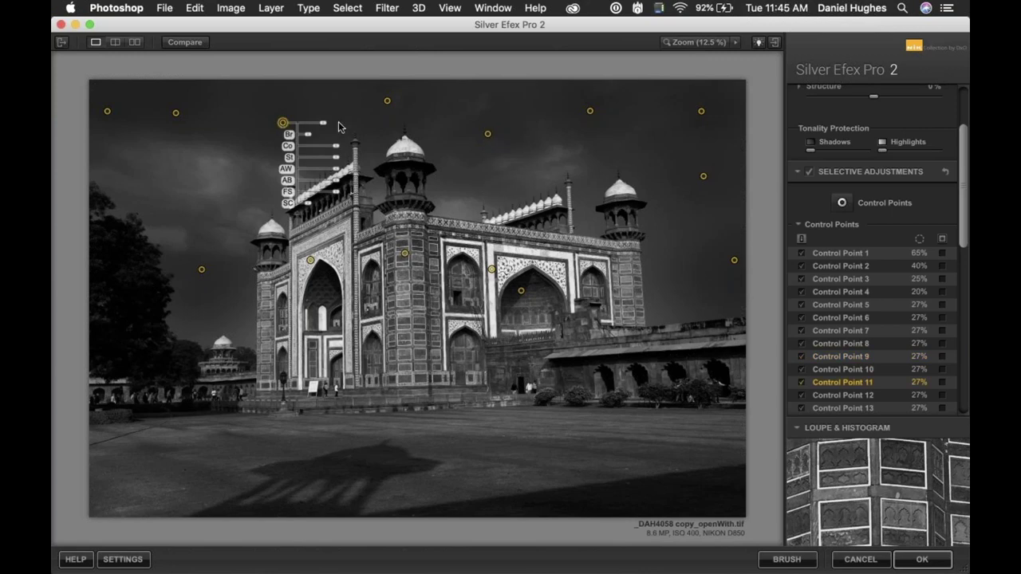
{"action": "left_click", "coordinate": [205, 166]}
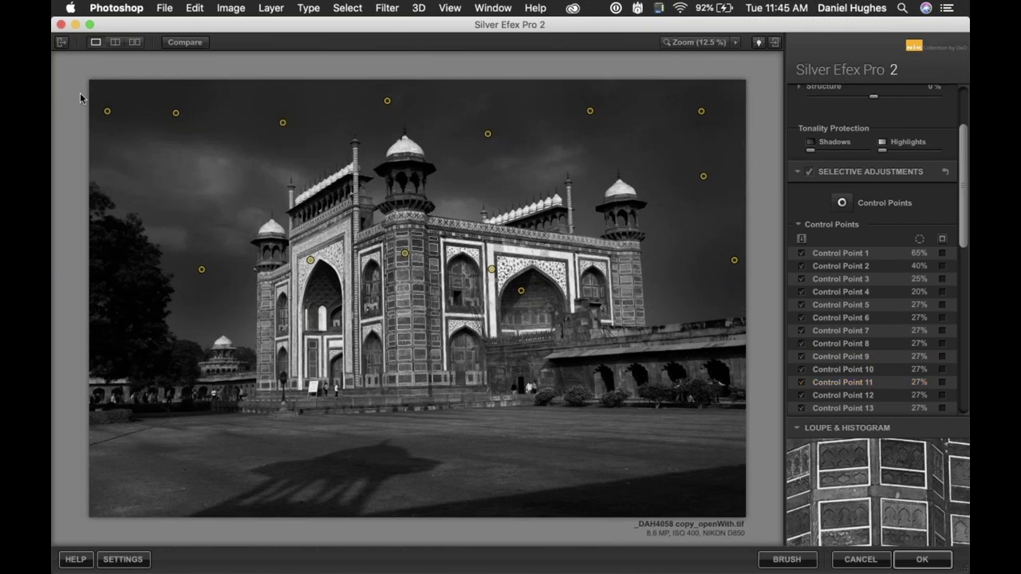
{"action": "left_click", "coordinate": [176, 113]}
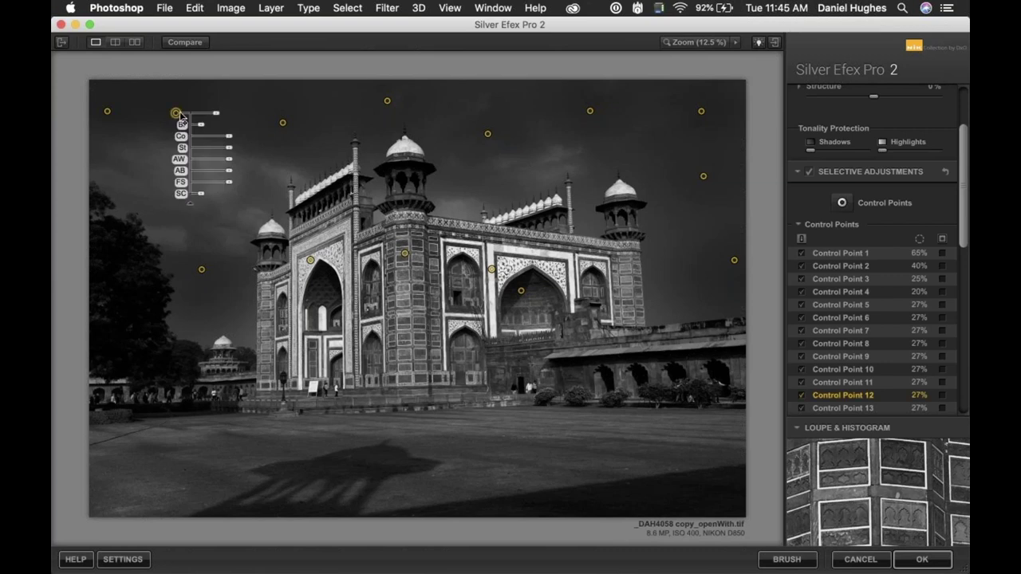
{"action": "left_click", "coordinate": [283, 124]}
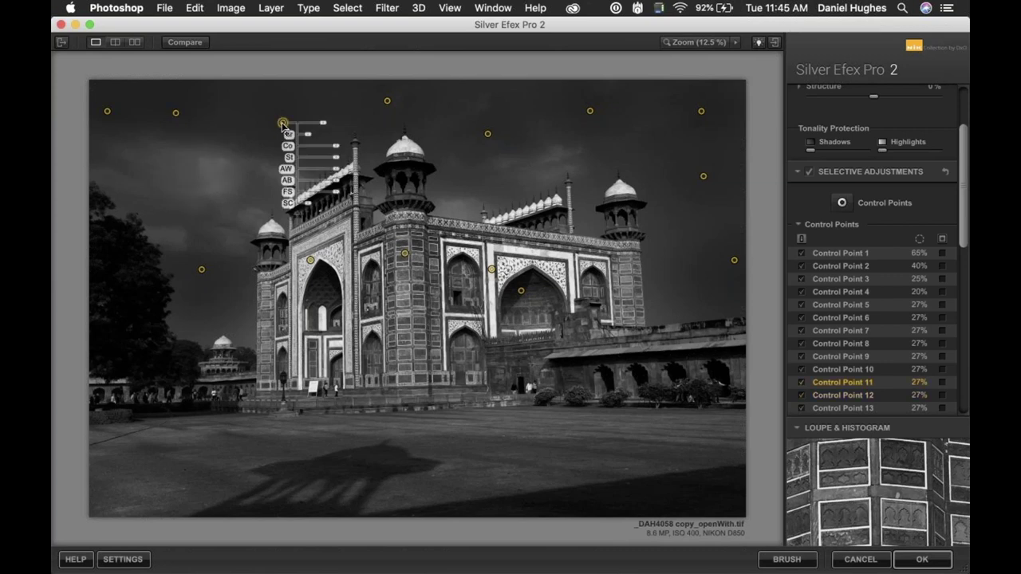
- Select all ten sky control points, Control Point 5 through 14, and combine them into one group
{"action": "left_click", "coordinate": [177, 114]}
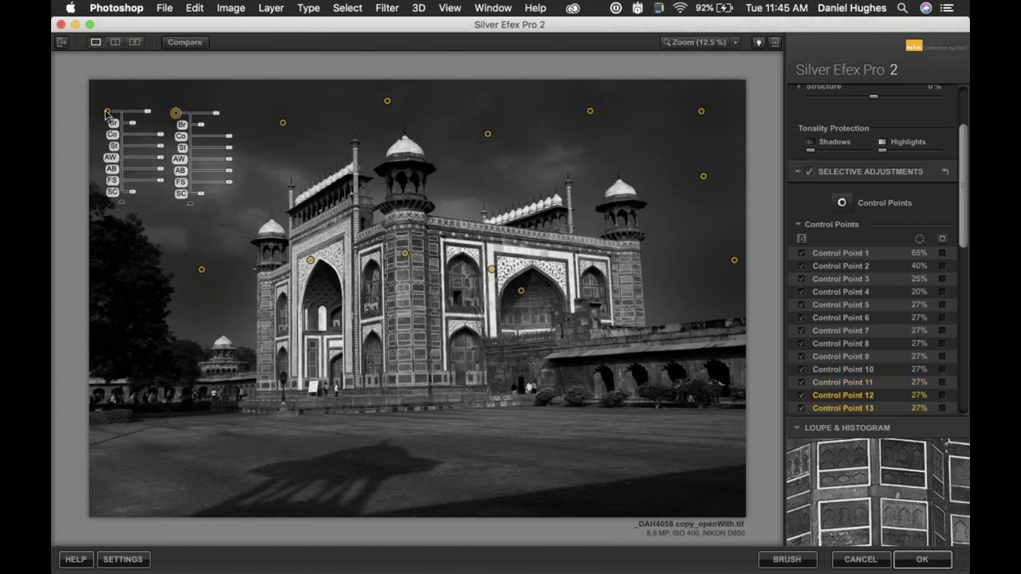
{"action": "left_click", "coordinate": [282, 124], "text": "shift"}
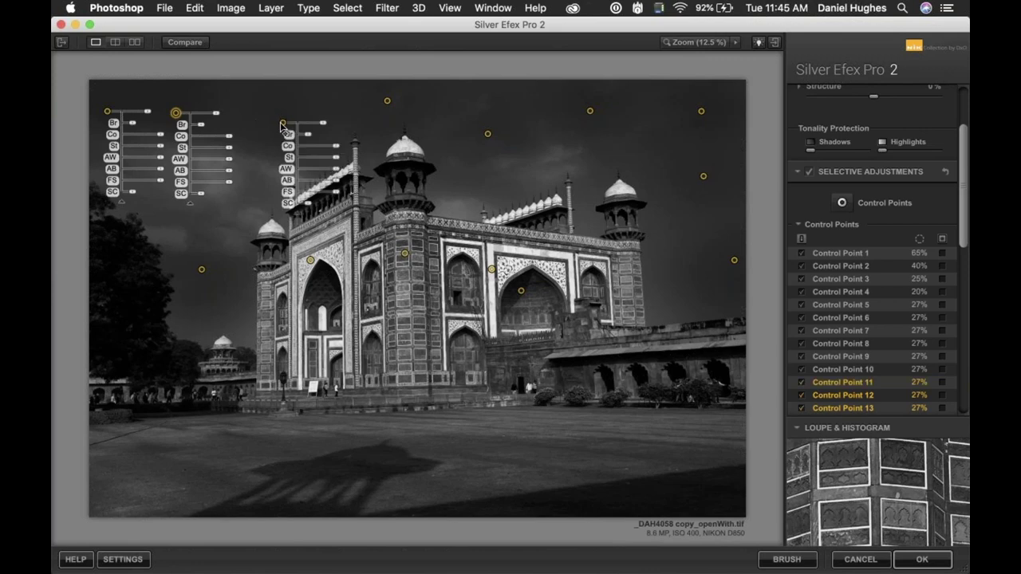
{"action": "left_click", "coordinate": [201, 270], "text": "shift"}
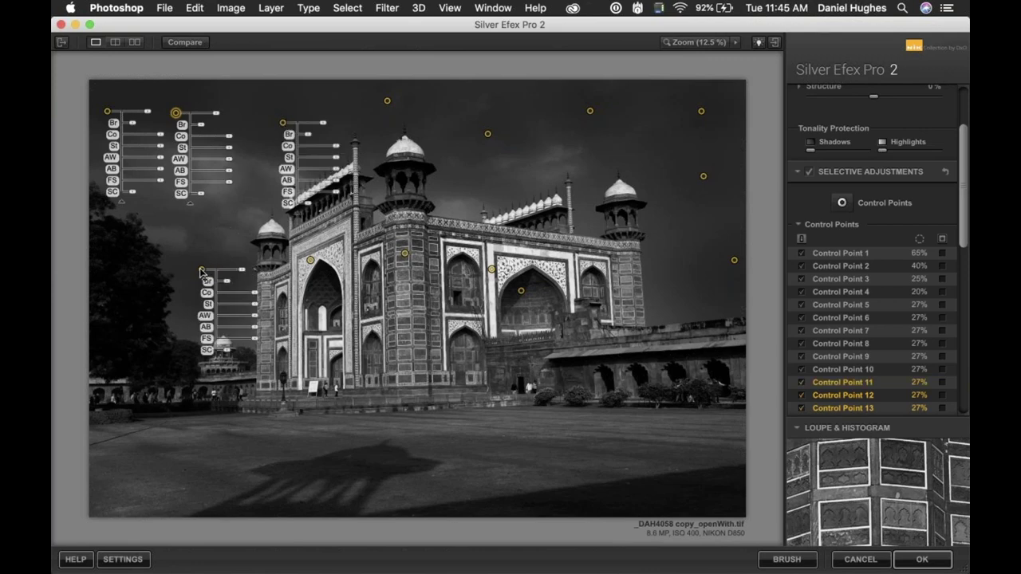
{"action": "left_click", "coordinate": [387, 102], "text": "shift"}
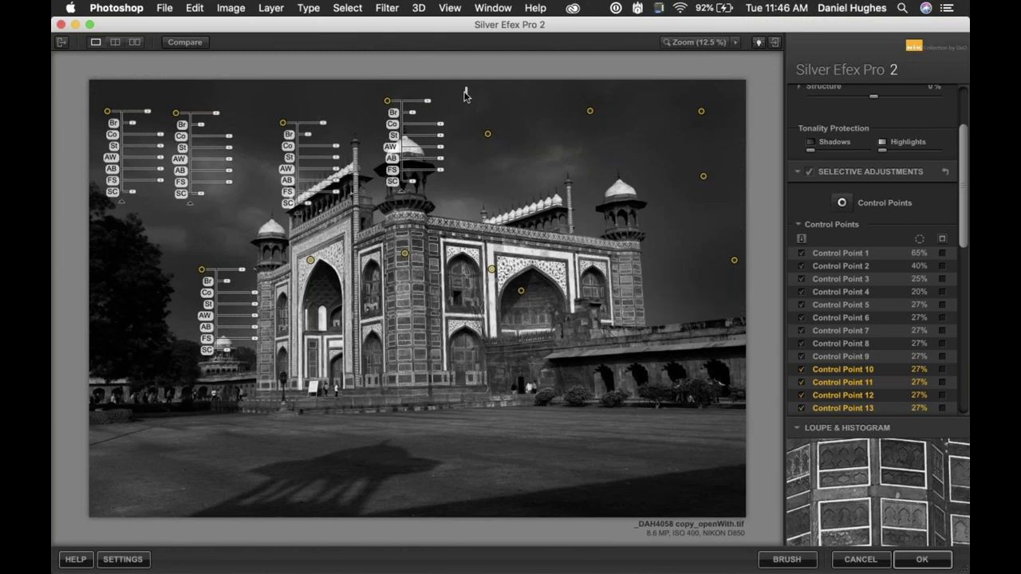
{"action": "left_click_drag", "start_coordinate": [466, 90], "coordinate": [737, 214]}
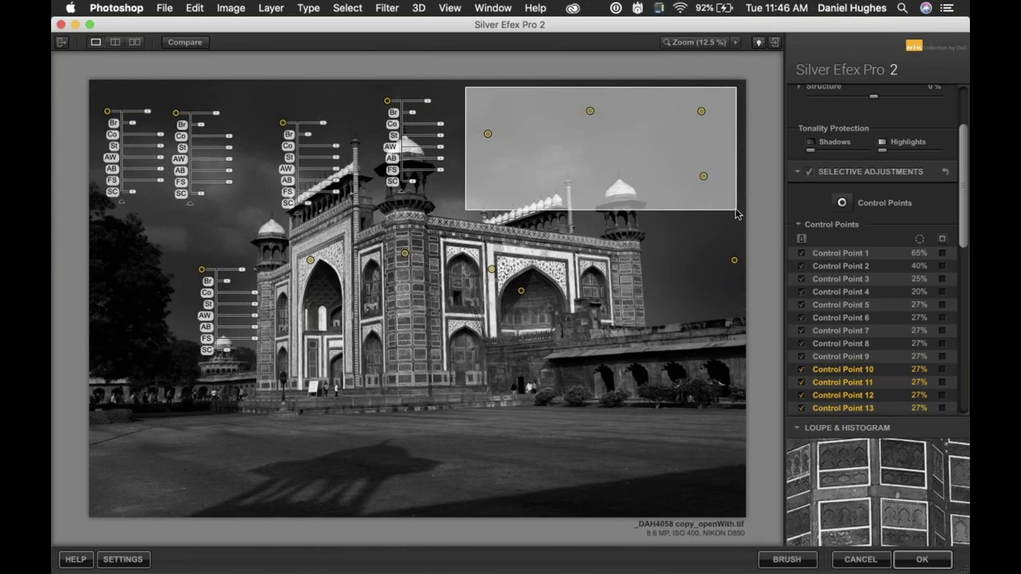
{"action": "mouse_move", "coordinate": [737, 214]}
{"action": "left_mouse_down"}
{"action": "mouse_move", "coordinate": [472, 97]}
{"action": "mouse_move", "coordinate": [783, 235]}
{"action": "mouse_move", "coordinate": [741, 214]}
{"action": "left_mouse_up"}
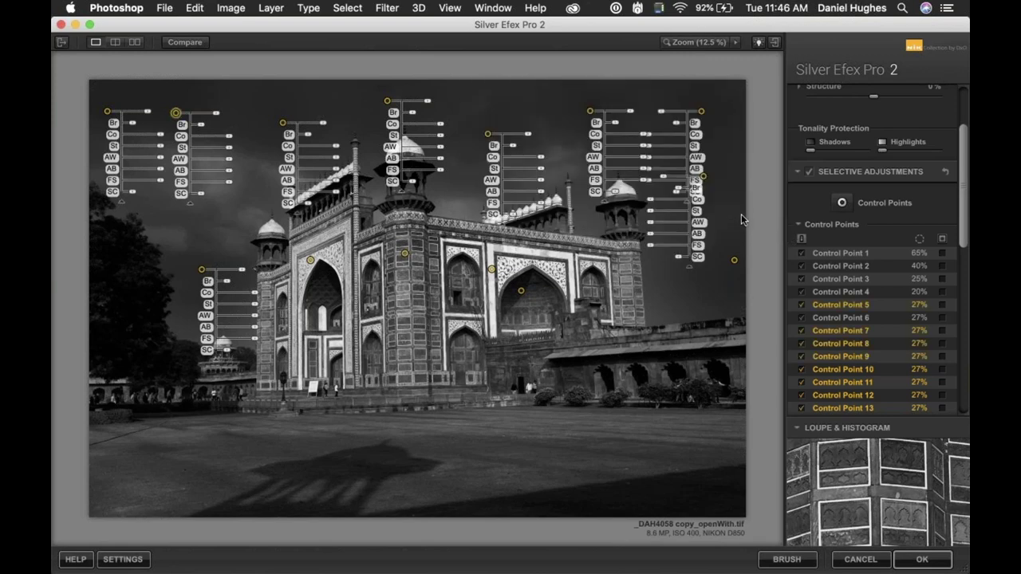
{"action": "left_click", "coordinate": [734, 262], "text": "shift"}
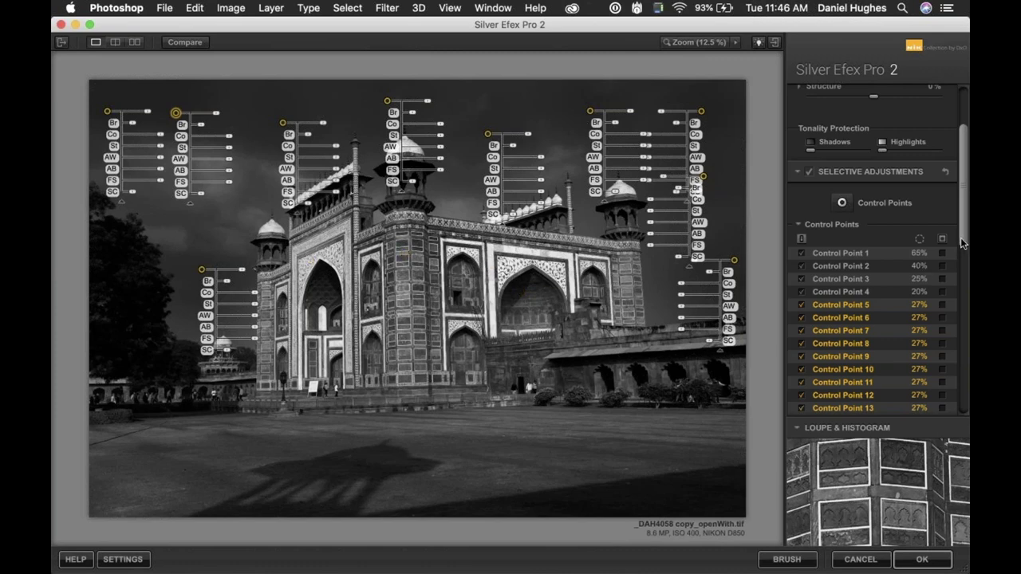
{"action": "left_click_drag", "start_coordinate": [963, 247], "coordinate": [967, 297]}
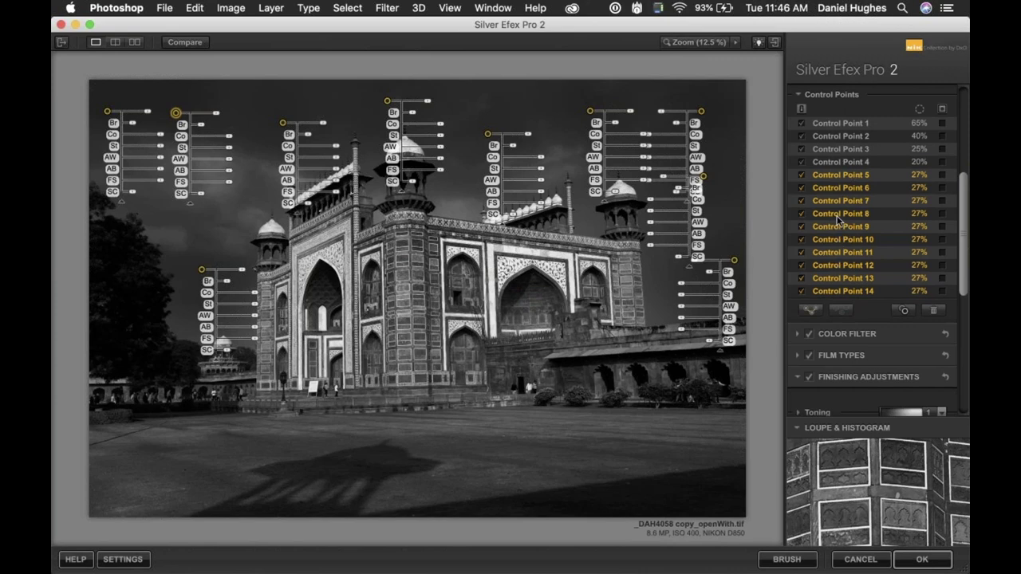
{"action": "left_click", "coordinate": [810, 310]}
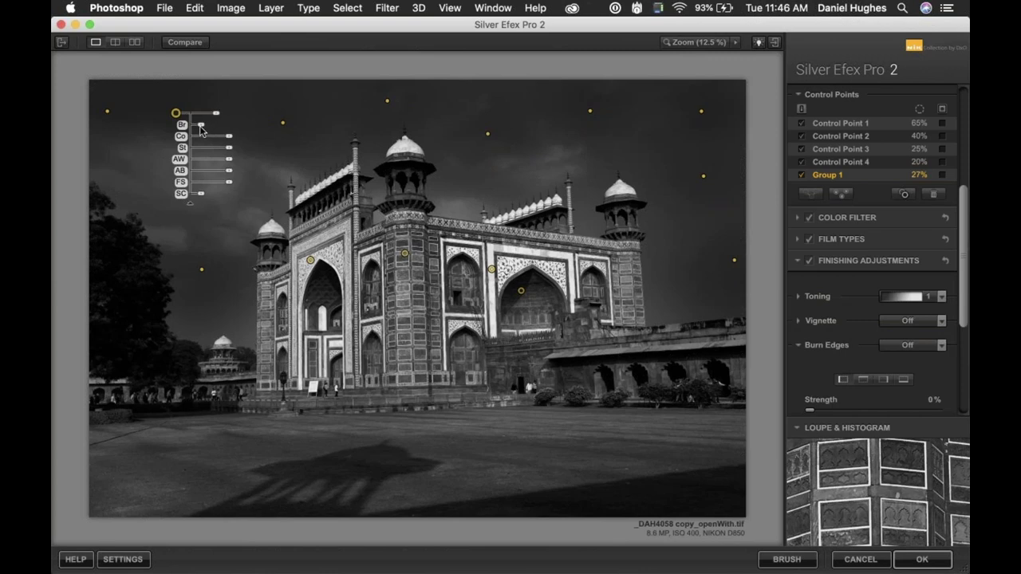
- Set the brightness of the grouped sky control points to -100% and deselect the group
{"action": "mouse_move", "coordinate": [206, 126]}
{"action": "left_mouse_down"}
{"action": "mouse_move", "coordinate": [215, 130]}
{"action": "mouse_move", "coordinate": [201, 132]}
{"action": "left_mouse_up"}
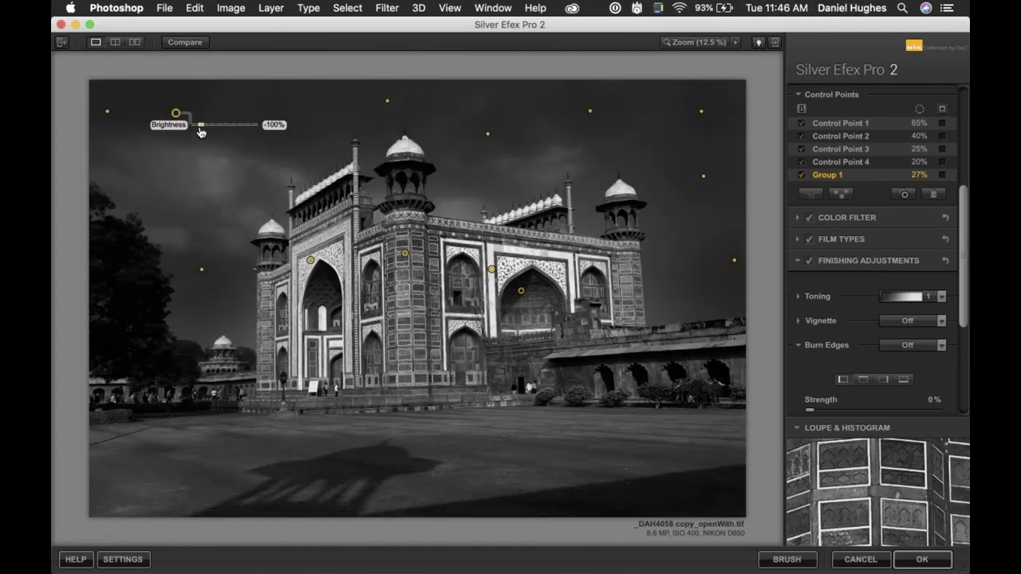
{"action": "left_click_drag", "start_coordinate": [201, 132], "coordinate": [201, 132]}
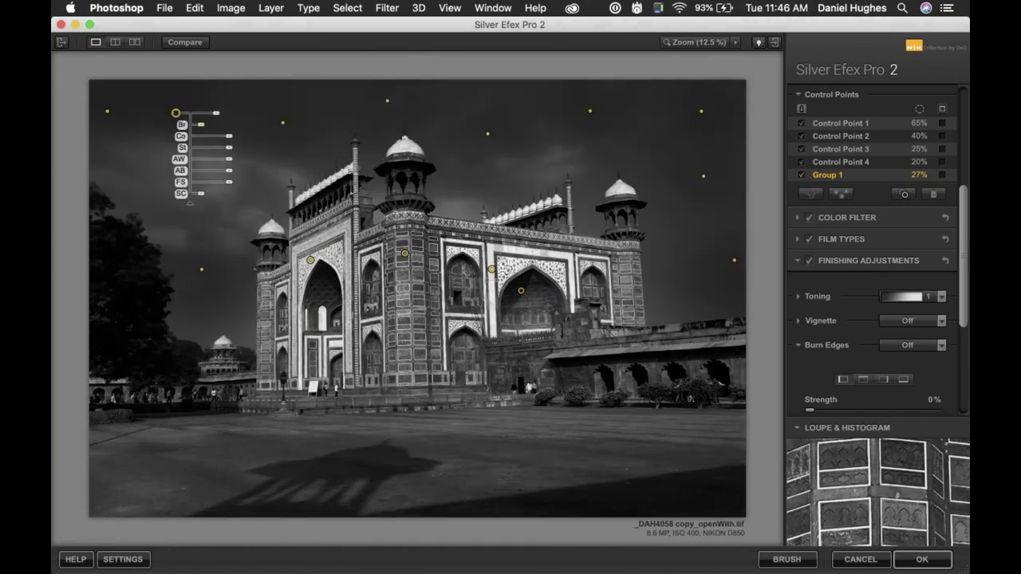
{"action": "left_click", "coordinate": [518, 459]}
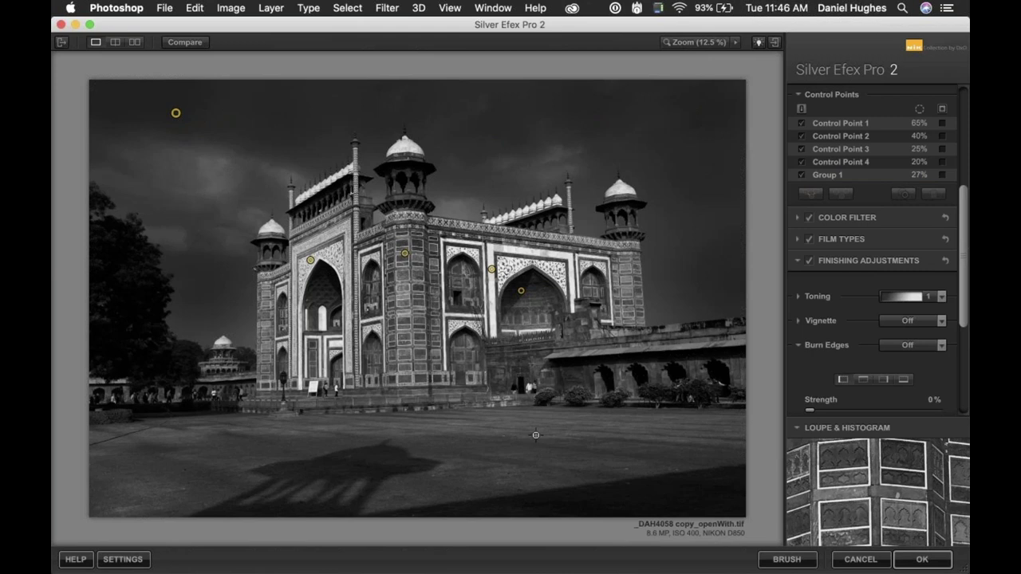
- Add three control points on the courtyard ground with radii of 32% on the right, 30% on the left and 35% on the shadow
{"action": "left_click", "coordinate": [536, 435]}
{"action": "left_click_drag", "start_coordinate": [536, 436], "coordinate": [625, 435]}
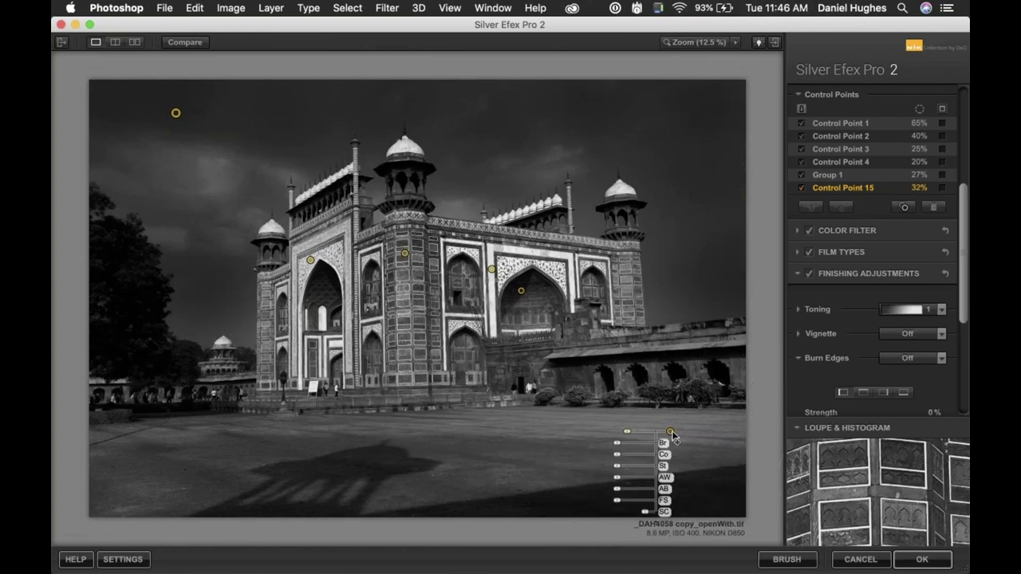
{"action": "left_click", "coordinate": [164, 439]}
{"action": "left_click_drag", "start_coordinate": [200, 444], "coordinate": [206, 444]}
{"action": "left_click", "coordinate": [337, 471]}
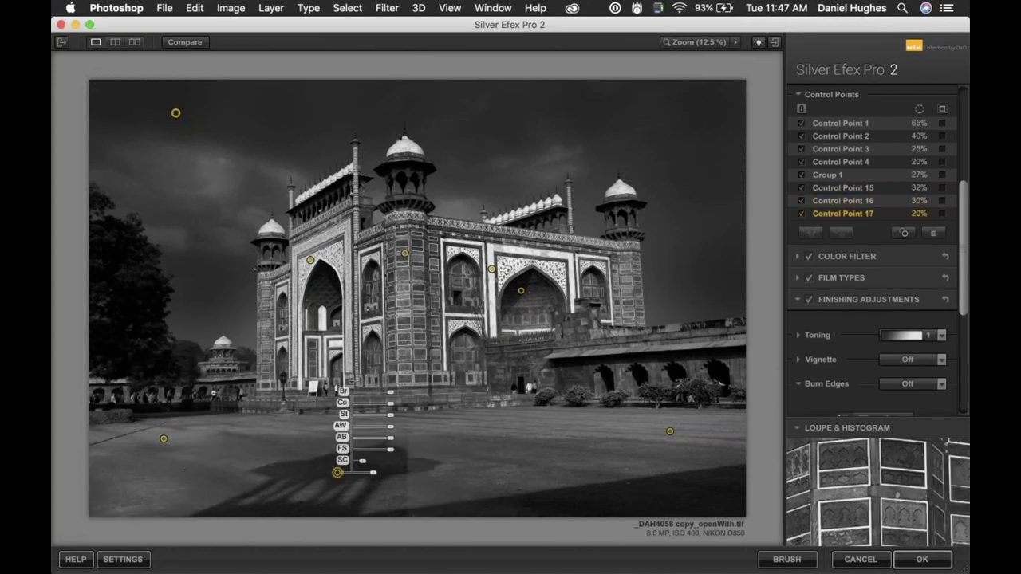
{"action": "left_click_drag", "start_coordinate": [373, 472], "coordinate": [383, 473]}
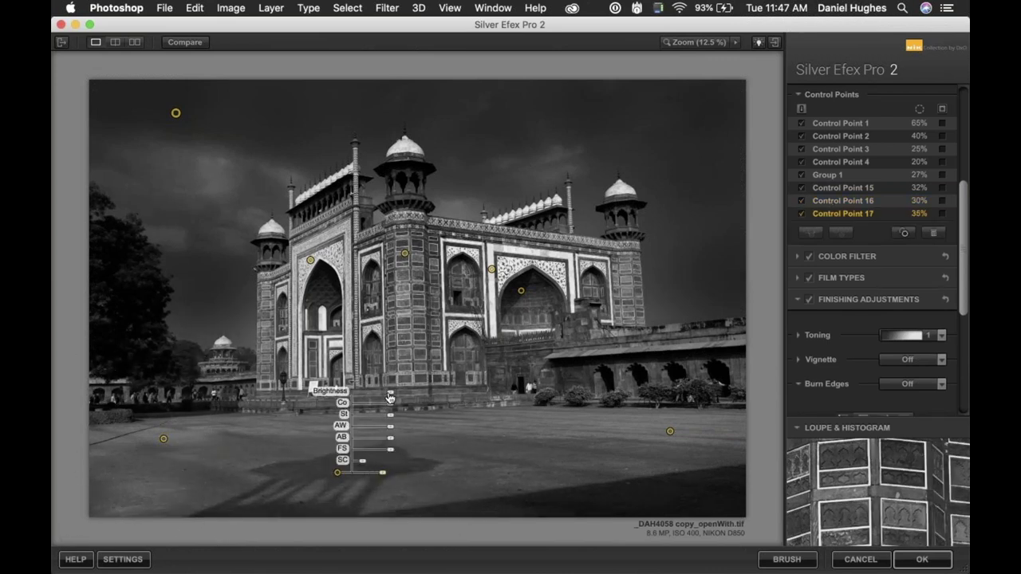
- Lower the brightness of the control point on the courtyard shadow to darken it, and deselect the point
{"action": "left_click_drag", "start_coordinate": [390, 392], "coordinate": [382, 396]}
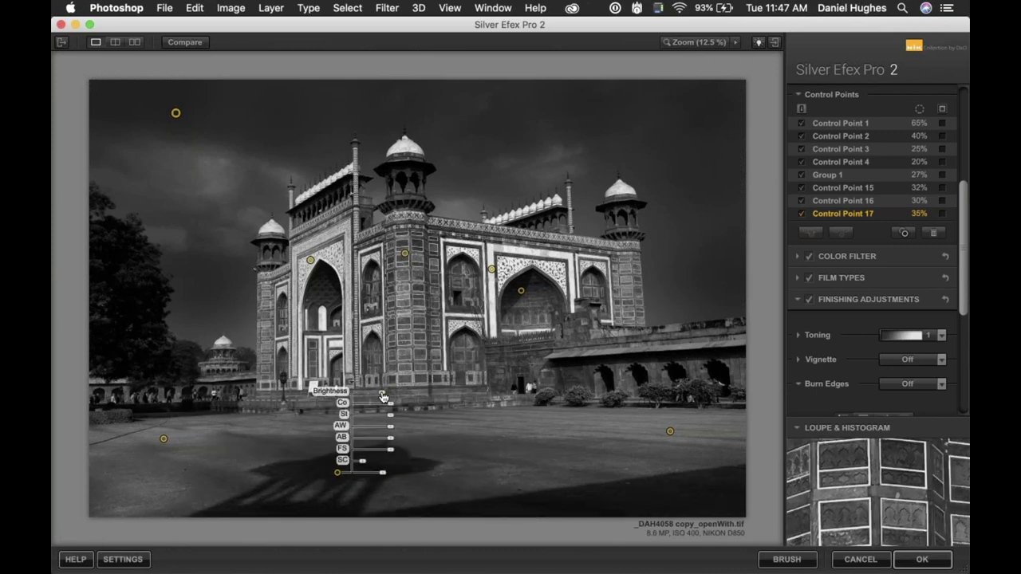
{"action": "left_click", "coordinate": [507, 450]}
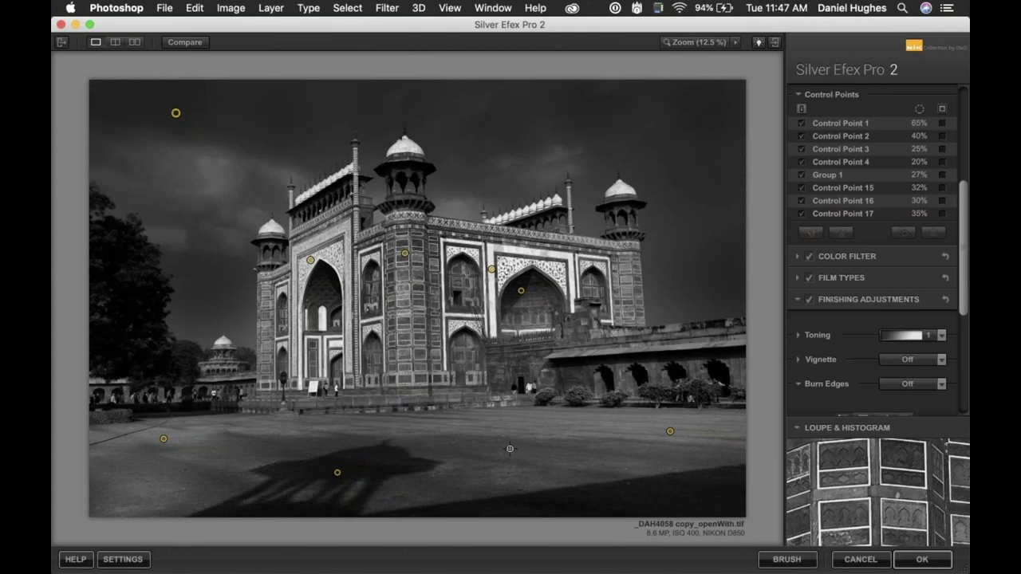
{"action": "key", "text": "super+minus"}
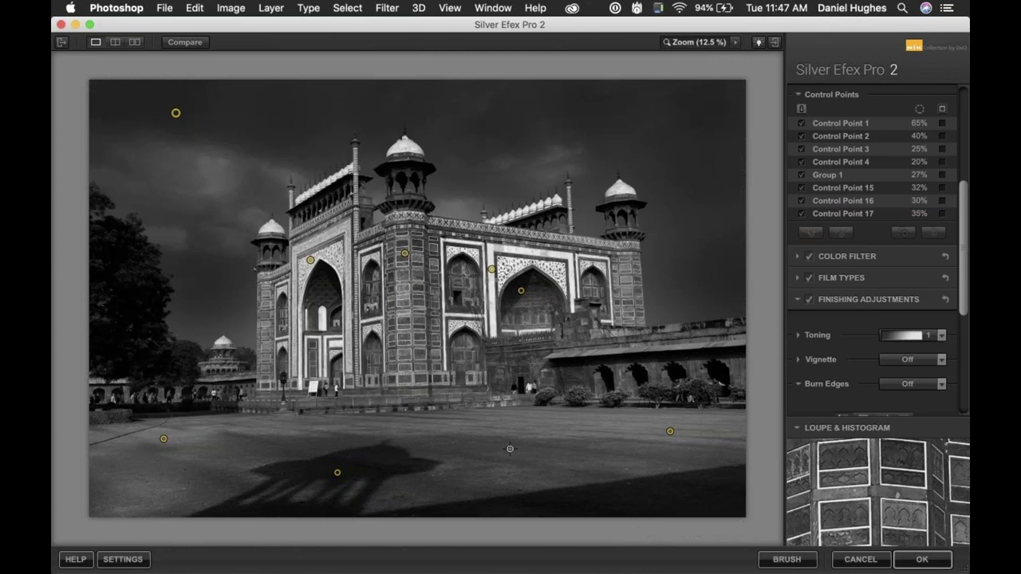
{"action": "key", "text": "super+plus"}
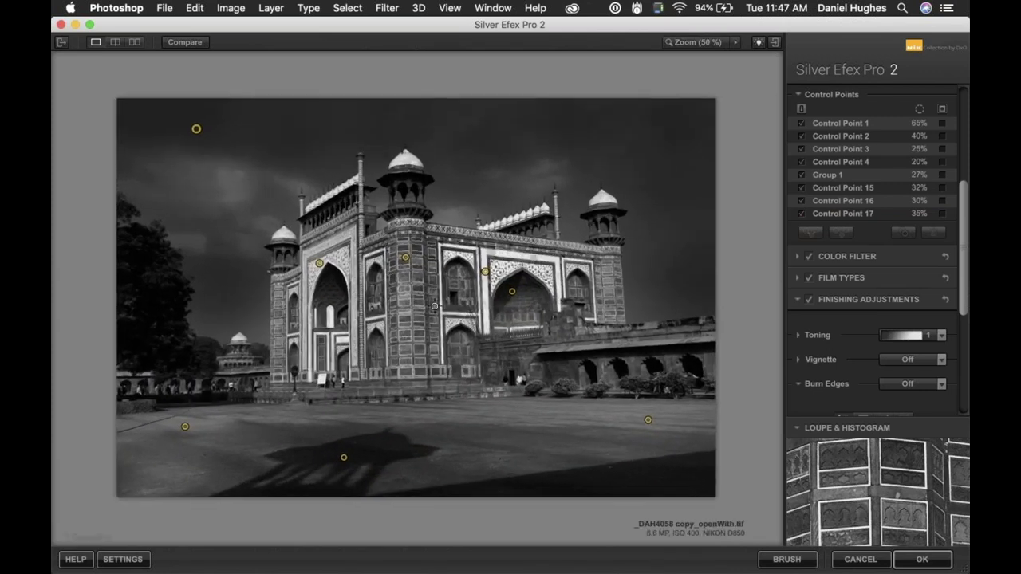
- Add a control point on the lit courtyard ground just beside the shadow, with a radius of 42%, and deselect it
{"action": "left_click", "coordinate": [483, 447]}
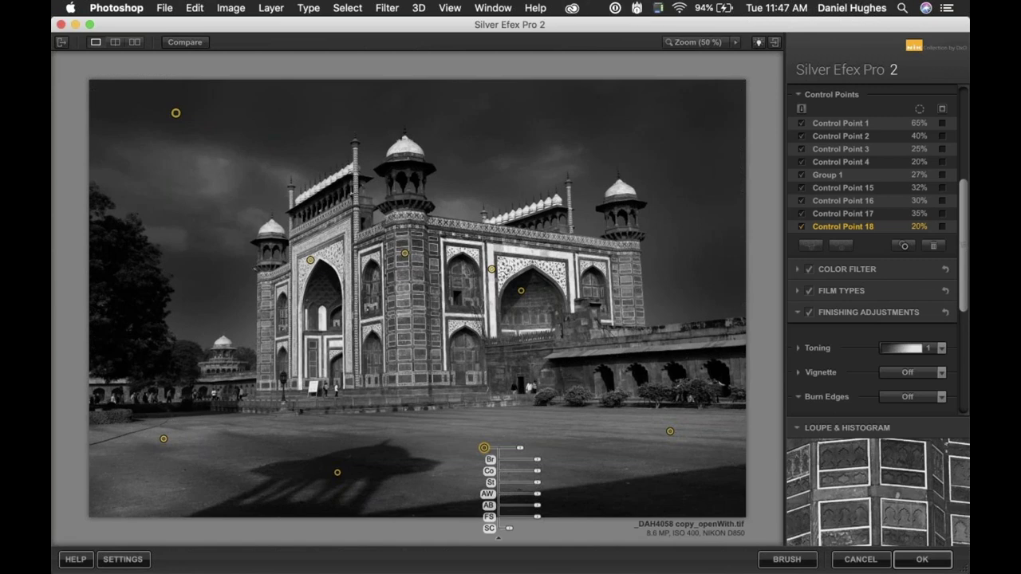
{"action": "key", "text": "Delete"}
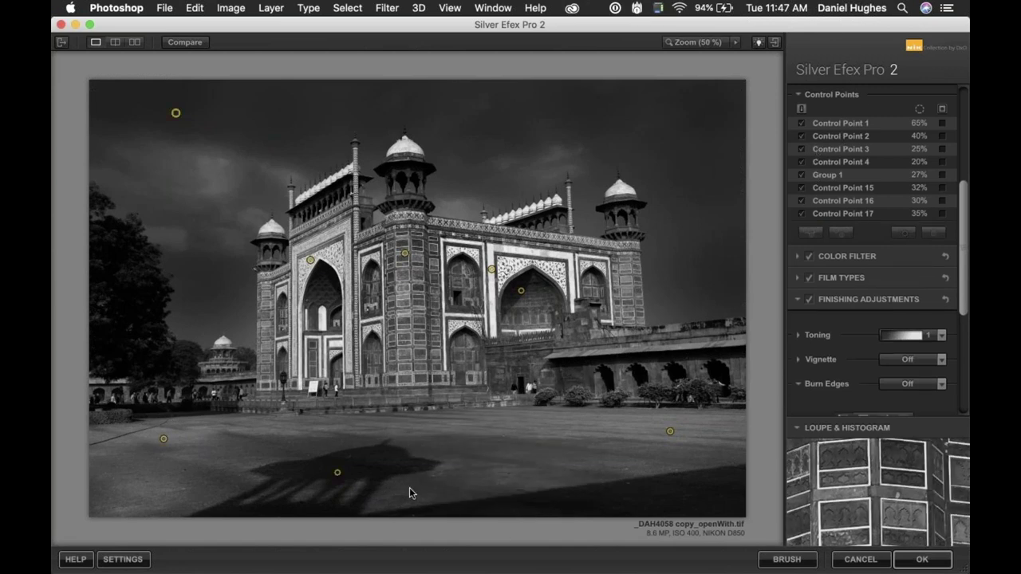
{"action": "left_click", "coordinate": [469, 451]}
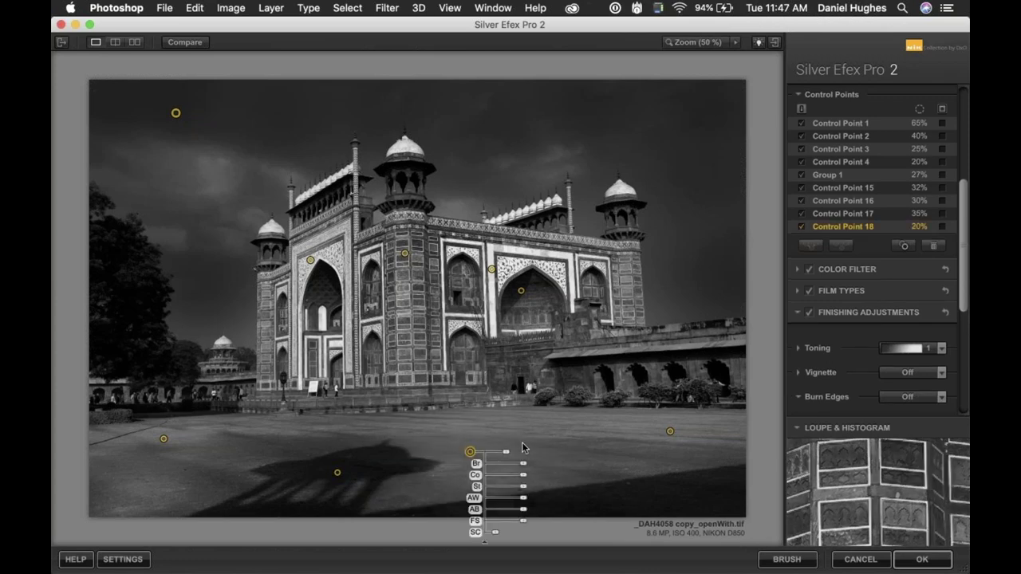
{"action": "left_click_drag", "start_coordinate": [504, 452], "coordinate": [519, 453]}
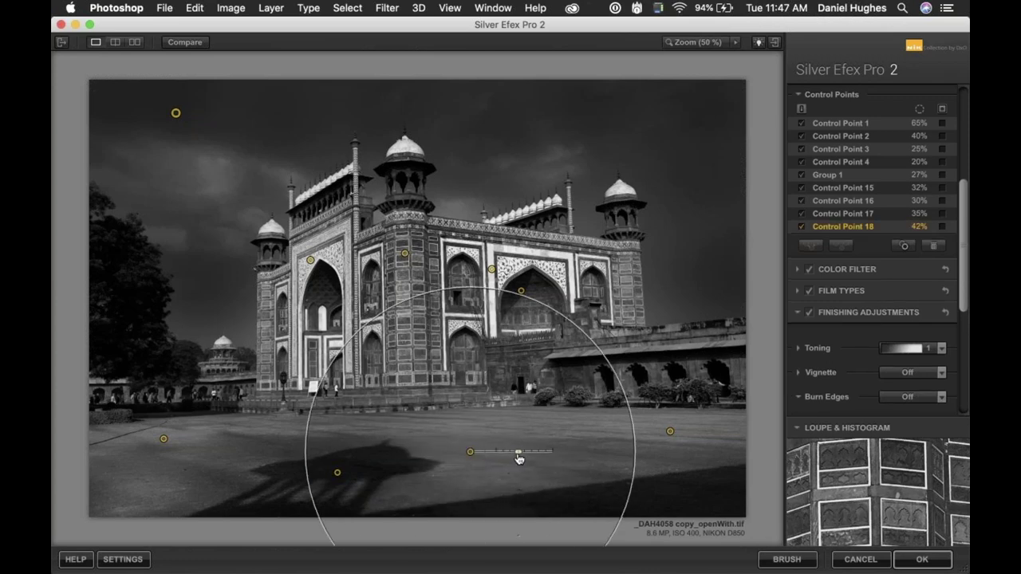
{"action": "left_click", "coordinate": [496, 400]}
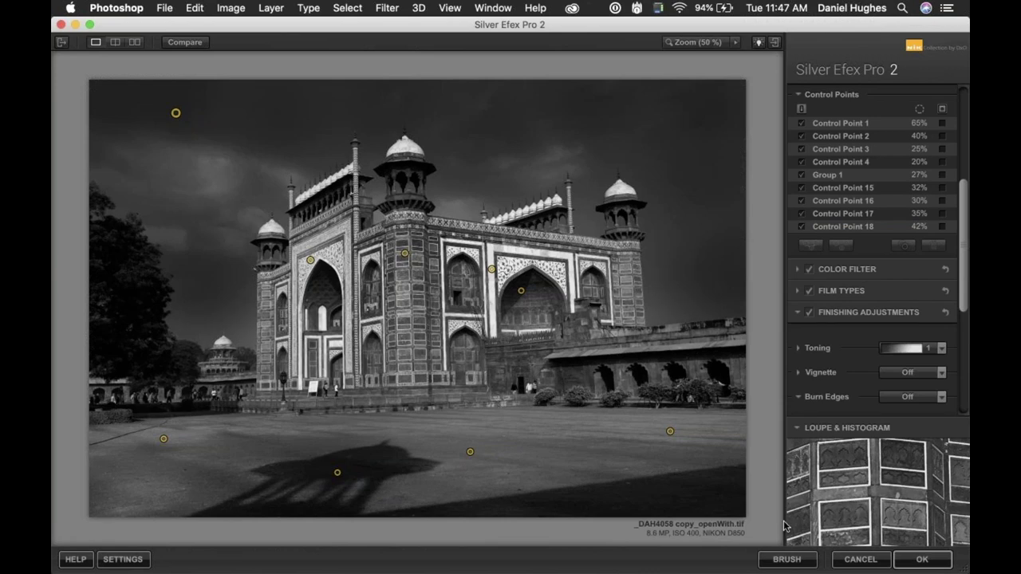
- Apply the black-and-white edits to the Photoshop document and move the Selective Tool window clear of the layers
{"action": "left_click", "coordinate": [921, 559]}
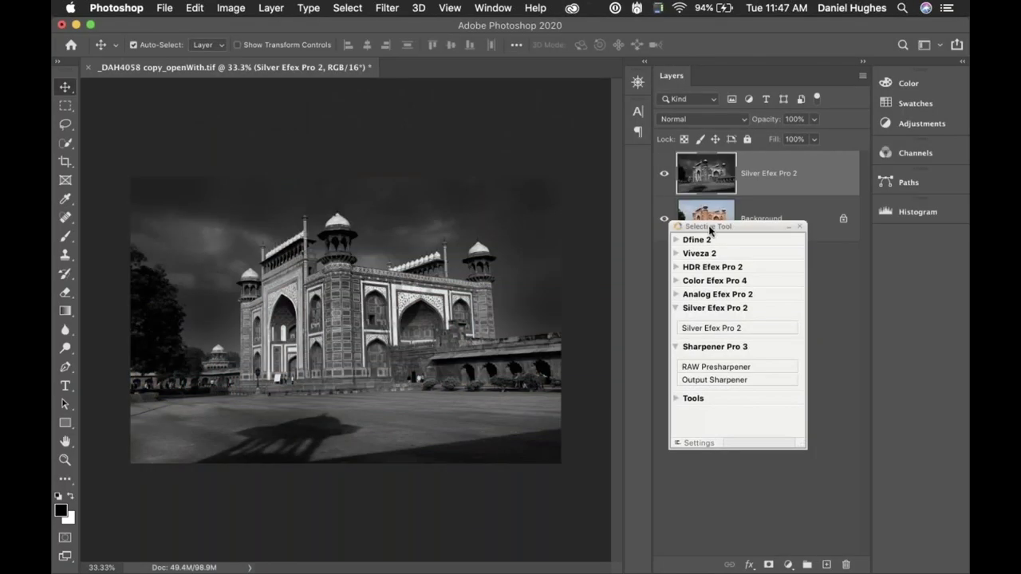
{"action": "left_click_drag", "start_coordinate": [713, 229], "coordinate": [871, 299]}
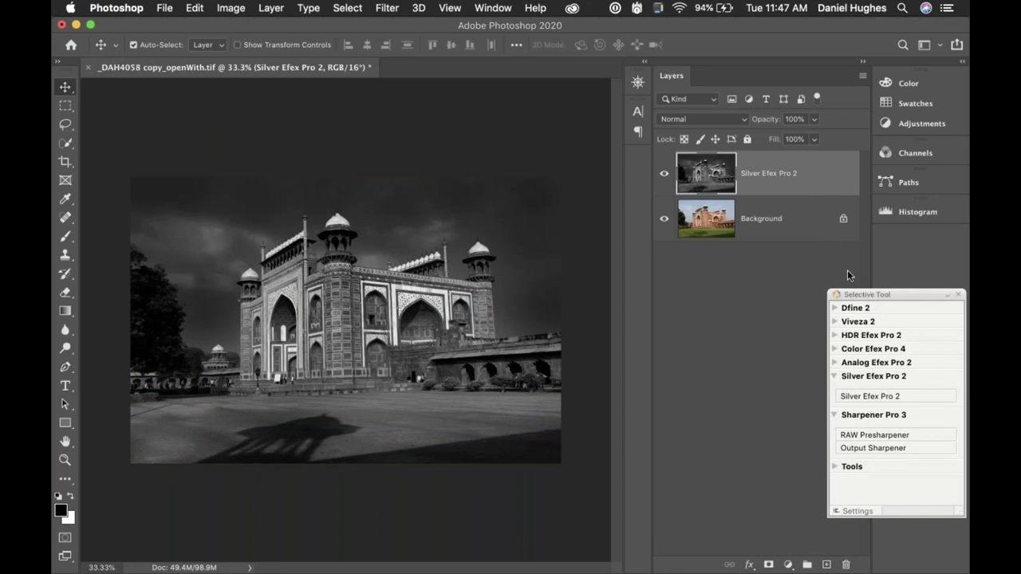
- Toggle the visibility of the Silver Efex Pro 2 layer to compare the black-and-white result with the colour original
{"action": "left_click", "coordinate": [664, 173]}
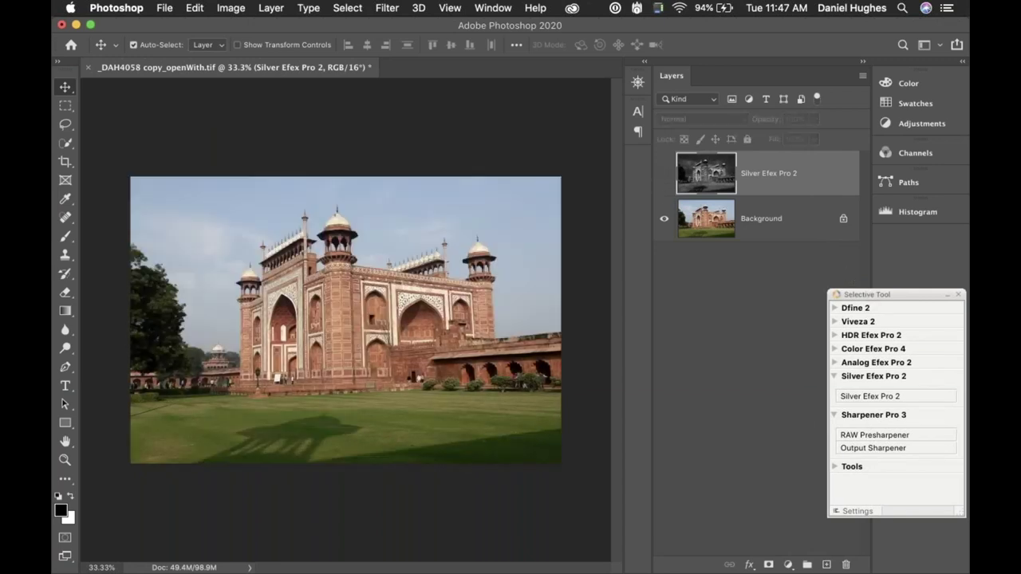
{"action": "left_click", "coordinate": [663, 173]}
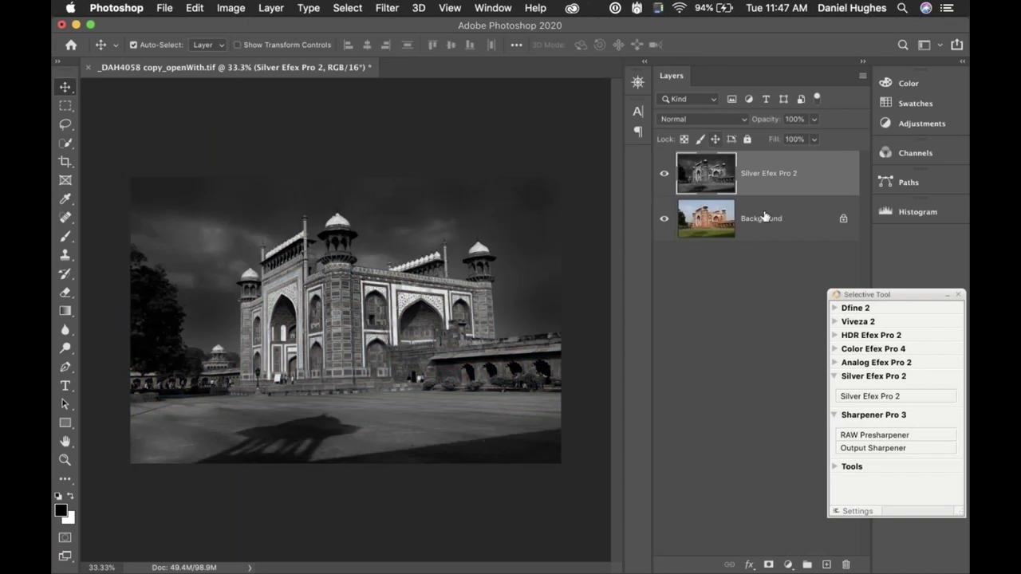
{"action": "left_click", "coordinate": [699, 232]}
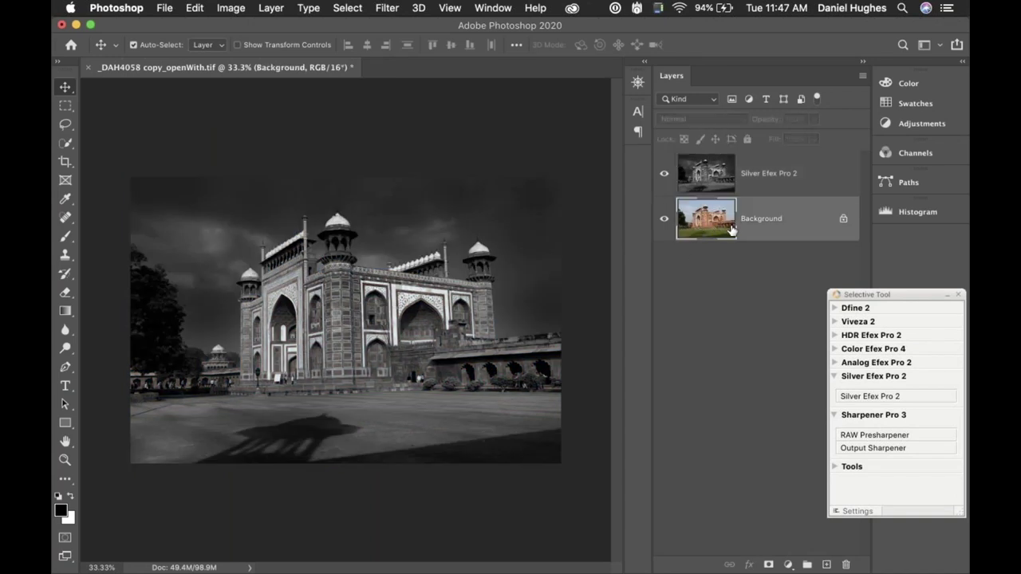
{"action": "left_click", "coordinate": [718, 182]}
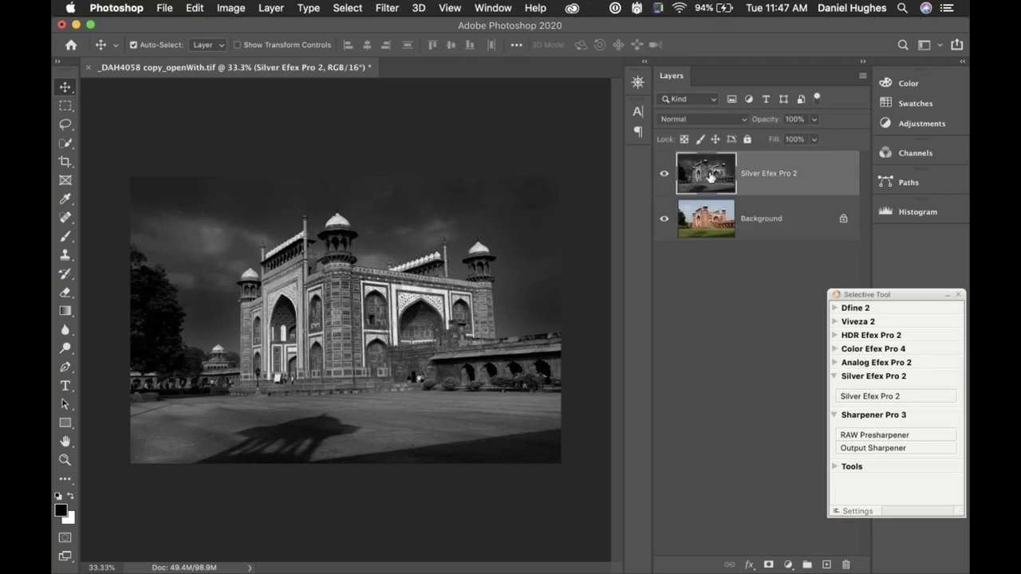
{"action": "left_click", "coordinate": [663, 179]}
{"action": "left_click", "coordinate": [664, 178]}
{"action": "left_click", "coordinate": [664, 179]}
{"action": "left_click", "coordinate": [664, 178]}
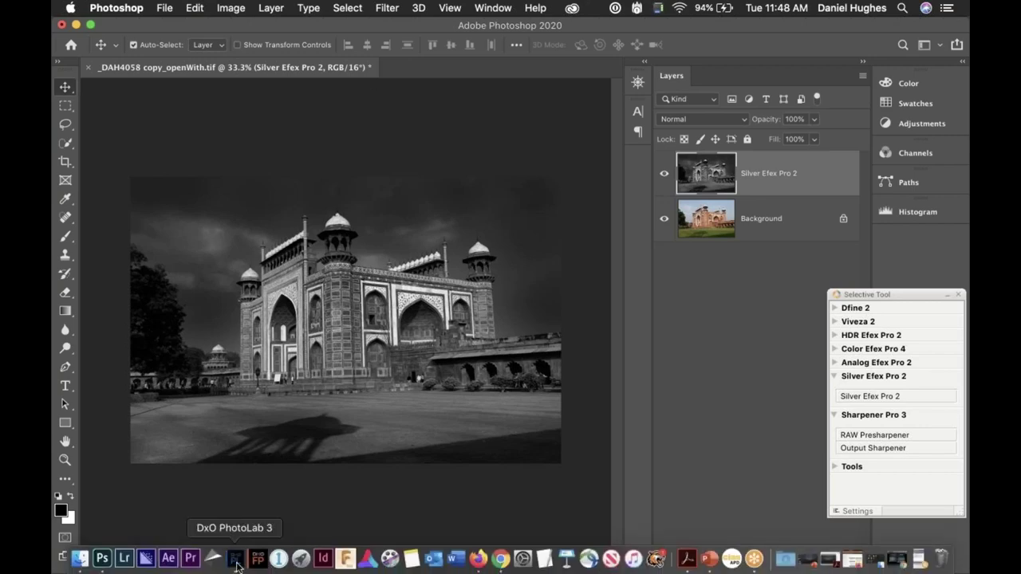
- Switch to DxO PhotoLab 3 and open the photo of the tree on red rock, 160408 - Westcoast Roadtrip - 6191 copy.nef
{"action": "left_click", "coordinate": [236, 562]}
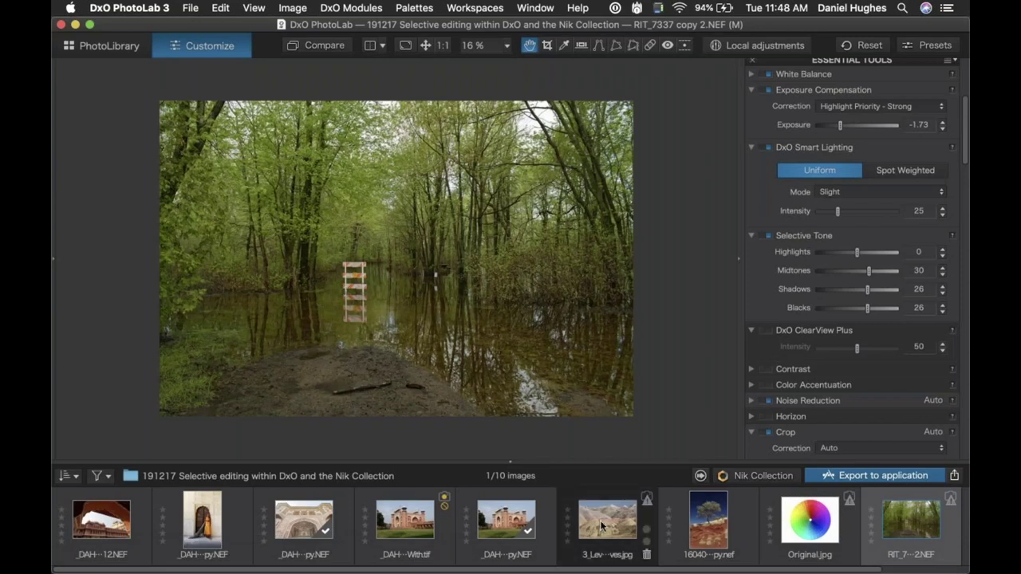
{"action": "scroll", "coordinate": [600, 525], "scroll_direction": "right", "scroll_amount": 3}
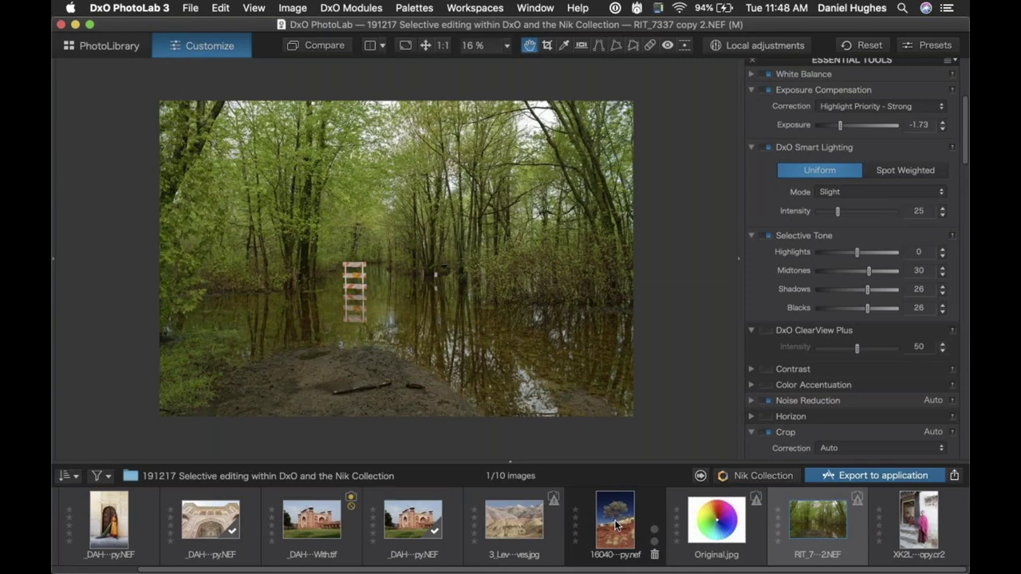
{"action": "mouse_move", "coordinate": [616, 525]}
{"action": "key", "text": "Left"}
{"action": "key", "text": "Left"}
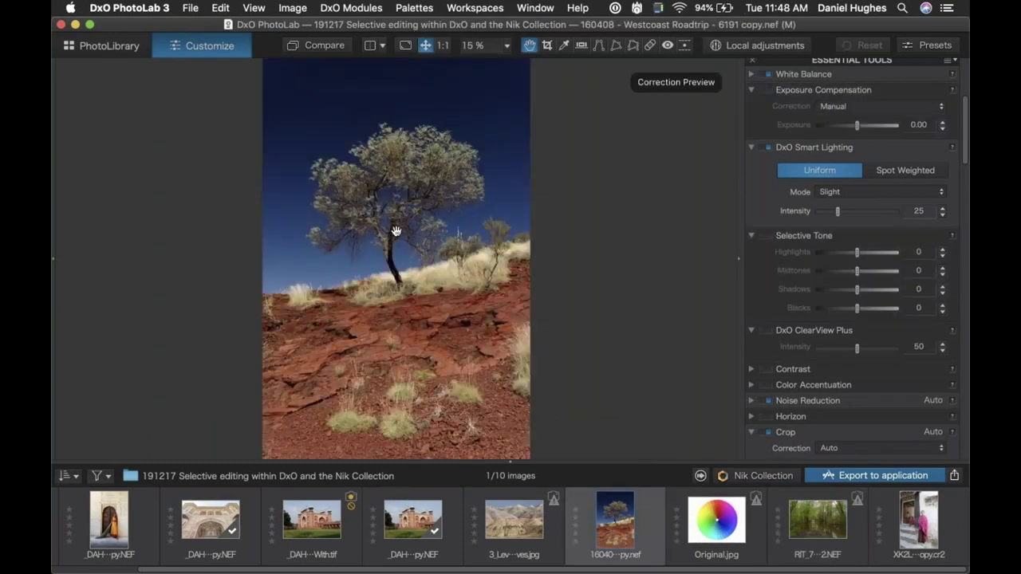
- Export the tree photo to Adobe Photoshop 2020 as a 16-bit TIFF at 240 ppi with the Adobe RGB profile
{"action": "left_click", "coordinate": [954, 475]}
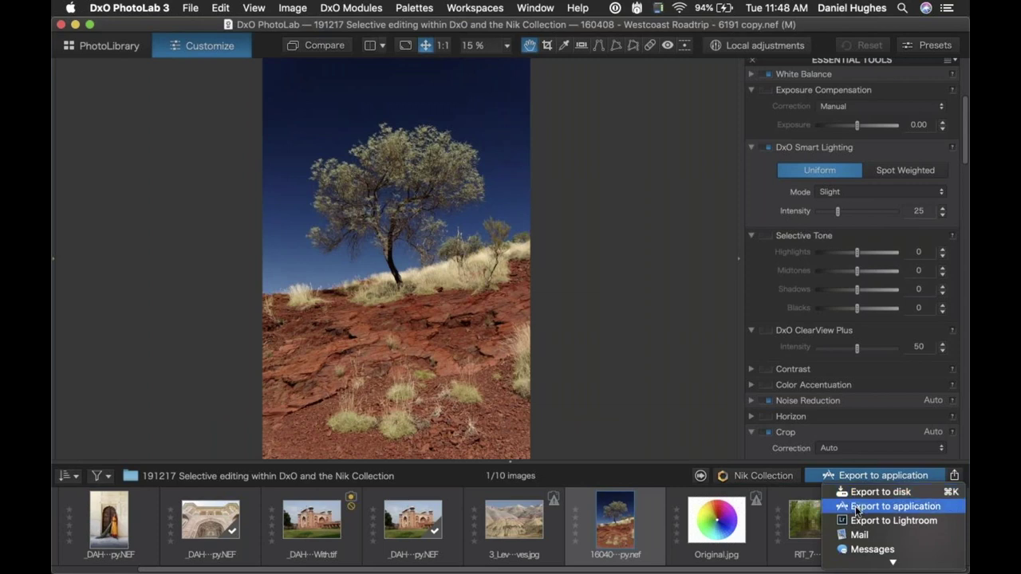
{"action": "left_click", "coordinate": [648, 389]}
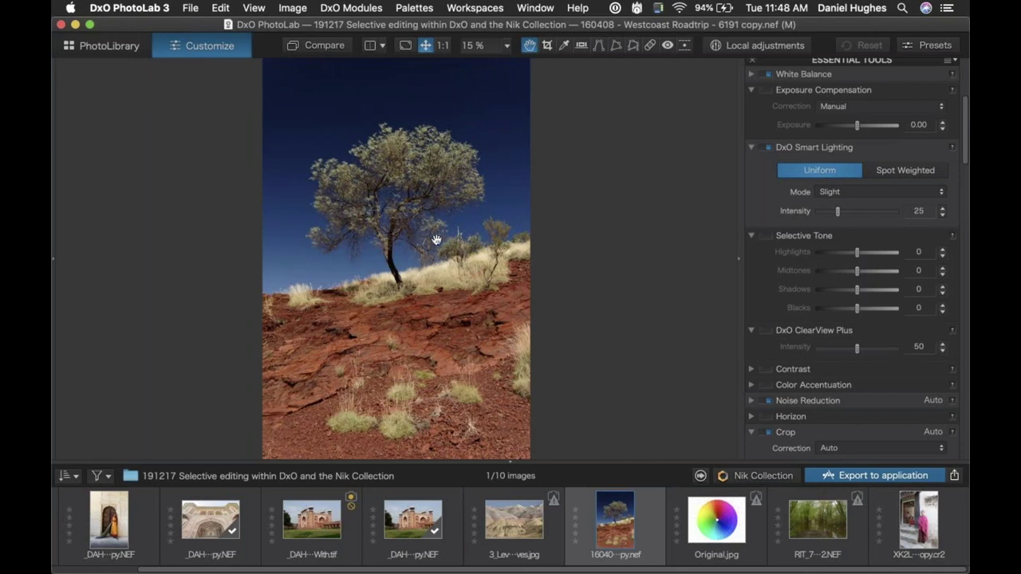
{"action": "left_click", "coordinate": [953, 475]}
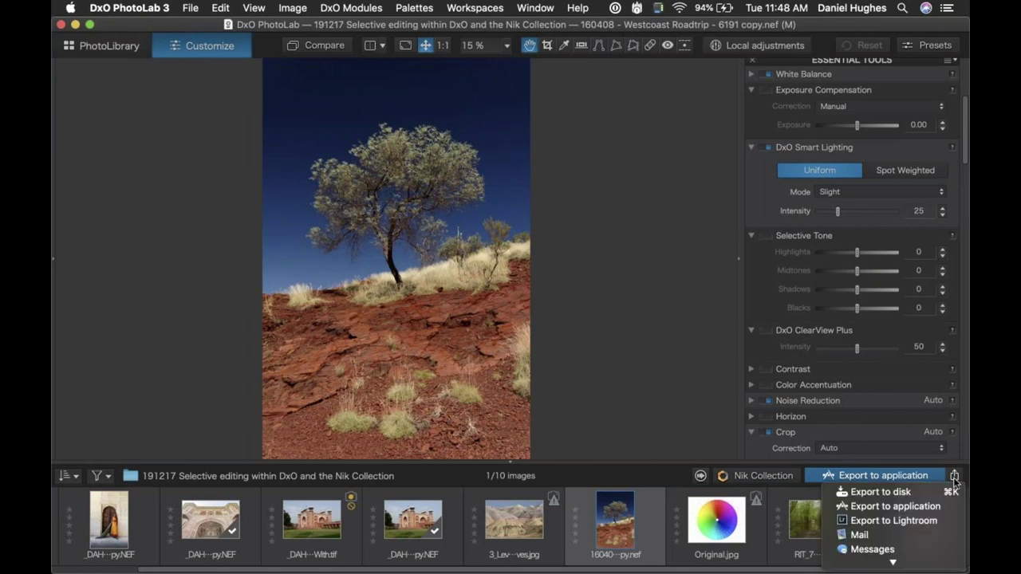
{"action": "left_click", "coordinate": [879, 509]}
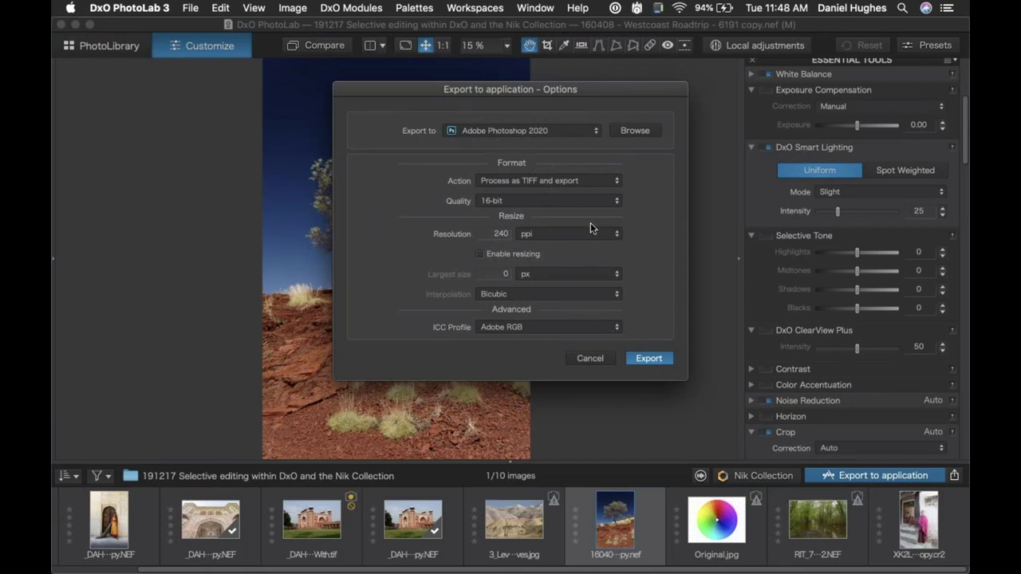
{"action": "left_click", "coordinate": [518, 330]}
{"action": "left_click", "coordinate": [523, 332]}
{"action": "left_click", "coordinate": [510, 328]}
{"action": "left_click", "coordinate": [500, 328]}
{"action": "left_click", "coordinate": [646, 358]}
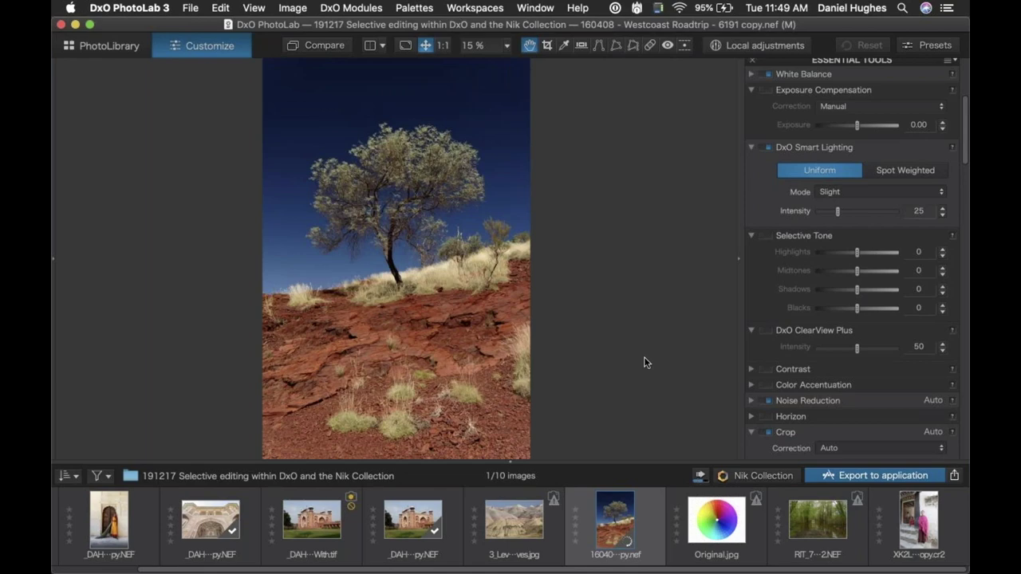
- Switch to Photoshop, move the Selective Tool window closer to the photo and launch Silver Efex Pro 2 on the tree image
{"action": "key", "text": "super+Tab"}
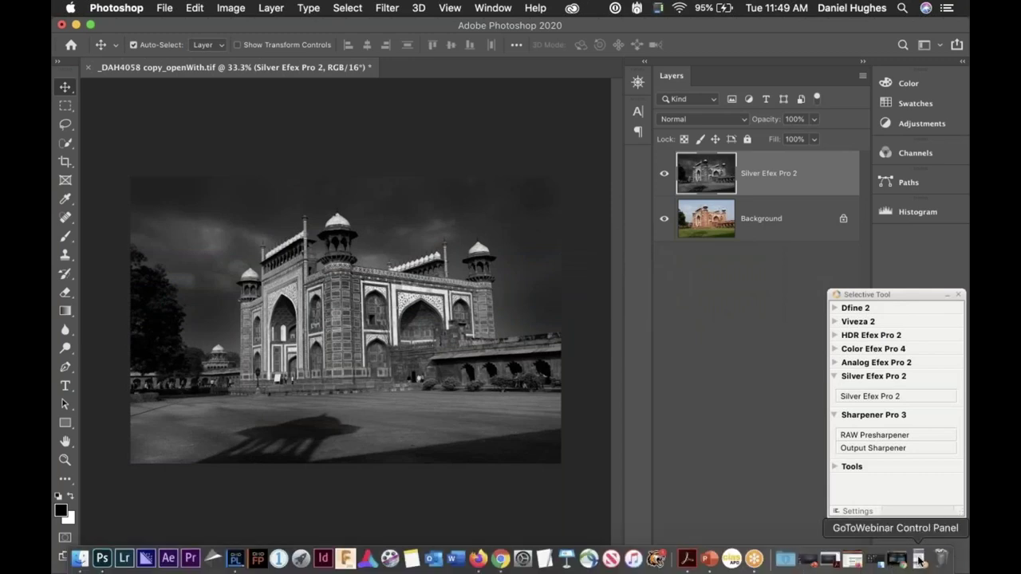
{"action": "left_click", "coordinate": [886, 561]}
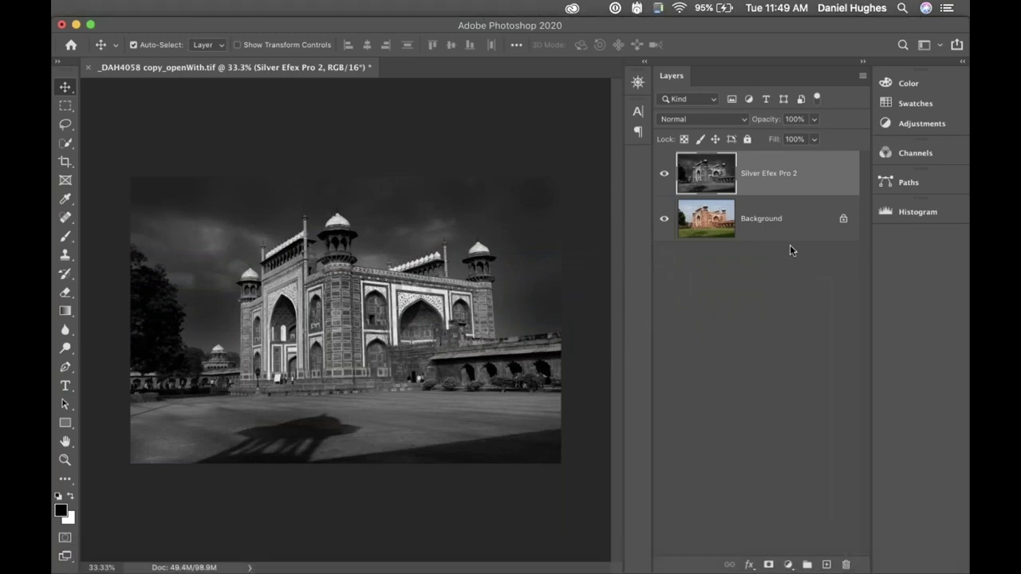
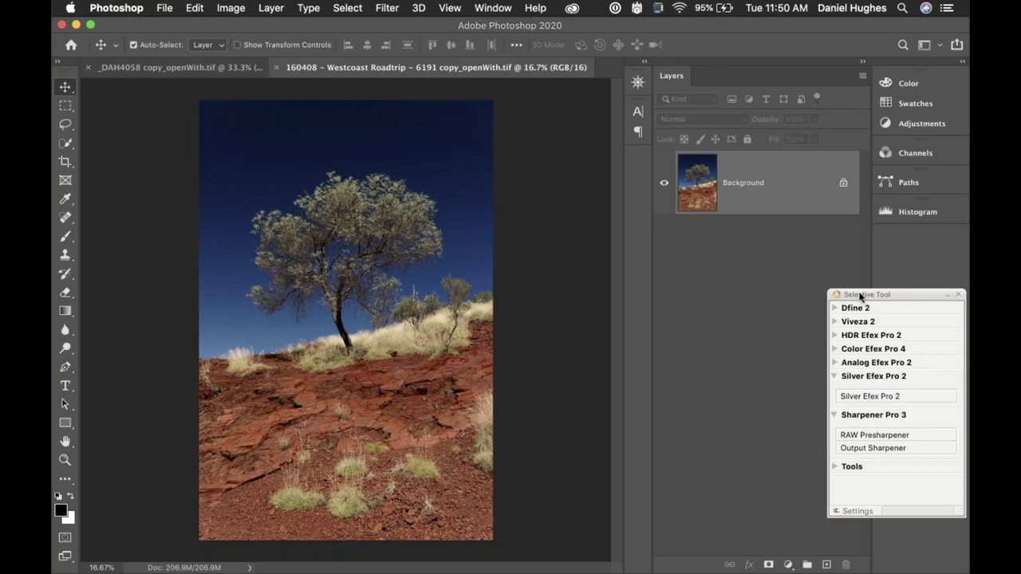
{"action": "left_click_drag", "start_coordinate": [858, 296], "coordinate": [659, 271]}
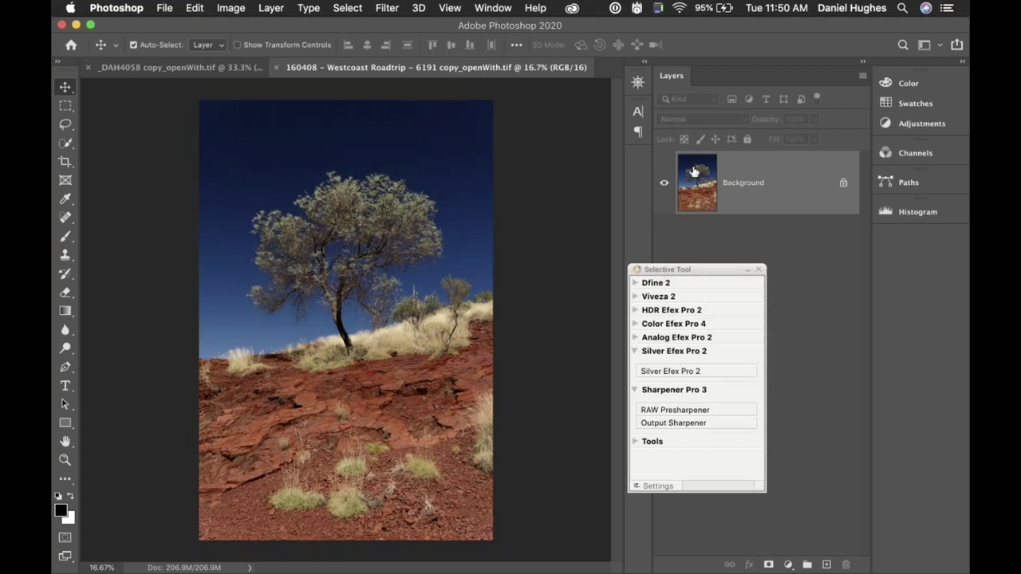
{"action": "left_click", "coordinate": [659, 371]}
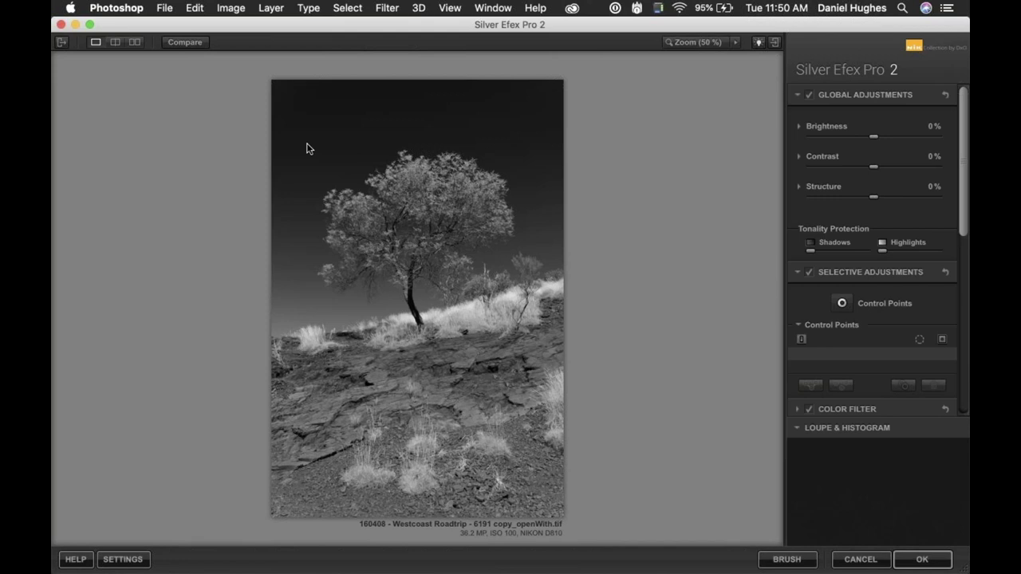
- Browse the custom presets and the full preset library, and apply the 044 Ominous Fade preset to the tree photo
{"action": "left_click", "coordinate": [63, 42]}
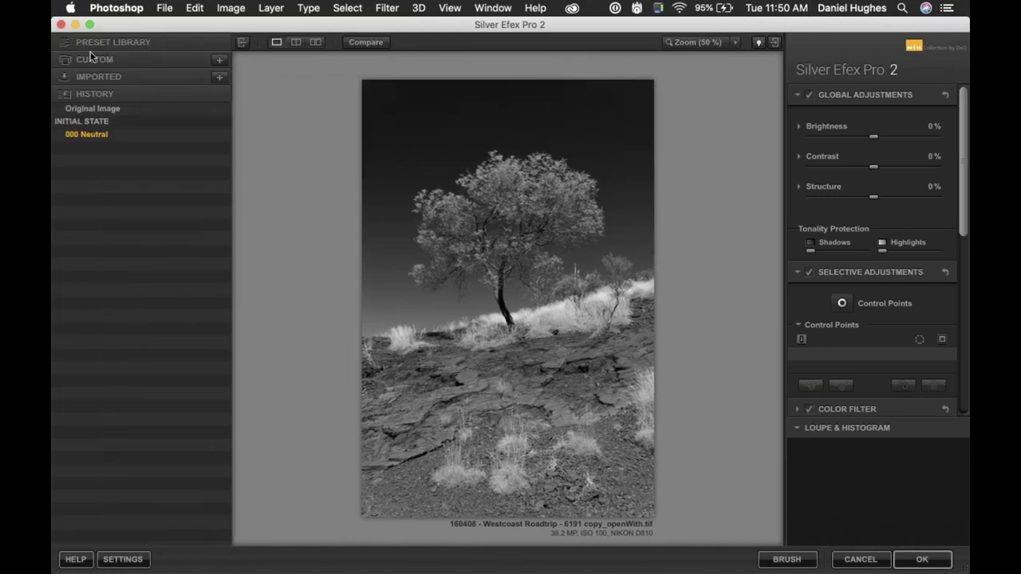
{"action": "left_click", "coordinate": [90, 58]}
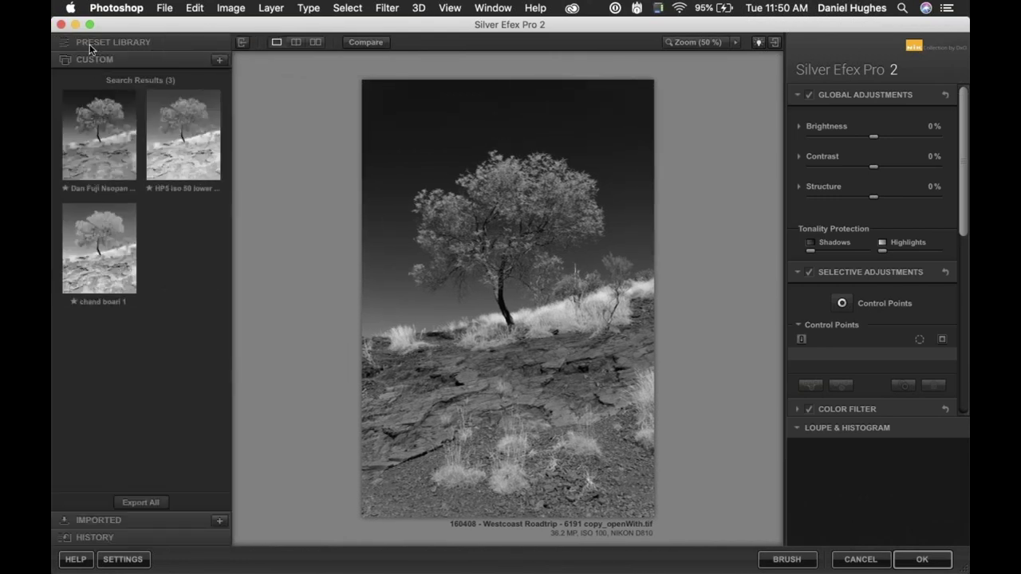
{"action": "left_click", "coordinate": [90, 44]}
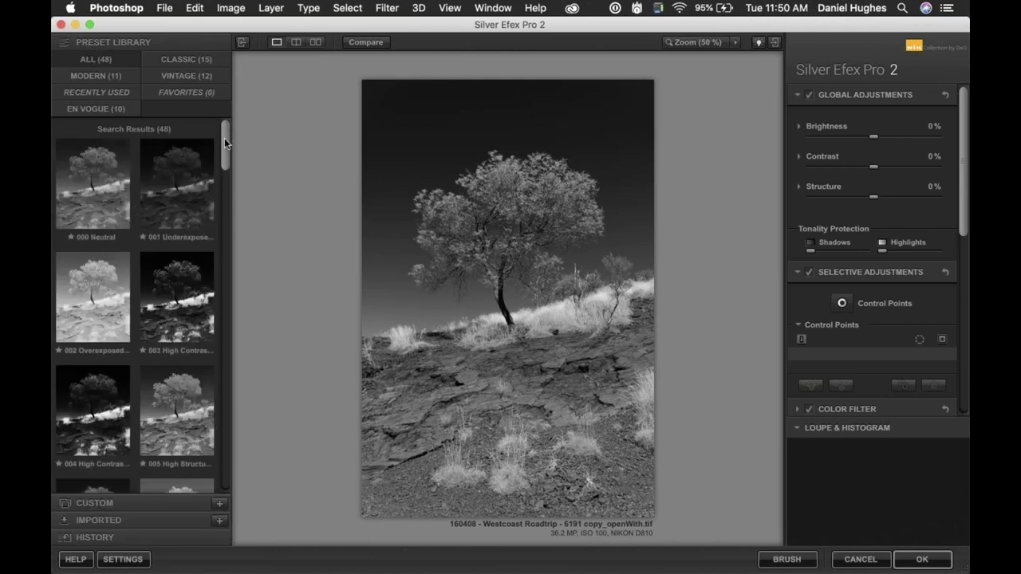
{"action": "left_click_drag", "start_coordinate": [224, 138], "coordinate": [232, 438]}
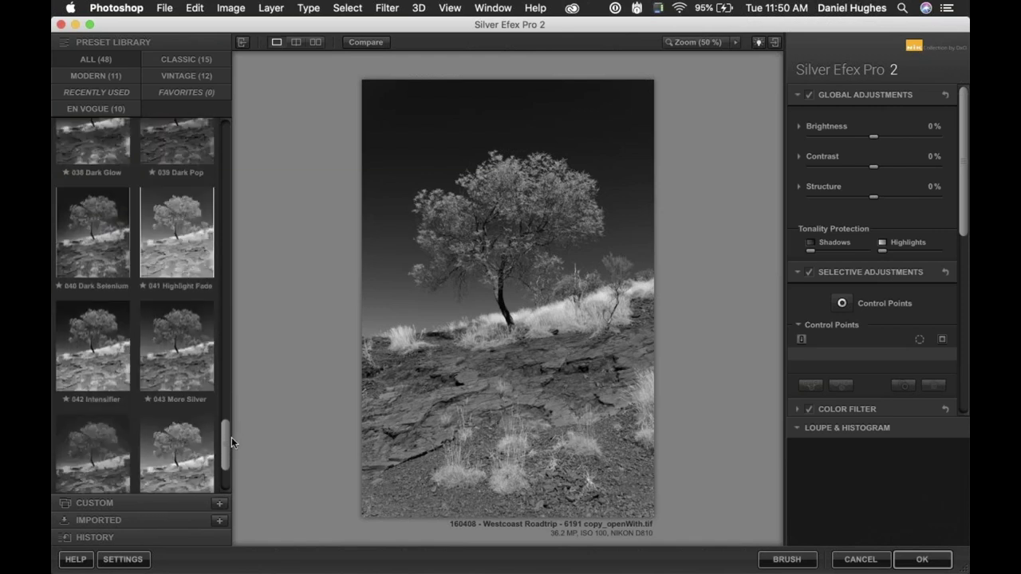
{"action": "left_click", "coordinate": [88, 103]}
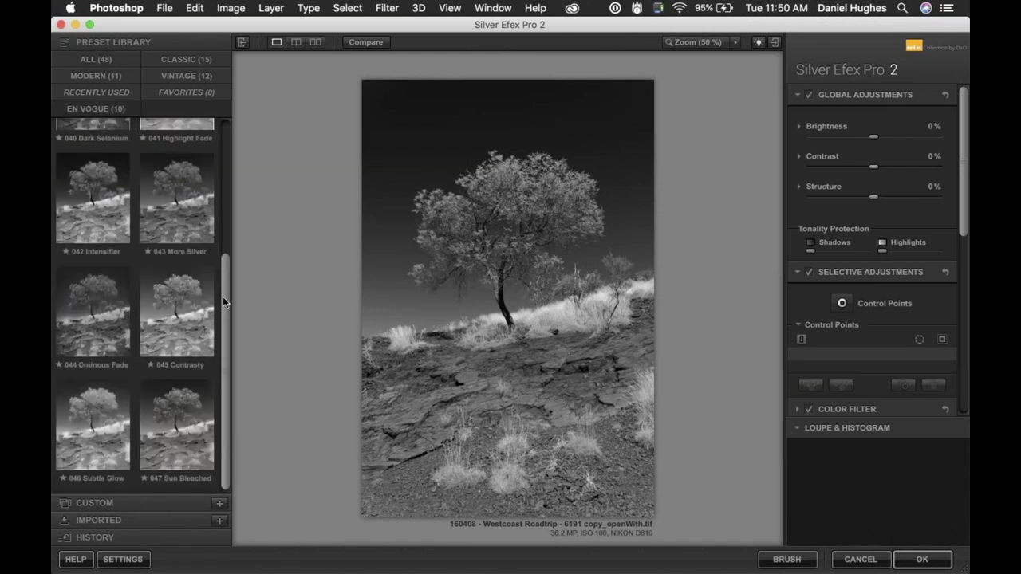
{"action": "left_click", "coordinate": [99, 314]}
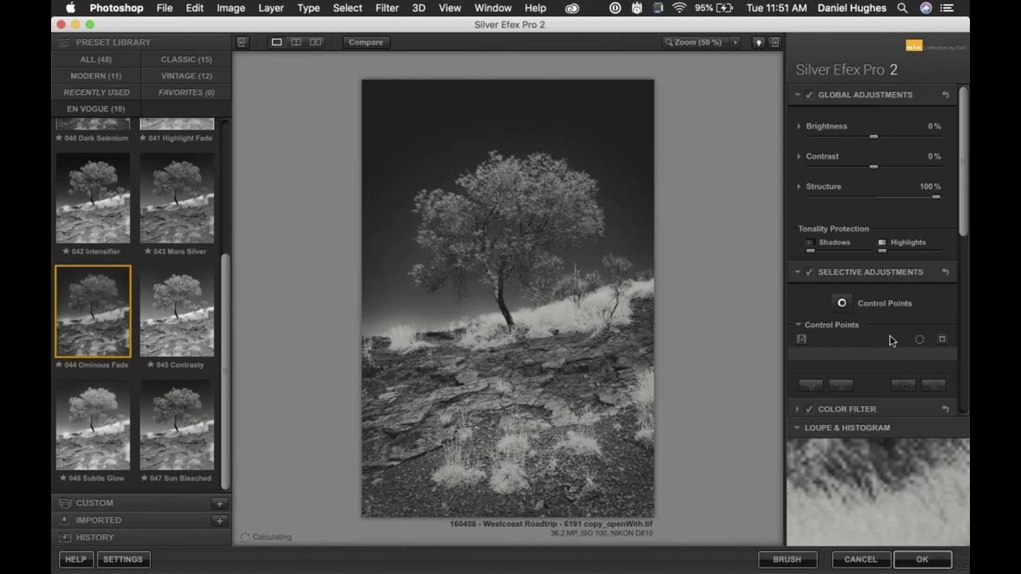
- Review the finishing adjustments and film type settings, and return the black-and-white effect to Photoshop as a layer for brushing in
{"action": "scroll", "coordinate": [899, 303], "scroll_direction": "down", "scroll_amount": 10}
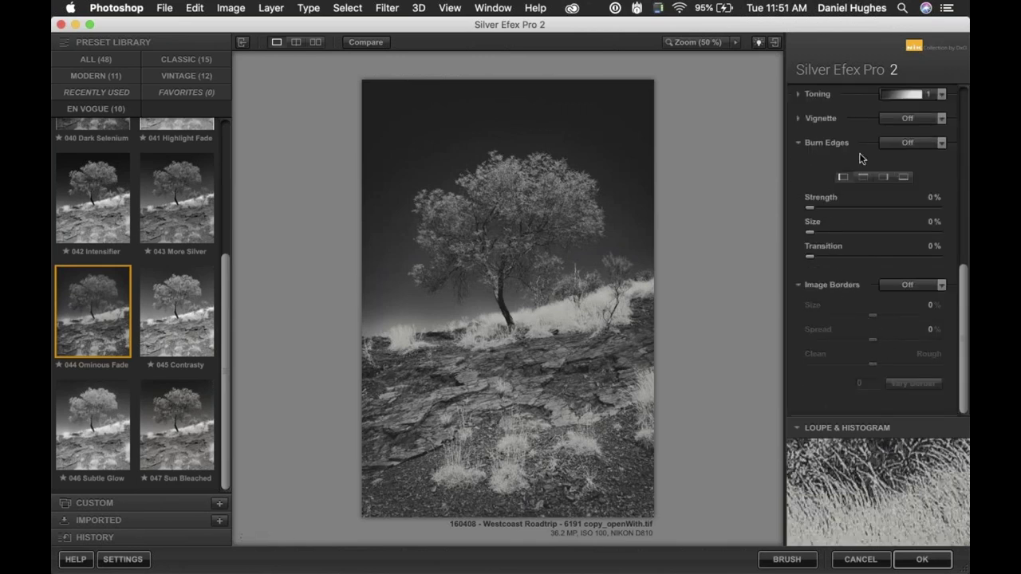
{"action": "left_click_drag", "start_coordinate": [963, 277], "coordinate": [955, 186]}
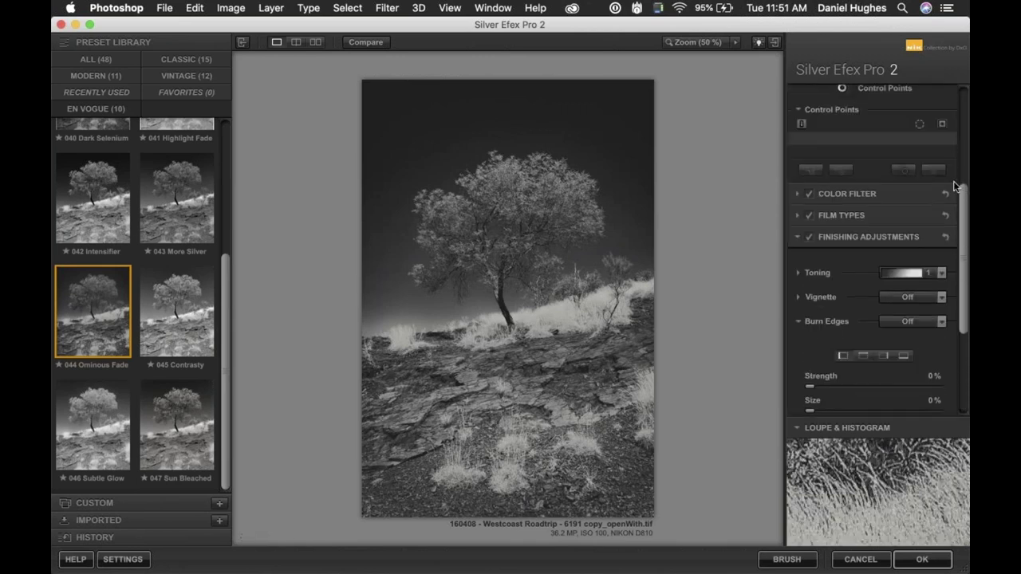
{"action": "scroll", "coordinate": [955, 186], "scroll_direction": "up", "scroll_amount": 3}
{"action": "left_click", "coordinate": [832, 276]}
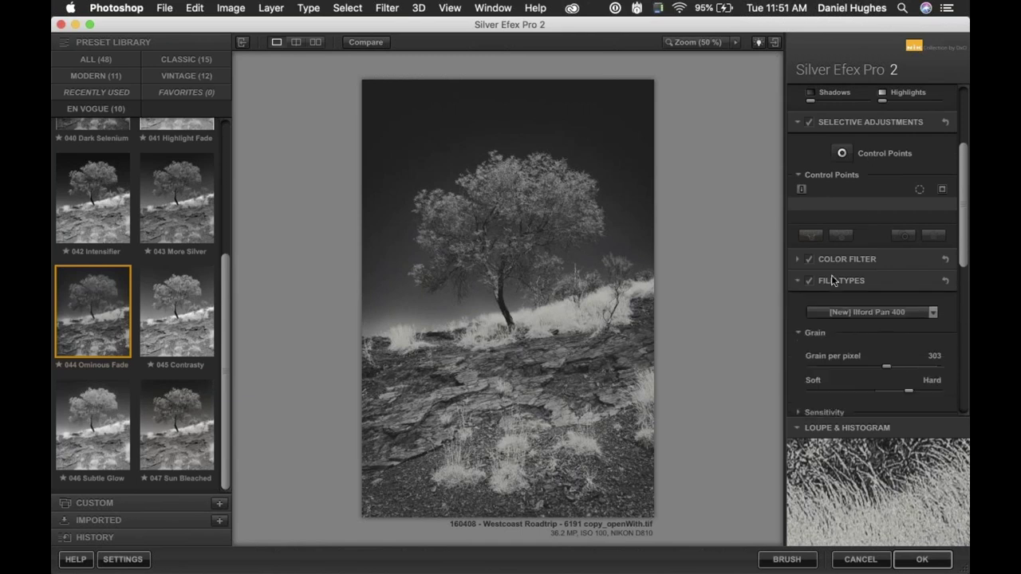
{"action": "left_click_drag", "start_coordinate": [886, 181], "coordinate": [968, 186]}
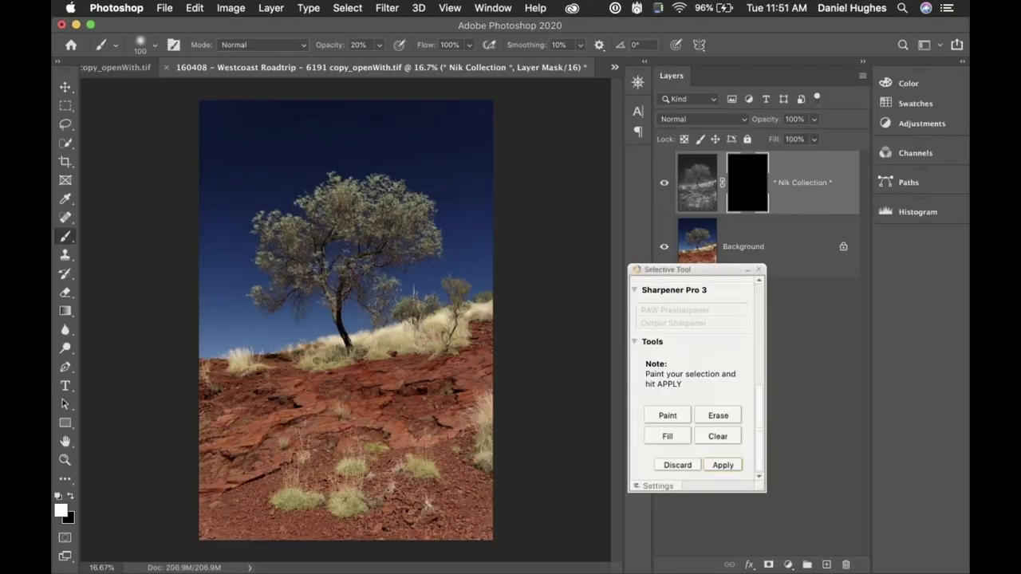
- Enlarge the Selective Tool window slightly and place it beside the tree photo so its painting tools are accessible
{"action": "left_click_drag", "start_coordinate": [658, 270], "coordinate": [539, 86]}
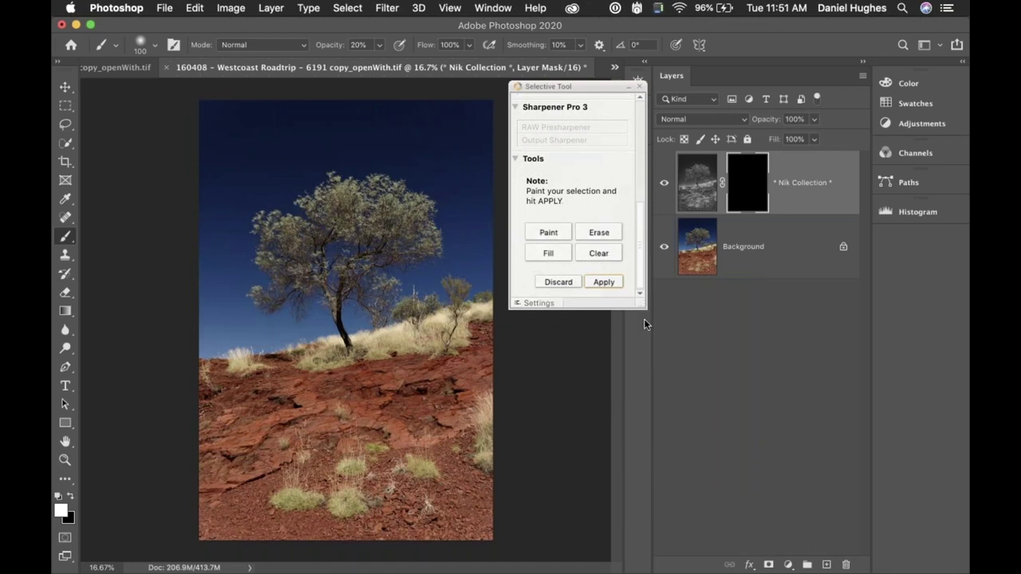
{"action": "left_click_drag", "start_coordinate": [644, 318], "coordinate": [656, 351]}
{"action": "left_click_drag", "start_coordinate": [579, 91], "coordinate": [593, 290]}
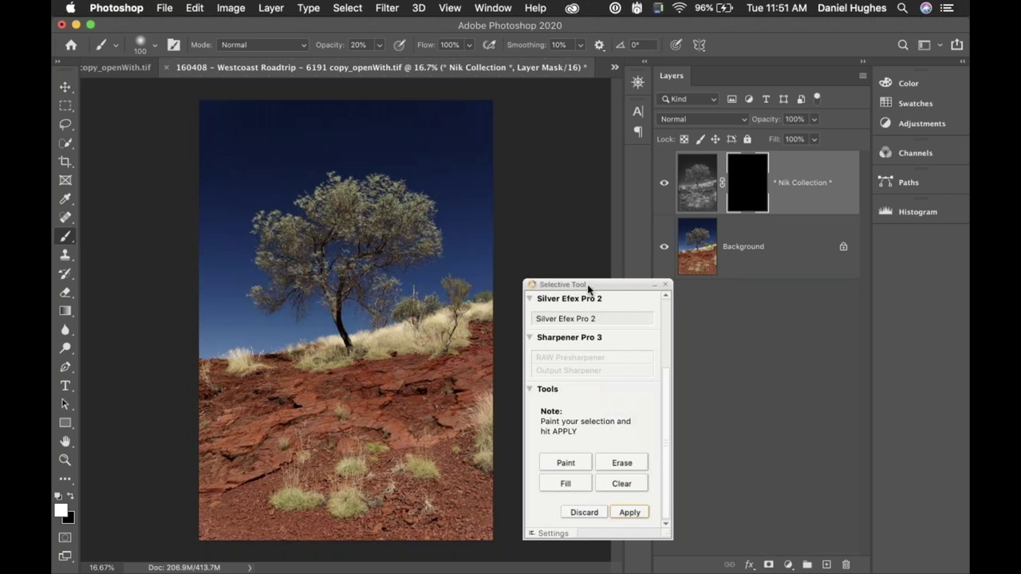
{"action": "left_click_drag", "start_coordinate": [598, 285], "coordinate": [594, 231]}
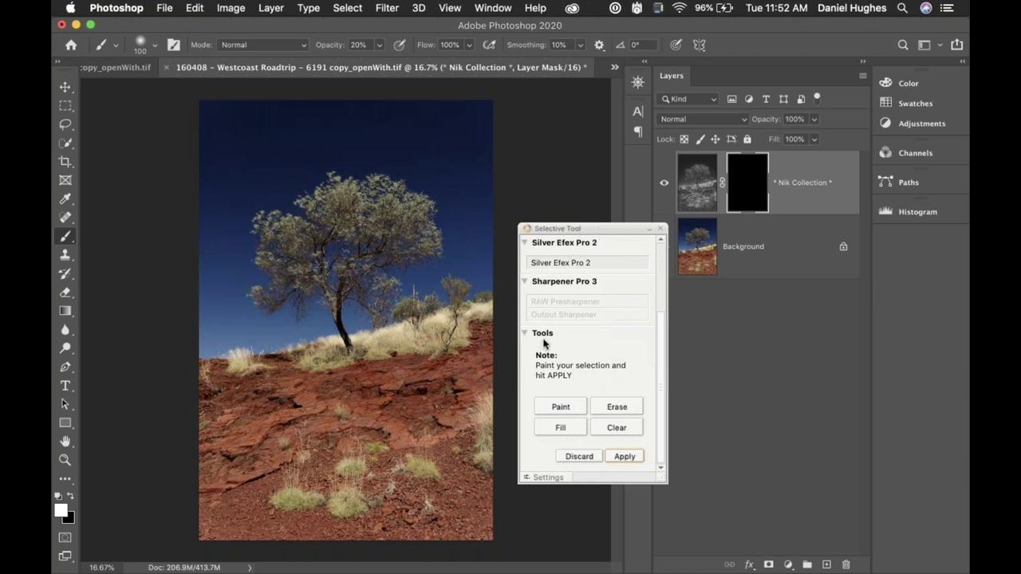
- Fill the whole image with the black-and-white effect, and clear it again from the layer mask
{"action": "left_click", "coordinate": [555, 431]}
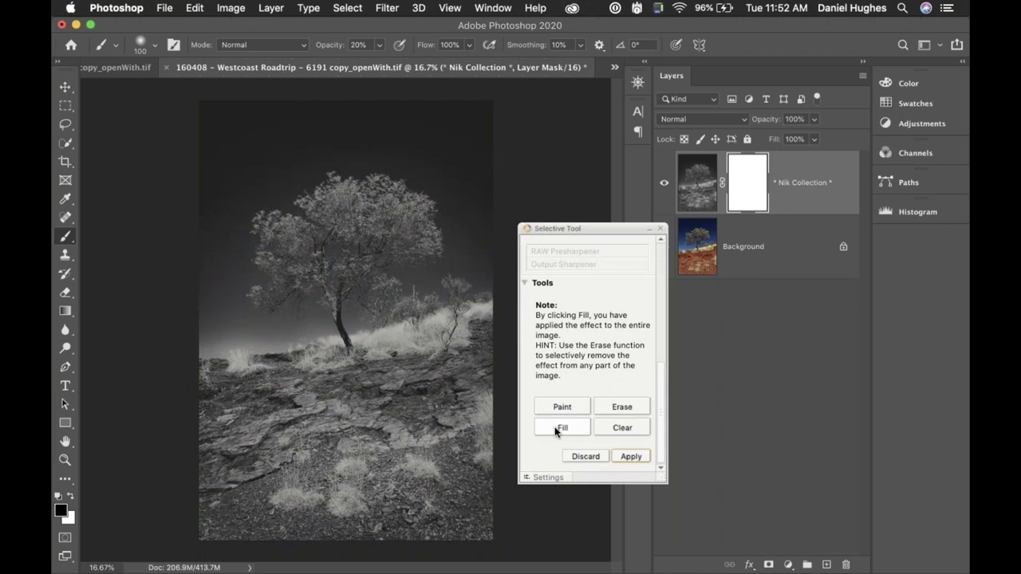
{"action": "left_click", "coordinate": [619, 428]}
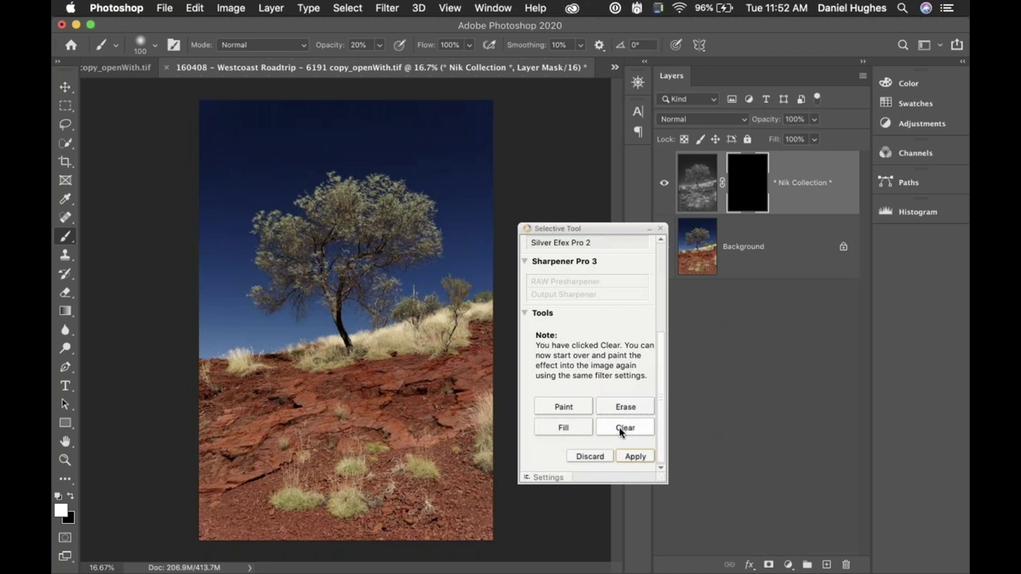
- Set up Paint mode with a 1400 px brush and dab the effect onto the red ground at 20% opacity
{"action": "left_click", "coordinate": [563, 408]}
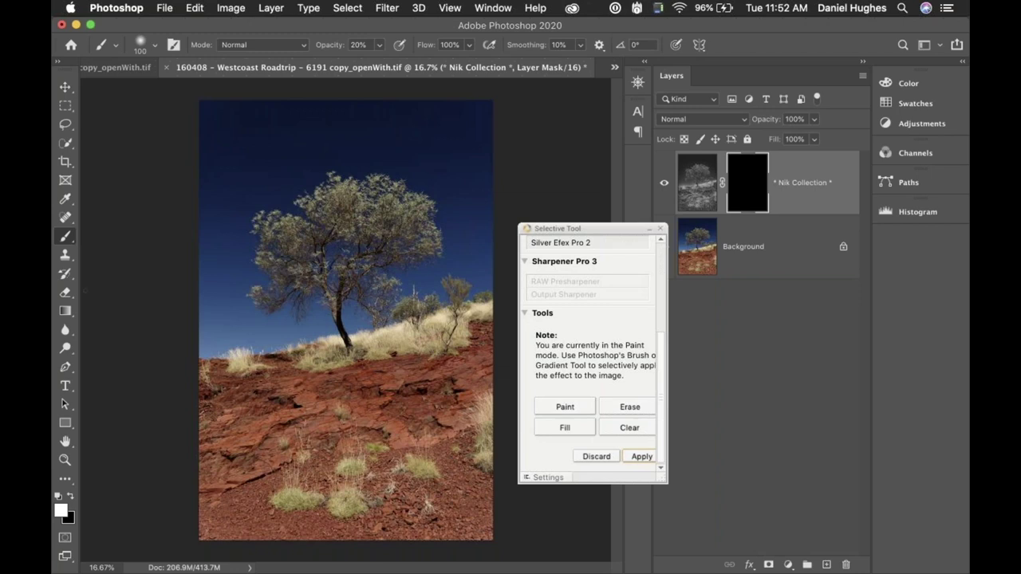
{"action": "key", "text": "bracketright"}
{"action": "key", "text": "bracketright"}
{"action": "key", "text": "bracketright"}
{"action": "key", "text": "bracketright"}
{"action": "key", "text": "bracketright"}
{"action": "key", "text": "bracketright"}
{"action": "key", "text": "bracketright"}
{"action": "left_click", "coordinate": [247, 379]}
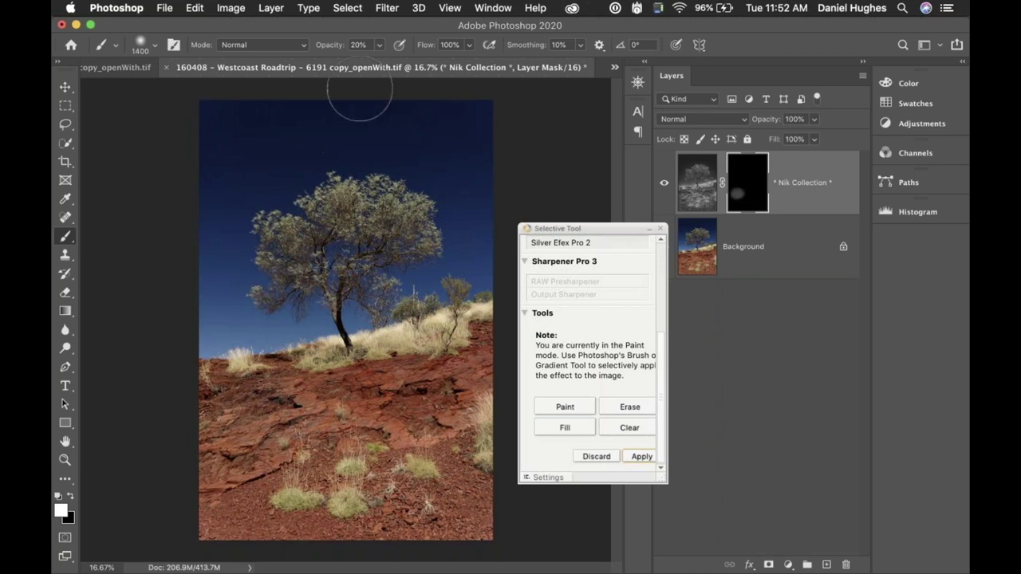
- Raise the brush opacity to 100% and paint the black-and-white effect over the rocky ground and grass
{"action": "left_click", "coordinate": [357, 46]}
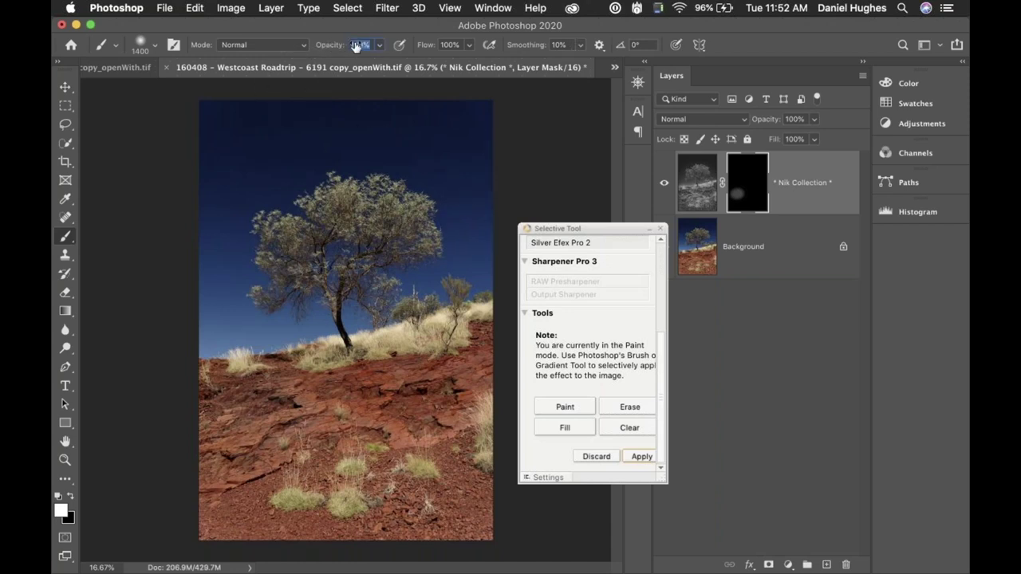
{"action": "key", "text": "Return"}
{"action": "mouse_move", "coordinate": [255, 394]}
{"action": "left_mouse_down"}
{"action": "mouse_move", "coordinate": [206, 399]}
{"action": "mouse_move", "coordinate": [208, 389]}
{"action": "mouse_move", "coordinate": [310, 386]}
{"action": "mouse_move", "coordinate": [204, 428]}
{"action": "mouse_move", "coordinate": [191, 502]}
{"action": "mouse_move", "coordinate": [250, 519]}
{"action": "mouse_move", "coordinate": [258, 540]}
{"action": "mouse_move", "coordinate": [420, 570]}
{"action": "mouse_move", "coordinate": [346, 549]}
{"action": "mouse_move", "coordinate": [517, 531]}
{"action": "mouse_move", "coordinate": [275, 506]}
{"action": "mouse_move", "coordinate": [474, 475]}
{"action": "mouse_move", "coordinate": [486, 405]}
{"action": "mouse_move", "coordinate": [509, 360]}
{"action": "mouse_move", "coordinate": [439, 375]}
{"action": "mouse_move", "coordinate": [474, 339]}
{"action": "mouse_move", "coordinate": [350, 386]}
{"action": "mouse_move", "coordinate": [402, 369]}
{"action": "mouse_move", "coordinate": [299, 383]}
{"action": "mouse_move", "coordinate": [388, 345]}
{"action": "left_mouse_up"}
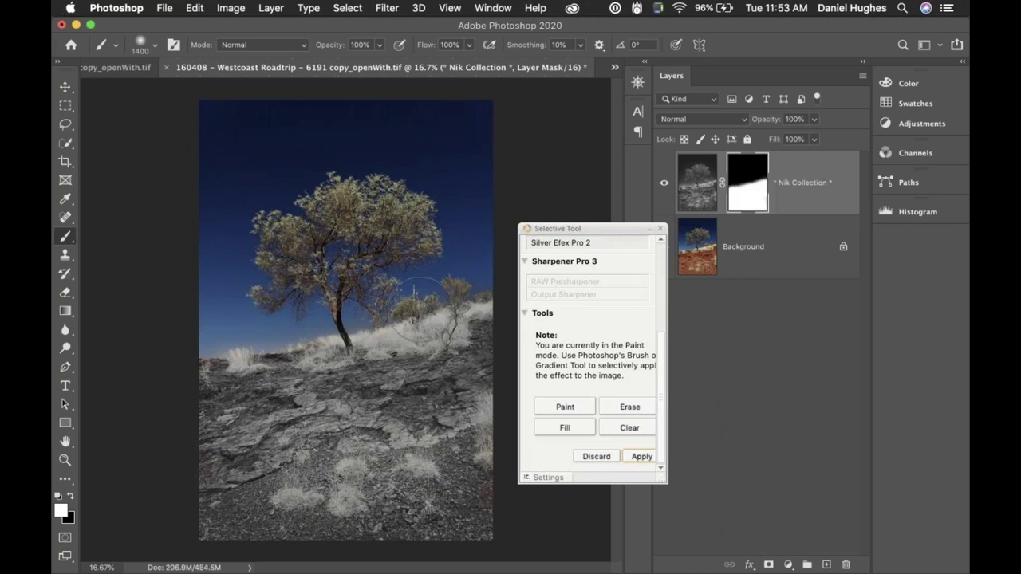
- Try erasing the effect from parts of the rocky ground with an 1100 px brush, and undo the strokes
{"action": "key", "text": "bracketleft"}
{"action": "key", "text": "bracketleft"}
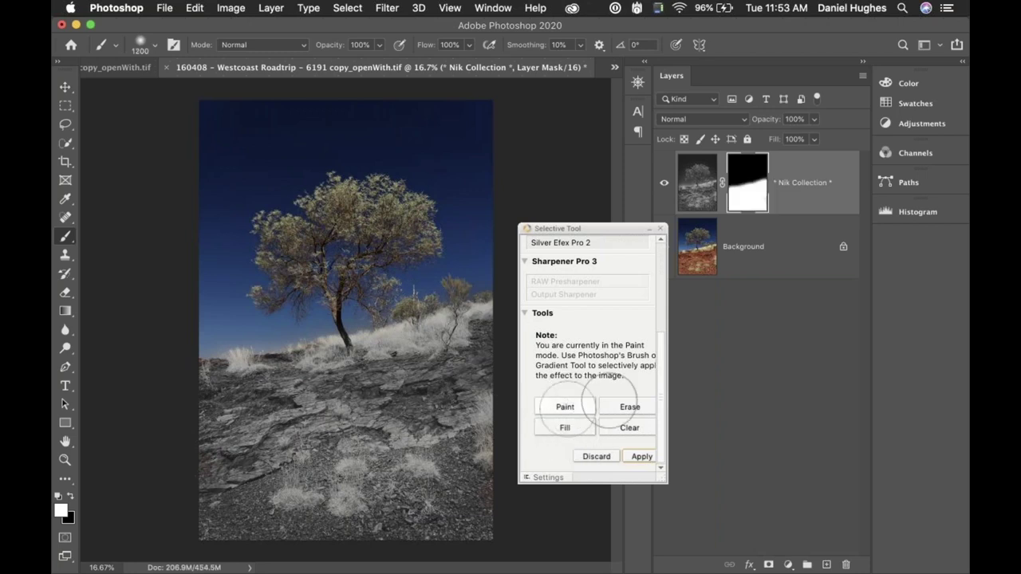
{"action": "left_click", "coordinate": [629, 407]}
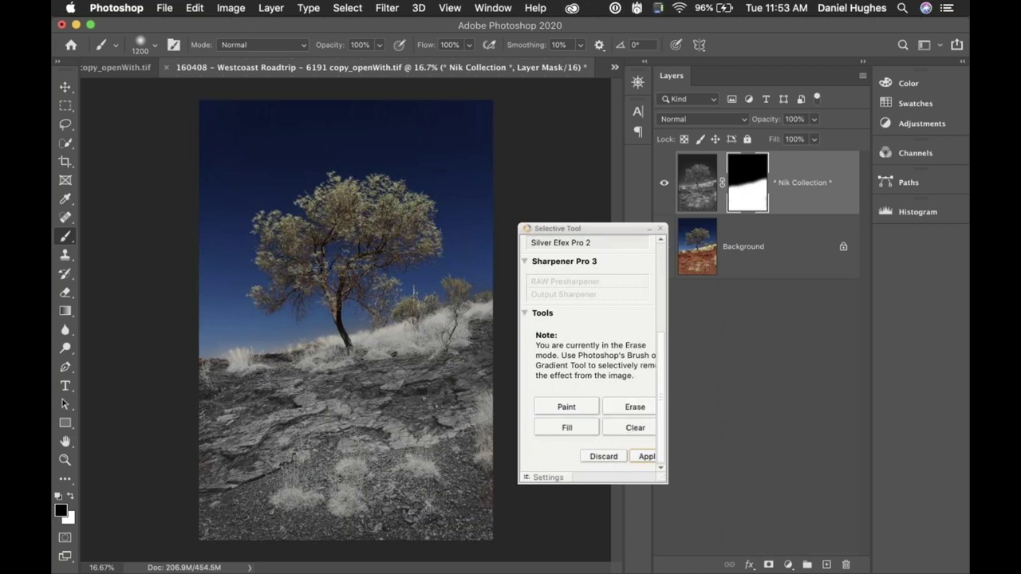
{"action": "key", "text": "bracketleft"}
{"action": "mouse_move", "coordinate": [349, 472]}
{"action": "left_mouse_down"}
{"action": "mouse_move", "coordinate": [311, 495]}
{"action": "mouse_move", "coordinate": [275, 486]}
{"action": "mouse_move", "coordinate": [275, 438]}
{"action": "mouse_move", "coordinate": [414, 403]}
{"action": "left_mouse_up"}
{"action": "key", "text": "super+z"}
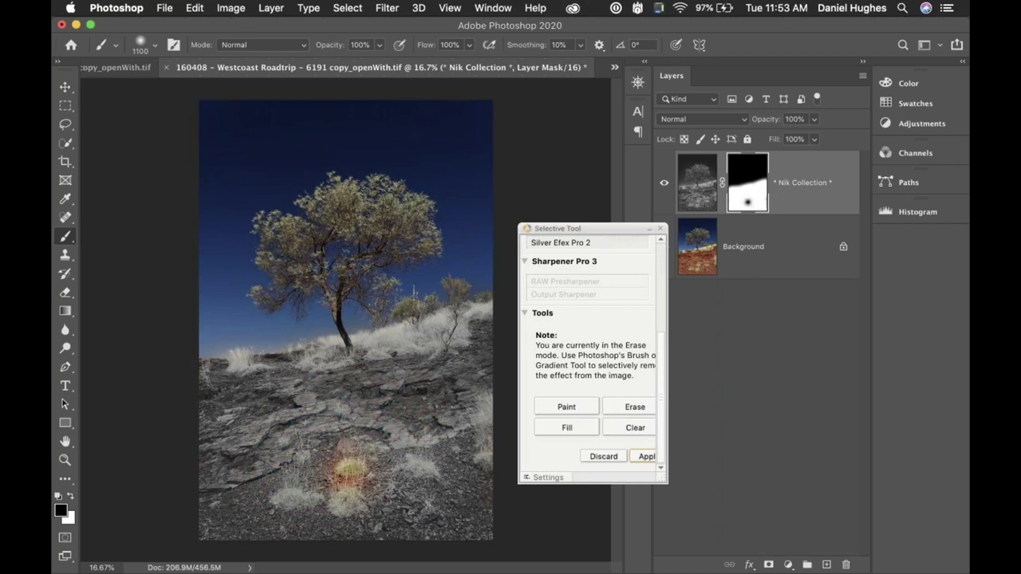
{"action": "left_click_drag", "start_coordinate": [231, 382], "coordinate": [241, 423]}
{"action": "key", "text": "super+z"}
{"action": "key", "text": "super+z"}
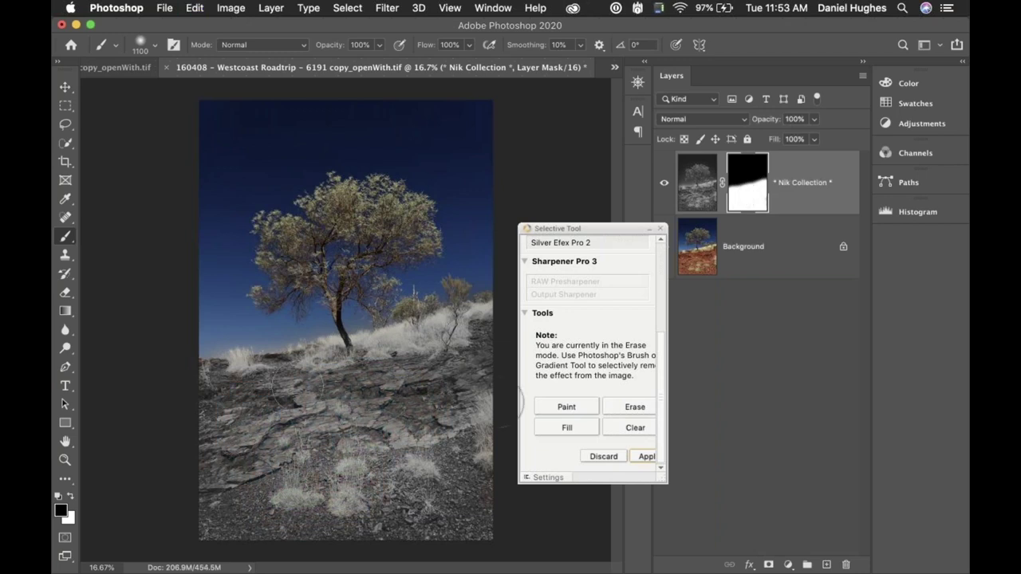
- Paint the effect over the shrubs on the slope, the tree and the sky, and undo the sky and tree painting
{"action": "left_click", "coordinate": [562, 407]}
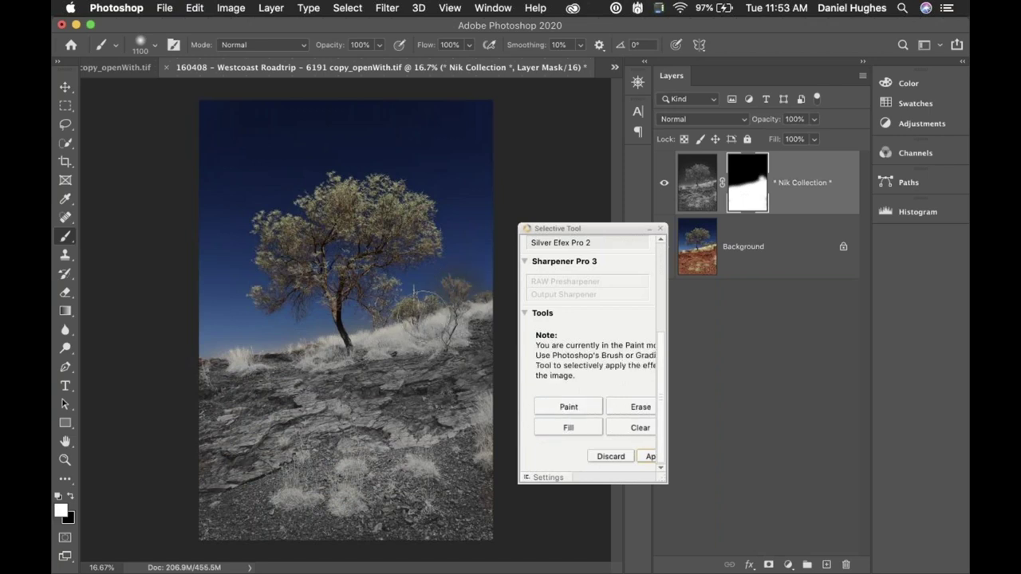
{"action": "mouse_move", "coordinate": [311, 367]}
{"action": "left_mouse_down"}
{"action": "mouse_move", "coordinate": [240, 223]}
{"action": "mouse_move", "coordinate": [289, 135]}
{"action": "mouse_move", "coordinate": [423, 120]}
{"action": "left_mouse_up"}
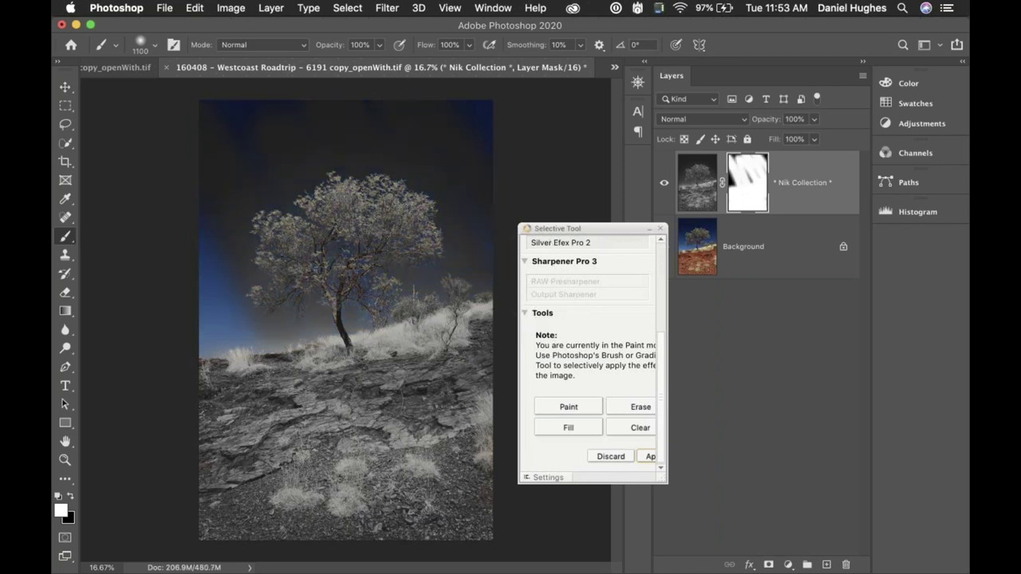
{"action": "key", "text": "super+z"}
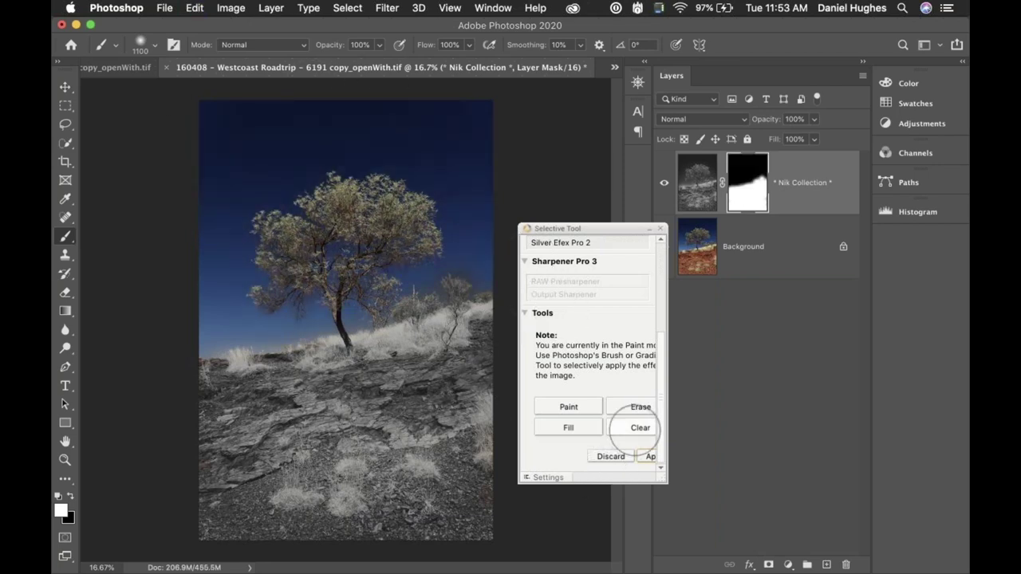
- Clear the painted mask and discard the Silver Efex Pro 2 effect layer
{"action": "left_click", "coordinate": [641, 428]}
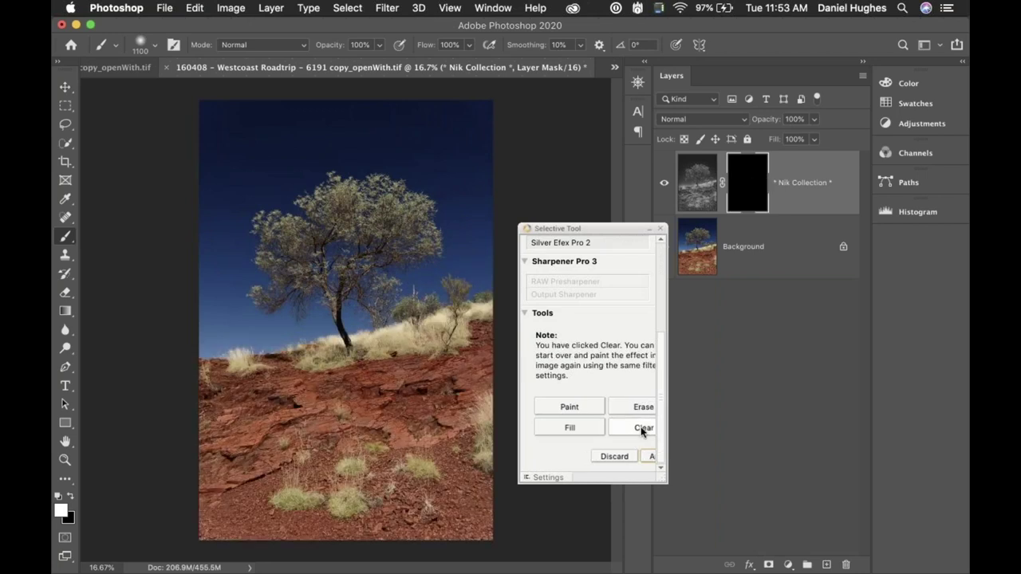
{"action": "left_click", "coordinate": [613, 458]}
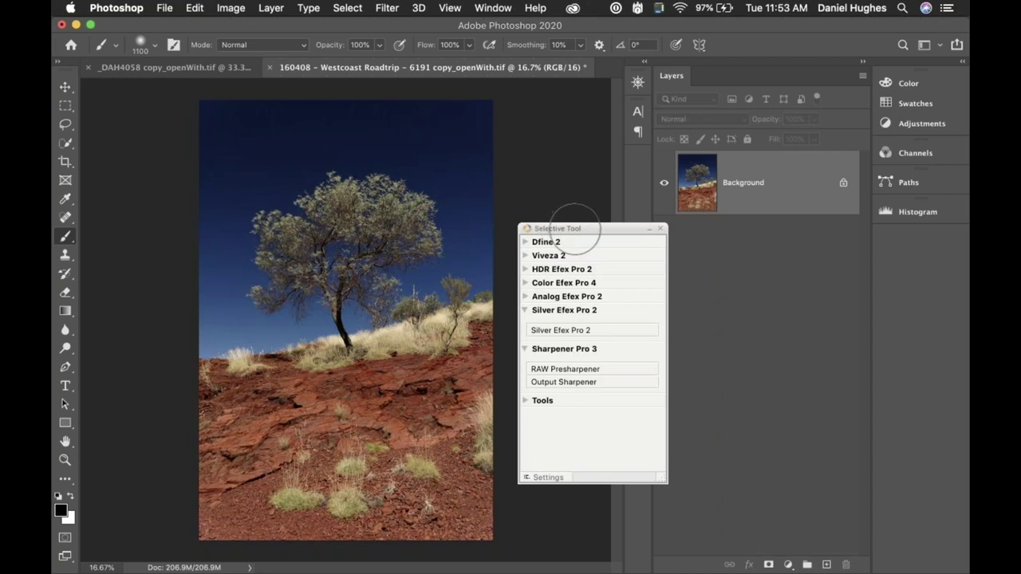
- Move the Selective Tool window away from the photo and launch Color Efex Pro 4 in a maximized window
{"action": "left_click_drag", "start_coordinate": [576, 236], "coordinate": [715, 267]}
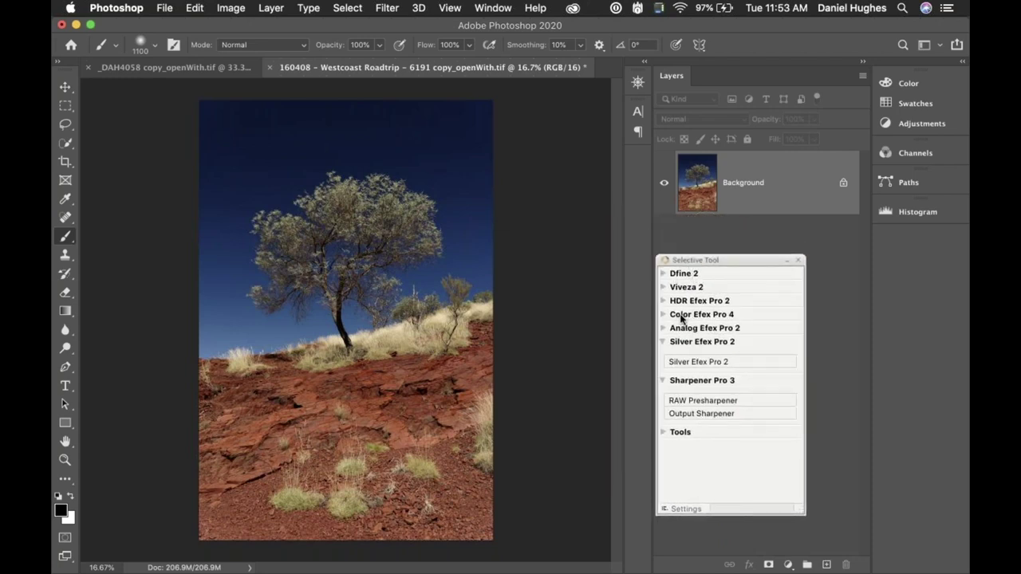
{"action": "left_click", "coordinate": [677, 316]}
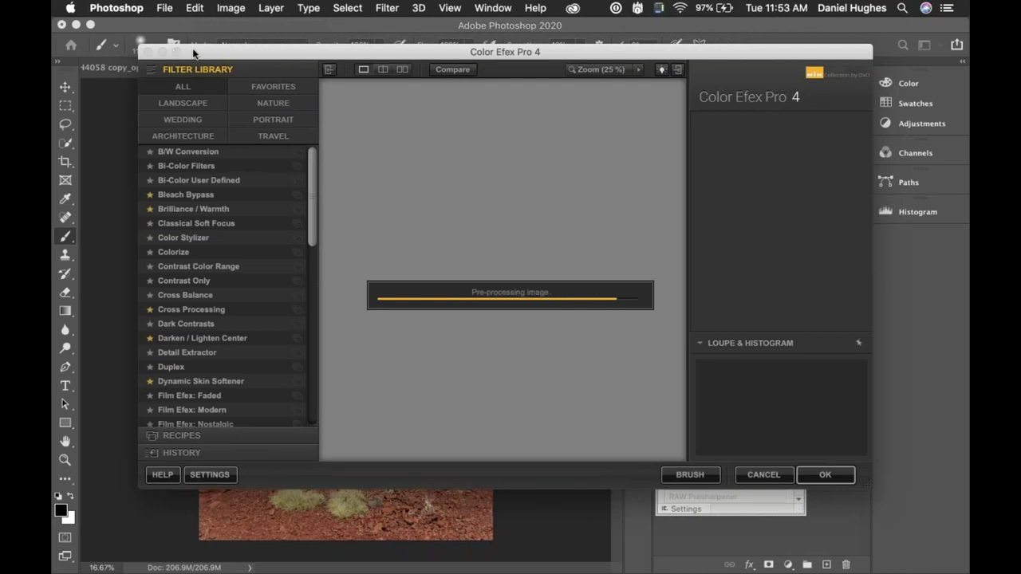
{"action": "double_click", "coordinate": [174, 52]}
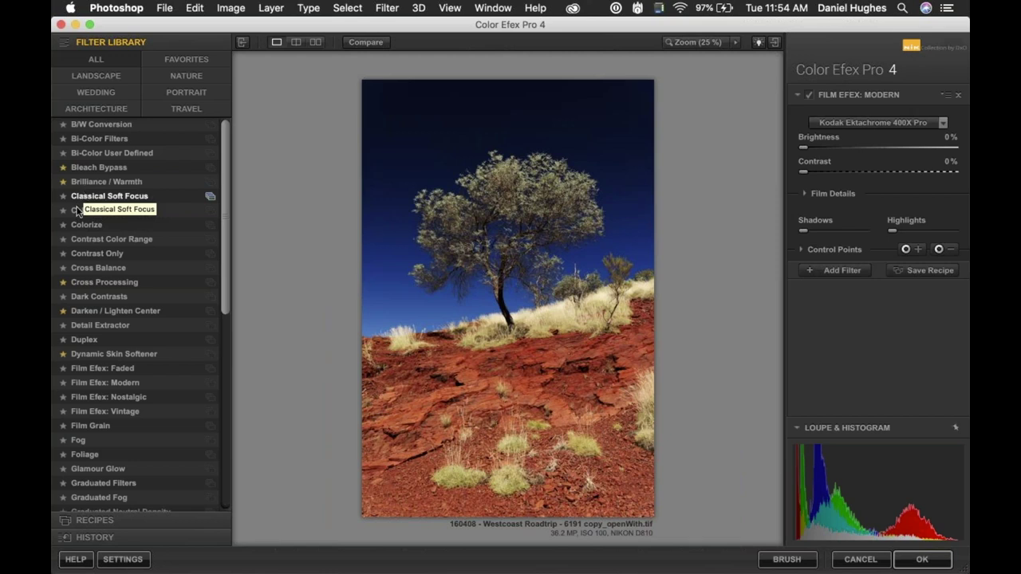
- Apply the Cross Processing filter to the tree photo with method B01 and a strength of 42%
{"action": "left_click", "coordinate": [88, 289]}
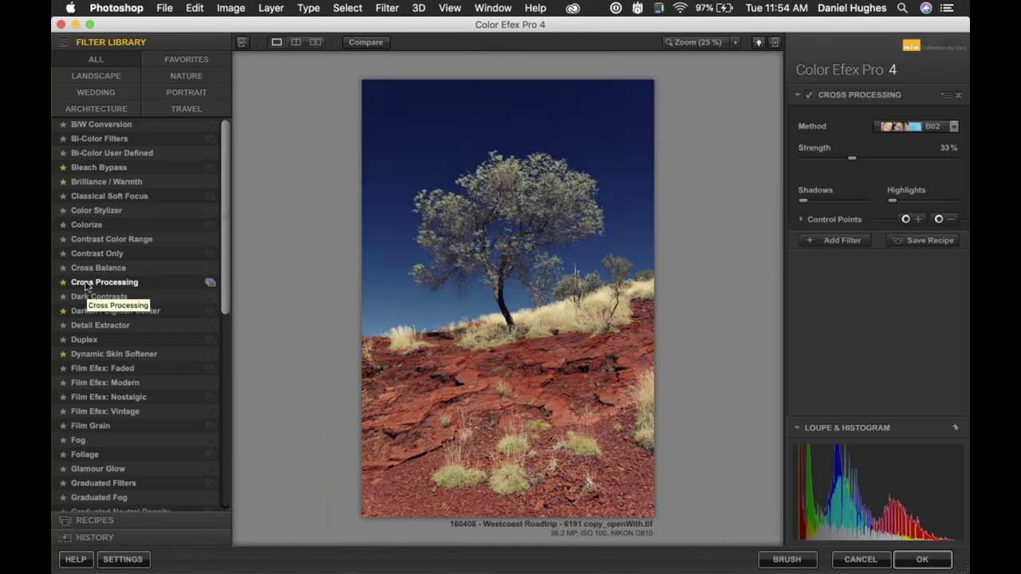
{"action": "left_click", "coordinate": [954, 127]}
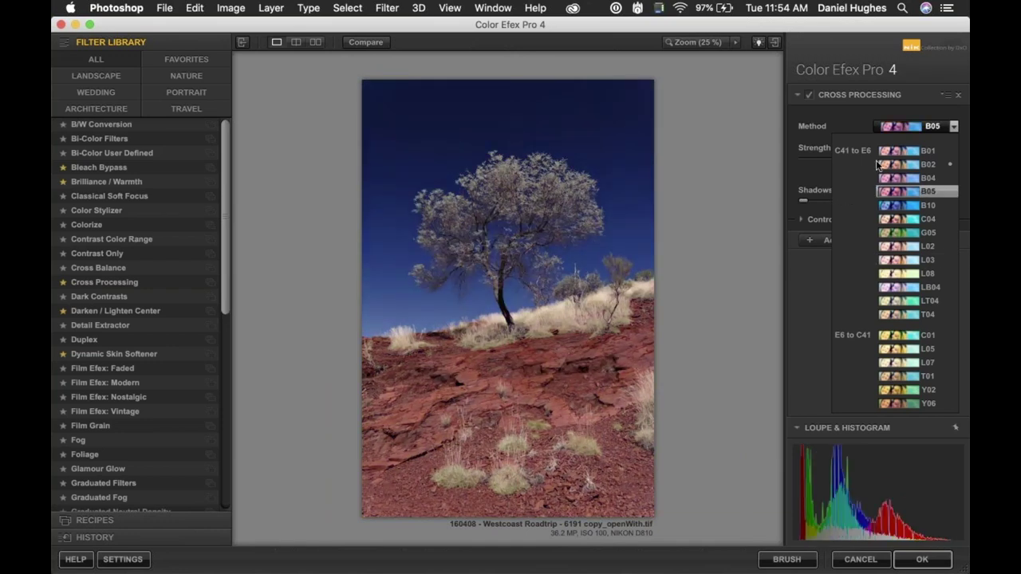
{"action": "left_click", "coordinate": [884, 153]}
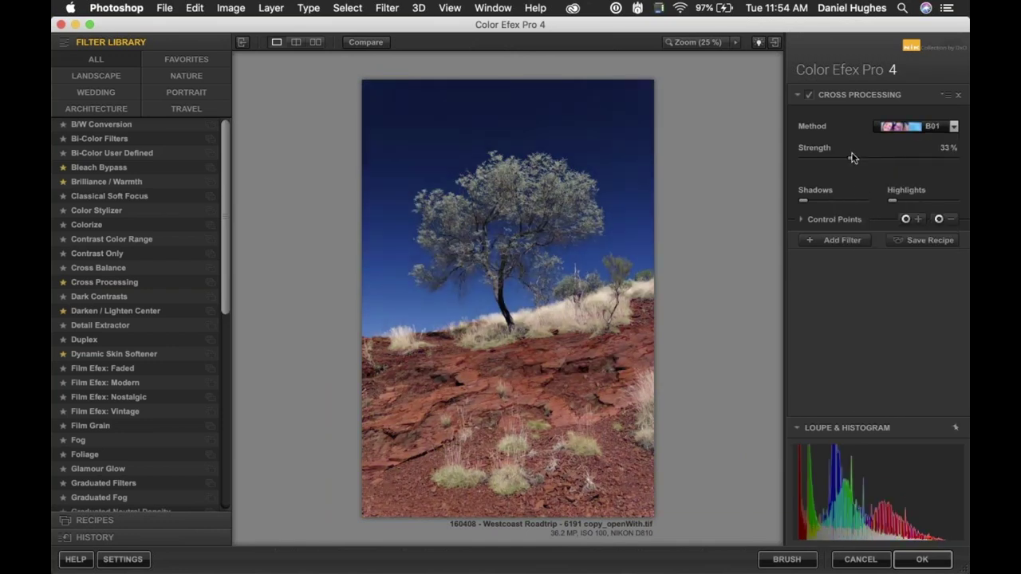
{"action": "left_click_drag", "start_coordinate": [891, 157], "coordinate": [867, 158]}
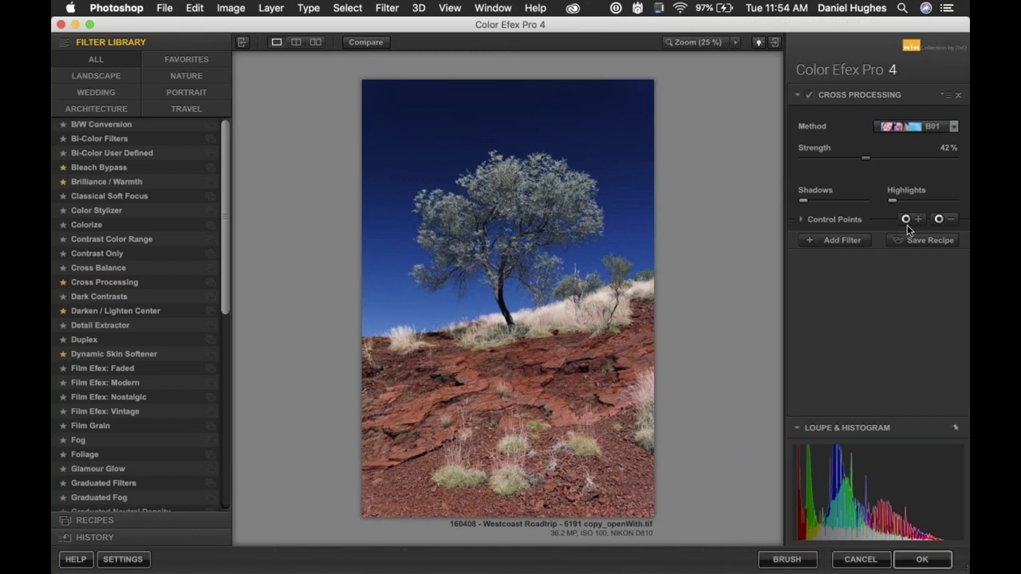
- Place five control points set to 0% opacity in the blue sky around the tree to exclude it from the filter
{"action": "left_click", "coordinate": [949, 222]}
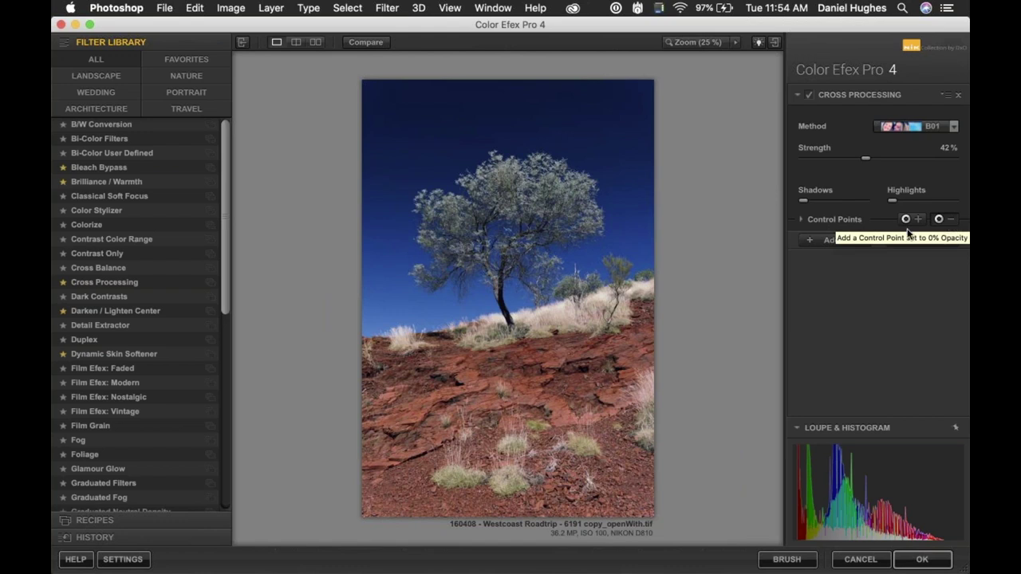
{"action": "left_click", "coordinate": [448, 183]}
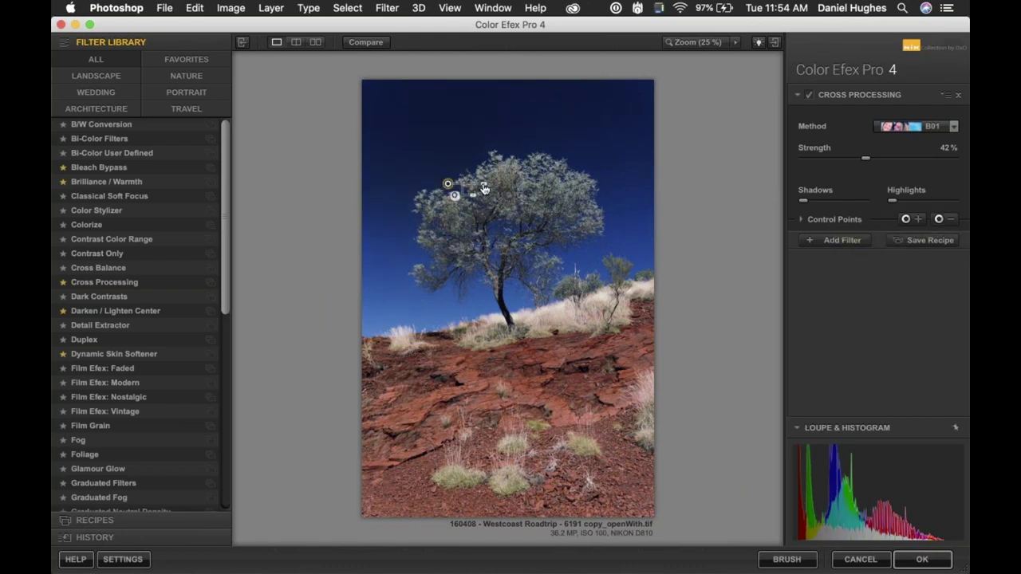
{"action": "mouse_move", "coordinate": [482, 184]}
{"action": "left_mouse_down"}
{"action": "mouse_move", "coordinate": [531, 188]}
{"action": "mouse_move", "coordinate": [497, 183]}
{"action": "mouse_move", "coordinate": [415, 311]}
{"action": "mouse_move", "coordinate": [399, 299]}
{"action": "mouse_move", "coordinate": [379, 322]}
{"action": "mouse_move", "coordinate": [378, 260]}
{"action": "mouse_move", "coordinate": [666, 234]}
{"action": "mouse_move", "coordinate": [630, 241]}
{"action": "mouse_move", "coordinate": [624, 195]}
{"action": "left_mouse_up"}
{"action": "left_click", "coordinate": [379, 320]}
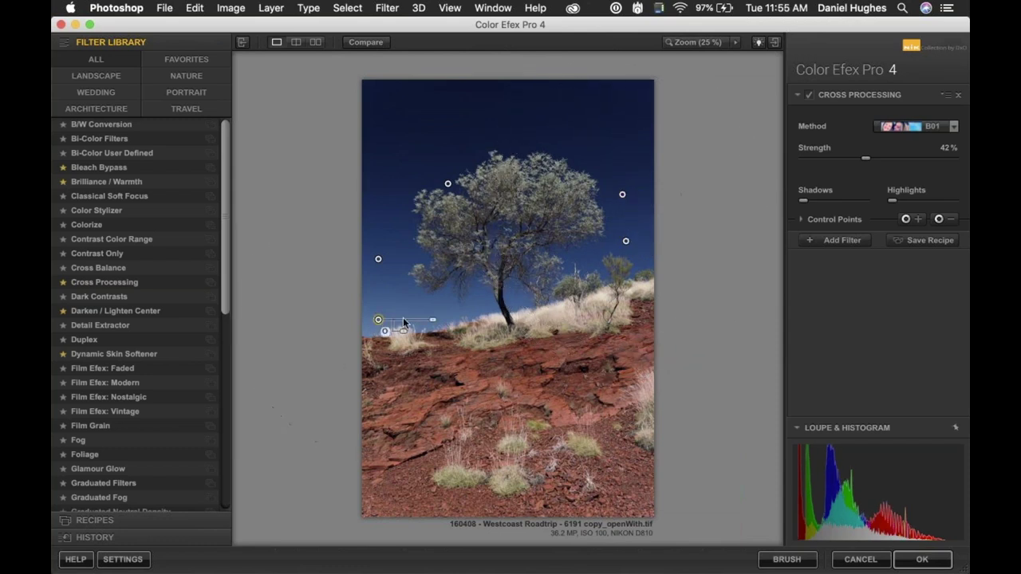
{"action": "left_click", "coordinate": [408, 299]}
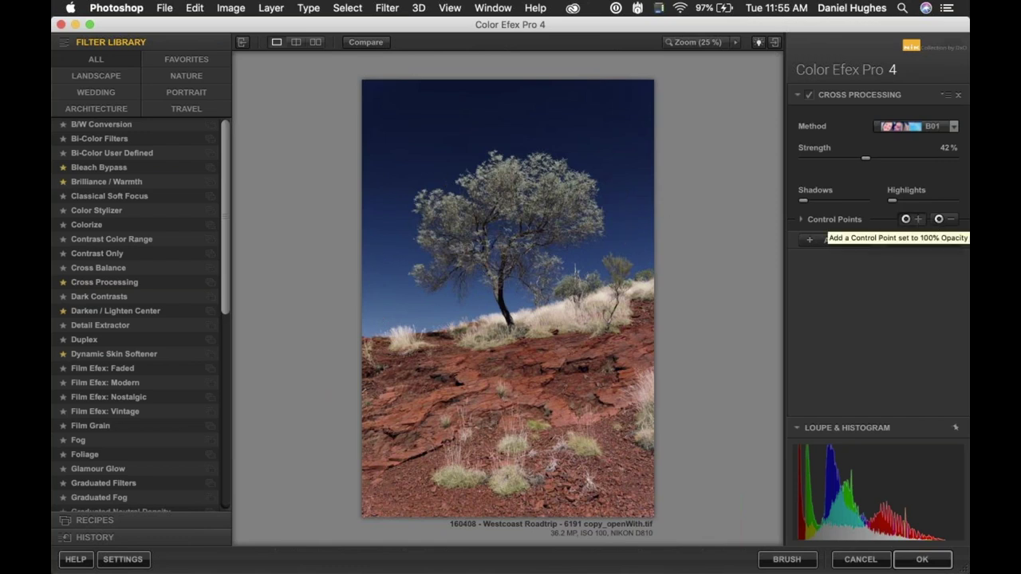
- Add control points set to 100% opacity on the tree crown and on the red rock slope
{"action": "left_click", "coordinate": [917, 219]}
{"action": "left_click", "coordinate": [505, 187]}
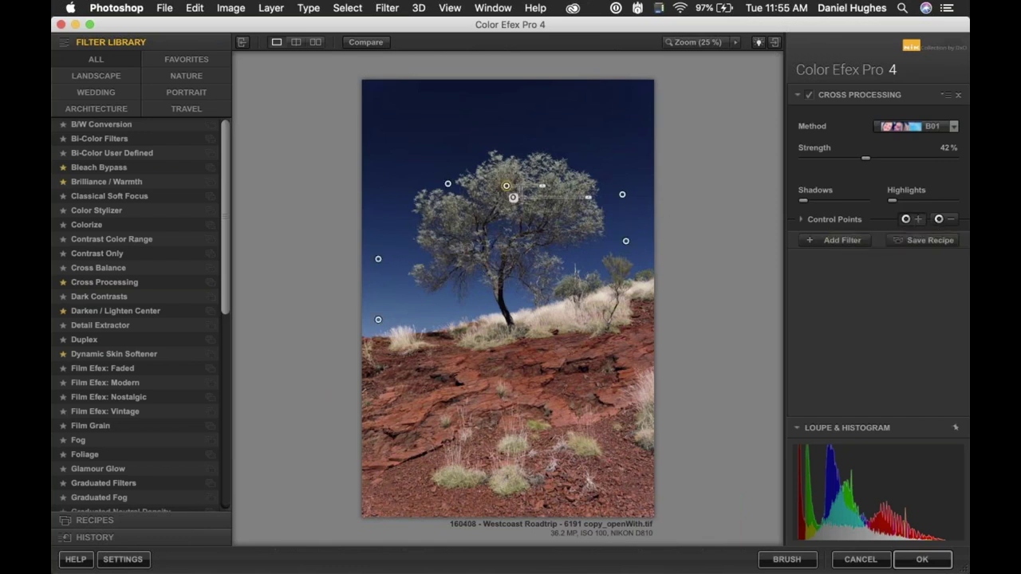
{"action": "left_click_drag", "start_coordinate": [545, 191], "coordinate": [554, 189]}
{"action": "left_click", "coordinate": [919, 218]}
{"action": "left_click", "coordinate": [524, 386]}
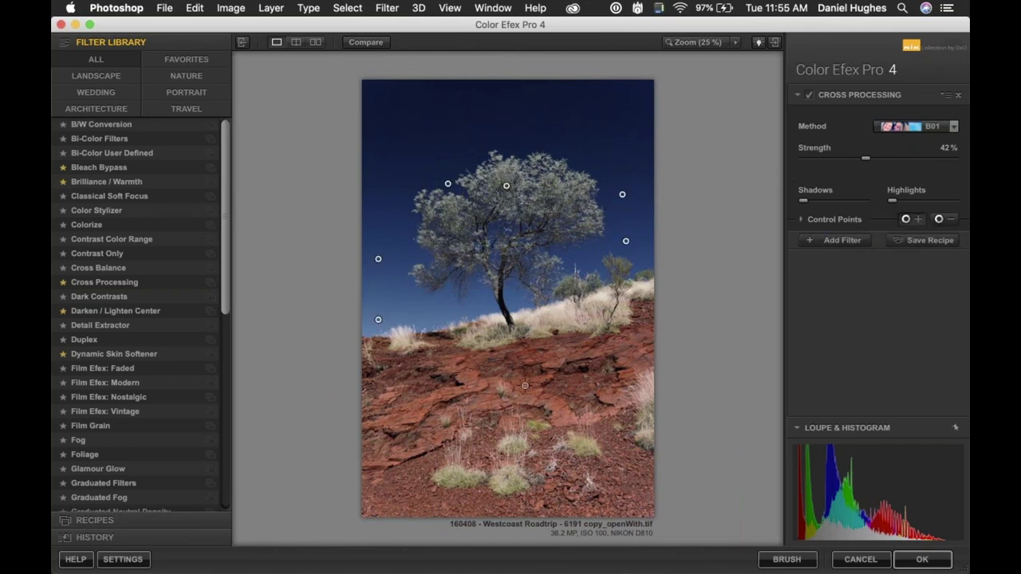
- Set the Cross Processing strength to 50% and adjust the position and radius of the red slope's control point
{"action": "left_click_drag", "start_coordinate": [563, 391], "coordinate": [583, 389]}
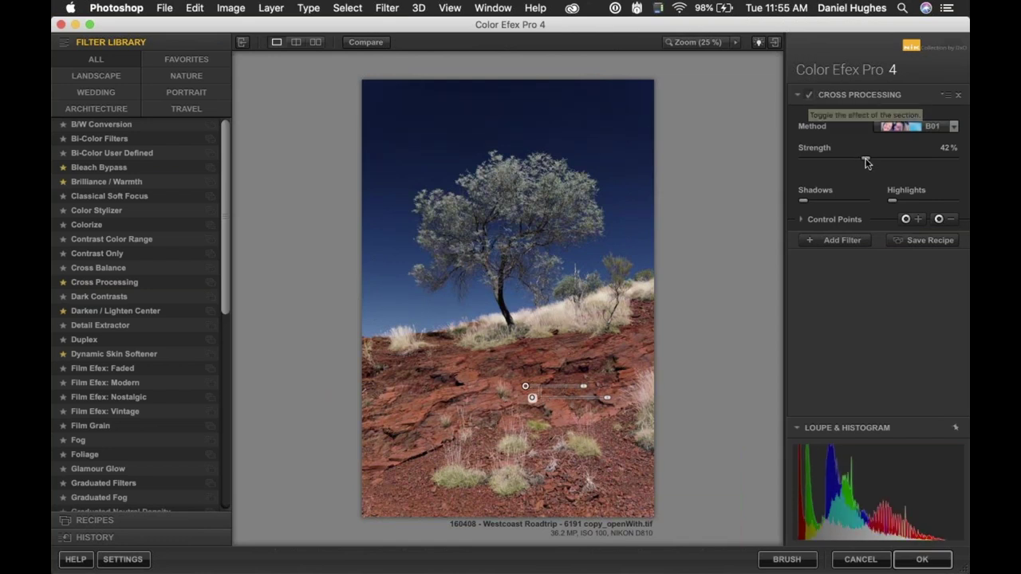
{"action": "mouse_move", "coordinate": [866, 159]}
{"action": "left_mouse_down"}
{"action": "mouse_move", "coordinate": [919, 160]}
{"action": "mouse_move", "coordinate": [878, 163]}
{"action": "left_mouse_up"}
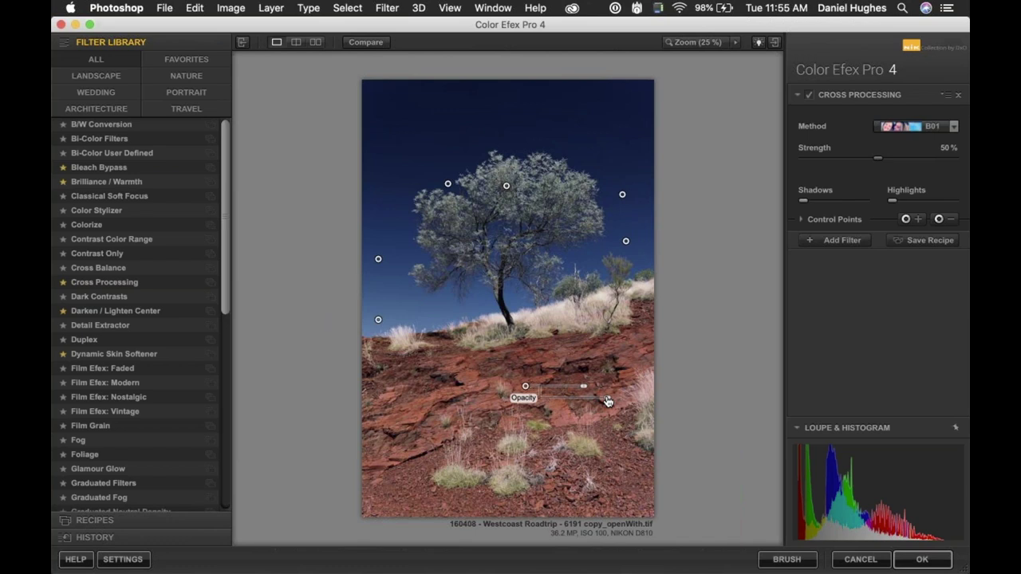
{"action": "left_click_drag", "start_coordinate": [528, 390], "coordinate": [589, 394]}
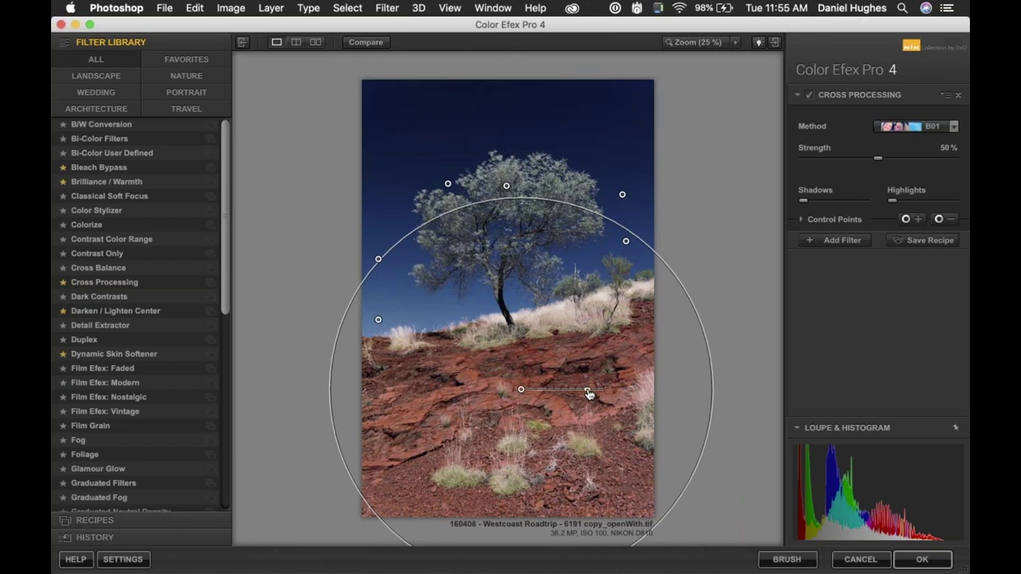
- Lower the red slope control point's opacity to 0% and restore it to full to preview the filter's effect
{"action": "mouse_move", "coordinate": [527, 407]}
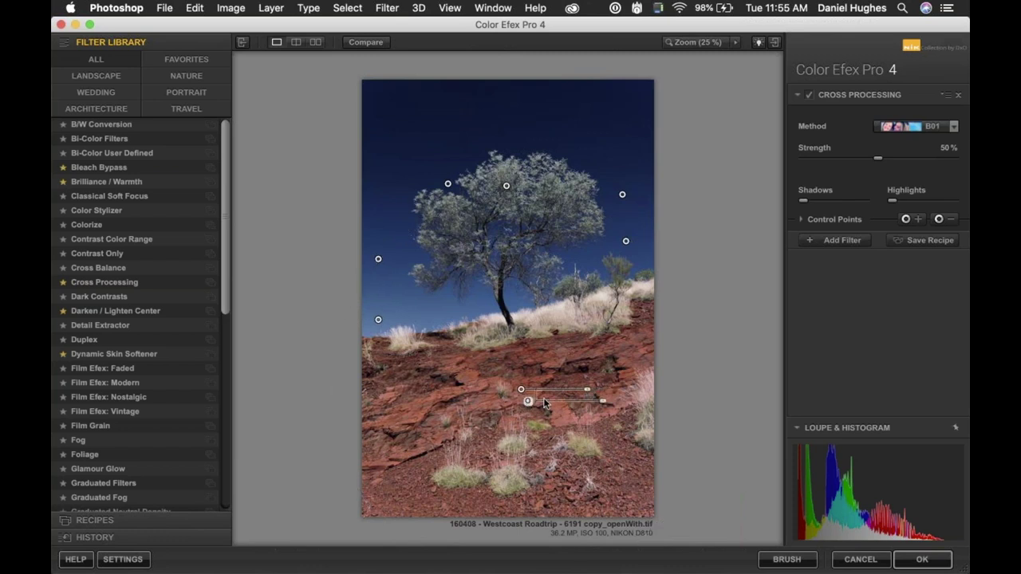
{"action": "left_click_drag", "start_coordinate": [604, 405], "coordinate": [527, 405]}
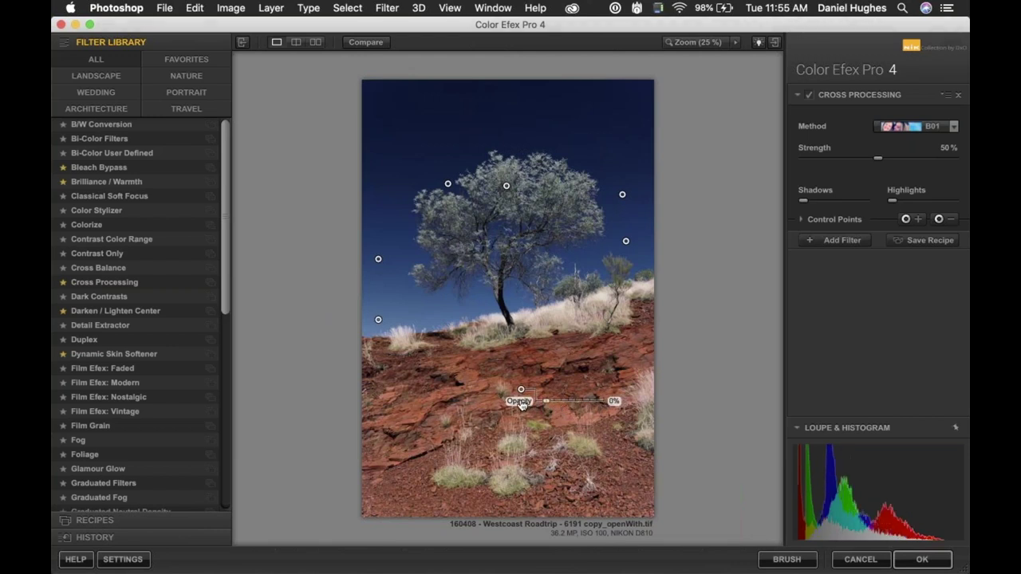
{"action": "left_click_drag", "start_coordinate": [521, 405], "coordinate": [528, 401]}
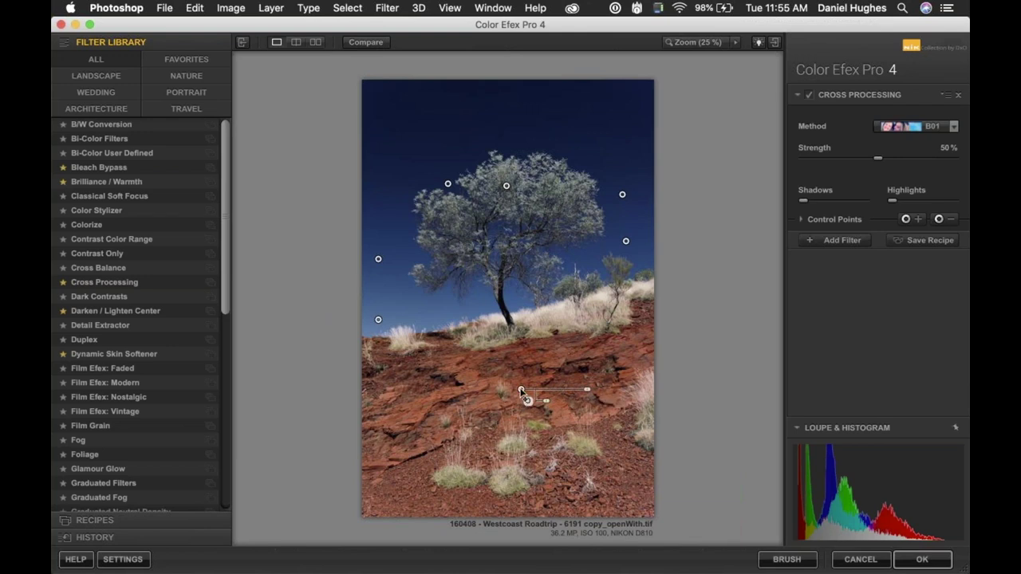
{"action": "mouse_move", "coordinate": [549, 402]}
{"action": "left_click_drag", "start_coordinate": [571, 405], "coordinate": [606, 407]}
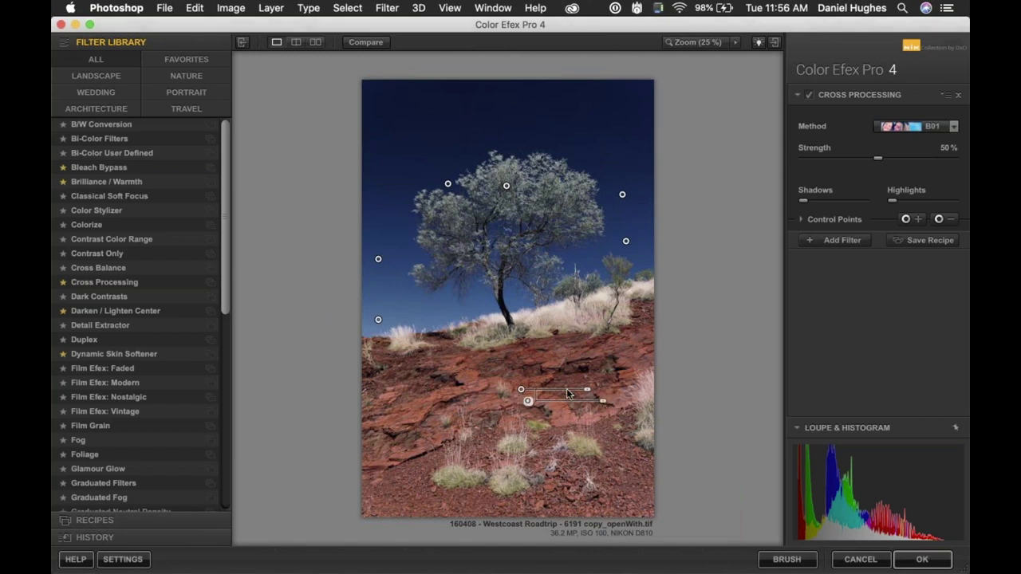
- Stack a Pro Contrast filter with Correct Contrast at 31% and Dynamic Contrast at 17%
{"action": "left_click", "coordinate": [841, 240]}
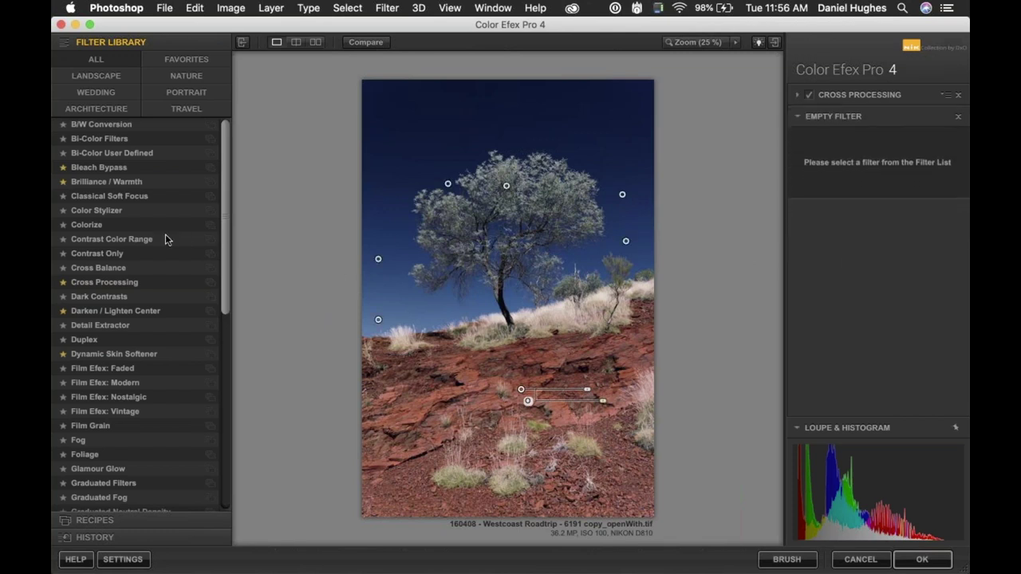
{"action": "left_click_drag", "start_coordinate": [223, 224], "coordinate": [239, 403]}
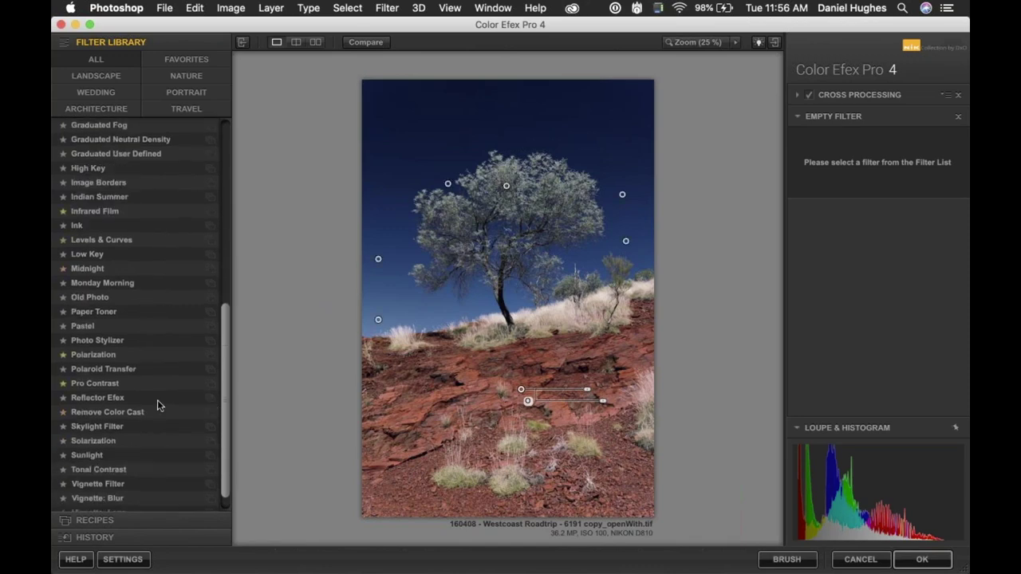
{"action": "left_click", "coordinate": [96, 384]}
{"action": "left_click", "coordinate": [850, 177]}
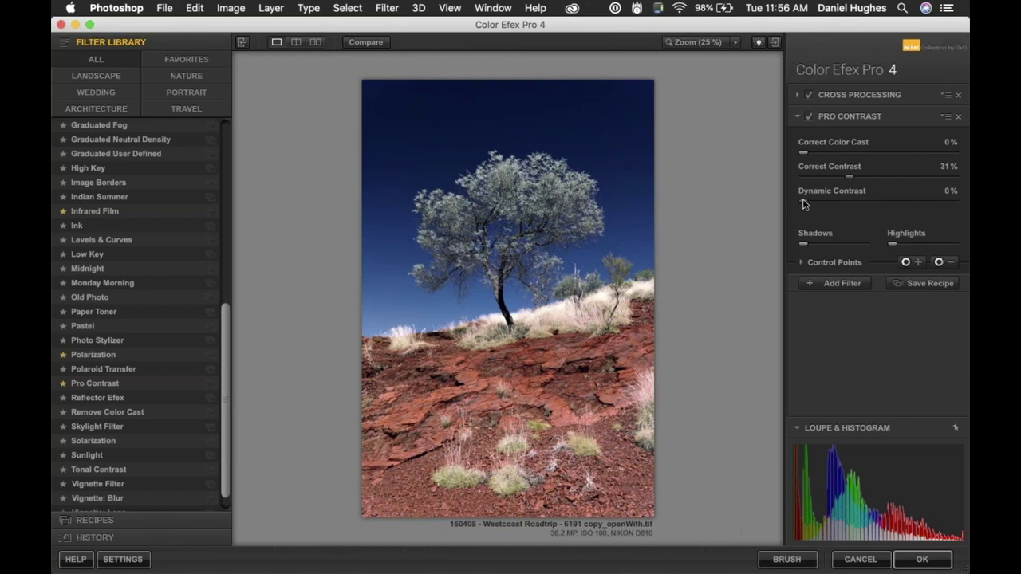
{"action": "left_click_drag", "start_coordinate": [803, 204], "coordinate": [830, 205]}
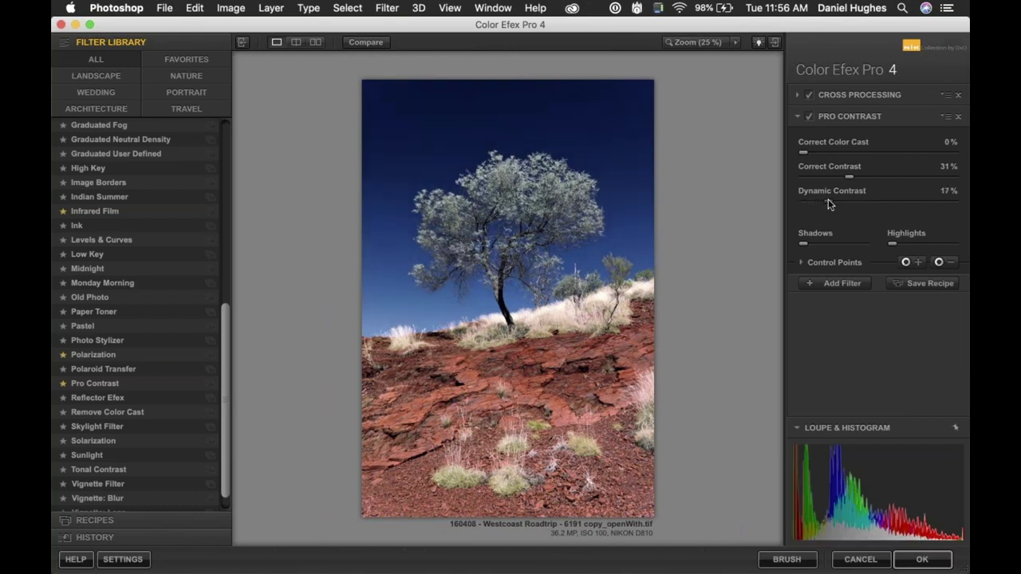
- Try the Indian Summer filter with method 2, place it ahead of Cross Processing, and remove it from the stack
{"action": "left_click", "coordinate": [848, 288]}
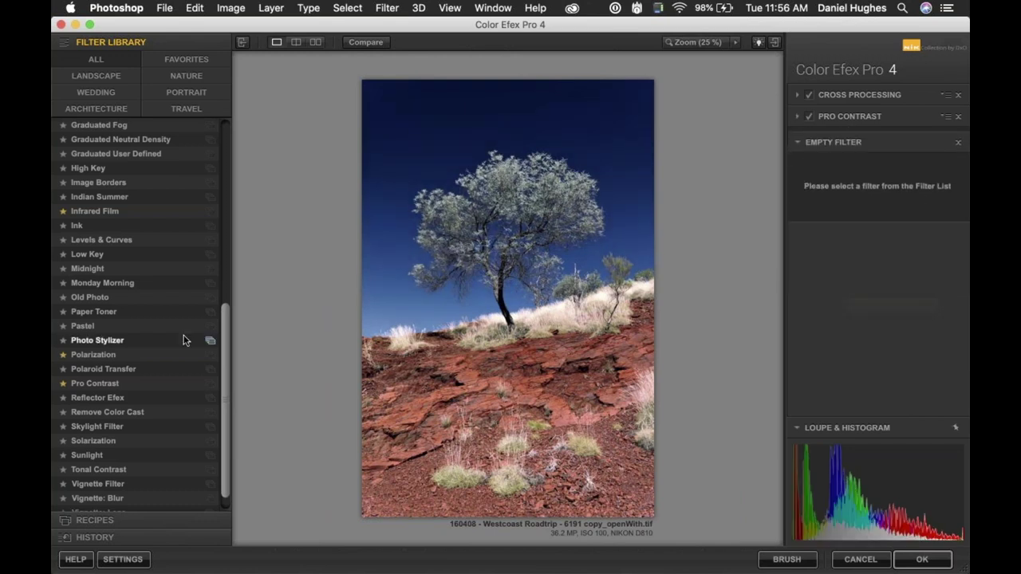
{"action": "scroll", "coordinate": [80, 275], "scroll_direction": "up", "scroll_amount": 5}
{"action": "scroll", "coordinate": [79, 275], "scroll_direction": "up", "scroll_amount": 5}
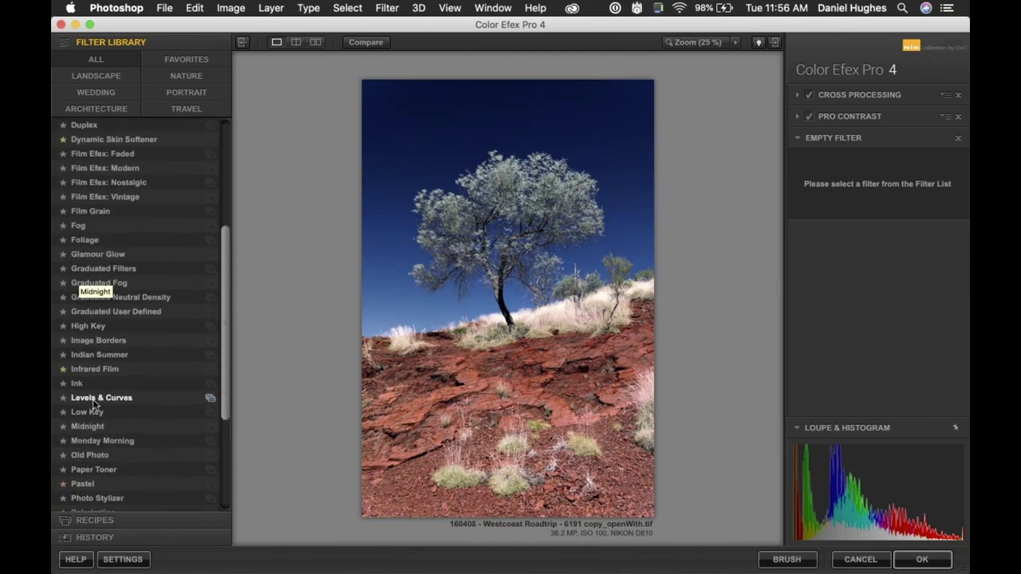
{"action": "left_click", "coordinate": [111, 355]}
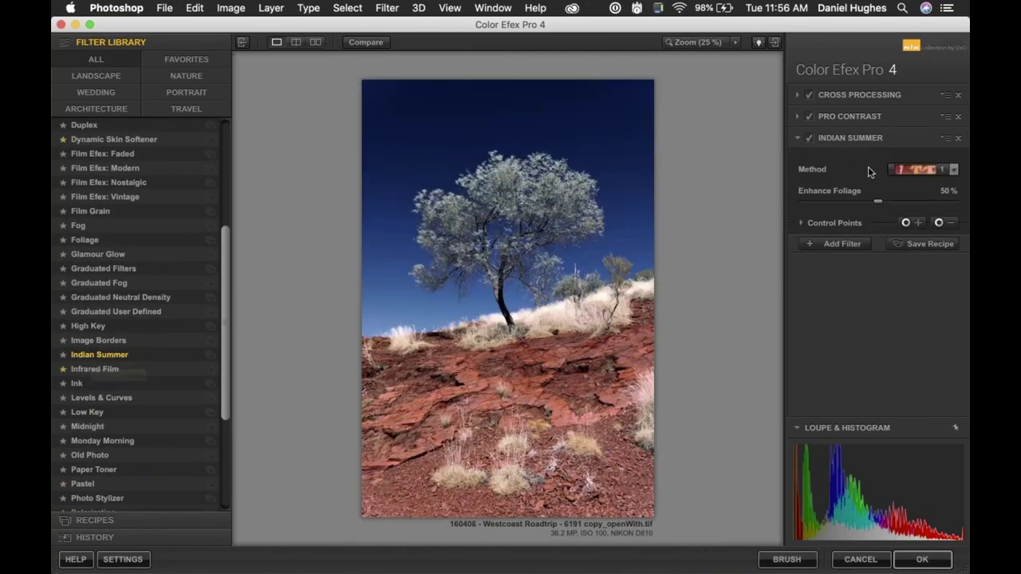
{"action": "left_click", "coordinate": [951, 169]}
{"action": "left_click", "coordinate": [916, 198]}
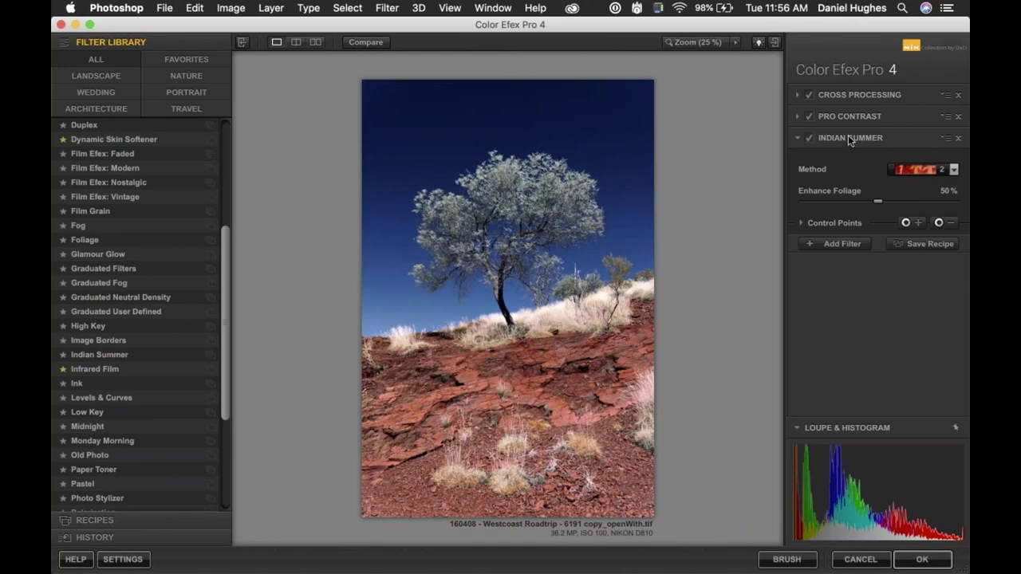
{"action": "left_click_drag", "start_coordinate": [848, 135], "coordinate": [860, 83]}
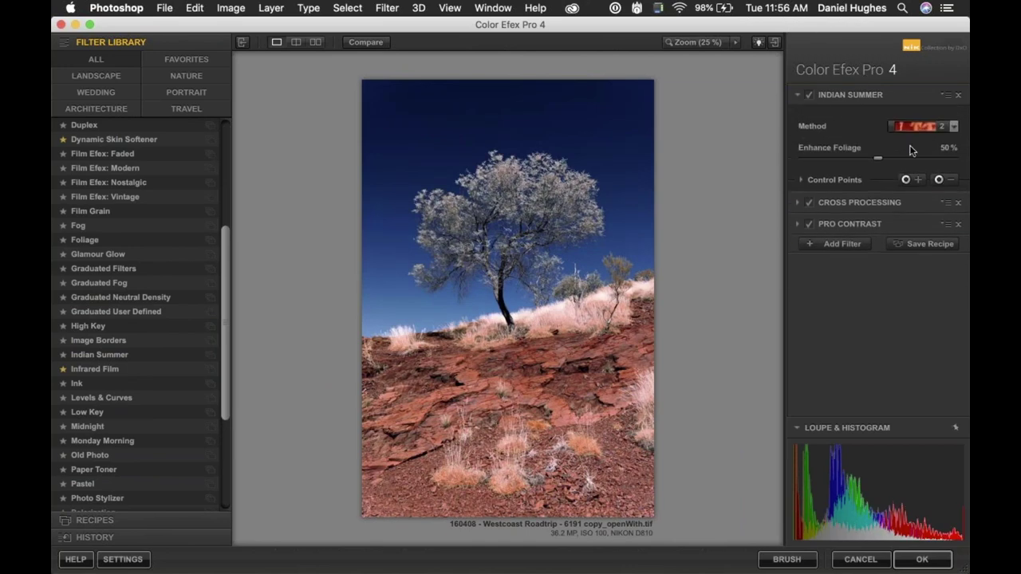
{"action": "left_click", "coordinate": [960, 96]}
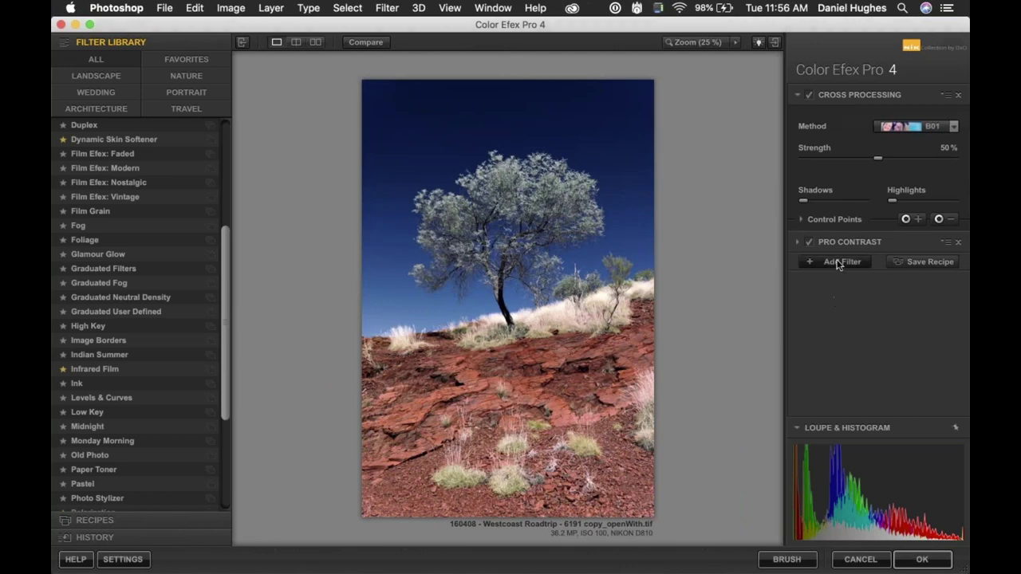
- Compare the filtered tree photo with the unfiltered original and look through the filter list for another addition
{"action": "left_click", "coordinate": [367, 45]}
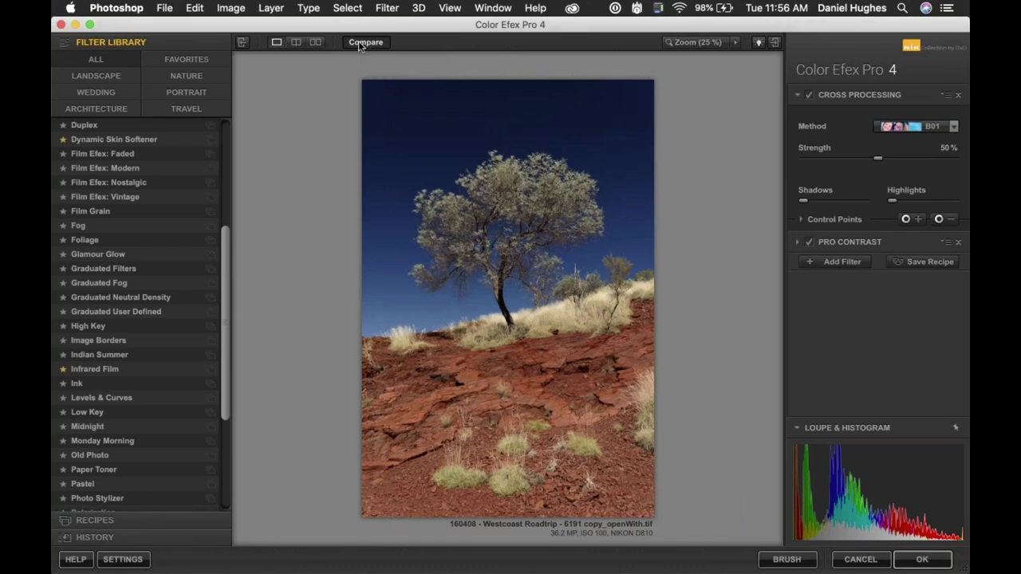
{"action": "left_click", "coordinate": [358, 41]}
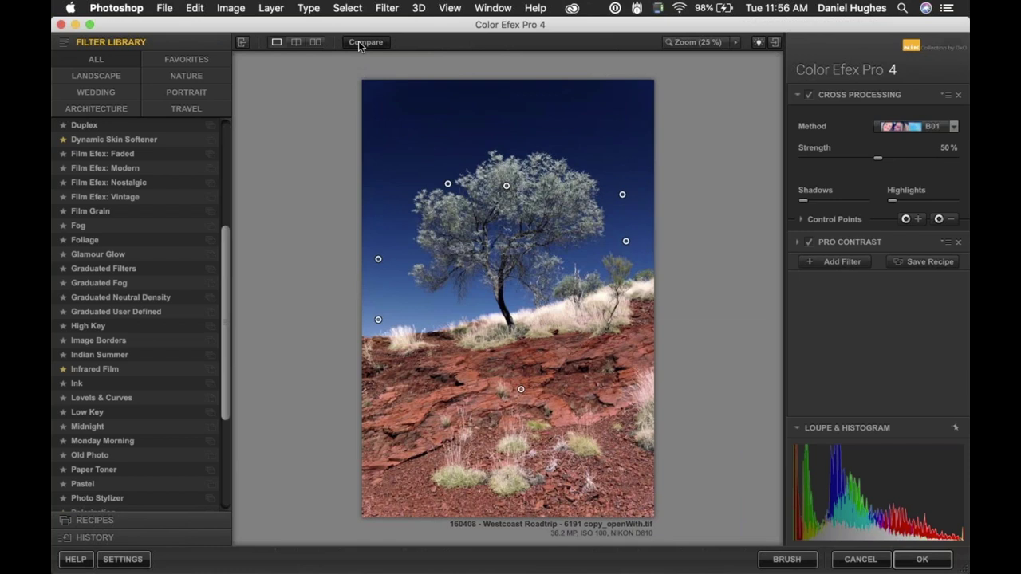
{"action": "left_click", "coordinate": [834, 261]}
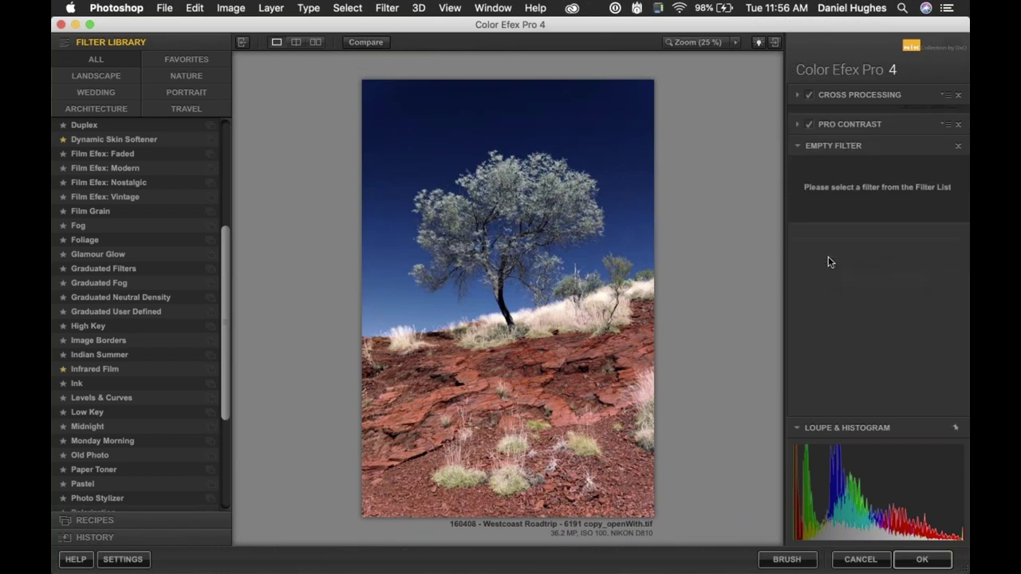
{"action": "scroll", "coordinate": [106, 234], "scroll_direction": "up", "scroll_amount": 5}
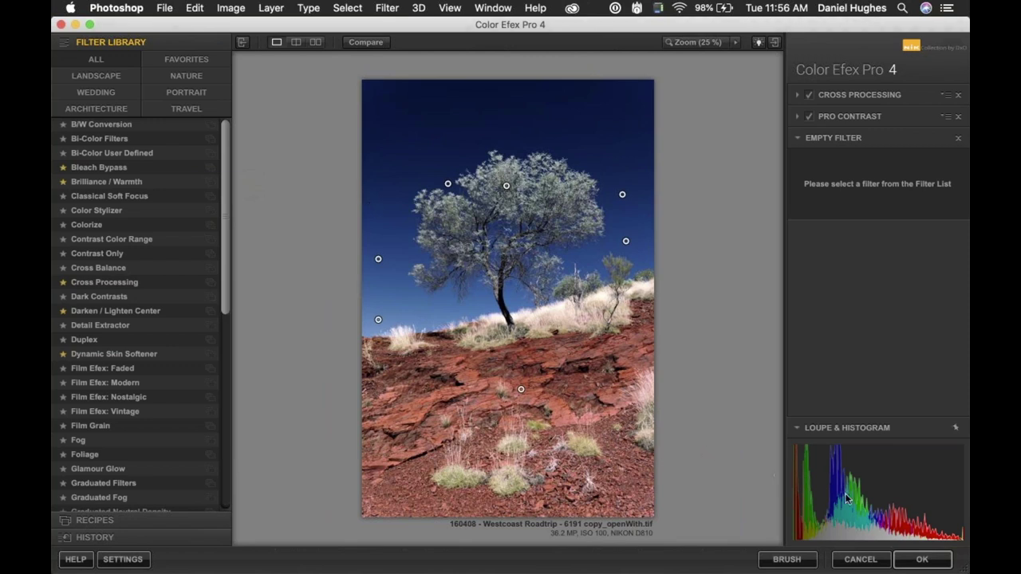
- Return to Photoshop with the filters on a masked layer and put the Selective Tool in Paint mode
{"action": "left_click", "coordinate": [781, 560]}
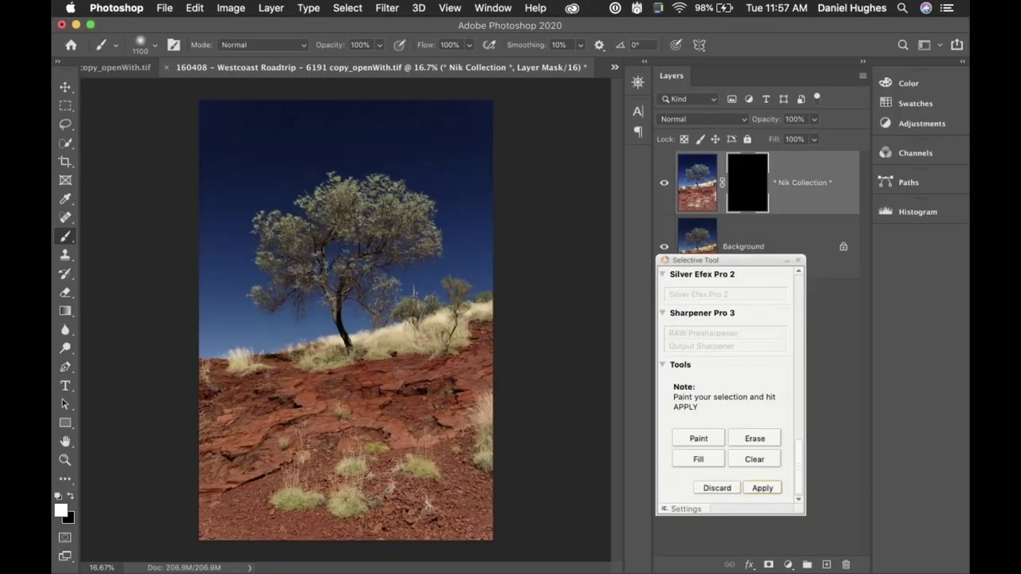
{"action": "left_click_drag", "start_coordinate": [688, 260], "coordinate": [591, 151]}
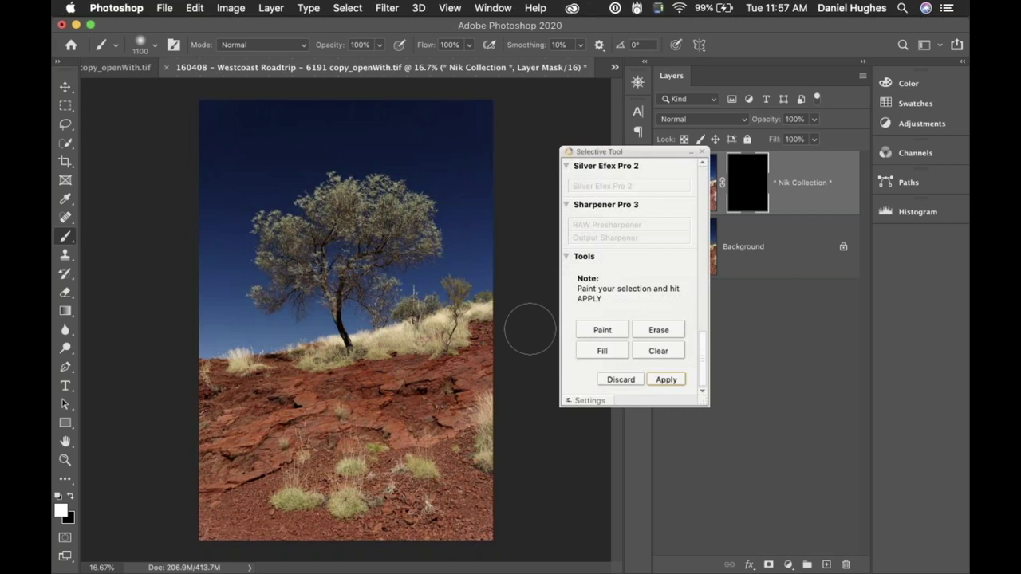
{"action": "left_click", "coordinate": [603, 330]}
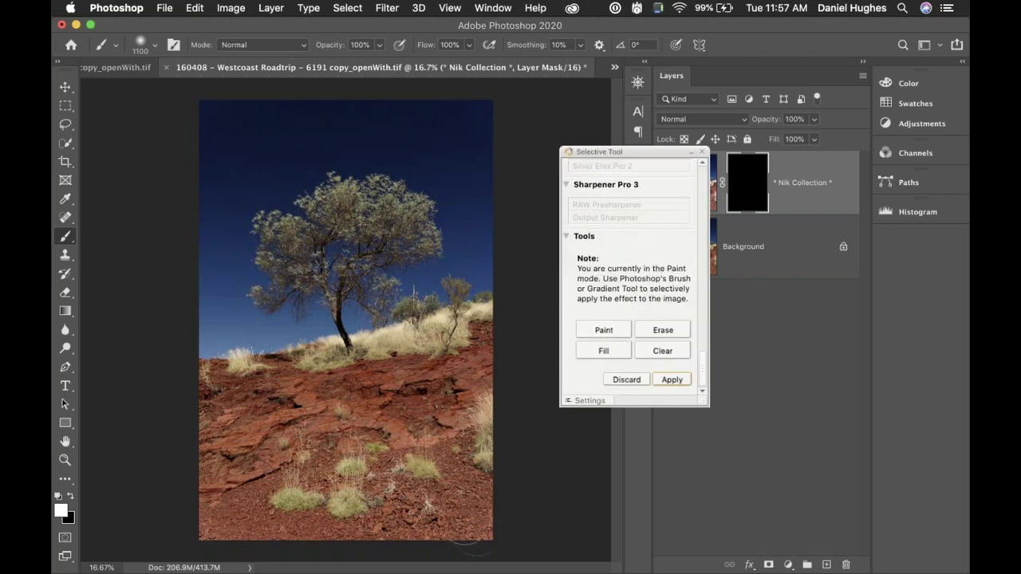
- Brush the Color Efex effect onto the red rock slope and the dry grass along the ridge
{"action": "mouse_move", "coordinate": [475, 530]}
{"action": "left_mouse_down"}
{"action": "mouse_move", "coordinate": [337, 540]}
{"action": "mouse_move", "coordinate": [495, 533]}
{"action": "mouse_move", "coordinate": [154, 524]}
{"action": "mouse_move", "coordinate": [245, 474]}
{"action": "mouse_move", "coordinate": [253, 436]}
{"action": "mouse_move", "coordinate": [205, 391]}
{"action": "mouse_move", "coordinate": [233, 374]}
{"action": "mouse_move", "coordinate": [318, 366]}
{"action": "mouse_move", "coordinate": [410, 394]}
{"action": "mouse_move", "coordinate": [440, 383]}
{"action": "mouse_move", "coordinate": [502, 321]}
{"action": "mouse_move", "coordinate": [447, 336]}
{"action": "mouse_move", "coordinate": [503, 329]}
{"action": "mouse_move", "coordinate": [502, 479]}
{"action": "mouse_move", "coordinate": [393, 372]}
{"action": "mouse_move", "coordinate": [422, 449]}
{"action": "mouse_move", "coordinate": [377, 390]}
{"action": "mouse_move", "coordinate": [317, 355]}
{"action": "mouse_move", "coordinate": [392, 353]}
{"action": "mouse_move", "coordinate": [415, 335]}
{"action": "mouse_move", "coordinate": [503, 321]}
{"action": "mouse_move", "coordinate": [419, 339]}
{"action": "mouse_move", "coordinate": [421, 351]}
{"action": "left_mouse_up"}
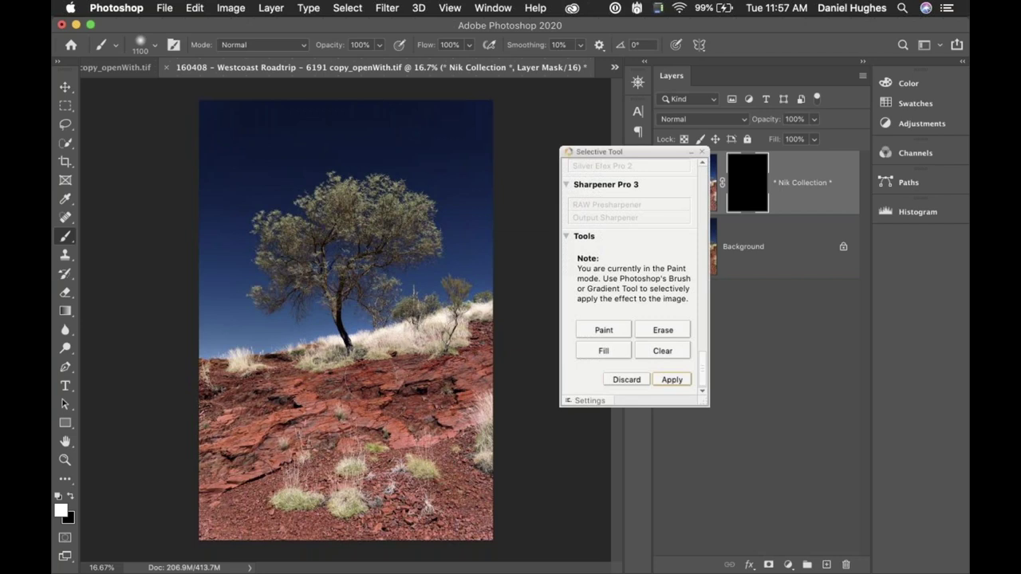
{"action": "mouse_move", "coordinate": [192, 448]}
{"action": "left_mouse_down"}
{"action": "mouse_move", "coordinate": [204, 550]}
{"action": "mouse_move", "coordinate": [203, 463]}
{"action": "mouse_move", "coordinate": [209, 507]}
{"action": "left_mouse_up"}
{"action": "left_click", "coordinate": [558, 410]}
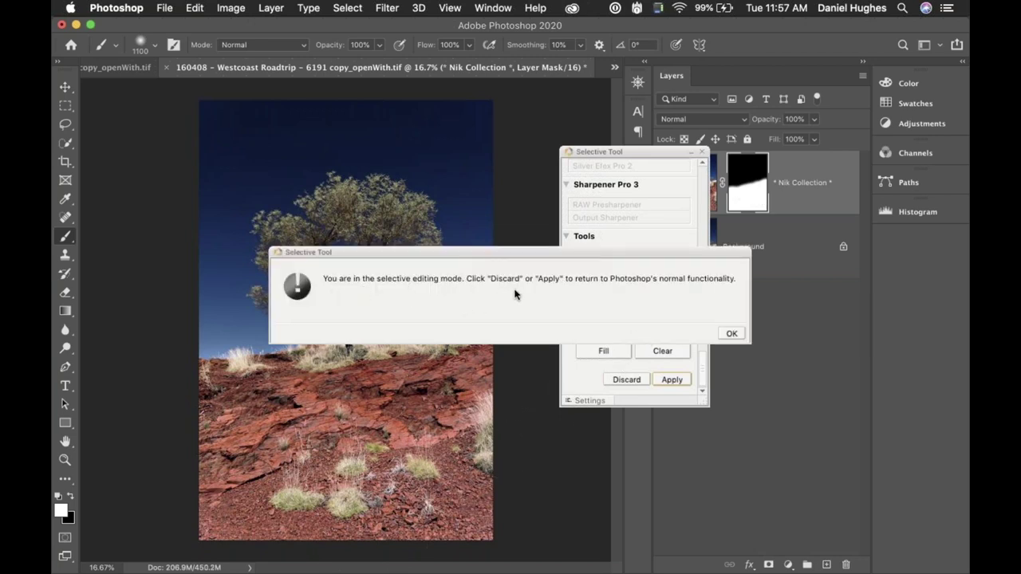
{"action": "left_click", "coordinate": [732, 333]}
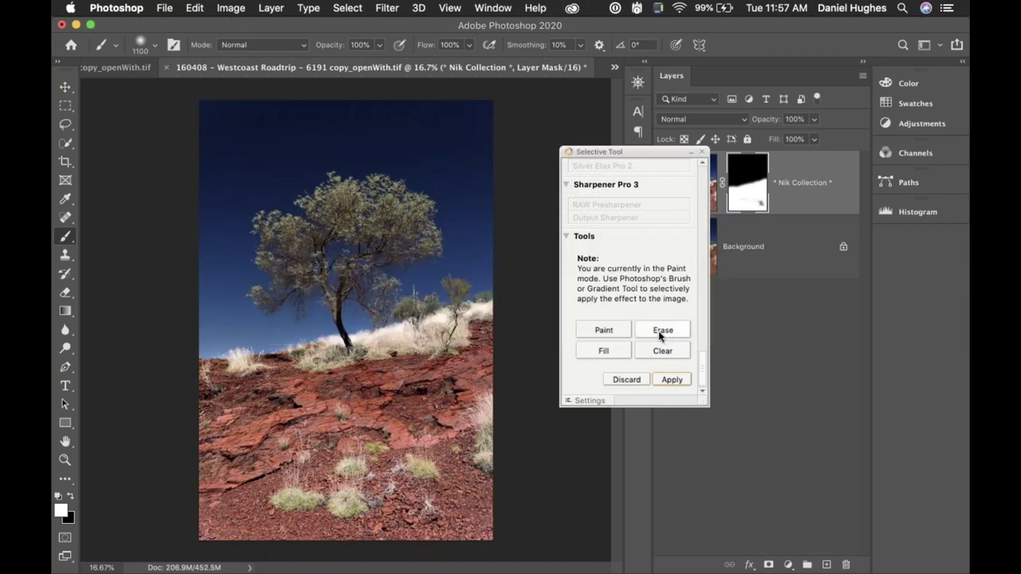
- Switch to Erase mode and remove the effect from the first green grass tuft, reducing the brush size to 250
{"action": "left_click", "coordinate": [661, 331]}
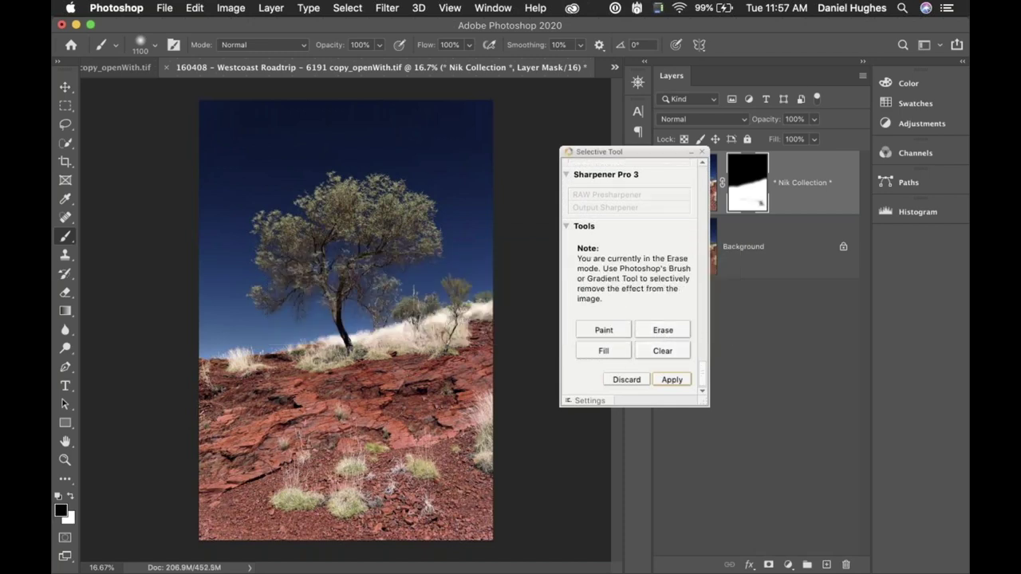
{"action": "left_click", "coordinate": [421, 465]}
{"action": "key", "text": "bracketleft"}
{"action": "key", "text": "bracketleft"}
{"action": "key", "text": "bracketleft"}
{"action": "key", "text": "bracketleft"}
{"action": "key", "text": "bracketleft"}
{"action": "key", "text": "bracketleft"}
{"action": "key", "text": "bracketleft"}
{"action": "key", "text": "bracketleft"}
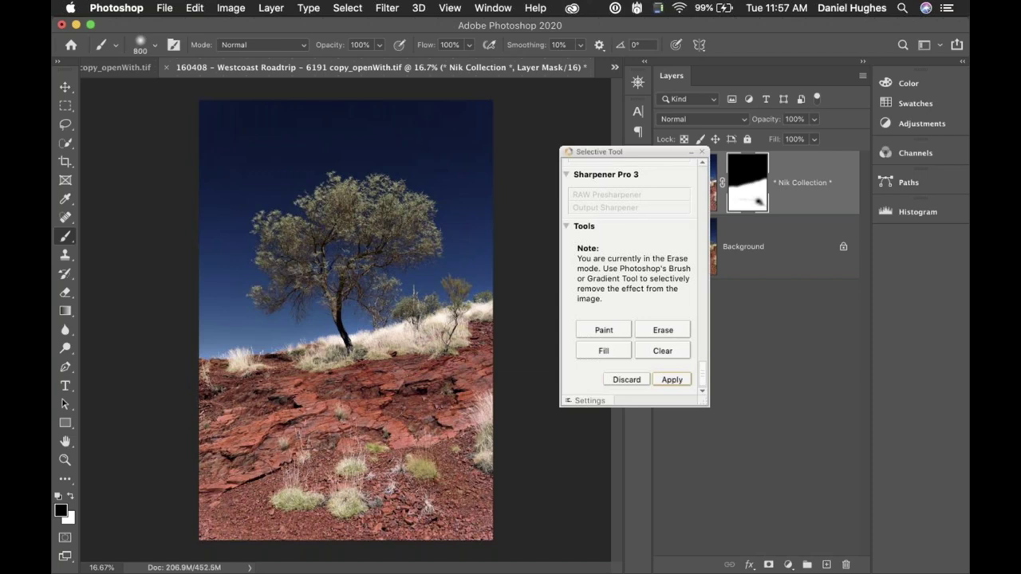
{"action": "key", "text": "bracketleft"}
{"action": "left_click", "coordinate": [420, 466]}
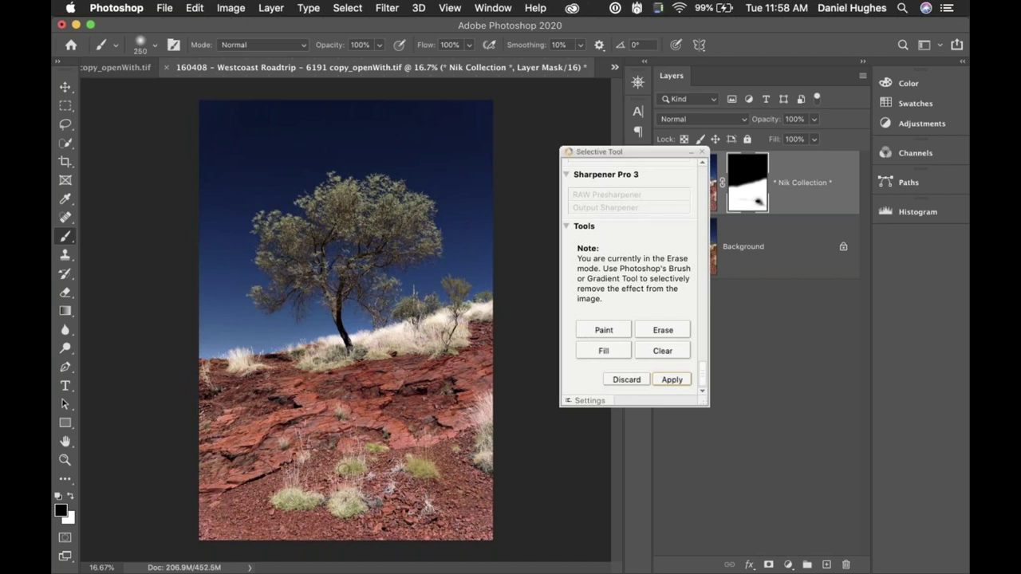
- Erase the effect from the remaining green tufts on the slope and reduce the brush size to 175
{"action": "mouse_move", "coordinate": [341, 468]}
{"action": "left_mouse_down"}
{"action": "mouse_move", "coordinate": [360, 469]}
{"action": "mouse_move", "coordinate": [338, 503]}
{"action": "mouse_move", "coordinate": [349, 513]}
{"action": "mouse_move", "coordinate": [359, 506]}
{"action": "mouse_move", "coordinate": [347, 494]}
{"action": "mouse_move", "coordinate": [341, 507]}
{"action": "mouse_move", "coordinate": [279, 500]}
{"action": "mouse_move", "coordinate": [356, 499]}
{"action": "left_mouse_up"}
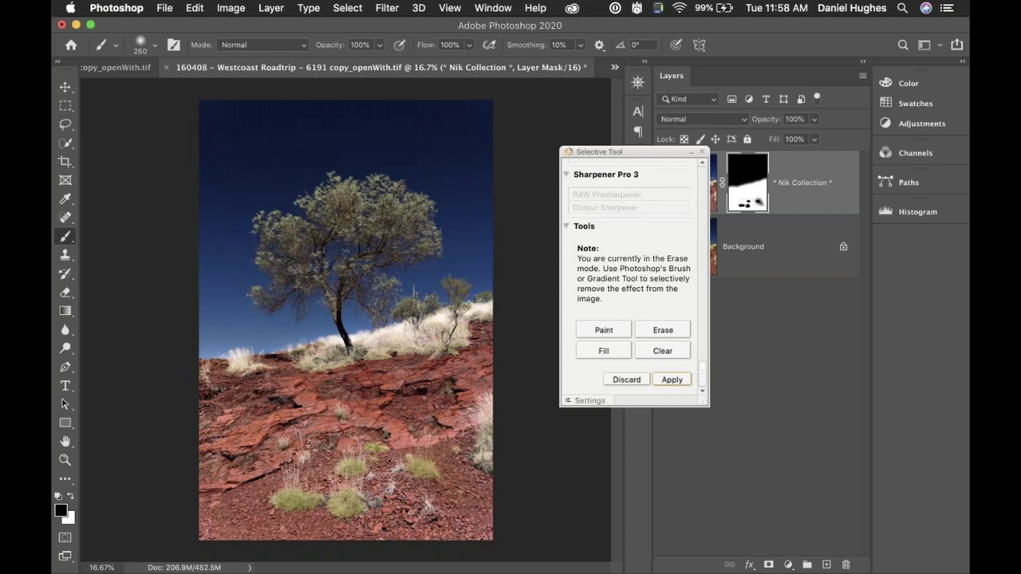
{"action": "mouse_move", "coordinate": [484, 463]}
{"action": "left_mouse_down"}
{"action": "mouse_move", "coordinate": [484, 431]}
{"action": "mouse_move", "coordinate": [489, 461]}
{"action": "left_mouse_up"}
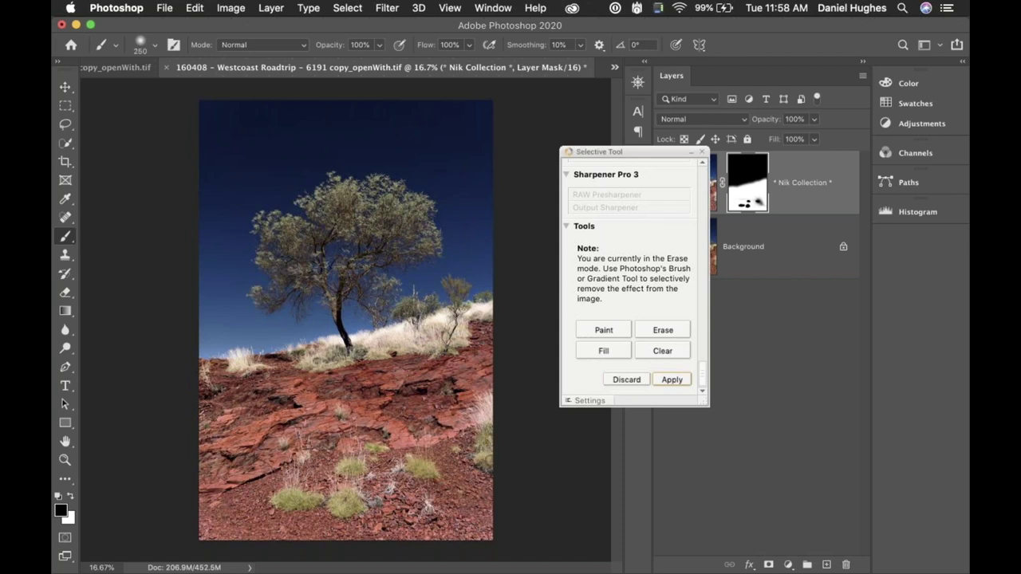
{"action": "key", "text": "bracketleft"}
{"action": "key", "text": "bracketleft"}
- Apply the brushed Color Efex Pro 4 effect, move the Selective Tool window off the layers and collapse it
{"action": "left_click", "coordinate": [671, 379]}
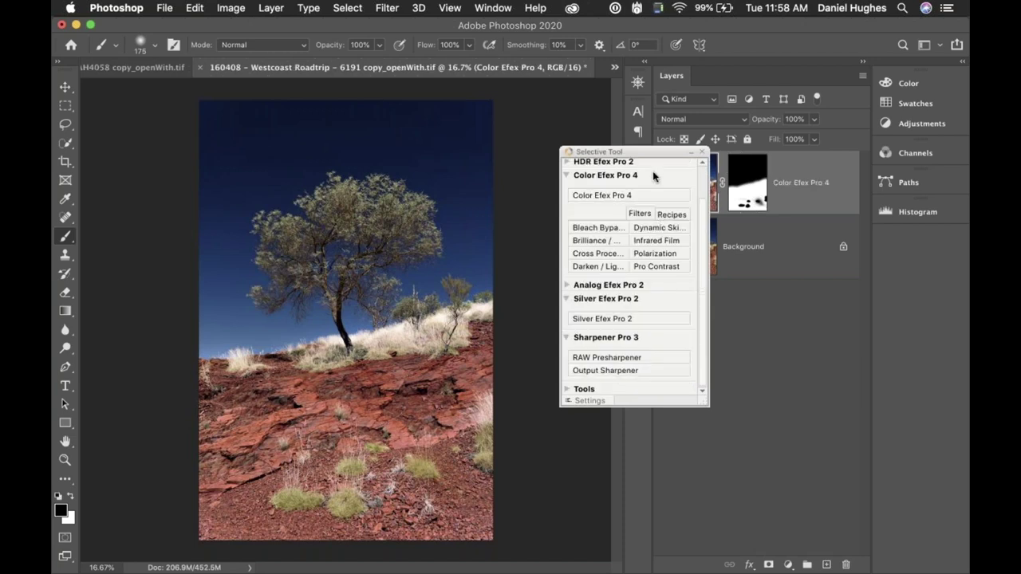
{"action": "left_click_drag", "start_coordinate": [682, 153], "coordinate": [802, 371]}
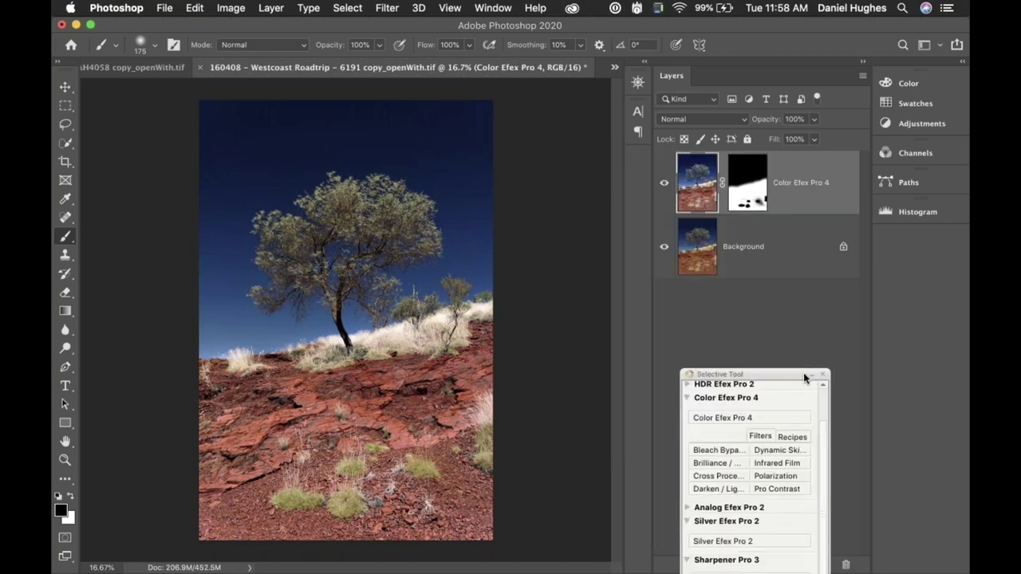
{"action": "left_click", "coordinate": [811, 374]}
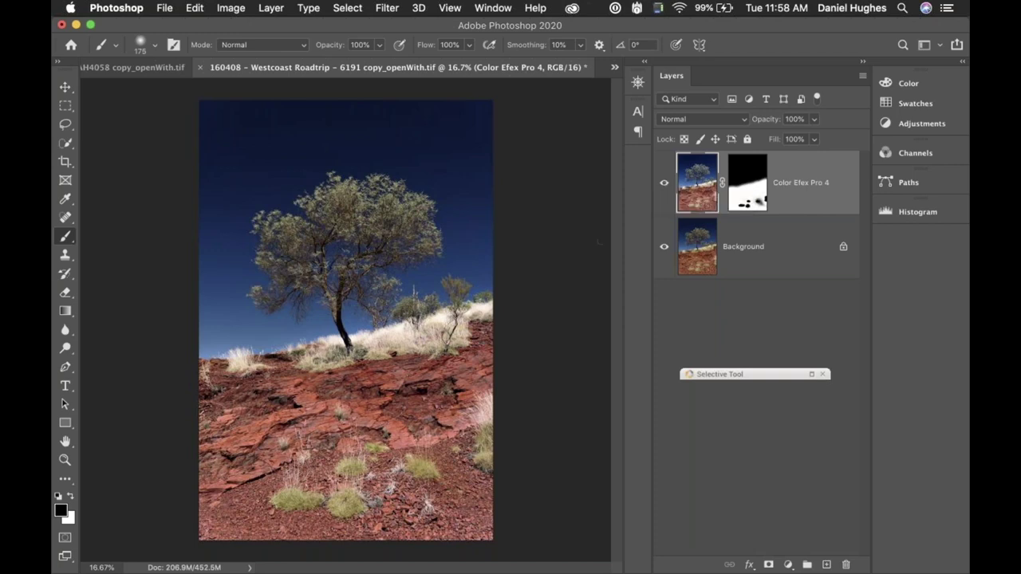
- Compare the image with and without the Color Efex Pro 4 layer, and view its layer mask as a red overlay
{"action": "left_click", "coordinate": [664, 185]}
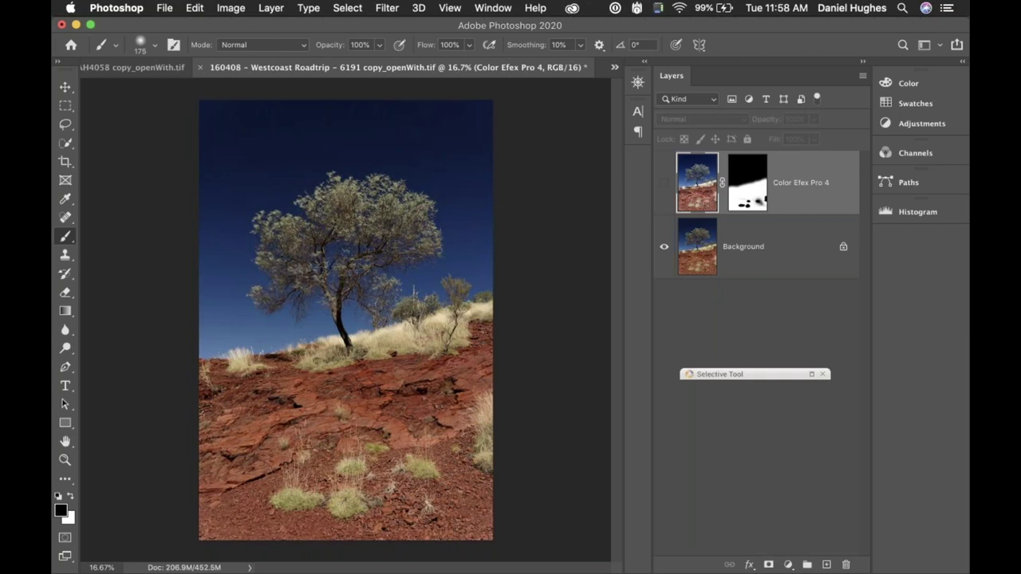
{"action": "left_click", "coordinate": [663, 184]}
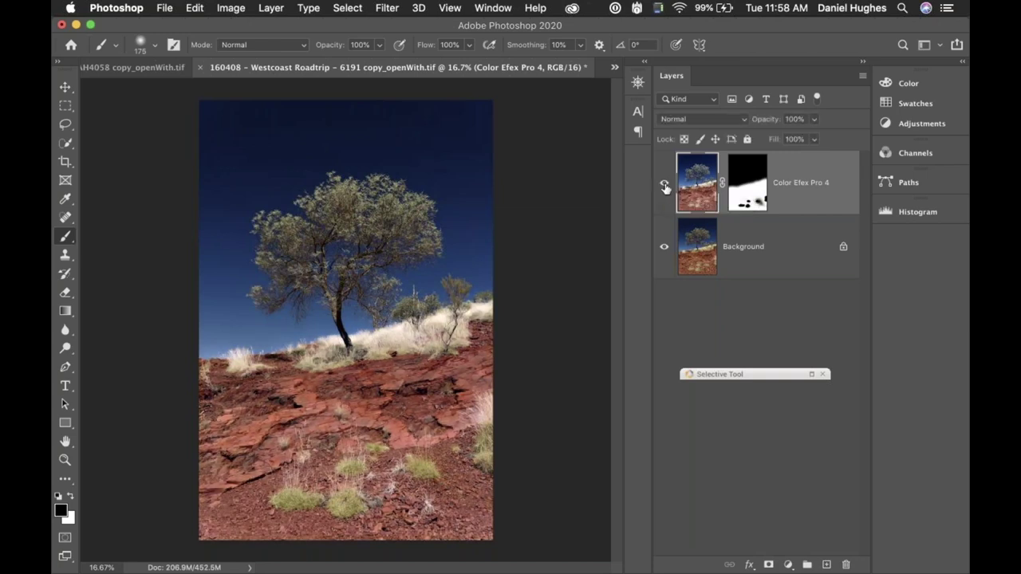
{"action": "left_click", "coordinate": [746, 204]}
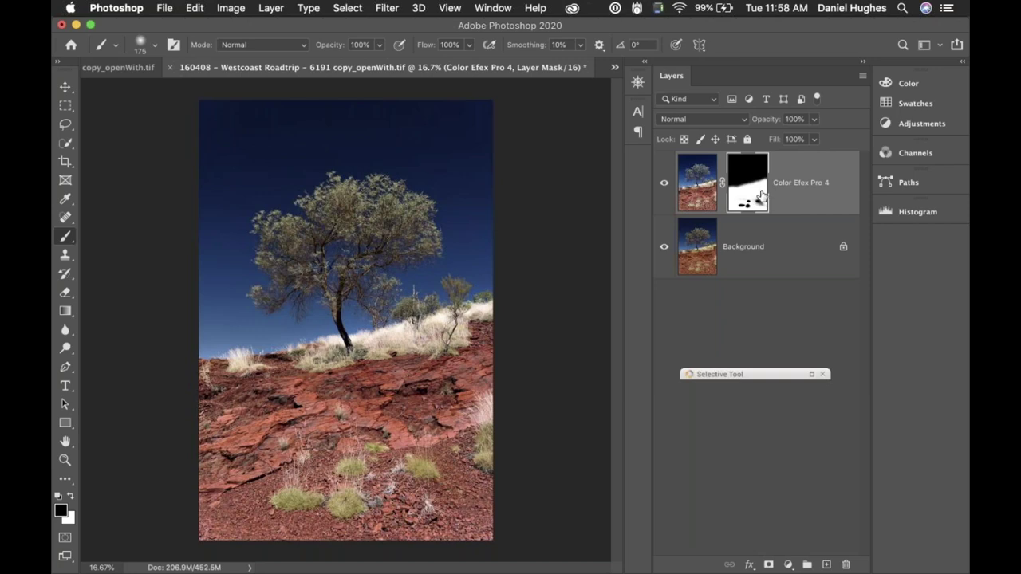
{"action": "key", "text": "backslash"}
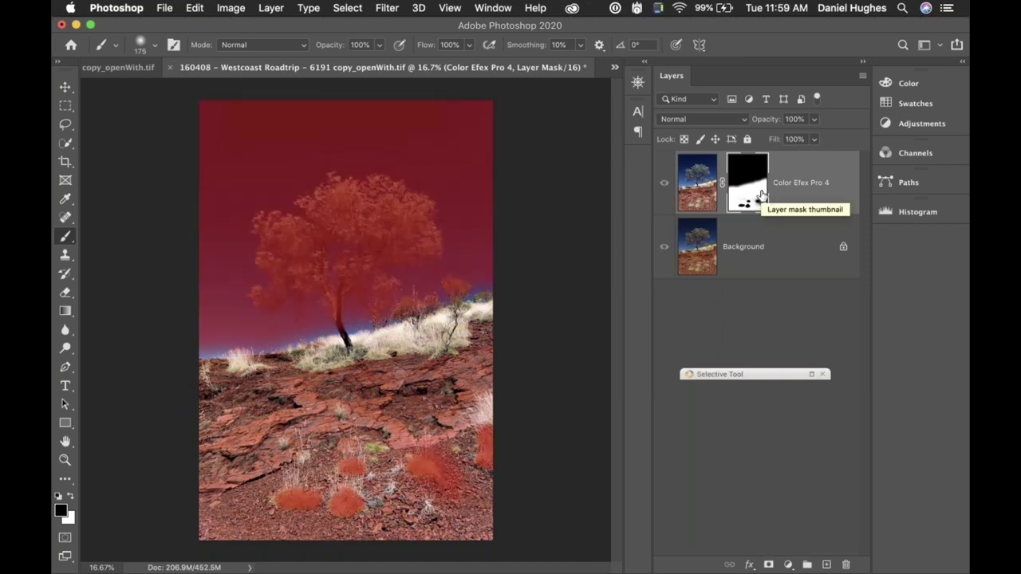
{"action": "key", "text": "backslash"}
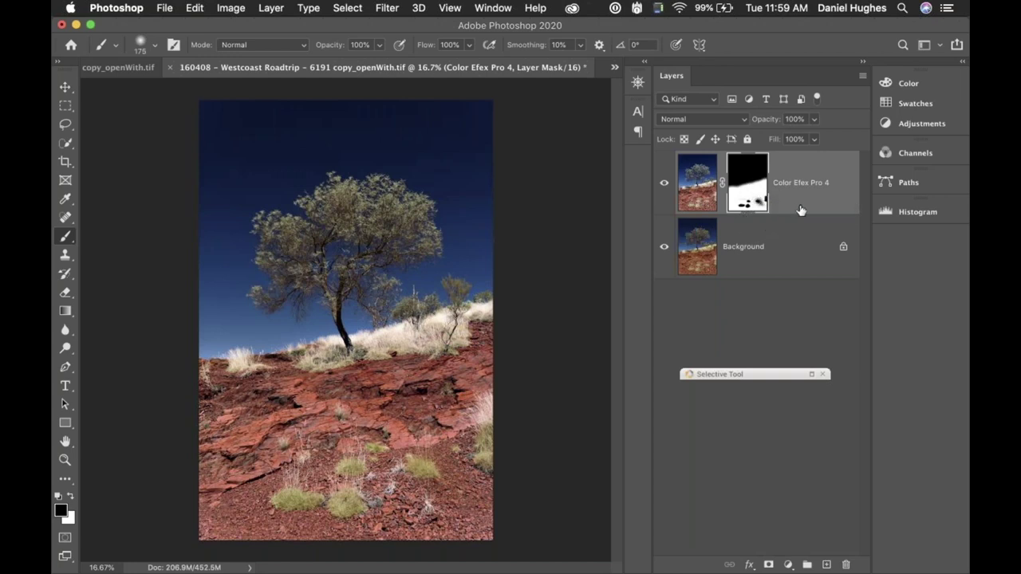
{"action": "left_click", "coordinate": [748, 182], "text": "alt+shift"}
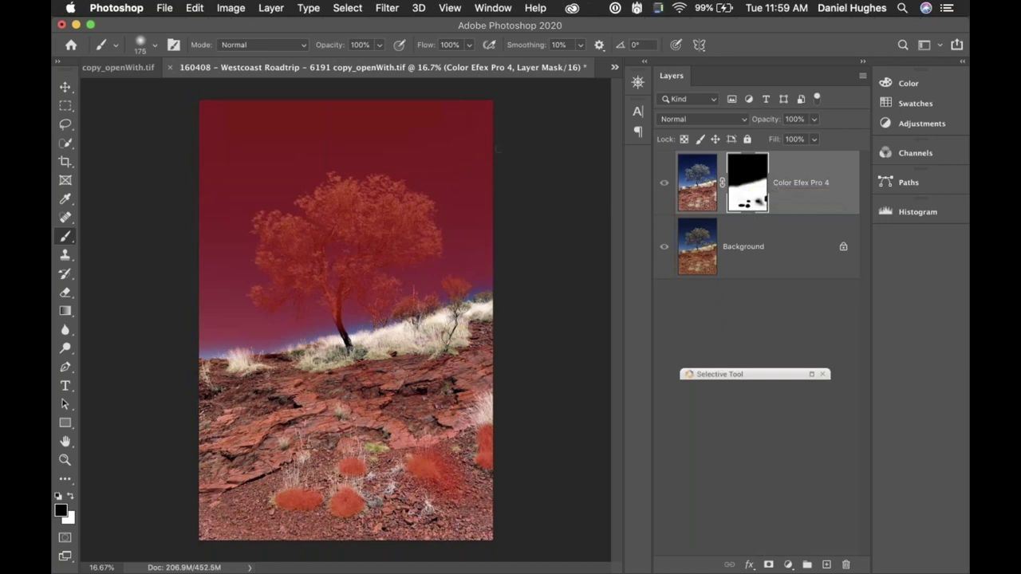
{"action": "left_click", "coordinate": [740, 187], "text": "alt+shift"}
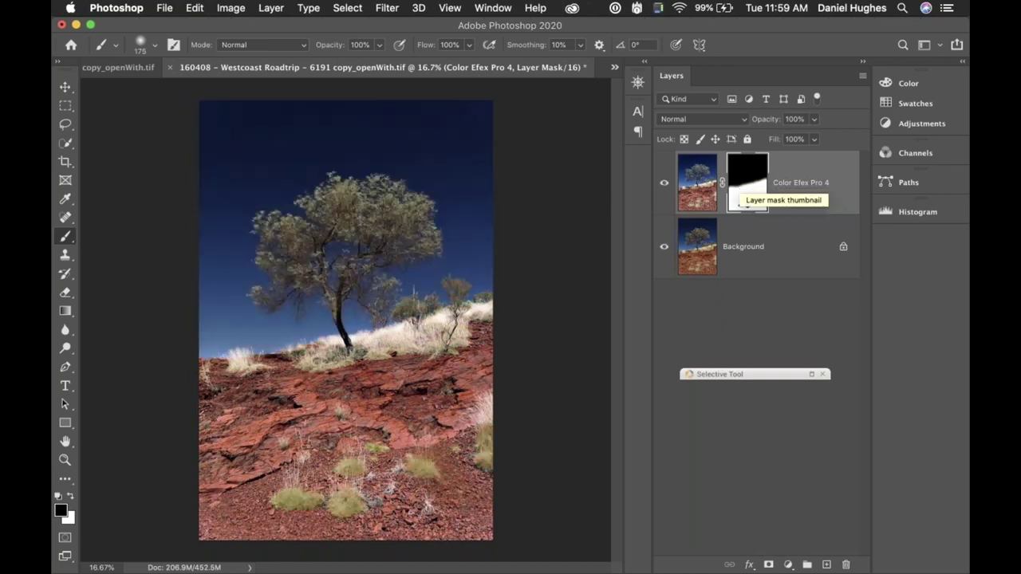
- View the Color Efex Pro 4 layer mask on its own in black and white, and return to the image
{"action": "left_click", "coordinate": [740, 192], "text": "alt"}
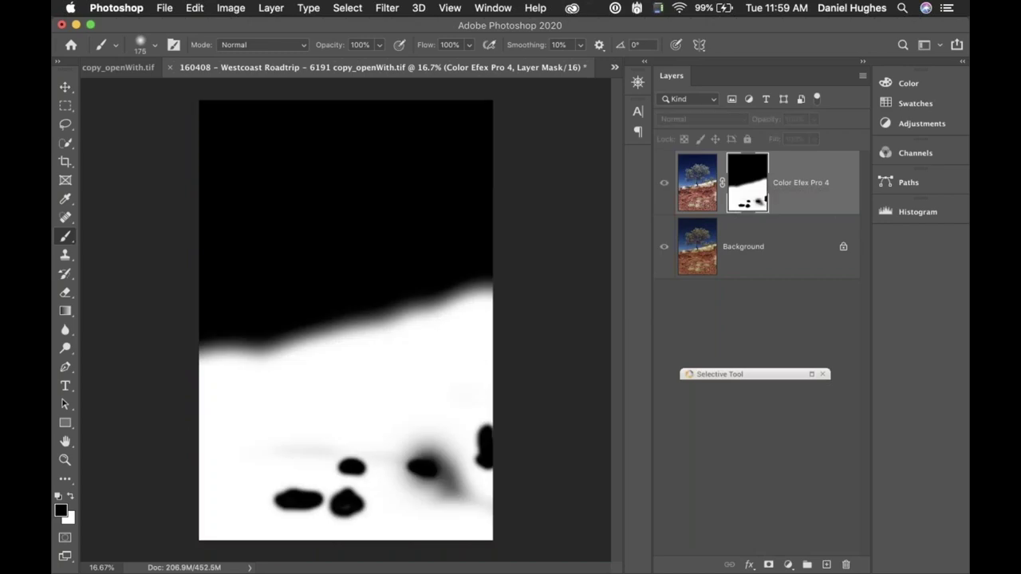
{"action": "left_click", "coordinate": [740, 191], "text": "alt"}
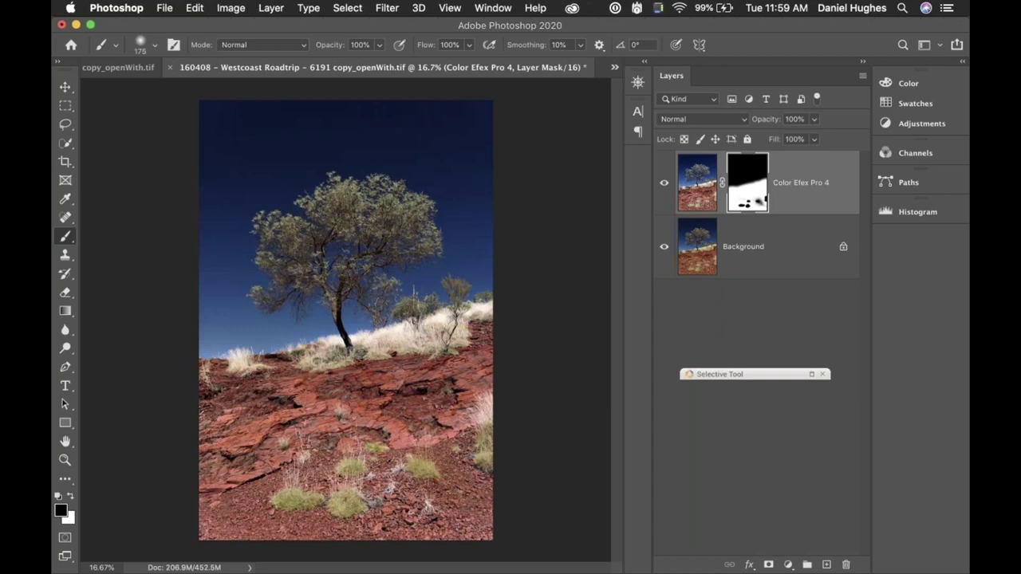
{"action": "left_click", "coordinate": [753, 189], "text": "alt"}
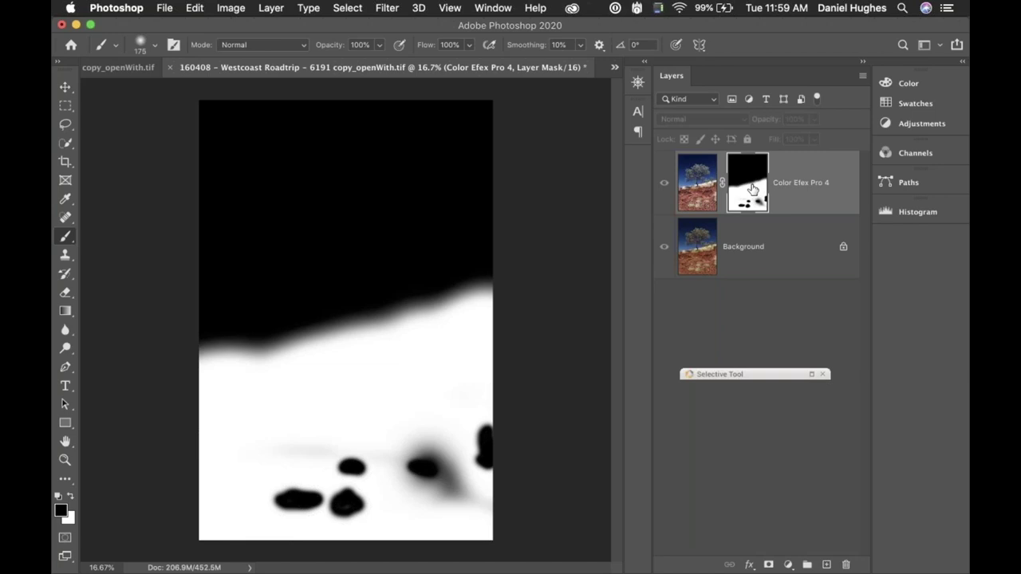
{"action": "left_click", "coordinate": [753, 188], "text": "alt"}
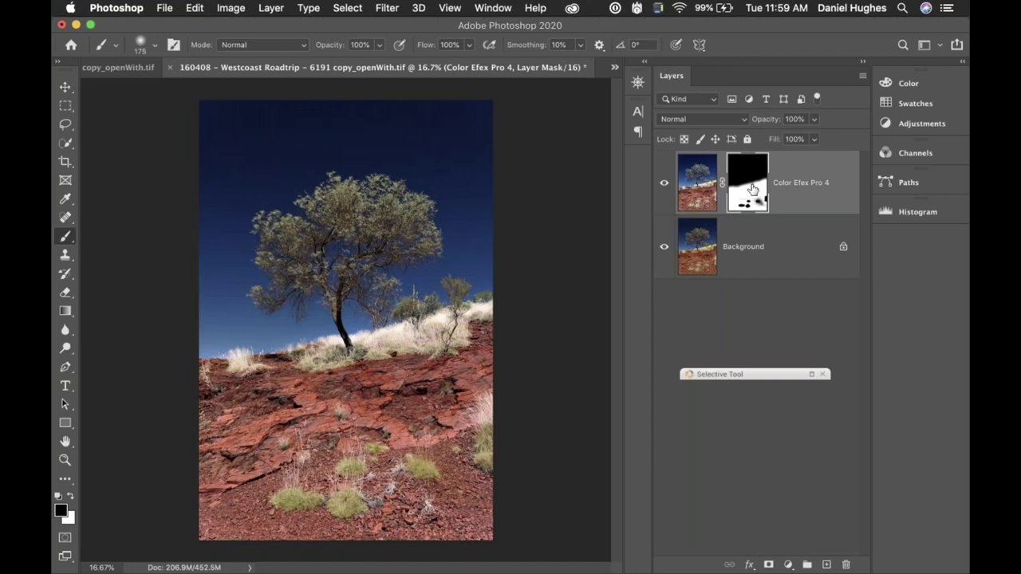
- Inspect the green tufts and red rocks at 100%, comparing the Color Efex Pro 4 layer on and off and checking its mask
{"action": "key", "text": "super+equal"}
{"action": "key", "text": "super+equal"}
{"action": "key", "text": "super+equal"}
{"action": "key", "text": "super+equal"}
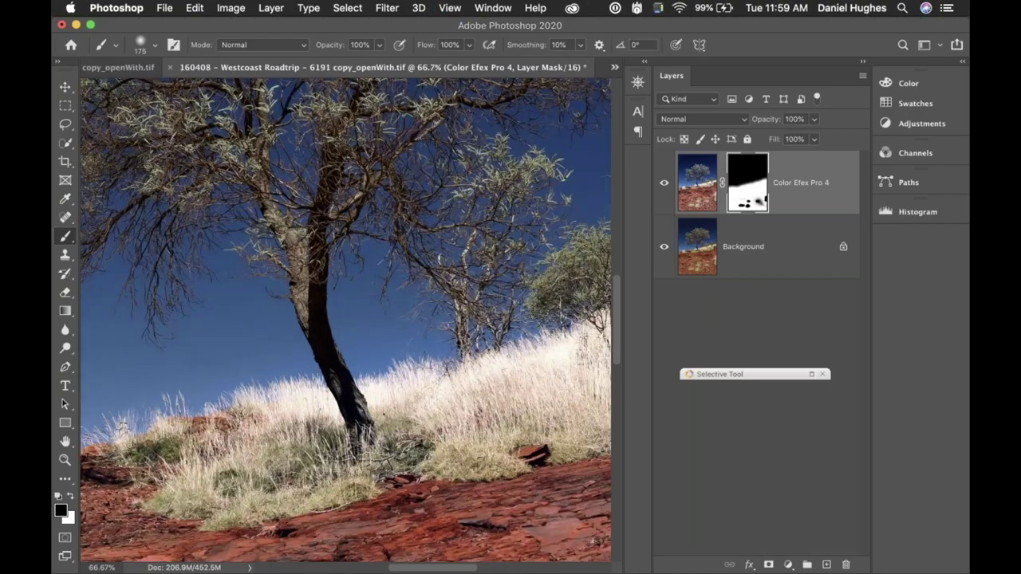
{"action": "scroll", "coordinate": [346, 319], "scroll_direction": "down", "scroll_amount": 10}
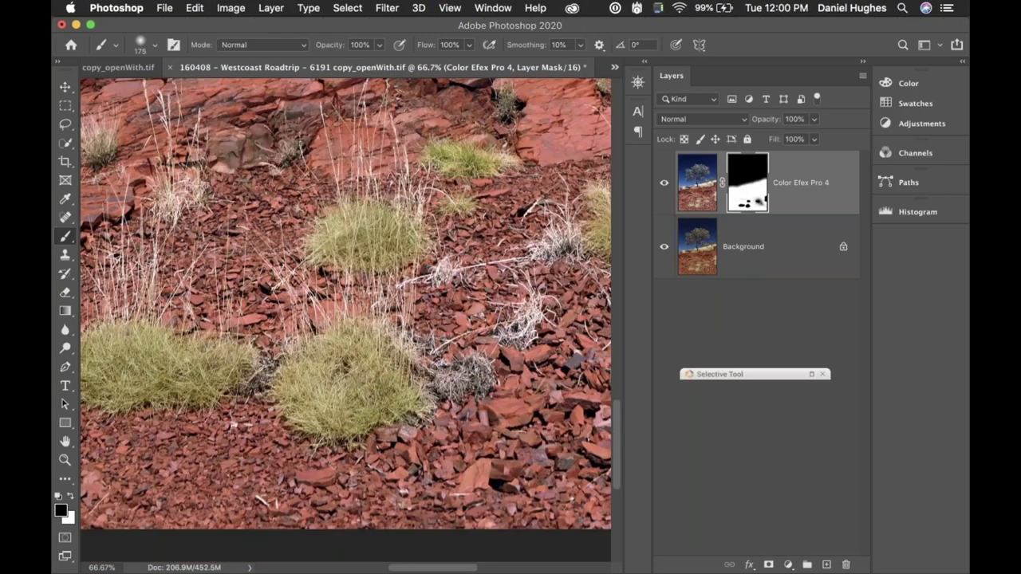
{"action": "key", "text": "super+equal"}
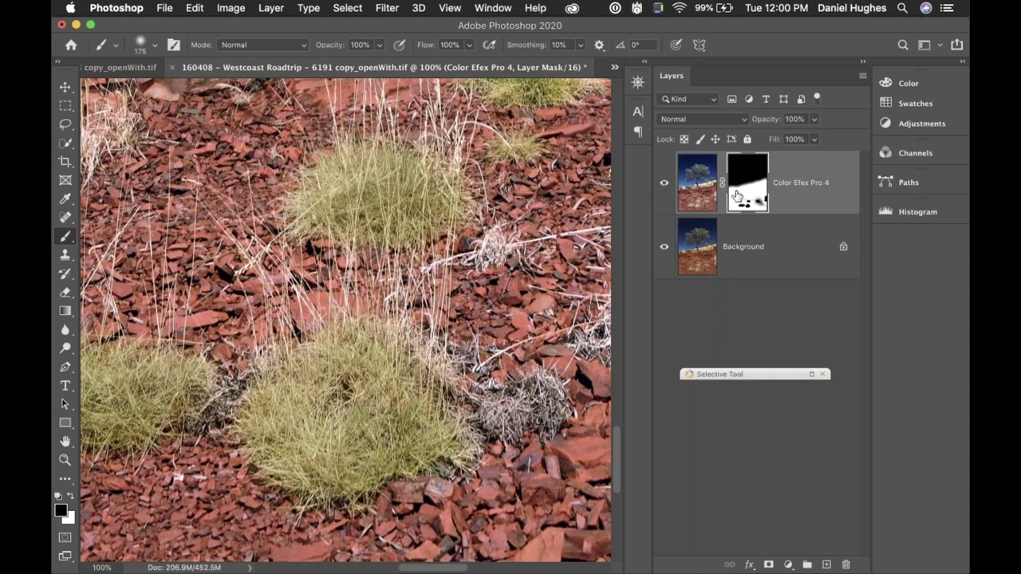
{"action": "left_click", "coordinate": [663, 183]}
{"action": "left_click", "coordinate": [664, 185]}
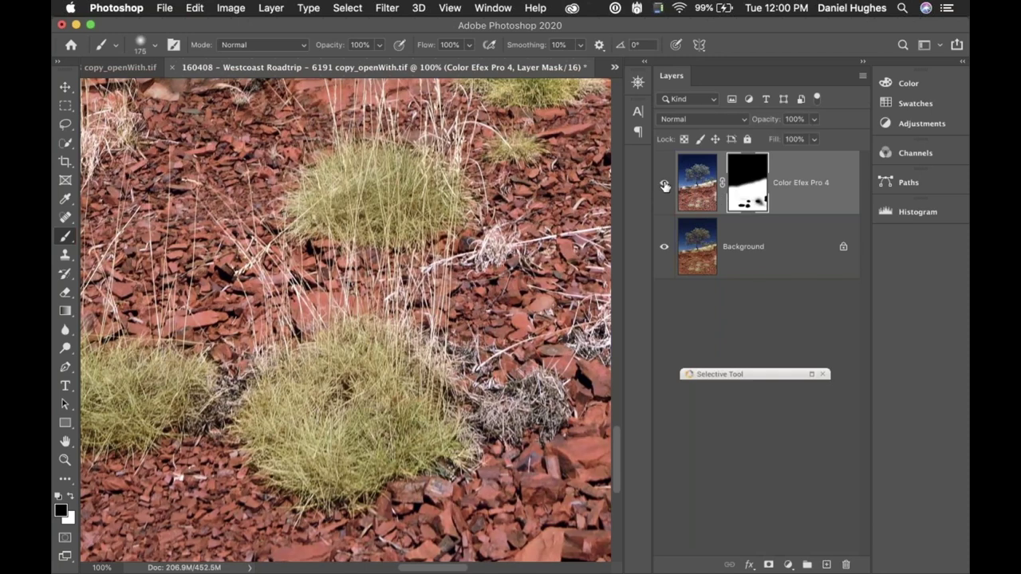
{"action": "left_click", "coordinate": [739, 200], "text": "alt"}
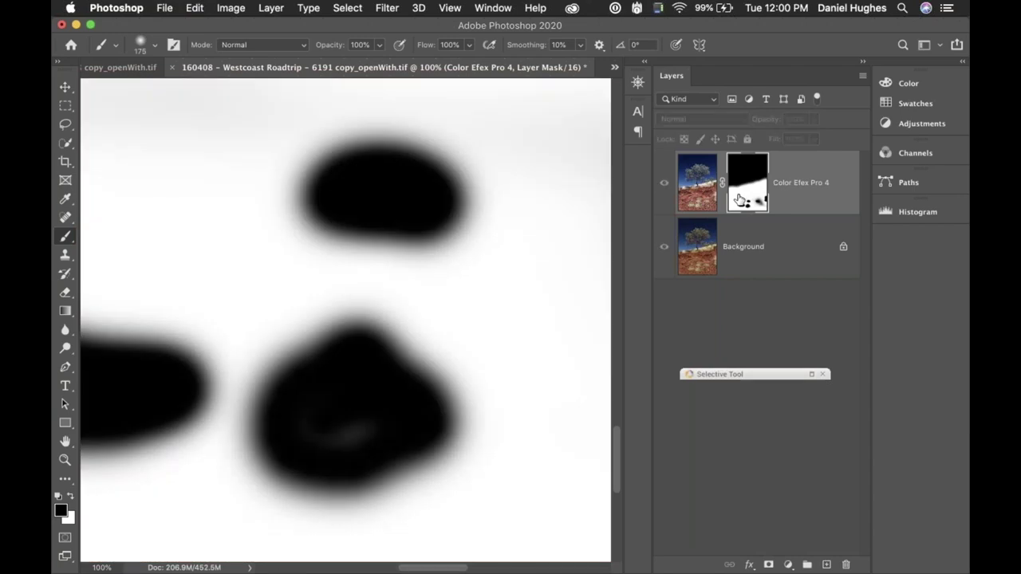
{"action": "left_click", "coordinate": [739, 199], "text": "alt"}
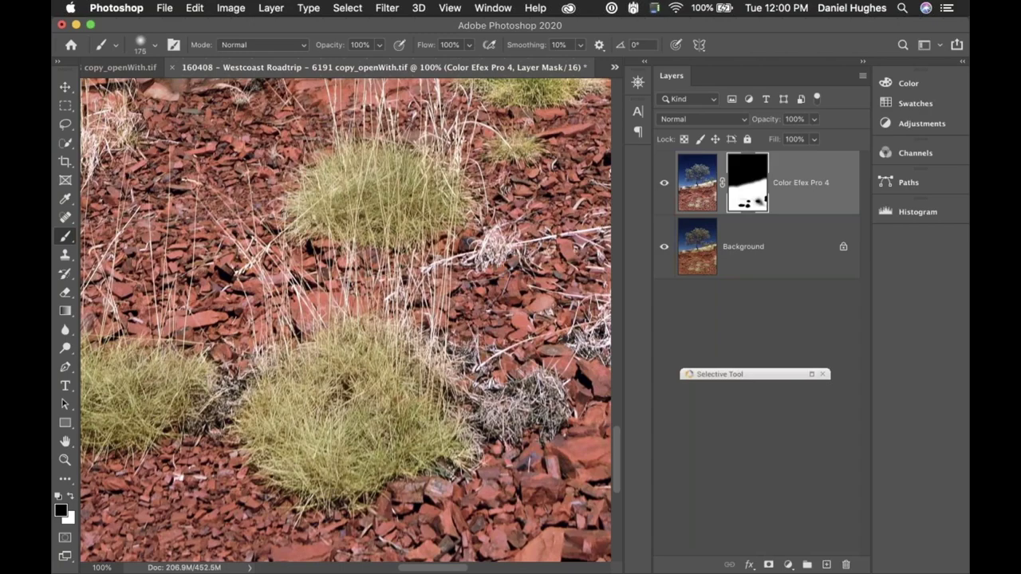
{"action": "scroll", "coordinate": [395, 252], "scroll_direction": "up", "scroll_amount": 5}
{"action": "scroll", "coordinate": [346, 320], "scroll_direction": "up", "scroll_amount": 10}
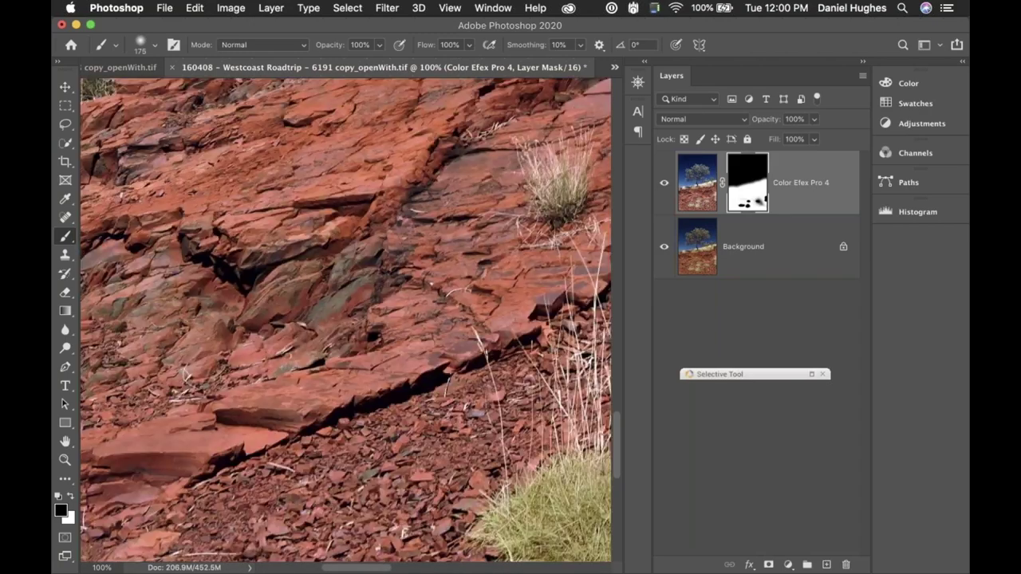
{"action": "key", "text": "super+0"}
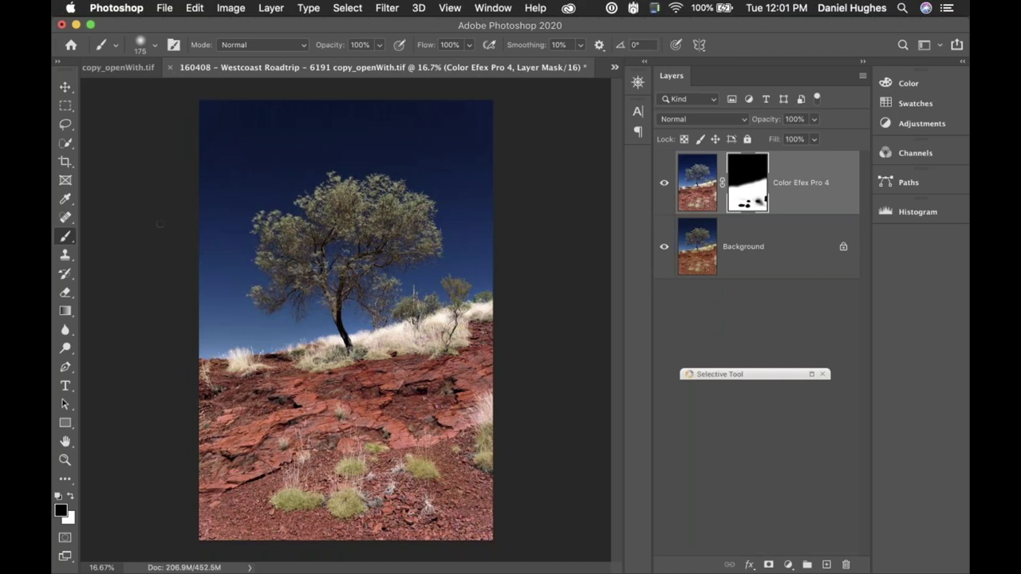
{"action": "key", "text": "super+Tab"}
{"action": "key", "text": "super+Tab"}
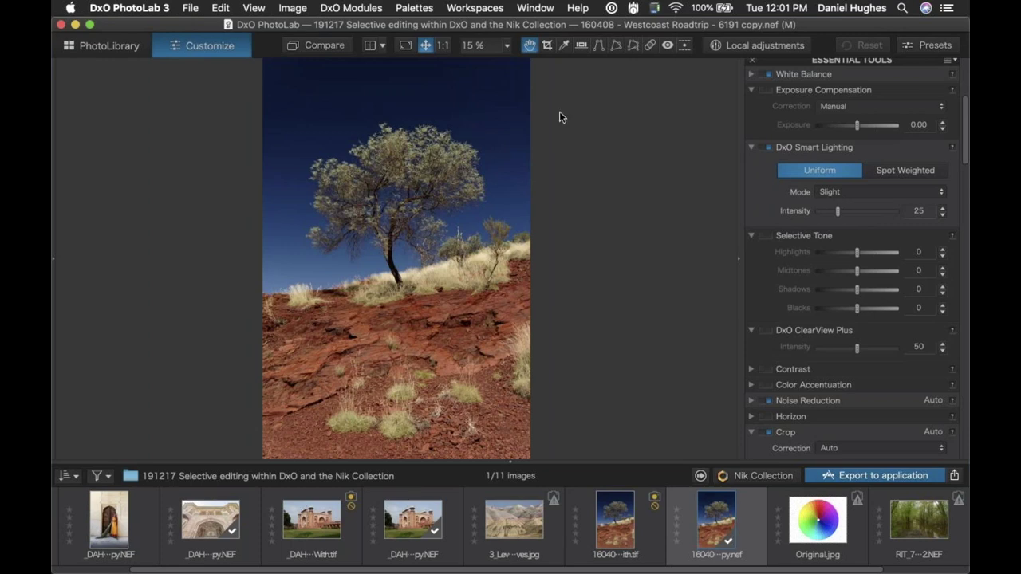
{"action": "key", "text": "super+Tab"}
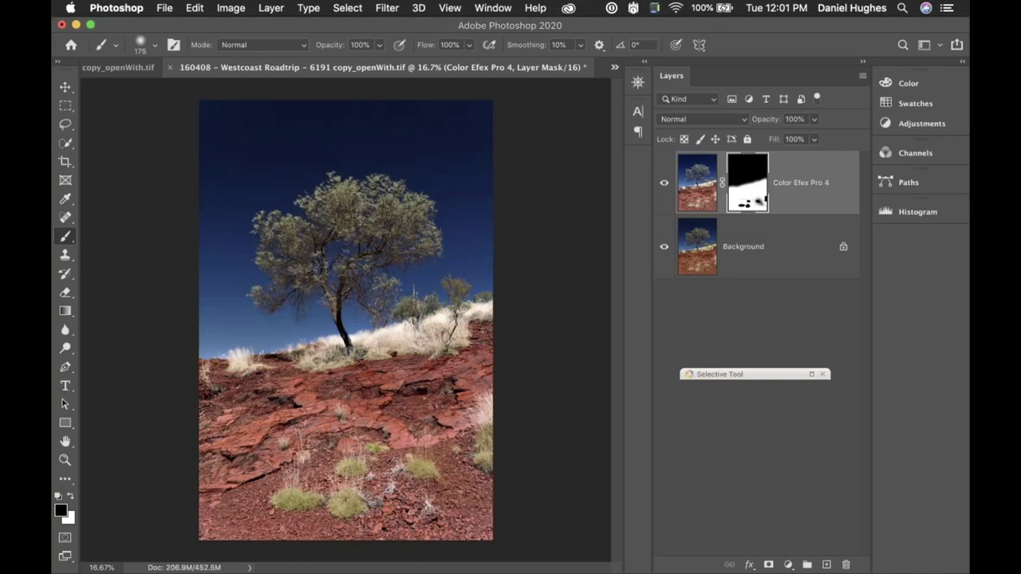
- Move the Selective Tool window just below the Background layer and expand it to show the Nik filters
{"action": "left_click_drag", "start_coordinate": [736, 375], "coordinate": [714, 297]}
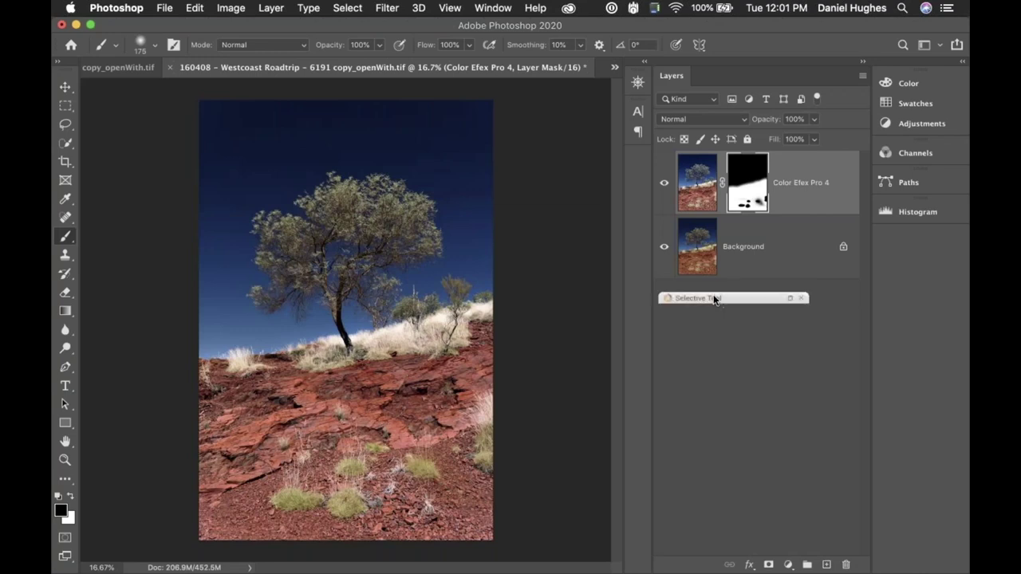
{"action": "left_click", "coordinate": [789, 298]}
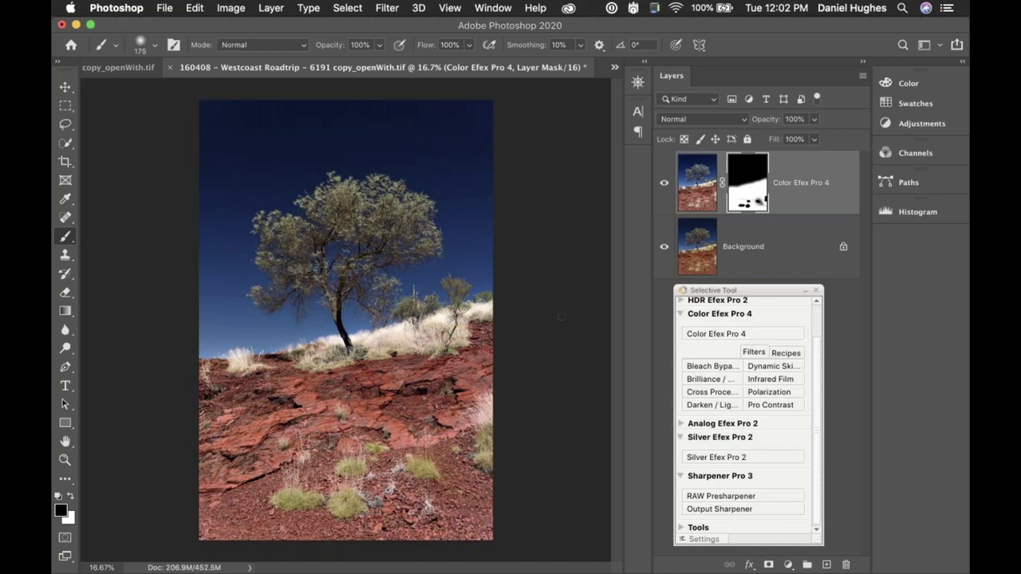
{"action": "mouse_move", "coordinate": [917, 568]}
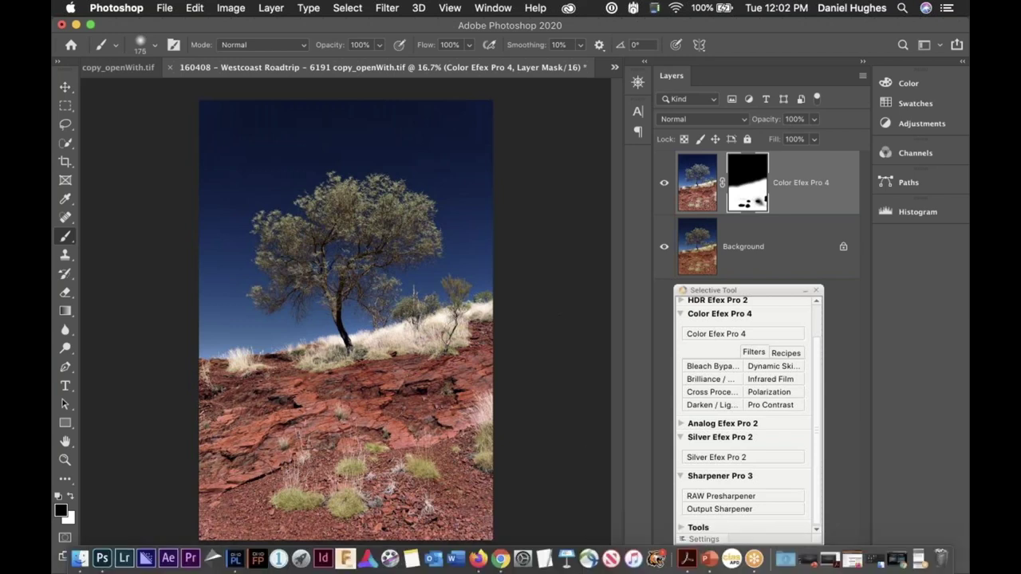
{"action": "left_click", "coordinate": [917, 561]}
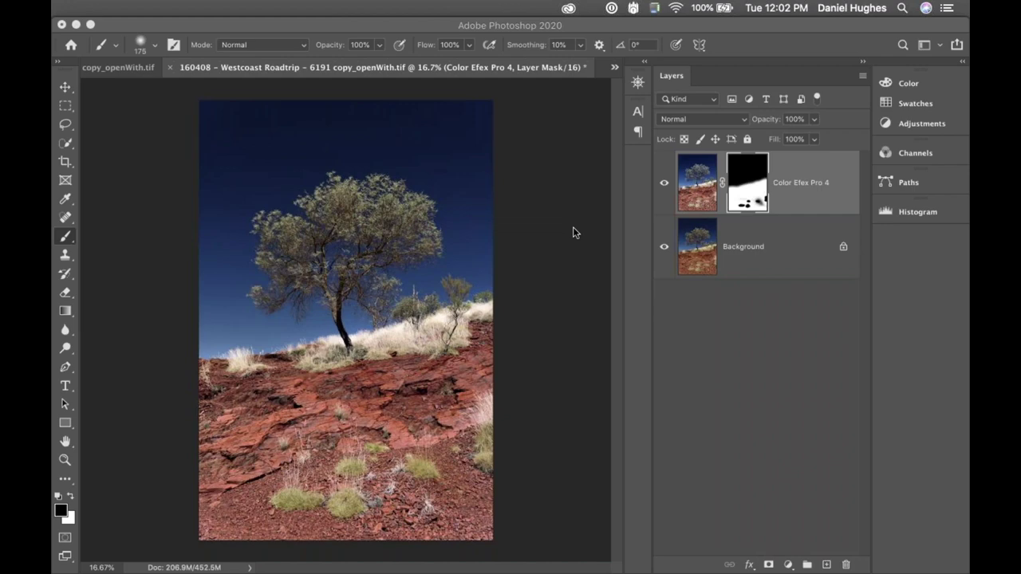
- Switch to DxO PhotoLab and open the desert hills photo 3_LevelsCurves.jpg for editing
{"action": "key", "text": "super+Tab"}
{"action": "key", "text": "super+Tab"}
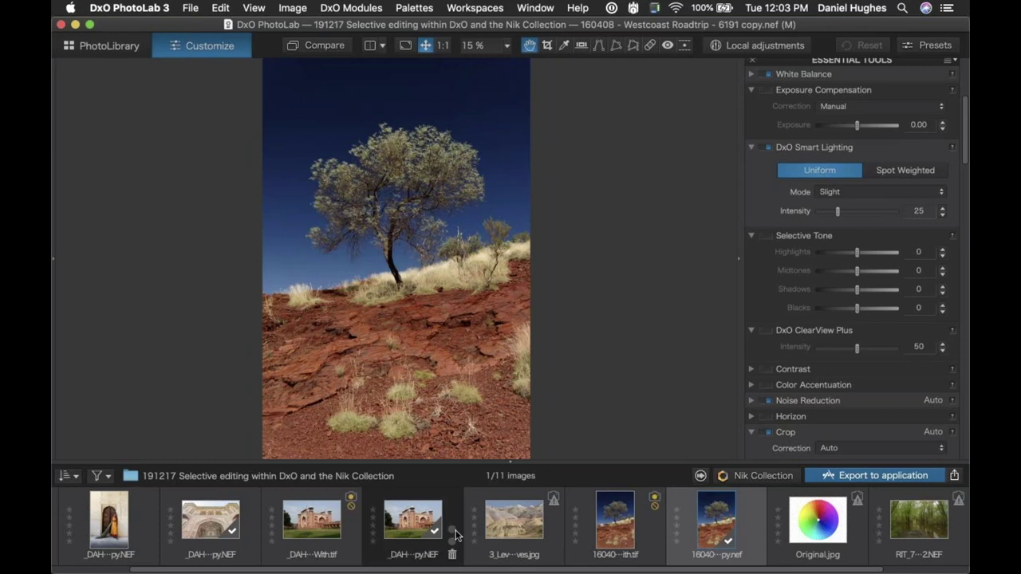
{"action": "left_click", "coordinate": [513, 527]}
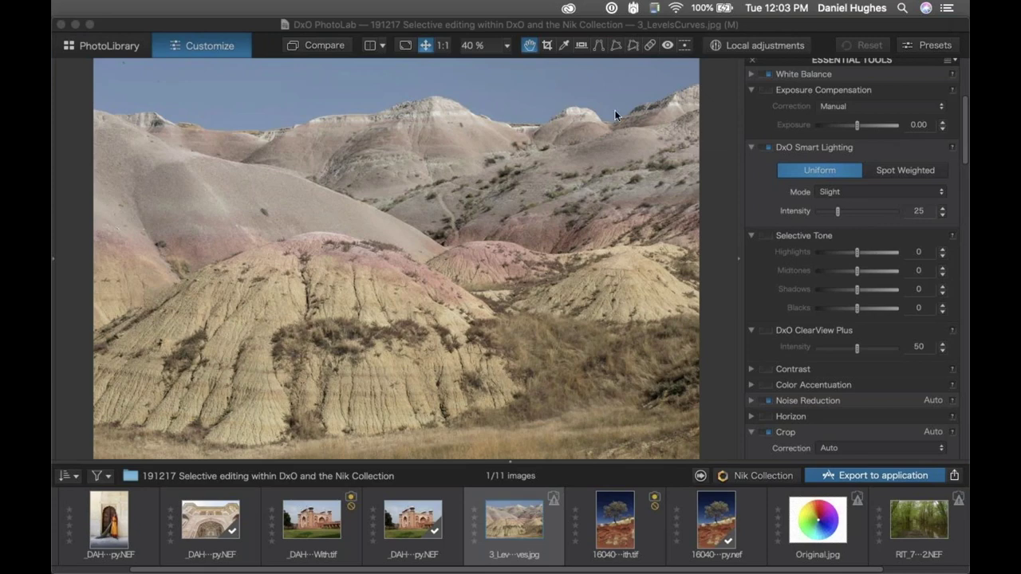
- Collapse the DxO Smart Lighting, Exposure Compensation and Selective Tone sections in the essential tools
{"action": "left_click", "coordinate": [751, 149]}
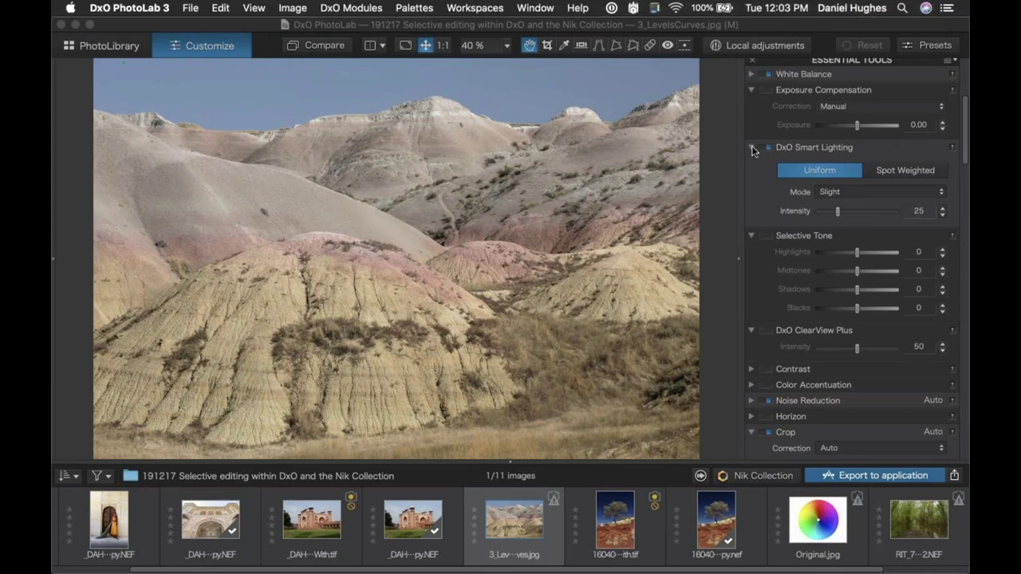
{"action": "left_click", "coordinate": [751, 149]}
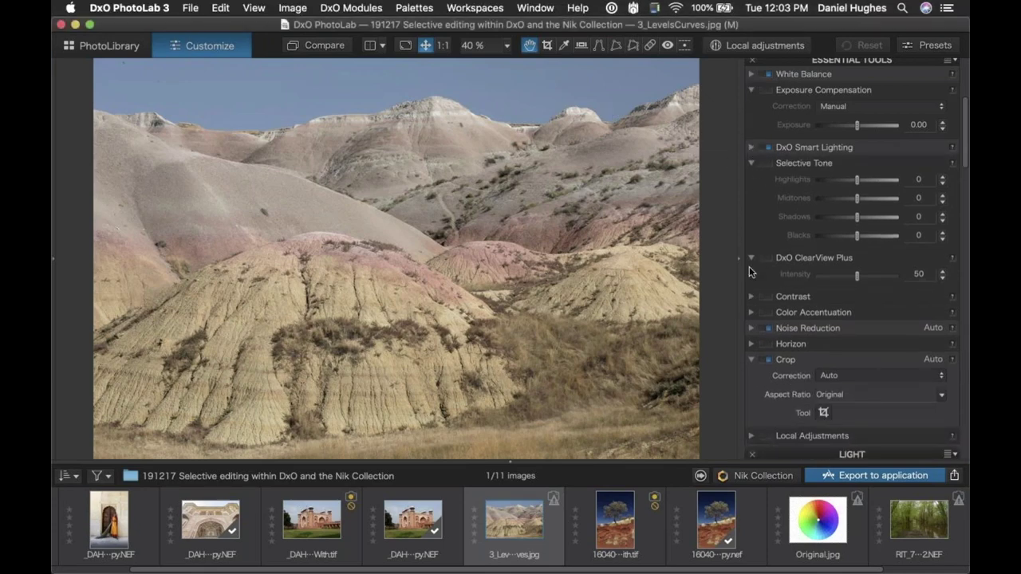
{"action": "left_click", "coordinate": [751, 90]}
{"action": "left_click", "coordinate": [749, 121]}
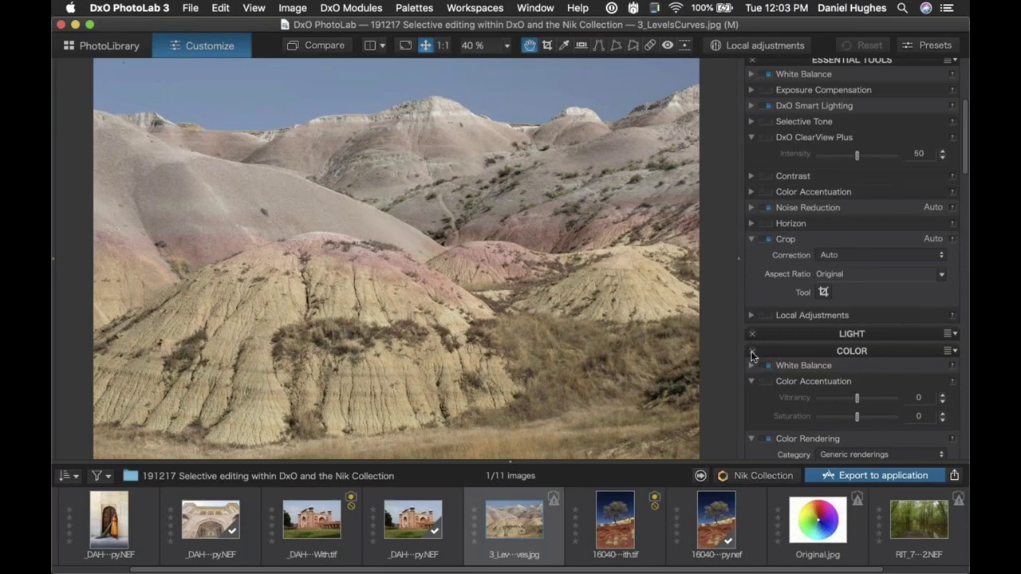
- Enable the HSL correction in the Color palette for the desert hills photo
{"action": "scroll", "coordinate": [758, 381], "scroll_direction": "down", "scroll_amount": 10}
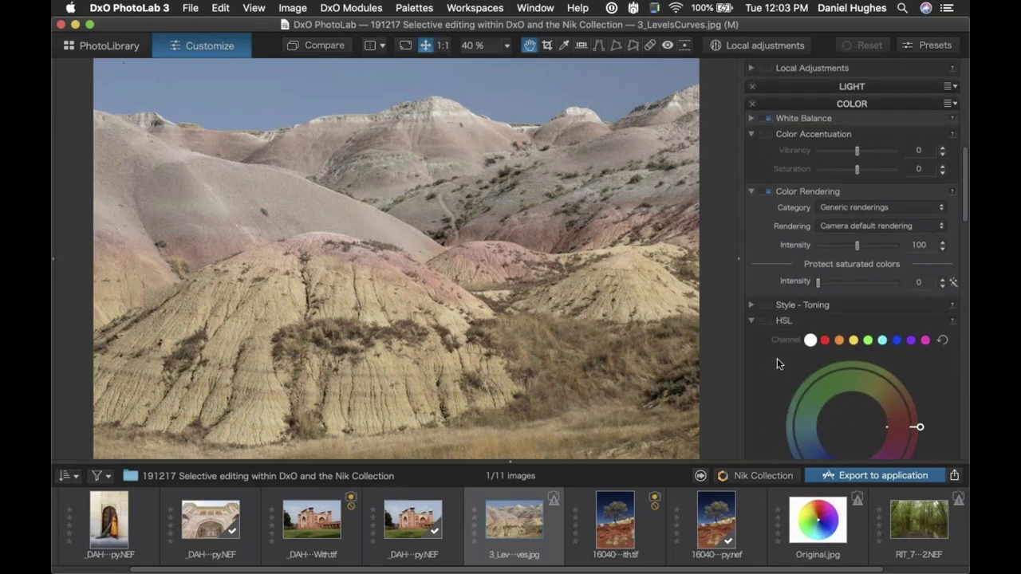
{"action": "scroll", "coordinate": [778, 200], "scroll_direction": "down", "scroll_amount": 3}
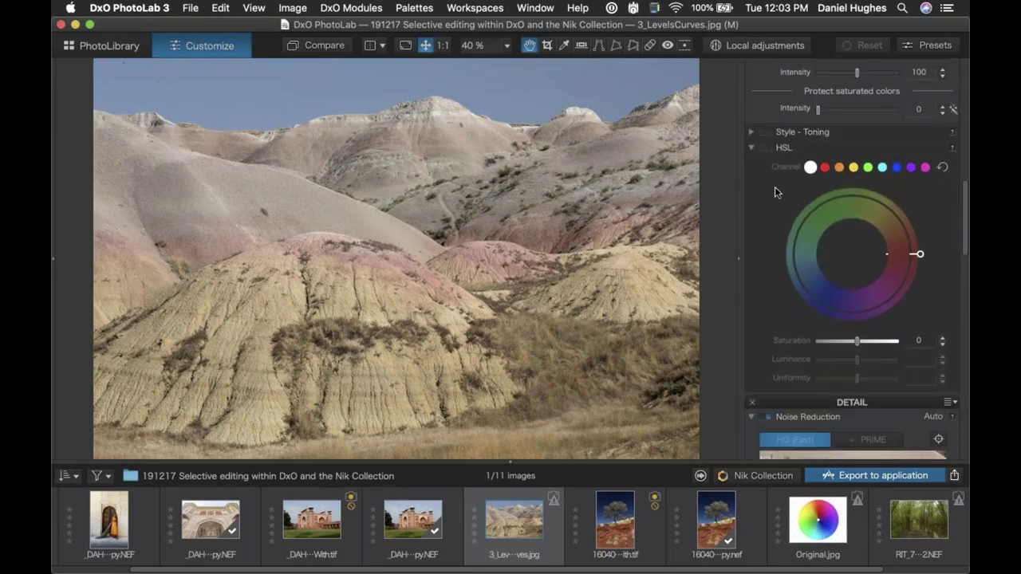
{"action": "scroll", "coordinate": [810, 278], "scroll_direction": "up", "scroll_amount": 5}
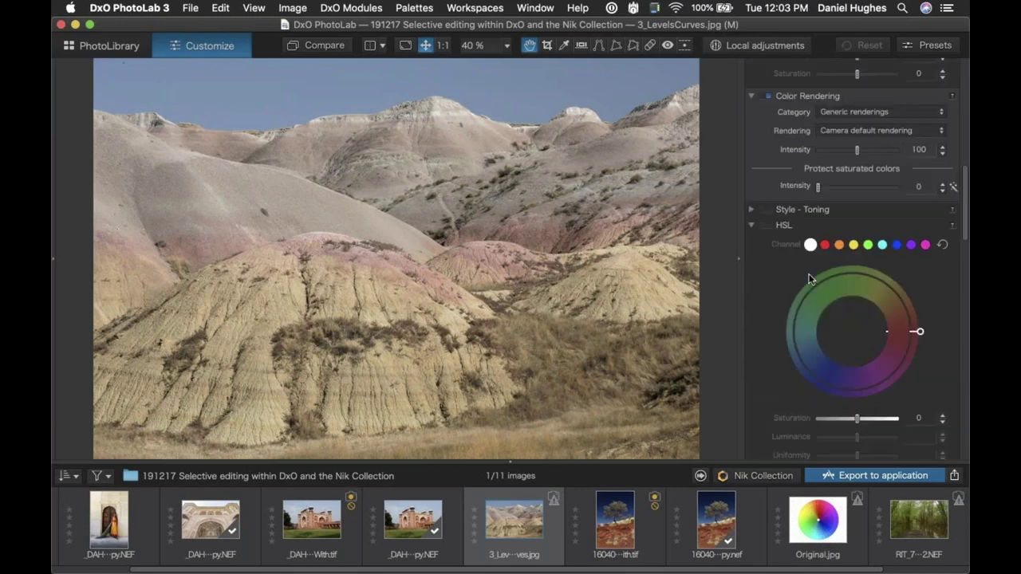
{"action": "scroll", "coordinate": [810, 277], "scroll_direction": "up", "scroll_amount": 1}
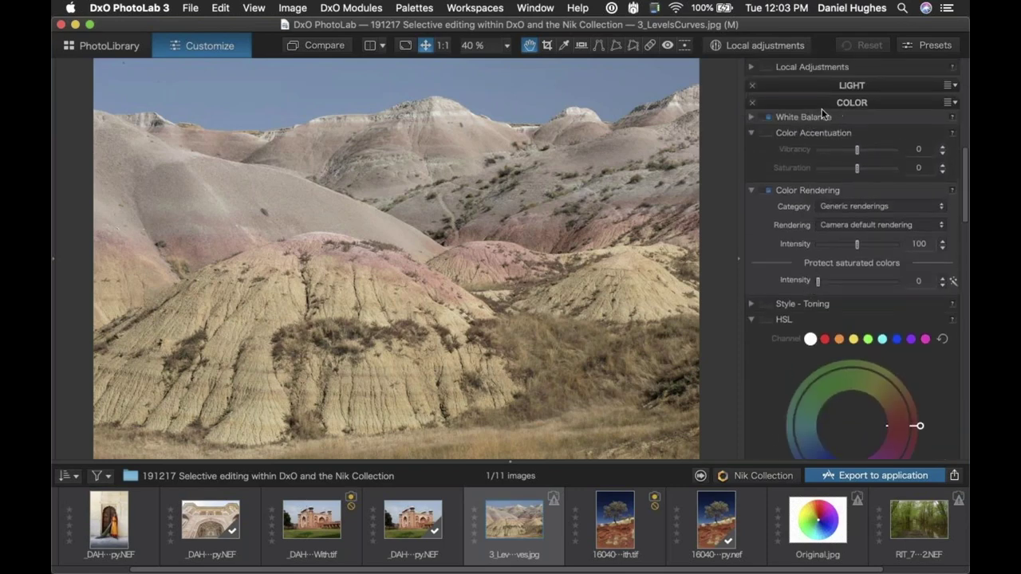
{"action": "scroll", "coordinate": [795, 371], "scroll_direction": "down", "scroll_amount": 7}
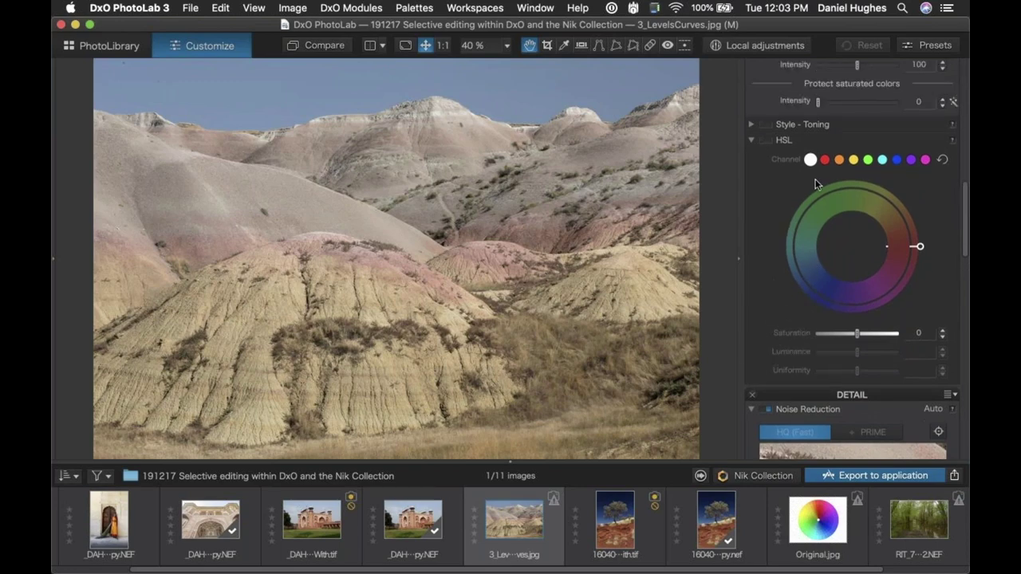
{"action": "scroll", "coordinate": [873, 225], "scroll_direction": "up", "scroll_amount": 2}
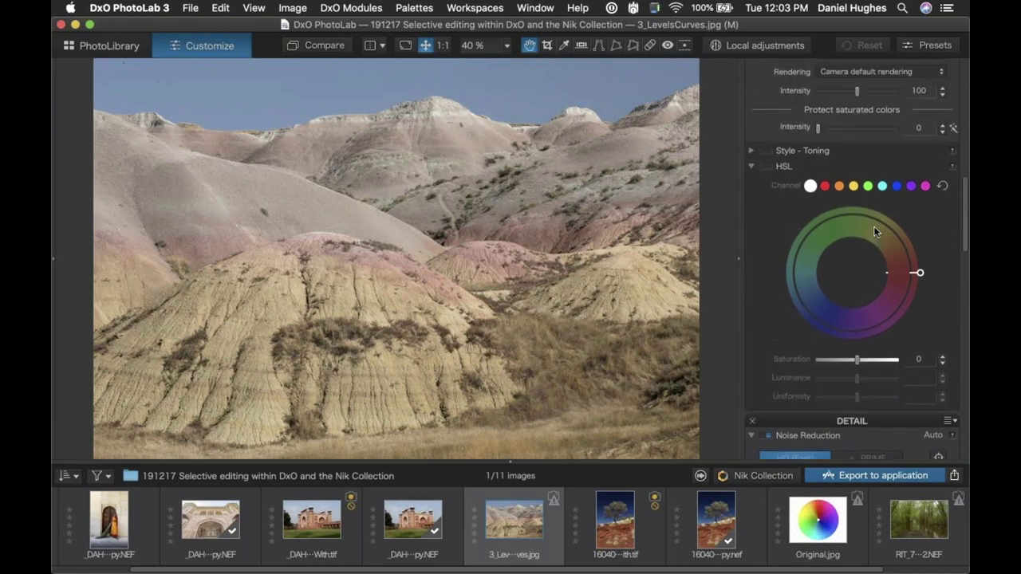
{"action": "scroll", "coordinate": [873, 226], "scroll_direction": "down", "scroll_amount": 1}
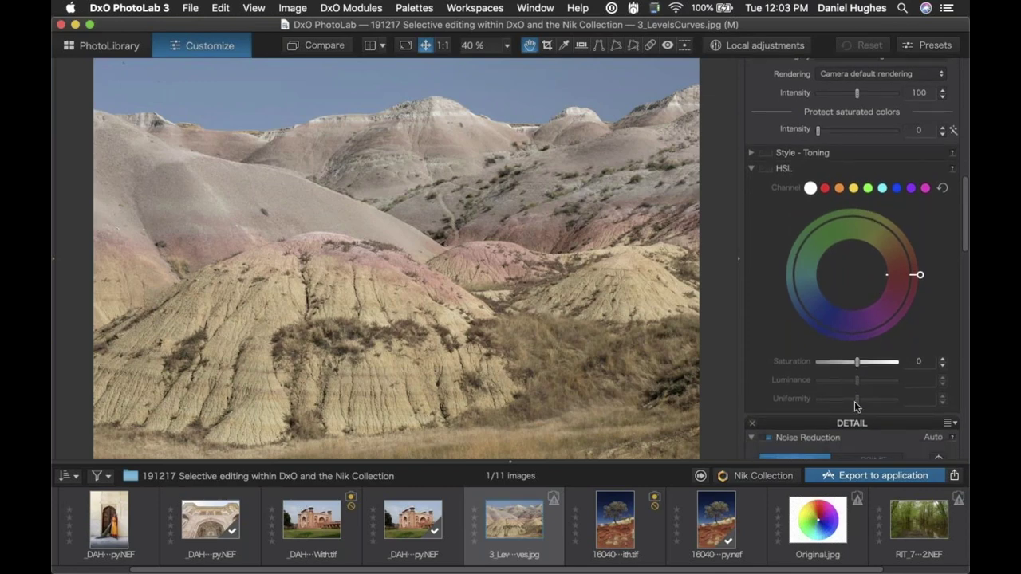
{"action": "left_click", "coordinate": [766, 169]}
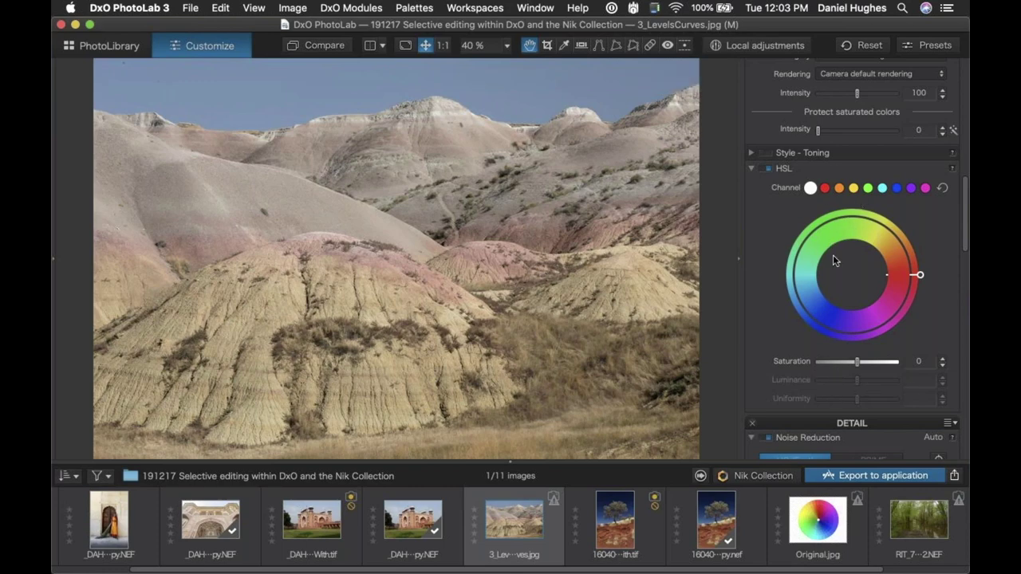
- Set the HSL blue channel's saturation to 100, luminance to -49 and uniformity to 32, and adjust its range at the cyan end
{"action": "left_click", "coordinate": [896, 188]}
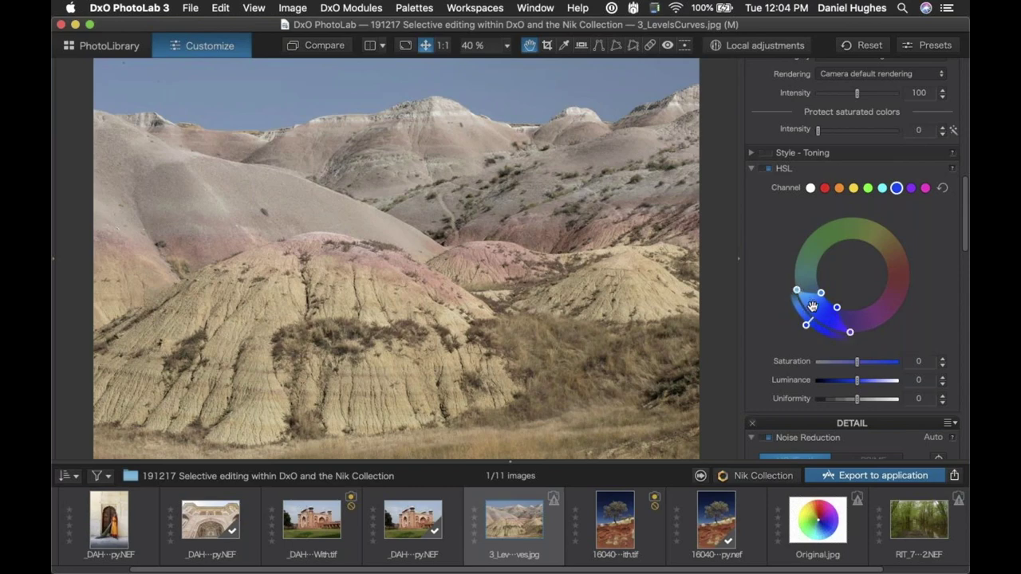
{"action": "left_click_drag", "start_coordinate": [858, 363], "coordinate": [845, 385]}
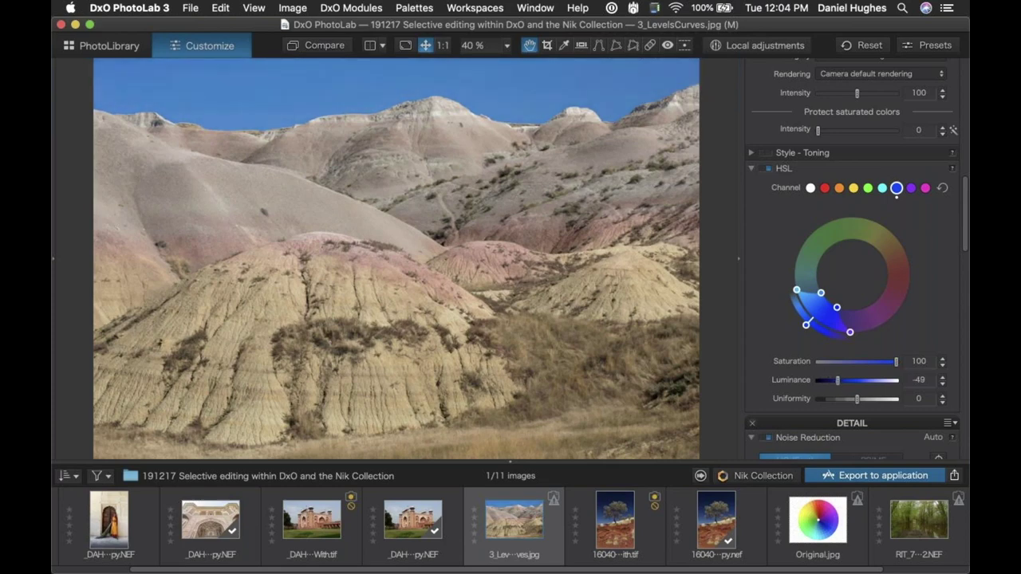
{"action": "key", "text": "super+minus"}
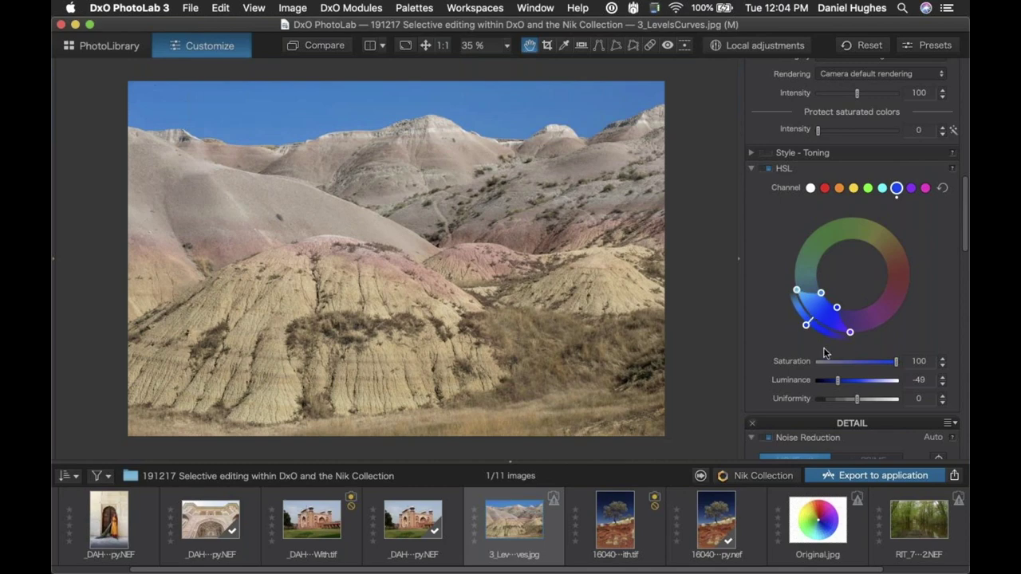
{"action": "mouse_move", "coordinate": [857, 399]}
{"action": "left_mouse_down"}
{"action": "mouse_move", "coordinate": [867, 399]}
{"action": "mouse_move", "coordinate": [841, 398]}
{"action": "mouse_move", "coordinate": [871, 402]}
{"action": "left_mouse_up"}
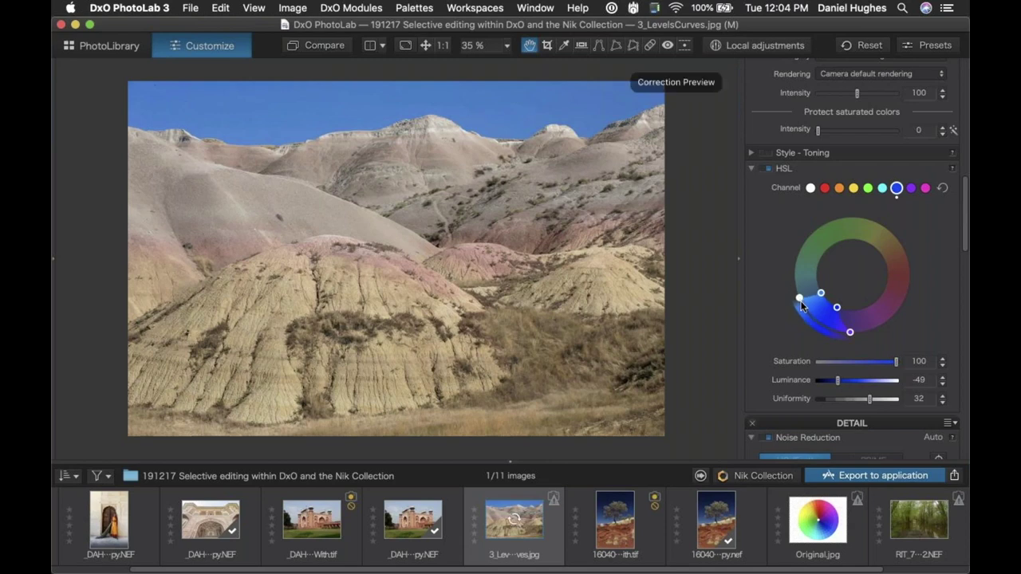
{"action": "left_click_drag", "start_coordinate": [795, 294], "coordinate": [764, 289]}
- Set the HSL yellow channel's saturation to 100 and luminance to -10, and extend its range into the orange hues
{"action": "left_click", "coordinate": [853, 188]}
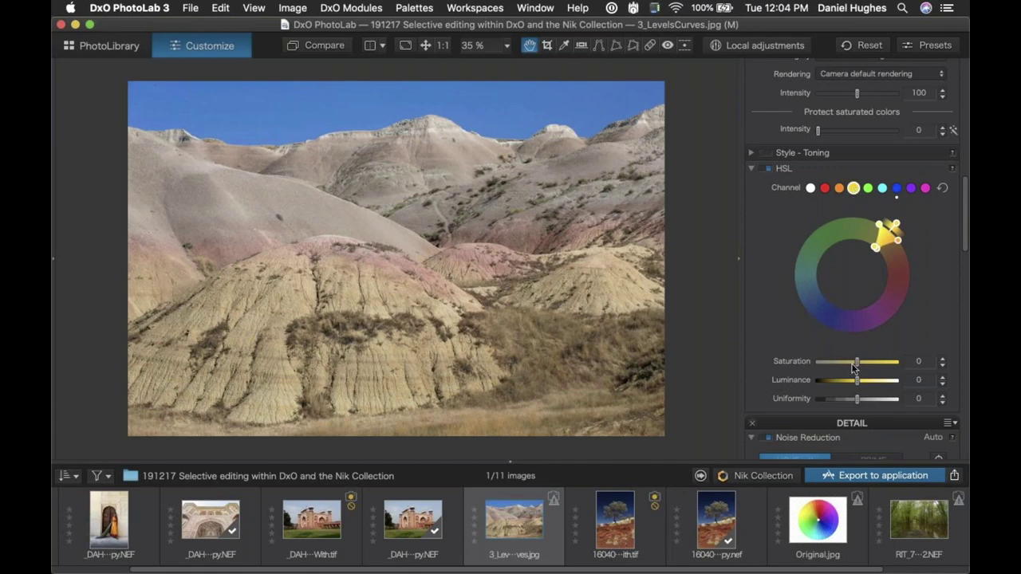
{"action": "left_click_drag", "start_coordinate": [857, 362], "coordinate": [881, 365]}
{"action": "left_click_drag", "start_coordinate": [898, 243], "coordinate": [914, 267]}
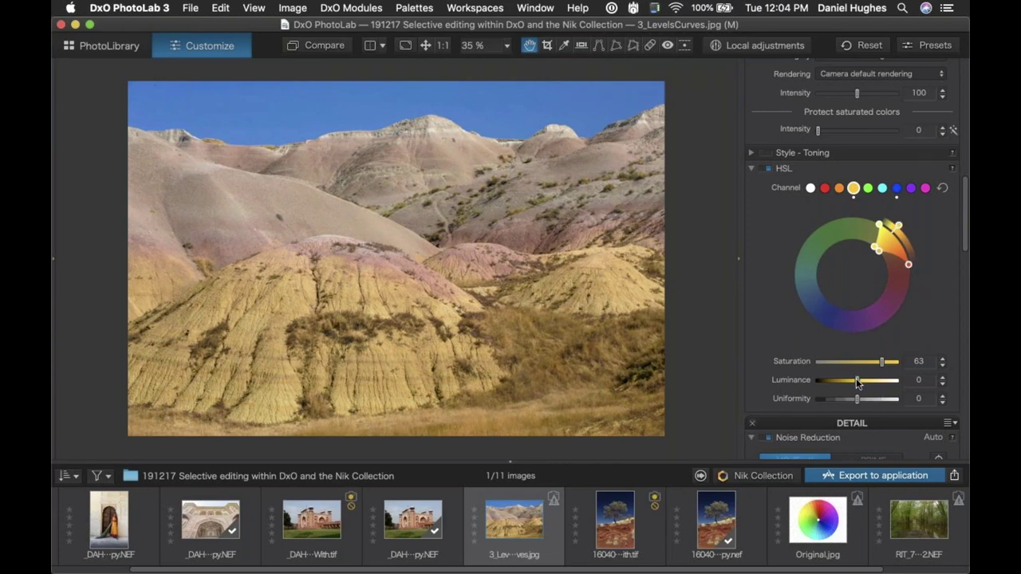
{"action": "left_click_drag", "start_coordinate": [858, 383], "coordinate": [853, 384]}
{"action": "left_click_drag", "start_coordinate": [885, 361], "coordinate": [919, 361]}
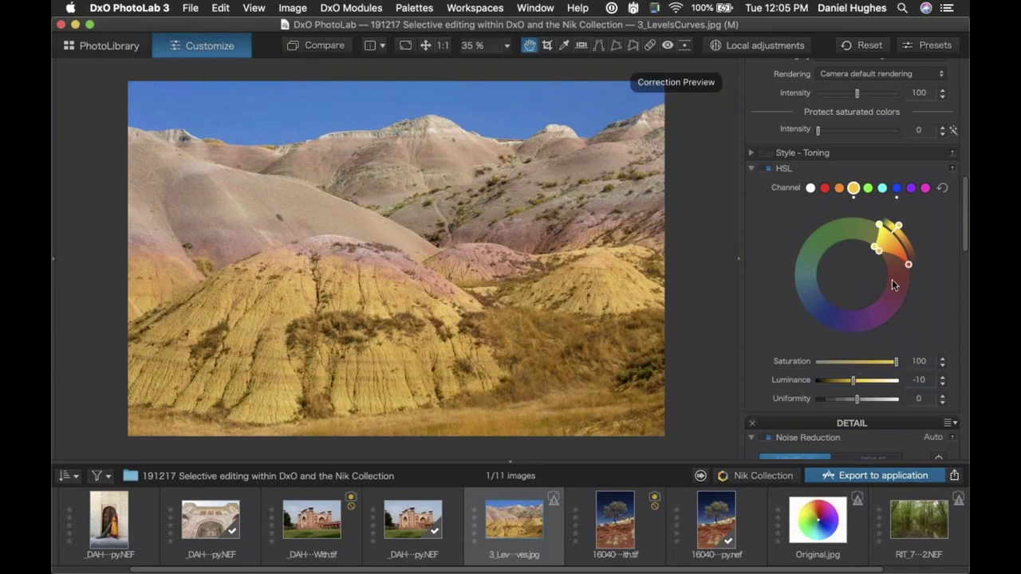
- Try a yellow range reaching into magenta, narrow it back to yellow-orange, and set saturation to 45 and uniformity to -20
{"action": "left_click_drag", "start_coordinate": [908, 268], "coordinate": [852, 335]}
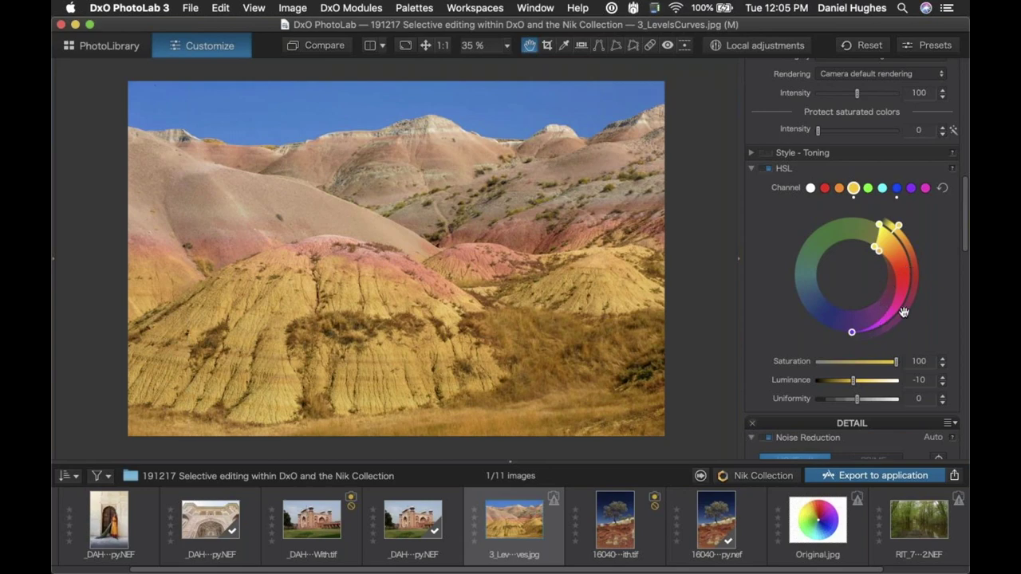
{"action": "left_click_drag", "start_coordinate": [850, 335], "coordinate": [893, 238]}
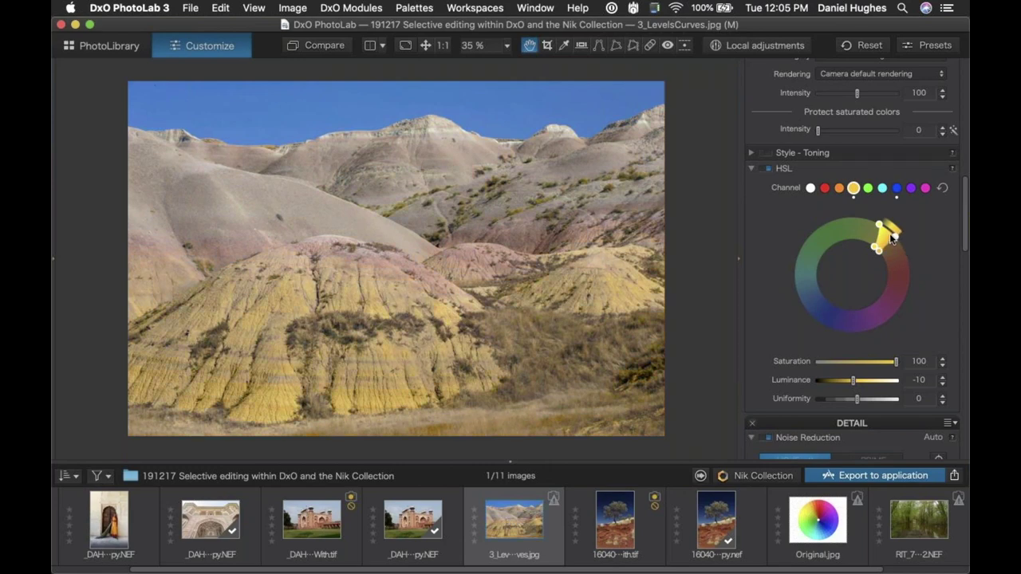
{"action": "left_click_drag", "start_coordinate": [892, 237], "coordinate": [907, 242]}
{"action": "left_click_drag", "start_coordinate": [896, 363], "coordinate": [875, 363]}
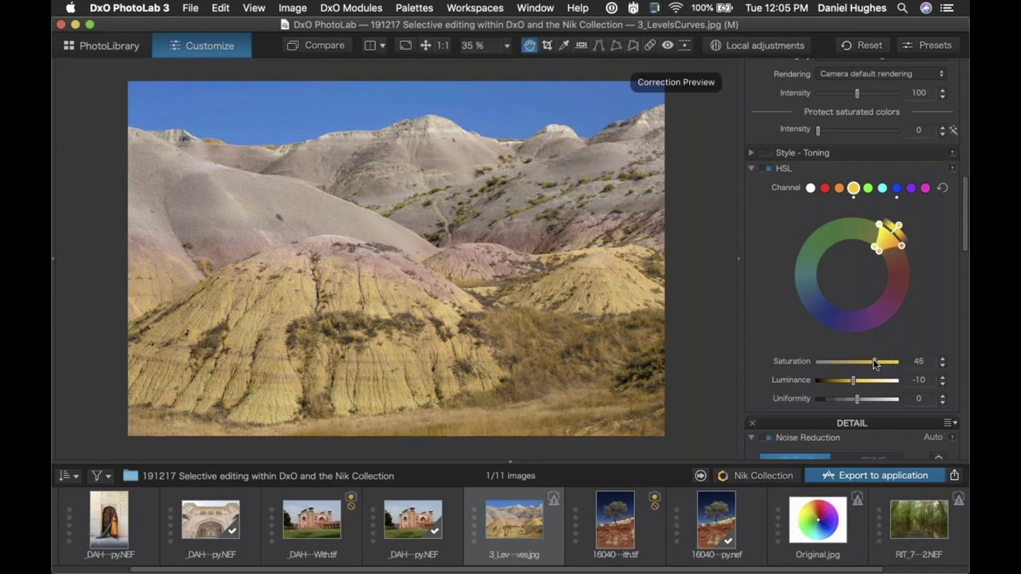
{"action": "left_click_drag", "start_coordinate": [857, 399], "coordinate": [848, 402]}
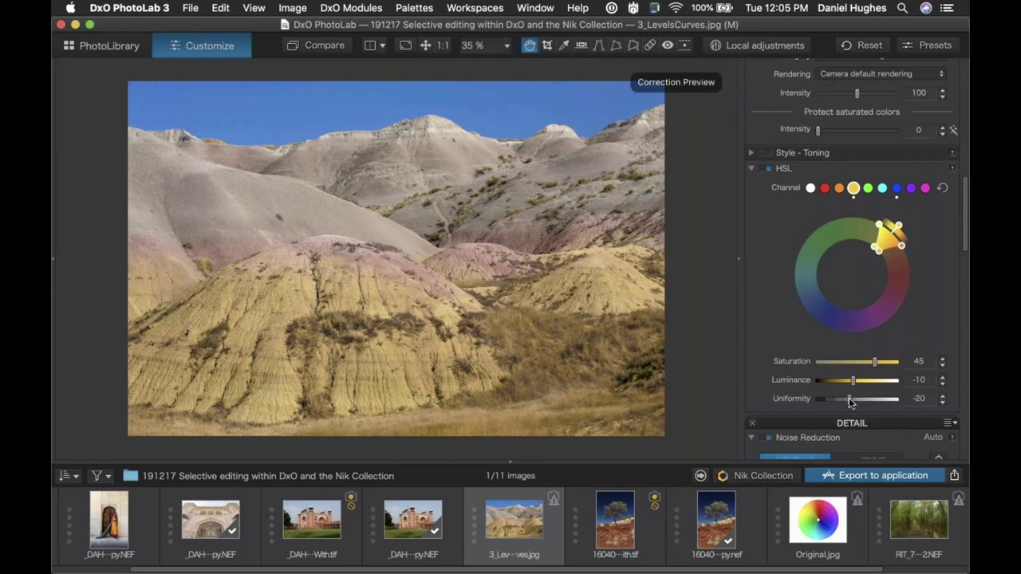
- Set the HSL orange channel's saturation to 5 and uniformity to 12
{"action": "left_click", "coordinate": [839, 189]}
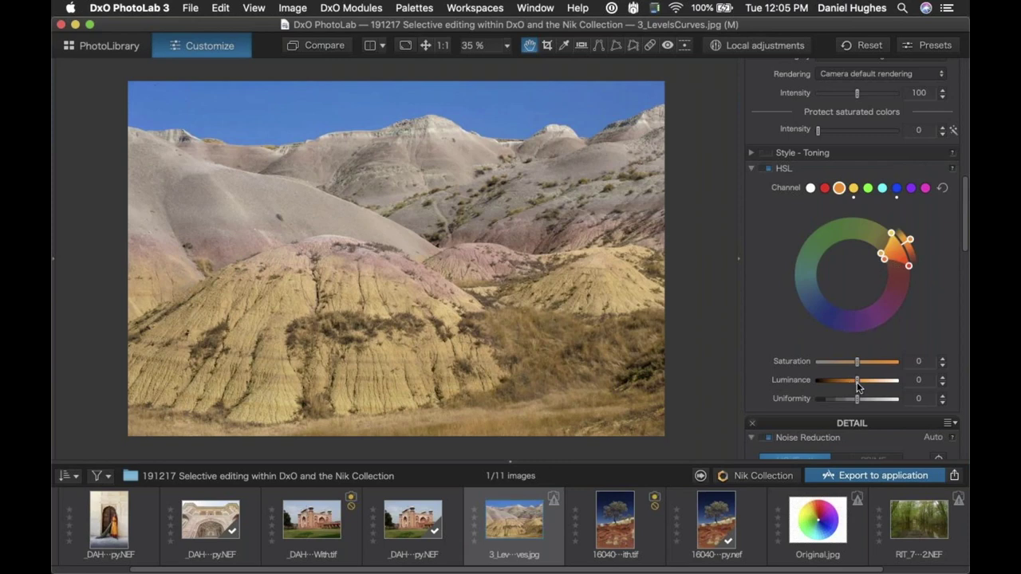
{"action": "left_click_drag", "start_coordinate": [858, 399], "coordinate": [859, 363]}
{"action": "key", "text": "super+Tab"}
{"action": "key", "text": "super+Tab"}
{"action": "key", "text": "super+Tab"}
{"action": "key", "text": "super+Tab"}
{"action": "key", "text": "super+Tab"}
{"action": "key", "text": "super+Tab"}
{"action": "key", "text": "super+Tab"}
{"action": "key", "text": "super+Tab"}
{"action": "key", "text": "super+Tab"}
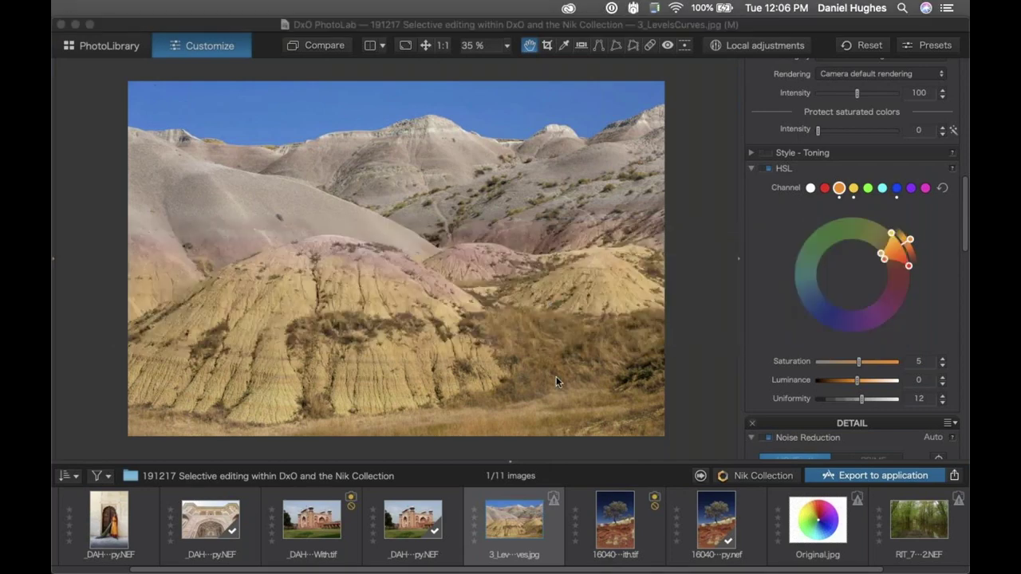
- Start local adjustments on the desert hills photo and choose the Brush as the masking tool
{"action": "mouse_move", "coordinate": [686, 562]}
{"action": "left_click", "coordinate": [746, 48]}
{"action": "left_click", "coordinate": [746, 48]}
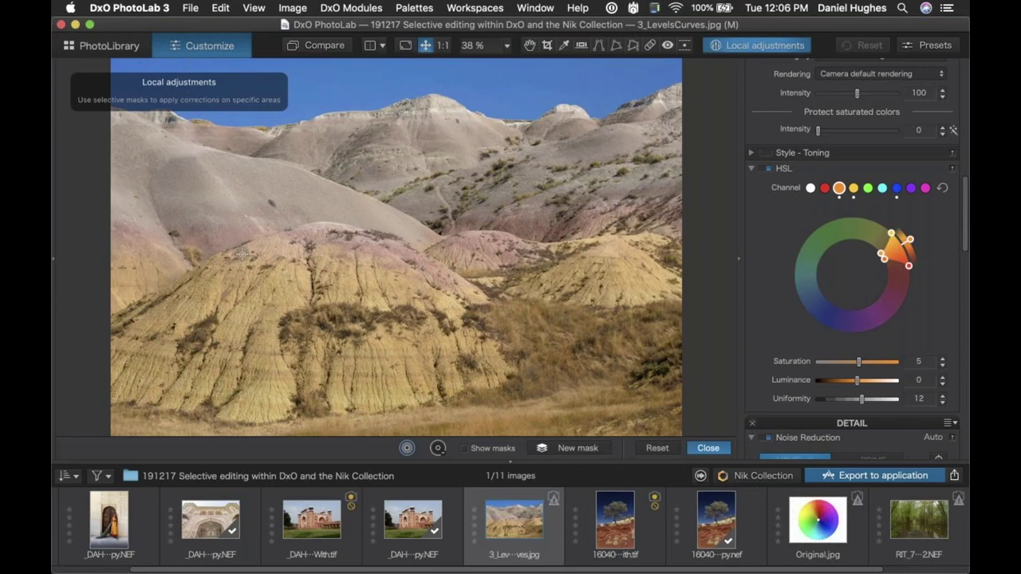
{"action": "right_click", "coordinate": [285, 201]}
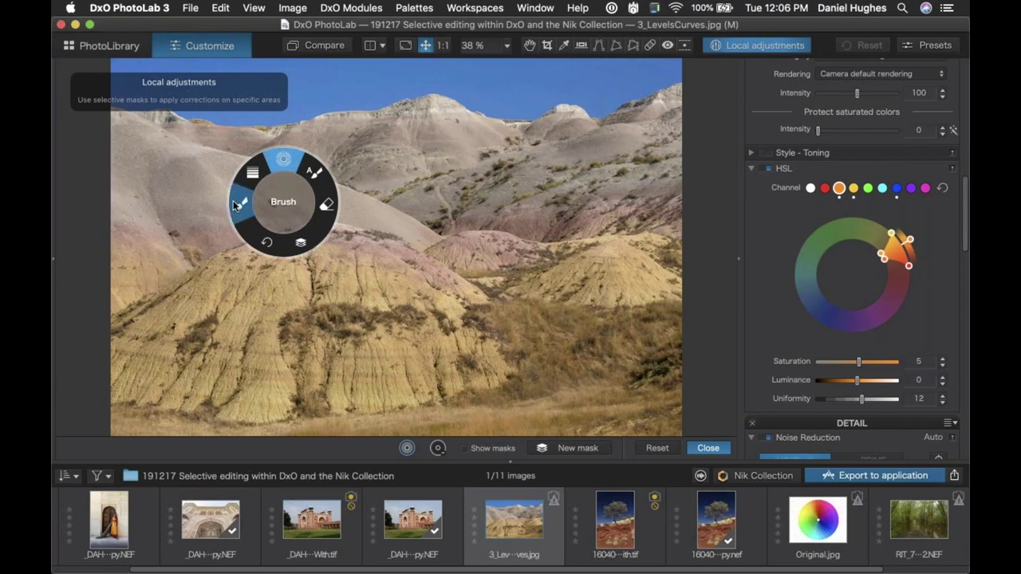
{"action": "left_click", "coordinate": [241, 202]}
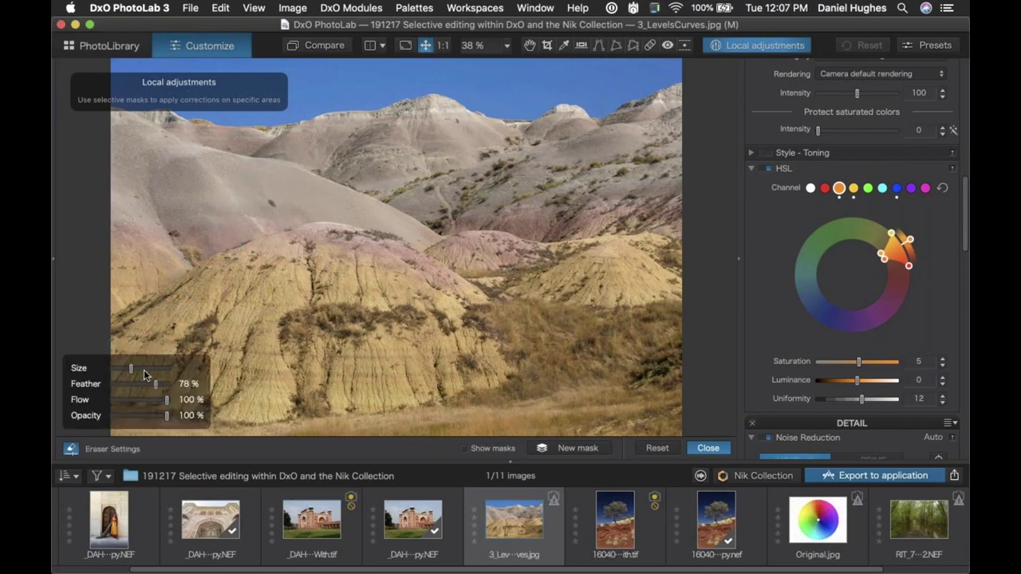
- Look over the local adjustment brush and eraser settings in turn, ending with the brush settings collapsed
{"action": "left_click", "coordinate": [172, 300]}
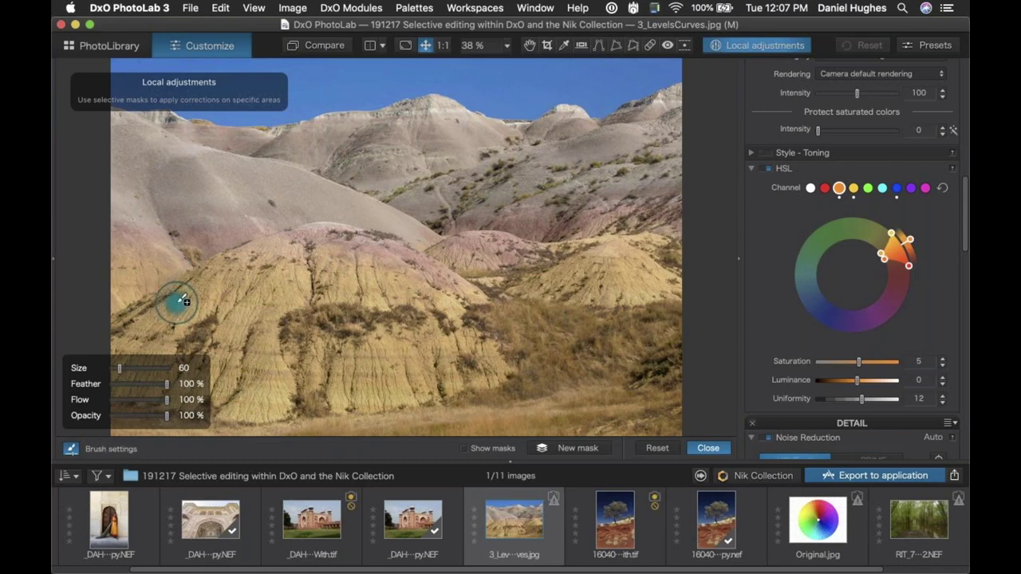
{"action": "key", "text": "e"}
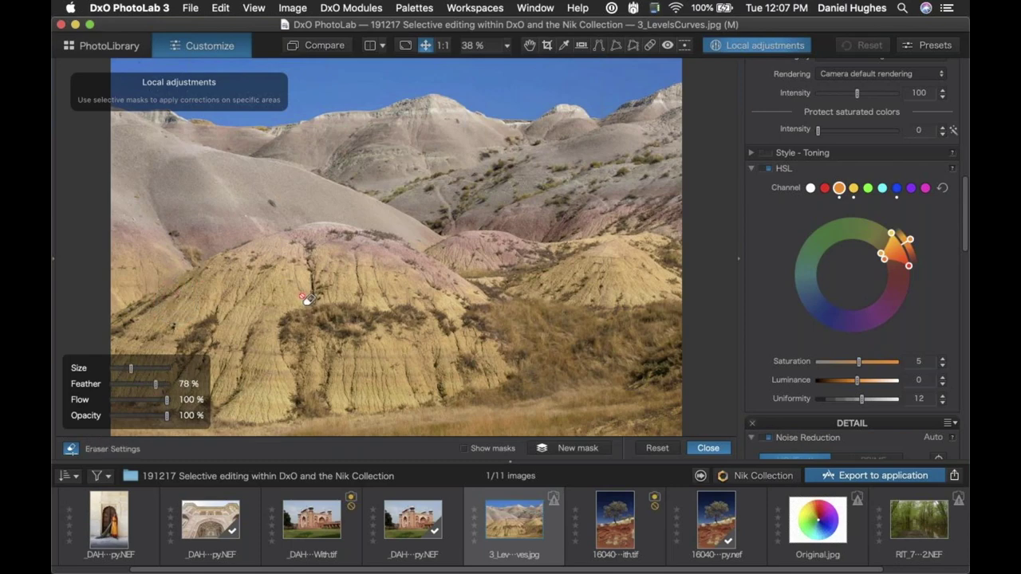
{"action": "left_click", "coordinate": [70, 449]}
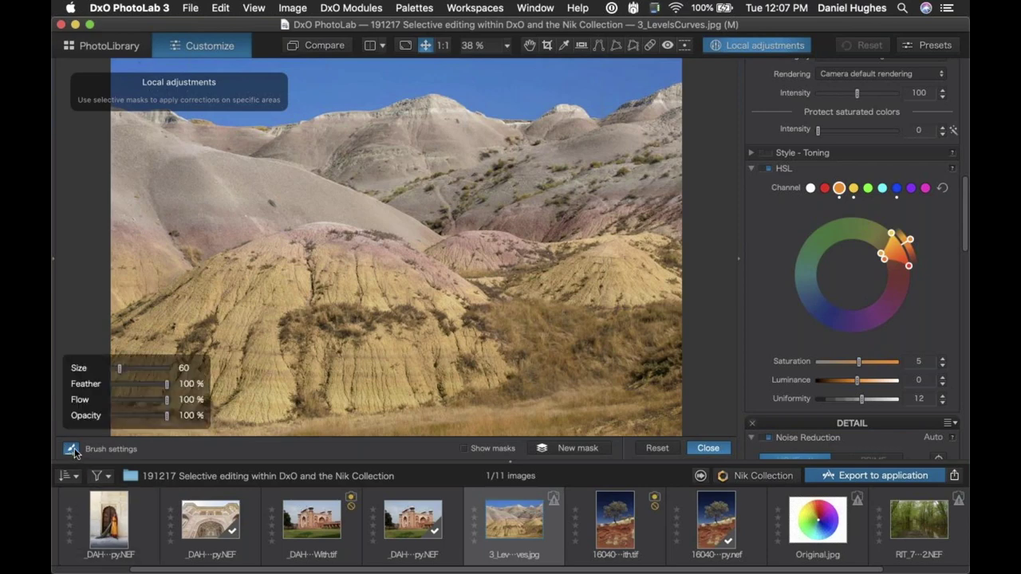
{"action": "left_click", "coordinate": [72, 451]}
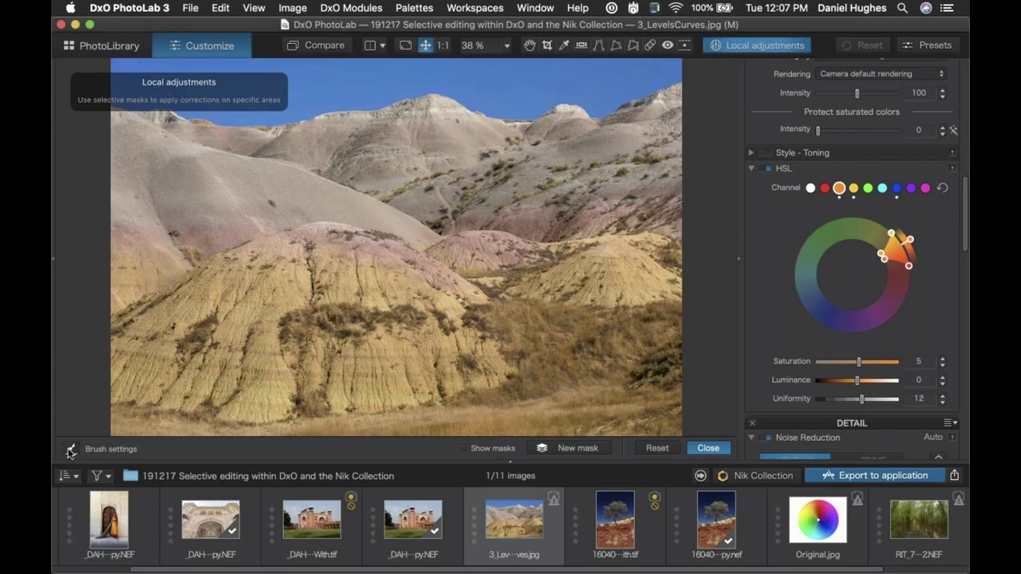
- Show the brush settings and paint a mask stroke across the grey hillsides with size 60 and 100% flow
{"action": "left_click", "coordinate": [71, 451]}
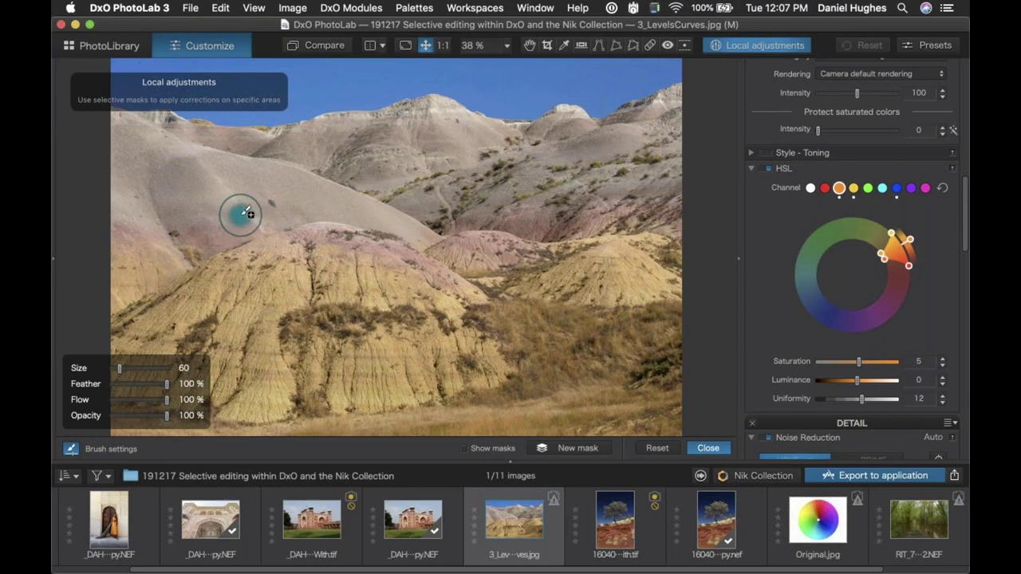
{"action": "mouse_move", "coordinate": [248, 212]}
{"action": "left_mouse_down"}
{"action": "mouse_move", "coordinate": [229, 217]}
{"action": "mouse_move", "coordinate": [280, 183]}
{"action": "mouse_move", "coordinate": [374, 204]}
{"action": "mouse_move", "coordinate": [444, 145]}
{"action": "mouse_move", "coordinate": [511, 144]}
{"action": "mouse_move", "coordinate": [535, 156]}
{"action": "left_mouse_up"}
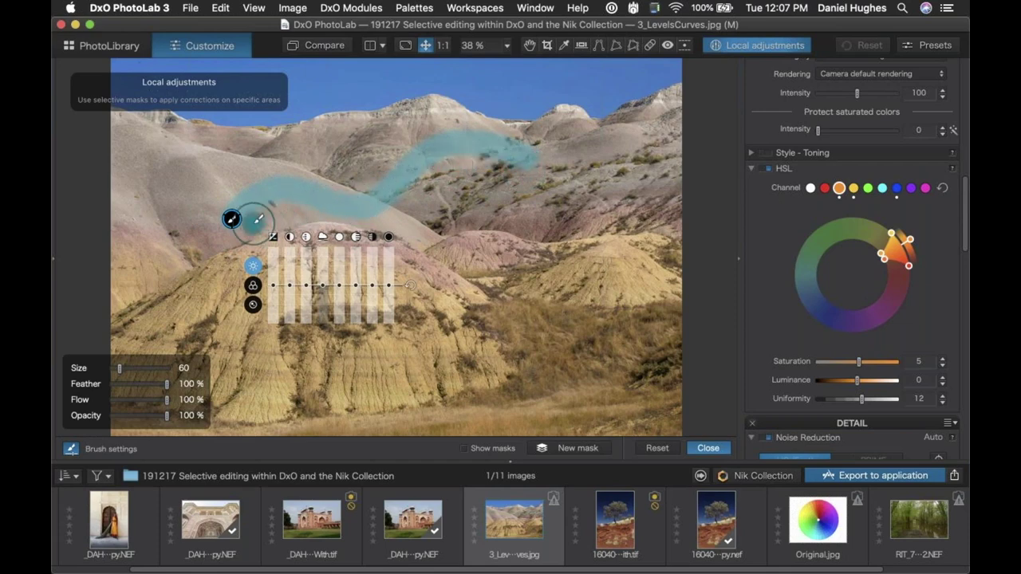
{"action": "left_click_drag", "start_coordinate": [255, 221], "coordinate": [209, 228]}
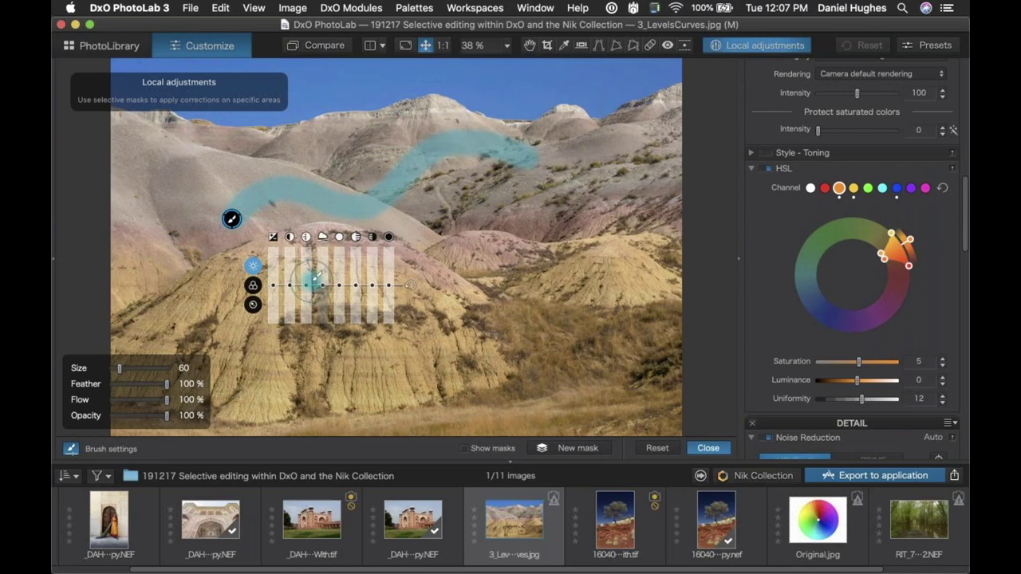
- Set the brush flow to 27% and paint mask strokes over the yellow front mound and the grey slope behind it
{"action": "left_click_drag", "start_coordinate": [167, 400], "coordinate": [124, 400]}
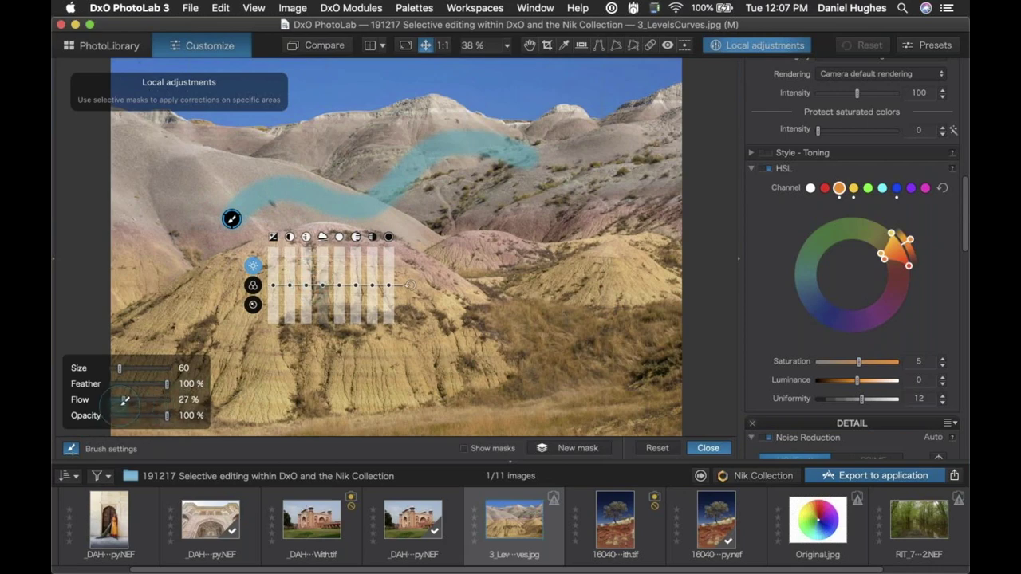
{"action": "mouse_move", "coordinate": [280, 360]}
{"action": "left_mouse_down"}
{"action": "mouse_move", "coordinate": [324, 358]}
{"action": "mouse_move", "coordinate": [365, 380]}
{"action": "mouse_move", "coordinate": [395, 369]}
{"action": "mouse_move", "coordinate": [431, 311]}
{"action": "mouse_move", "coordinate": [426, 268]}
{"action": "mouse_move", "coordinate": [393, 261]}
{"action": "mouse_move", "coordinate": [360, 278]}
{"action": "mouse_move", "coordinate": [203, 292]}
{"action": "mouse_move", "coordinate": [255, 261]}
{"action": "mouse_move", "coordinate": [299, 269]}
{"action": "mouse_move", "coordinate": [379, 255]}
{"action": "mouse_move", "coordinate": [337, 245]}
{"action": "mouse_move", "coordinate": [213, 273]}
{"action": "left_mouse_up"}
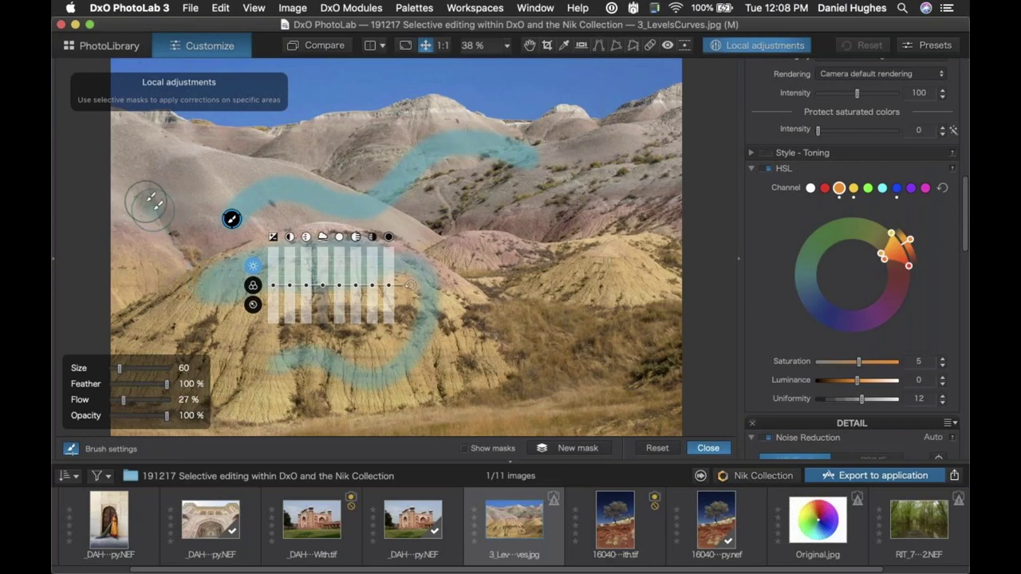
{"action": "mouse_move", "coordinate": [147, 182]}
{"action": "left_mouse_down"}
{"action": "mouse_move", "coordinate": [201, 175]}
{"action": "mouse_move", "coordinate": [232, 155]}
{"action": "left_mouse_up"}
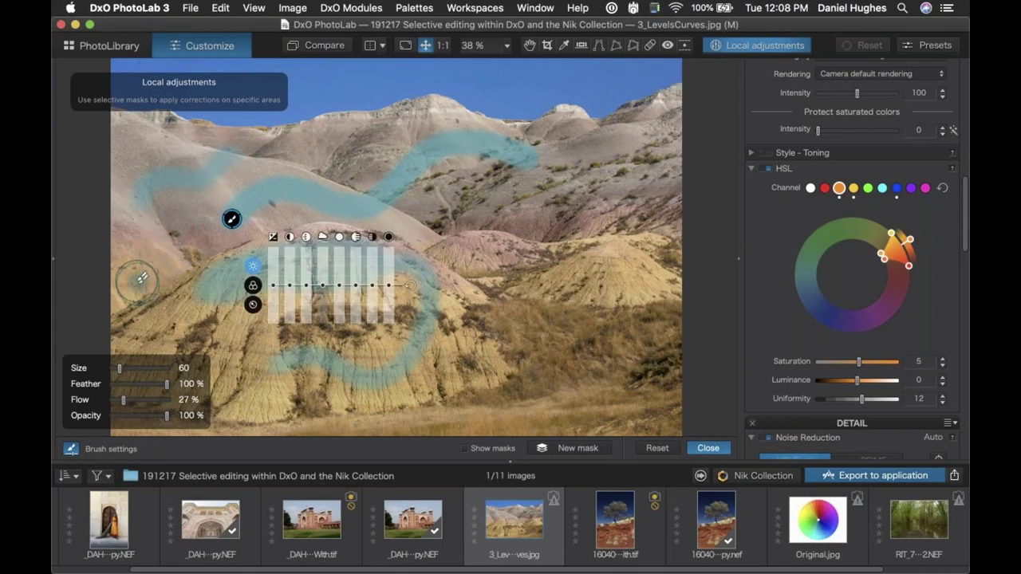
{"action": "mouse_move", "coordinate": [137, 285]}
{"action": "left_mouse_down"}
{"action": "mouse_move", "coordinate": [152, 254]}
{"action": "mouse_move", "coordinate": [193, 259]}
{"action": "mouse_move", "coordinate": [203, 244]}
{"action": "mouse_move", "coordinate": [195, 227]}
{"action": "mouse_move", "coordinate": [150, 229]}
{"action": "left_mouse_up"}
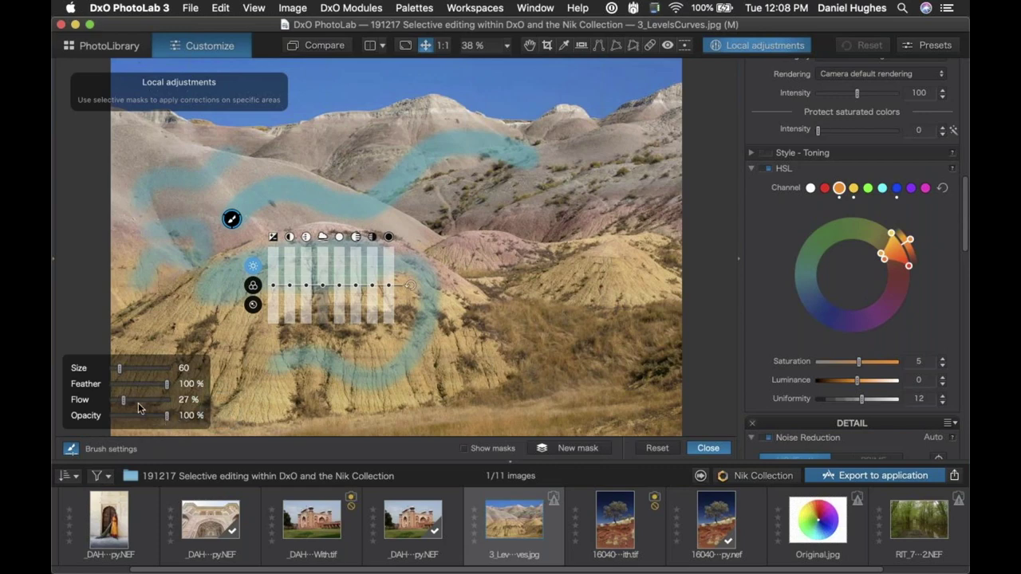
- Set the brush flow to 100% and paint mask strokes over the yellow front mound's base at 14% opacity and the slope beside it at 68%
{"action": "mouse_move", "coordinate": [123, 400]}
{"action": "left_mouse_down"}
{"action": "mouse_move", "coordinate": [166, 400]}
{"action": "mouse_move", "coordinate": [116, 416]}
{"action": "left_mouse_up"}
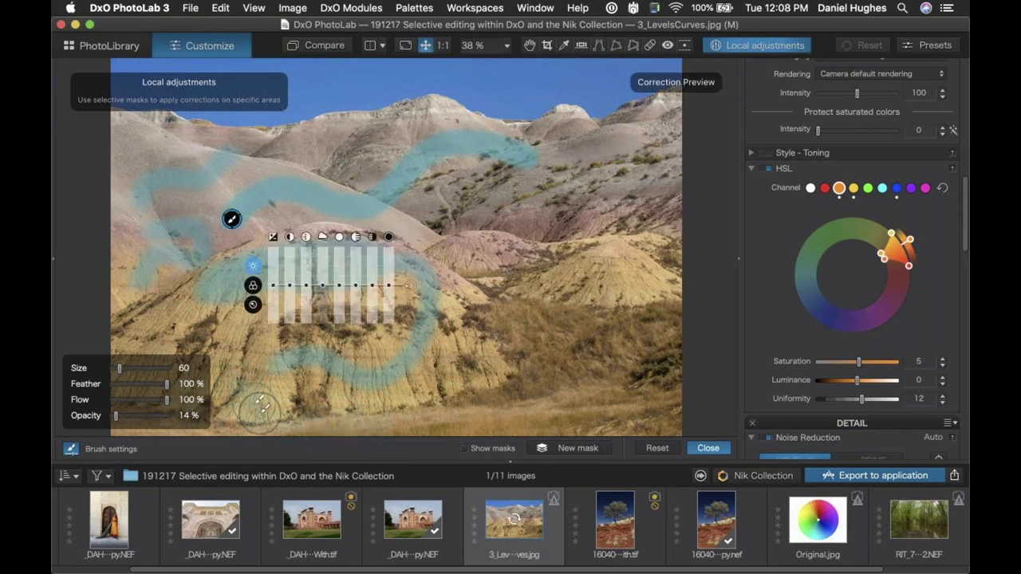
{"action": "left_click_drag", "start_coordinate": [260, 407], "coordinate": [258, 410]}
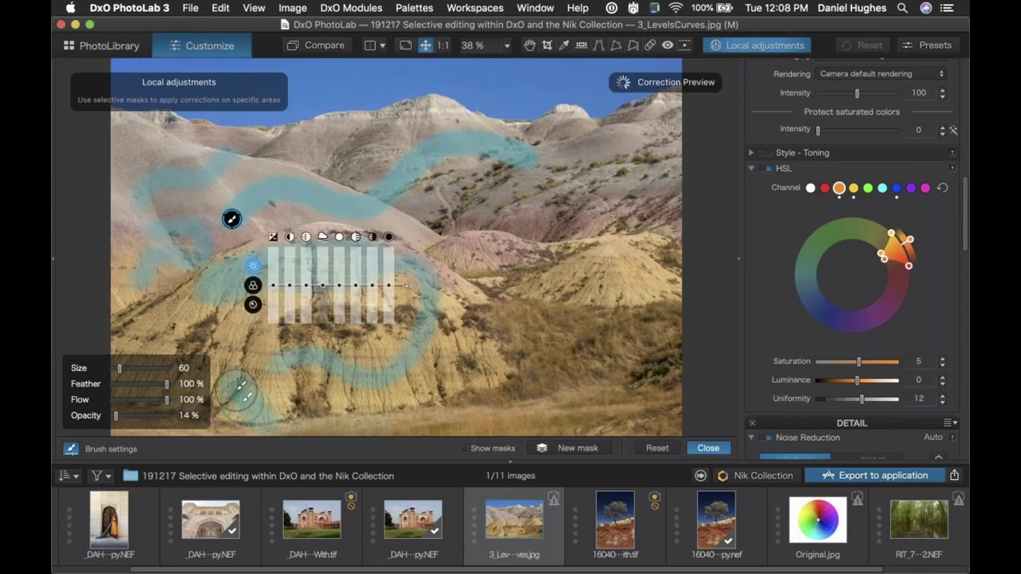
{"action": "mouse_move", "coordinate": [241, 391]}
{"action": "left_mouse_down"}
{"action": "mouse_move", "coordinate": [216, 403]}
{"action": "mouse_move", "coordinate": [253, 392]}
{"action": "mouse_move", "coordinate": [290, 391]}
{"action": "mouse_move", "coordinate": [272, 402]}
{"action": "mouse_move", "coordinate": [297, 403]}
{"action": "mouse_move", "coordinate": [268, 401]}
{"action": "left_mouse_up"}
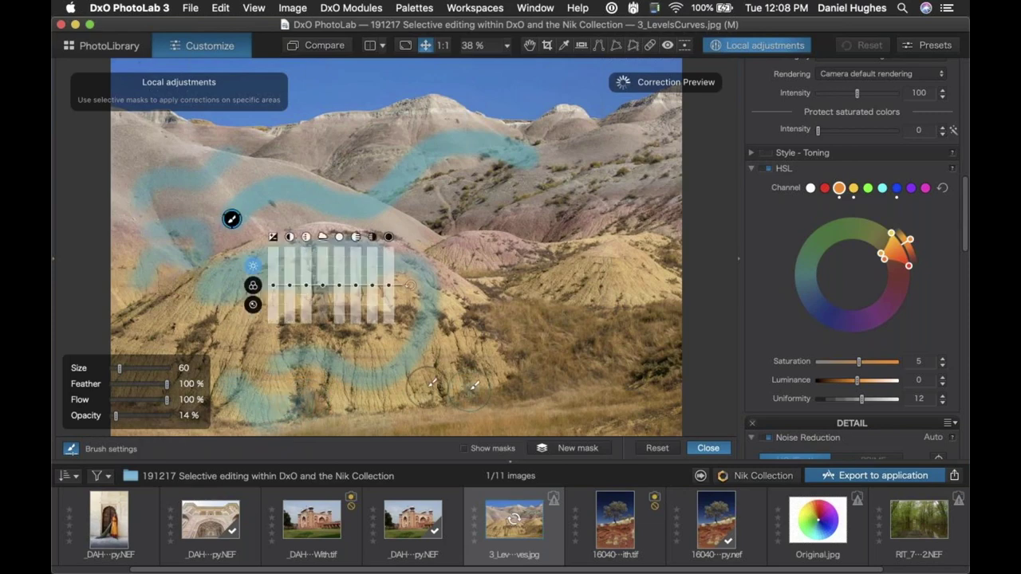
{"action": "left_click_drag", "start_coordinate": [118, 422], "coordinate": [148, 415]}
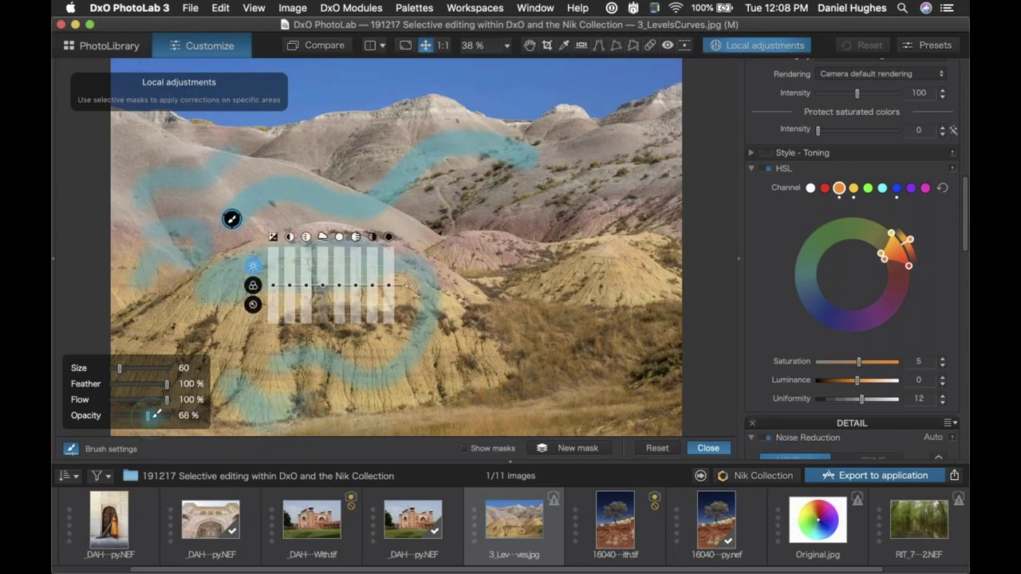
{"action": "mouse_move", "coordinate": [469, 405]}
{"action": "left_mouse_down"}
{"action": "mouse_move", "coordinate": [508, 342]}
{"action": "mouse_move", "coordinate": [531, 329]}
{"action": "left_mouse_up"}
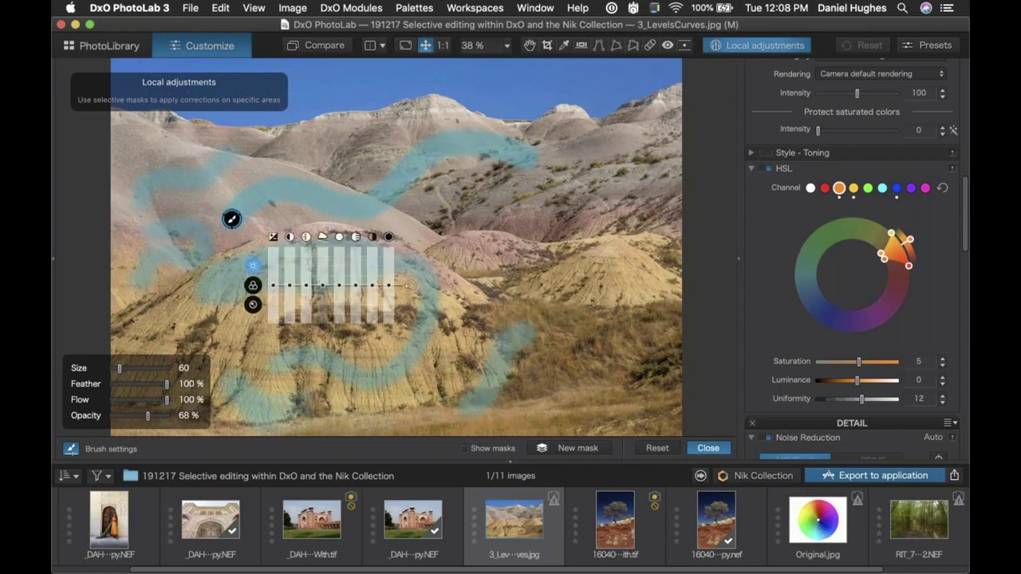
- Add a mask dab on the rear yellow mound at 33% opacity and lower the exposure of the whole brush mask
{"action": "left_click_drag", "start_coordinate": [147, 416], "coordinate": [127, 416]}
{"action": "left_click", "coordinate": [527, 284]}
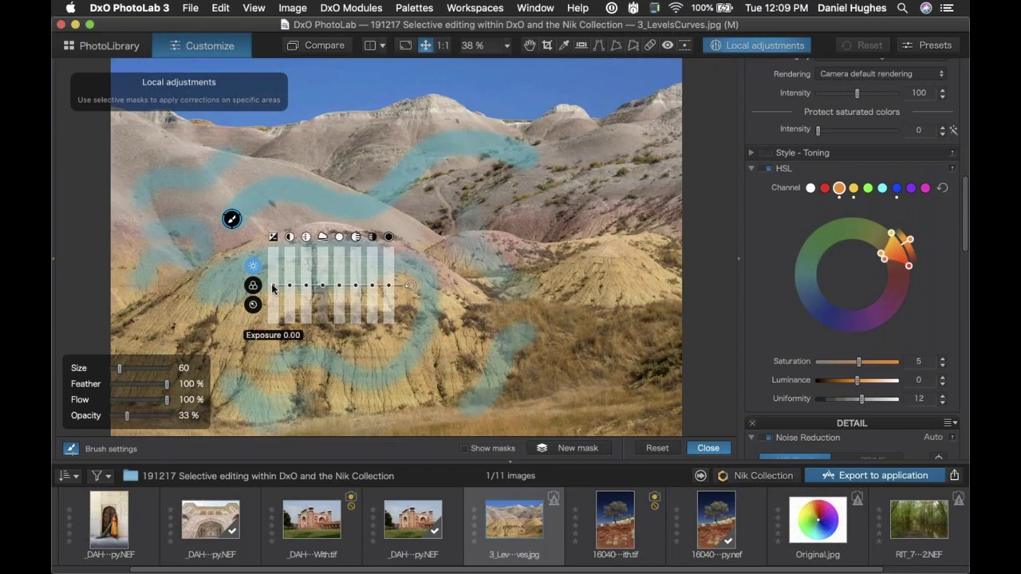
{"action": "left_click_drag", "start_coordinate": [275, 287], "coordinate": [273, 310]}
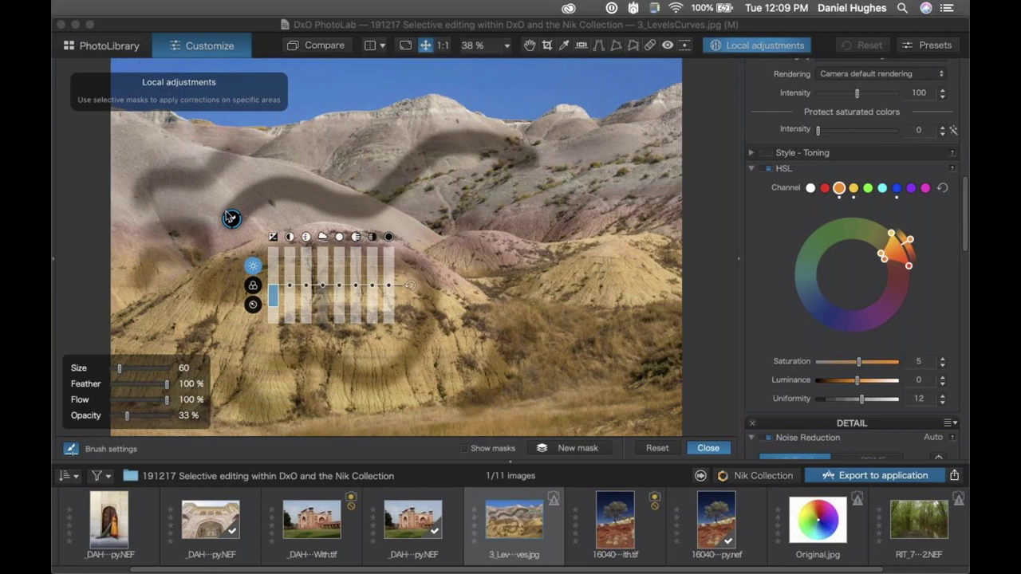
- Open the photo of the woman at the carved door in local adjustments and select the control point on the pale wall
{"action": "left_click", "coordinate": [133, 556]}
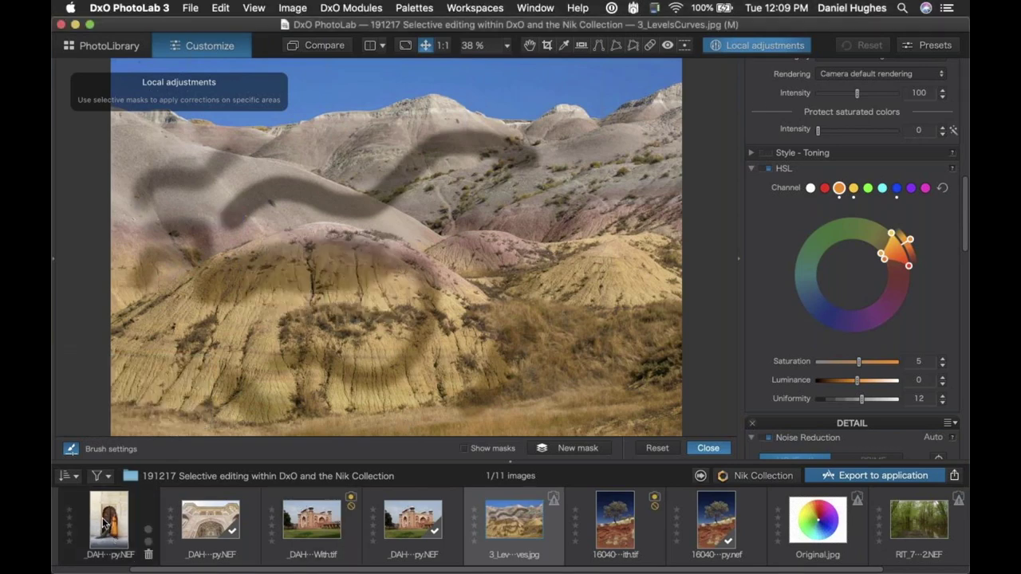
{"action": "left_click", "coordinate": [103, 523]}
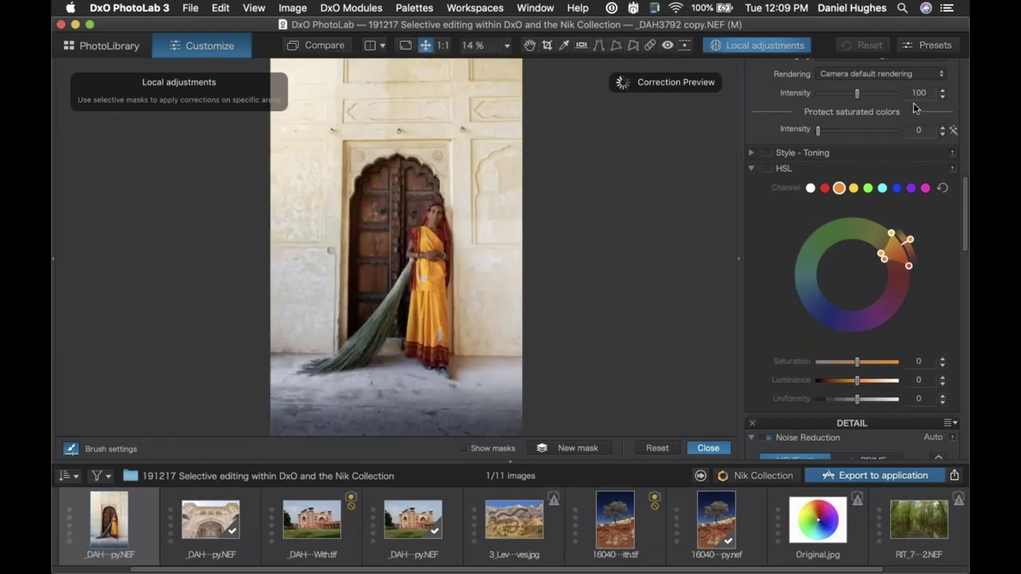
{"action": "left_click", "coordinate": [708, 448]}
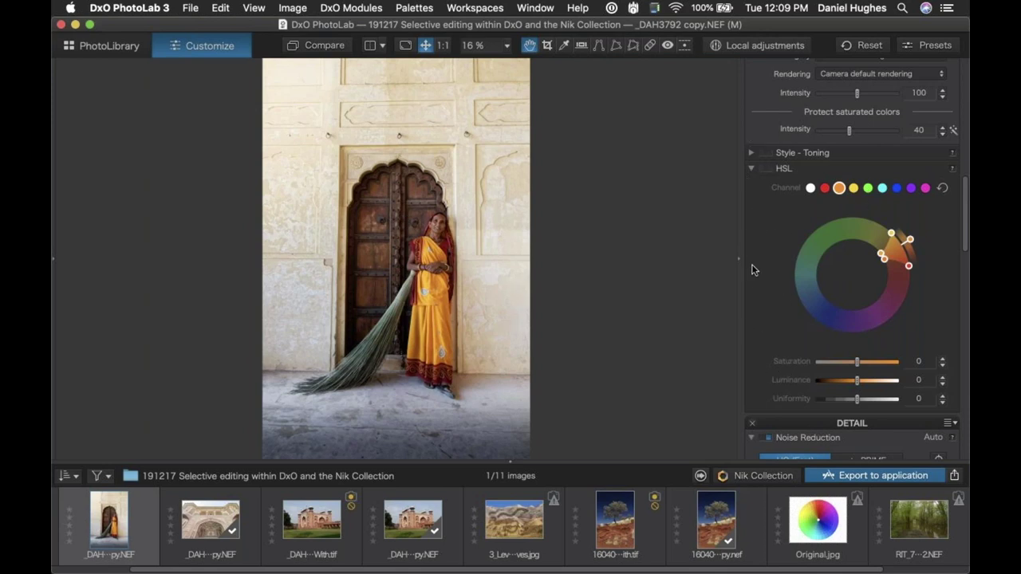
{"action": "left_click", "coordinate": [733, 45]}
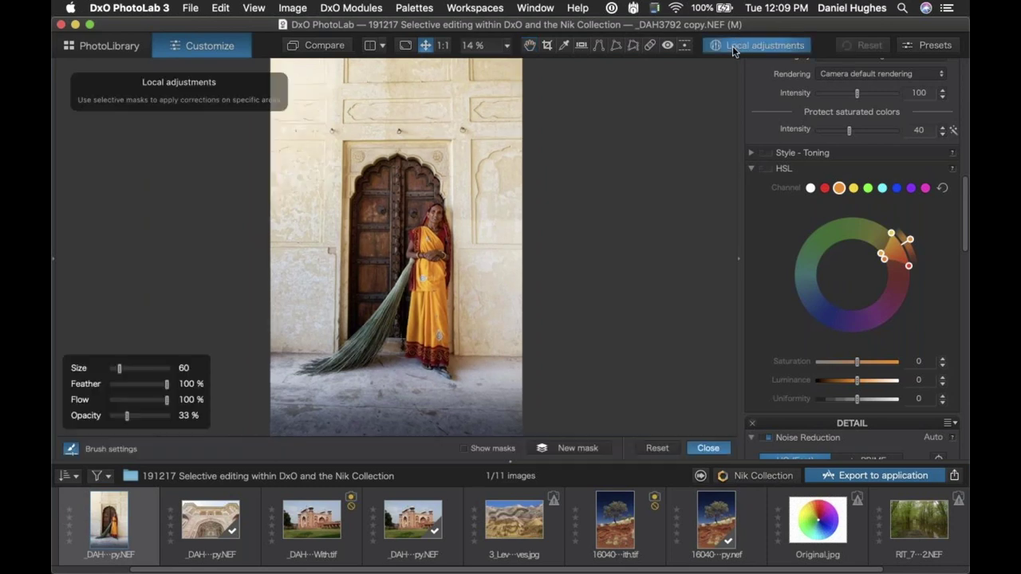
{"action": "right_click", "coordinate": [293, 212]}
{"action": "left_click_drag", "start_coordinate": [334, 289], "coordinate": [334, 289]}
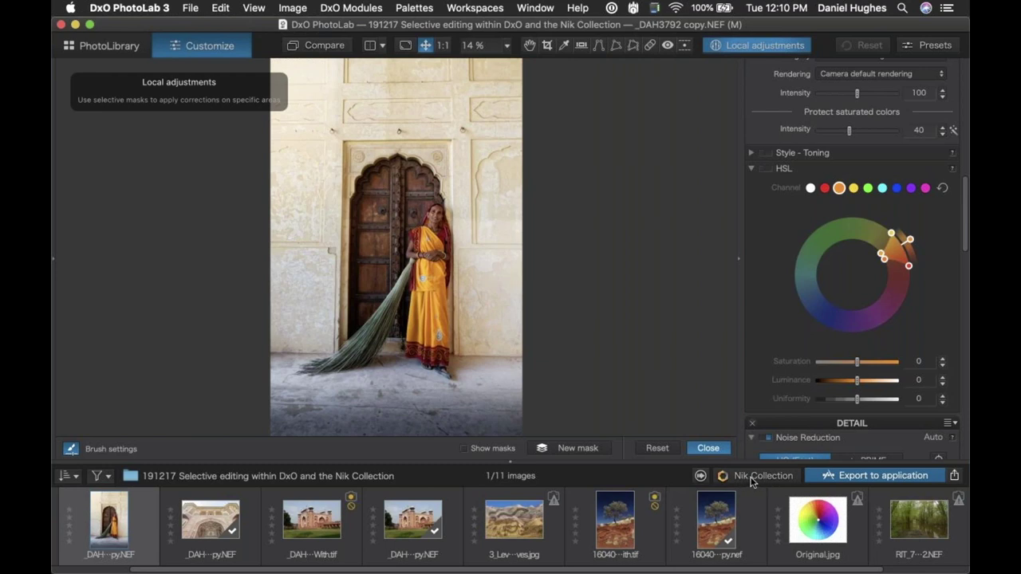
- Look over the available Nik Collection plugins and close the selector without launching one
{"action": "left_click", "coordinate": [751, 478]}
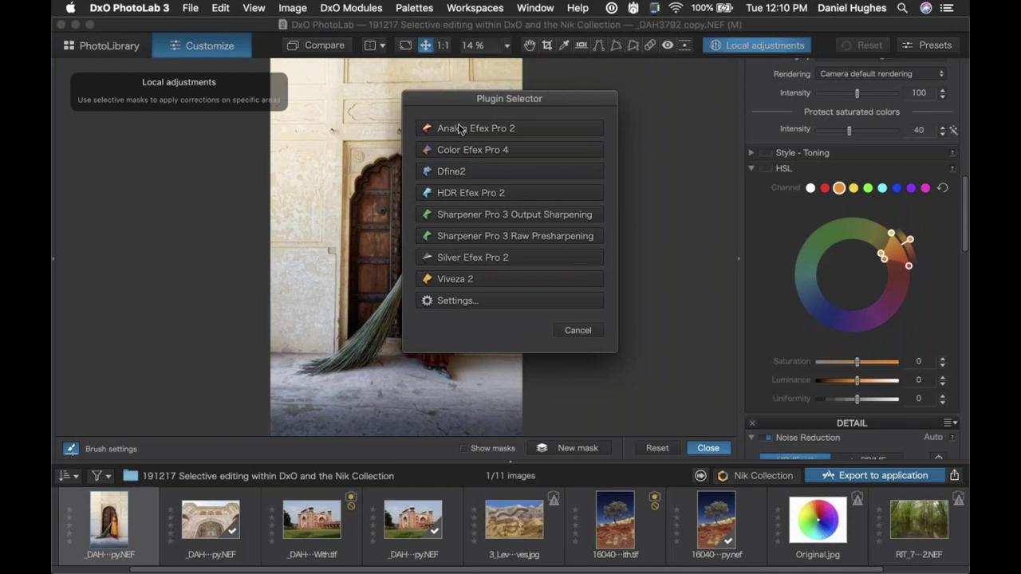
{"action": "left_click", "coordinate": [579, 334]}
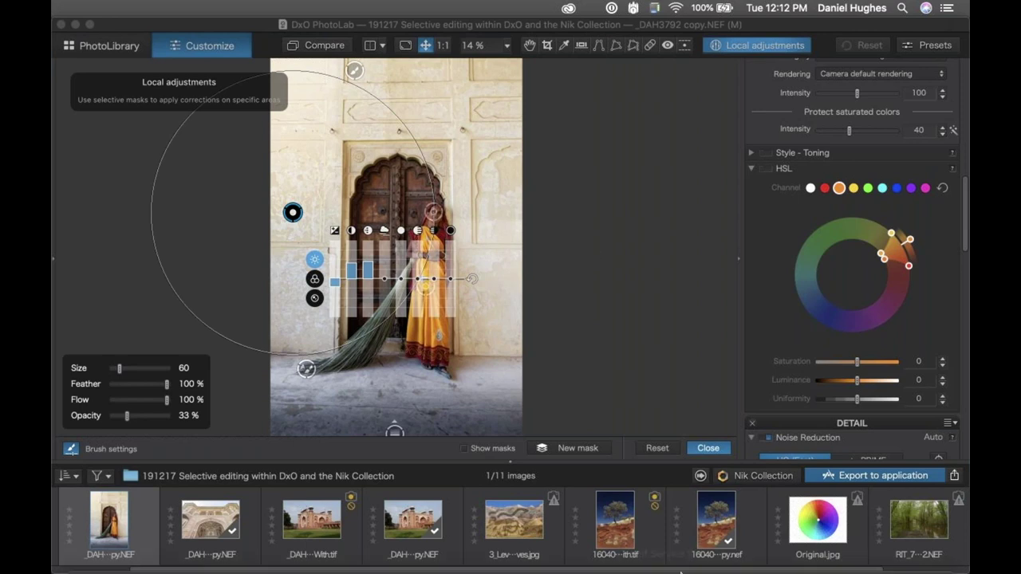
- Switch to Photoshop and launch Silver Efex Pro 2 on the desert tree image
{"action": "mouse_move", "coordinate": [662, 562]}
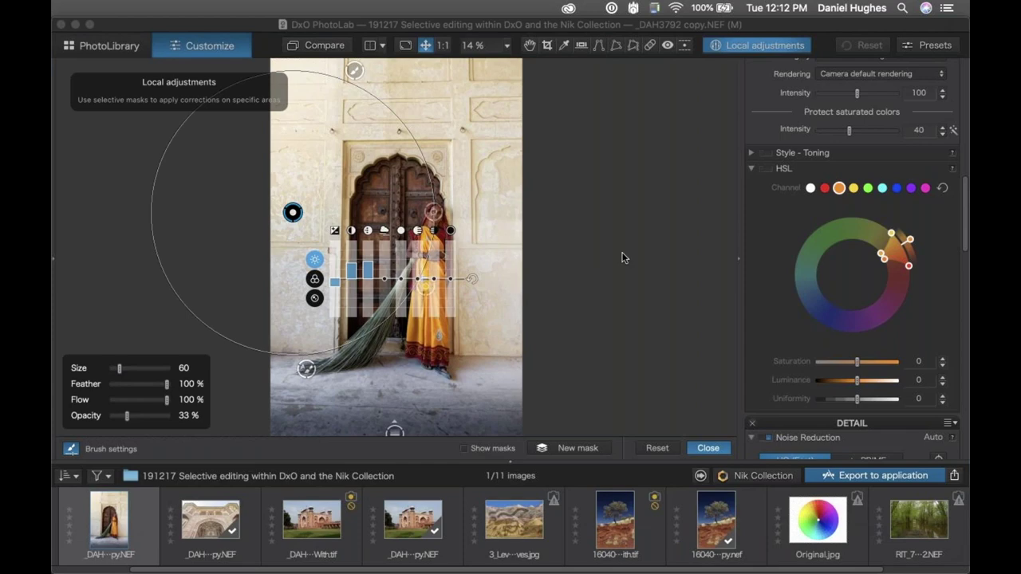
{"action": "mouse_move", "coordinate": [192, 568]}
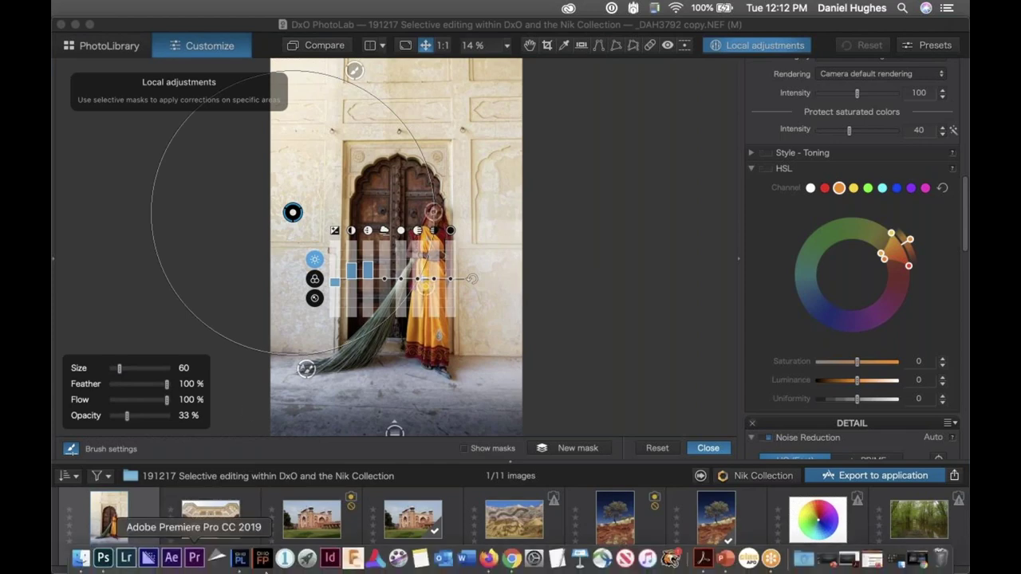
{"action": "left_click", "coordinate": [102, 561]}
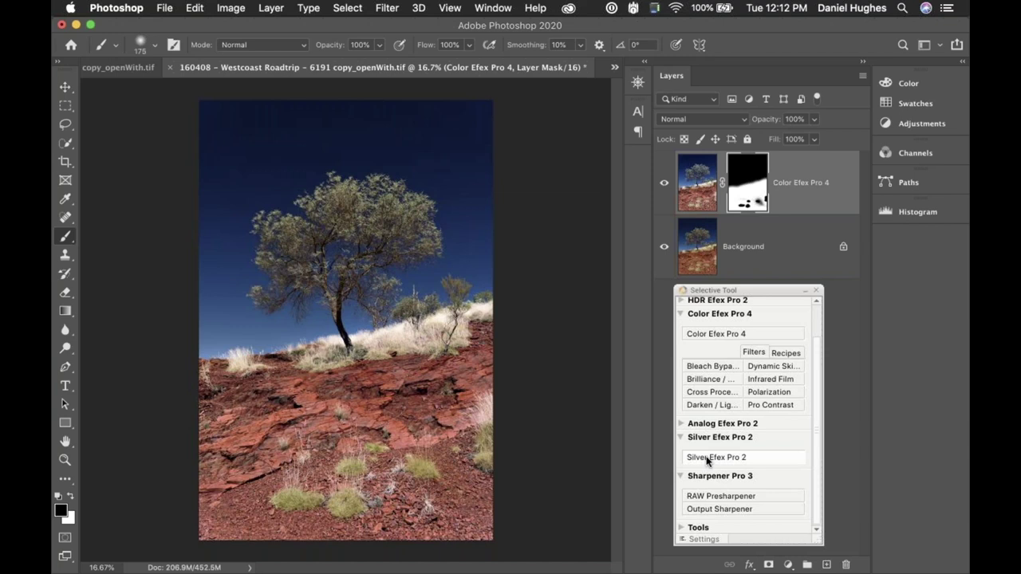
{"action": "left_click", "coordinate": [707, 458]}
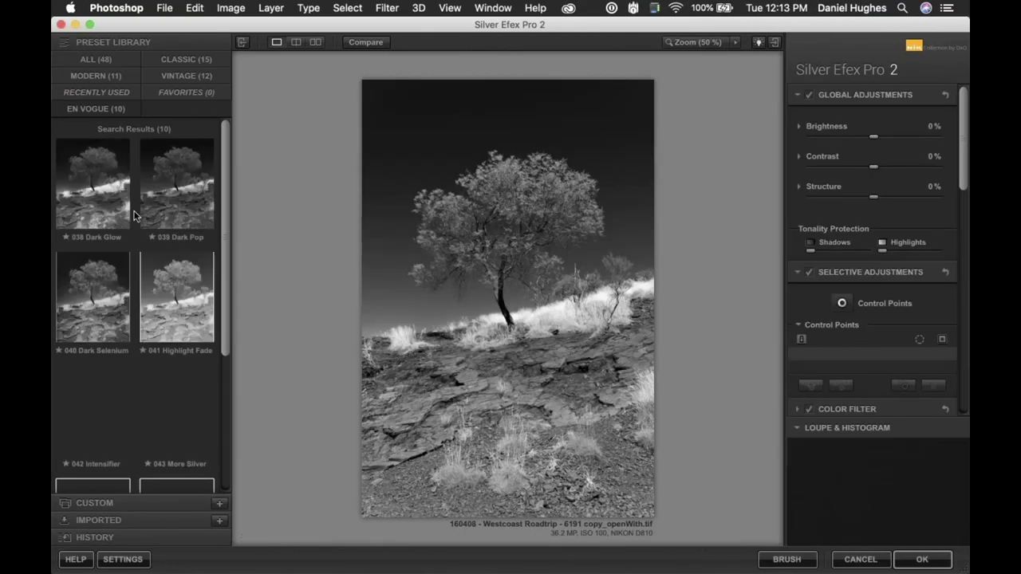
- Try the 039 Dark Pop preset and apply 038 Dark Glow to the tree image instead
{"action": "left_click", "coordinate": [190, 189]}
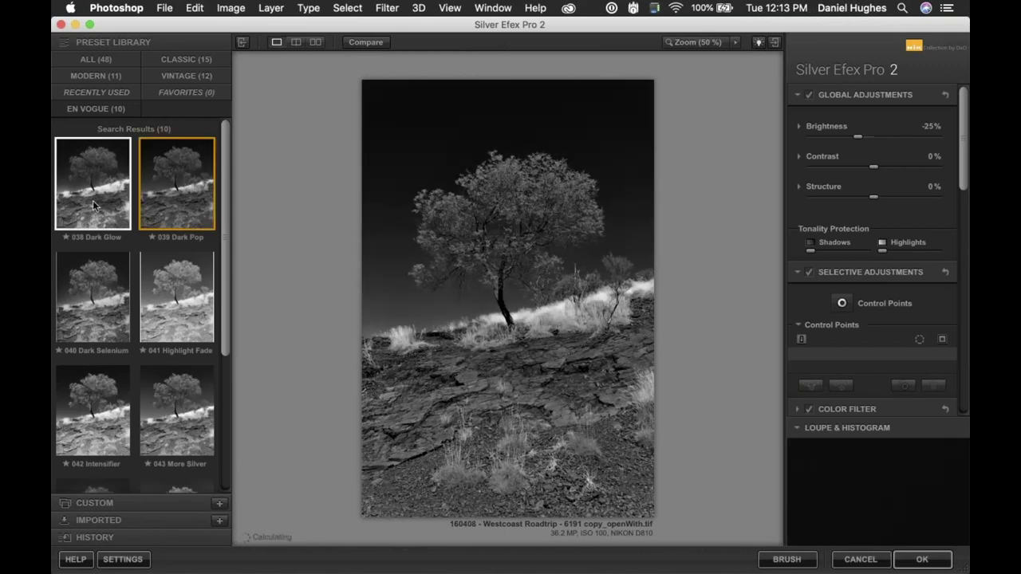
{"action": "left_click", "coordinate": [92, 200]}
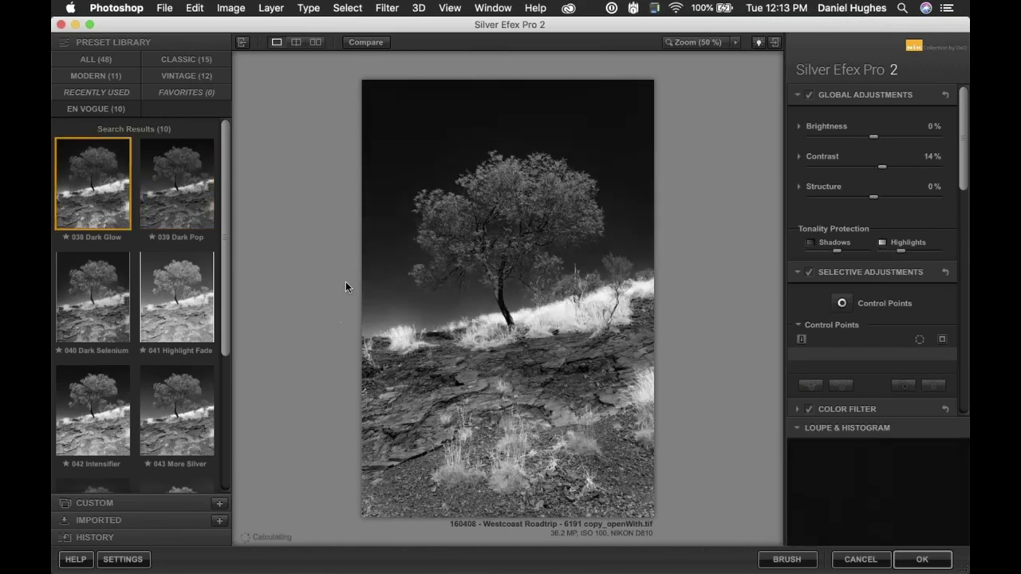
- Place six control points, three in the sky, one on the rocks and two on the tree, with the first enlarged to 34%
{"action": "left_click", "coordinate": [423, 147]}
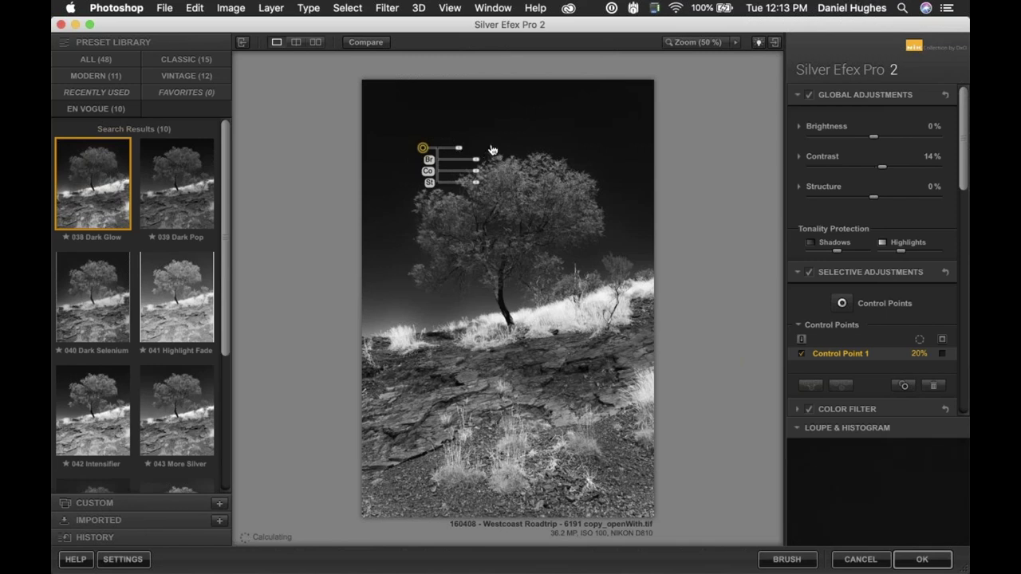
{"action": "left_click_drag", "start_coordinate": [458, 148], "coordinate": [469, 153]}
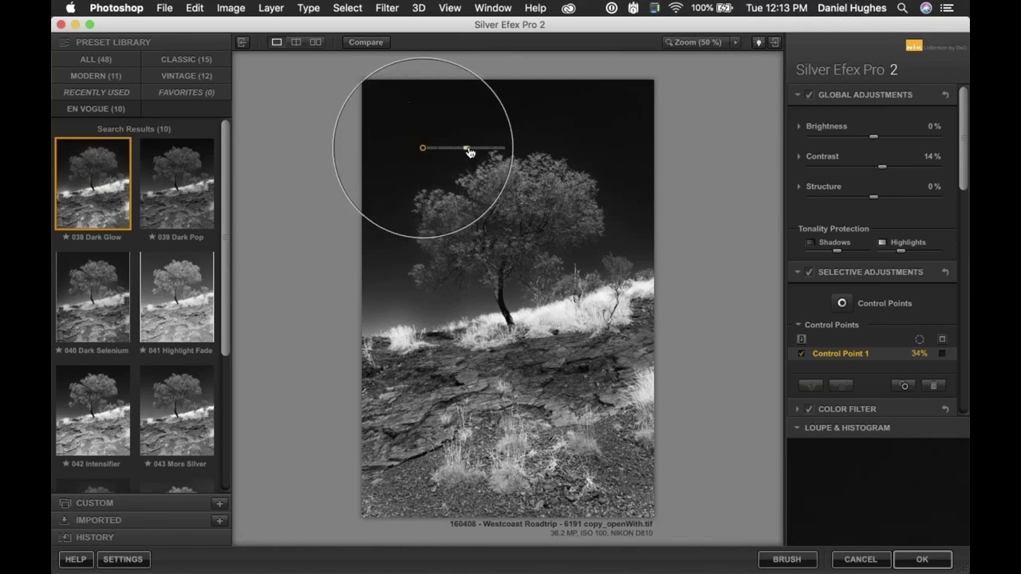
{"action": "left_click", "coordinate": [904, 385]}
{"action": "left_click", "coordinate": [622, 175]}
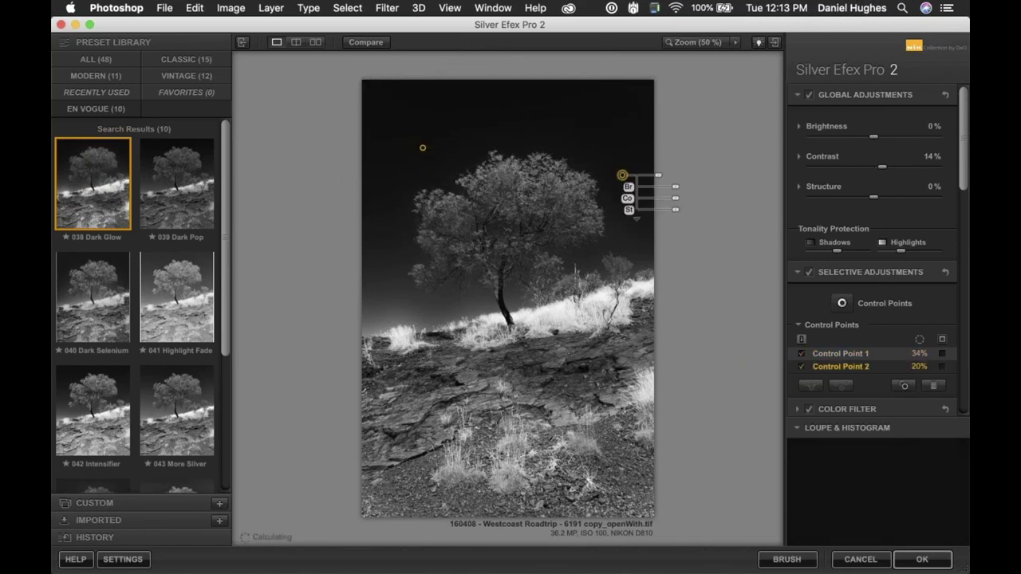
{"action": "left_click", "coordinate": [438, 311]}
{"action": "left_click", "coordinate": [567, 398]}
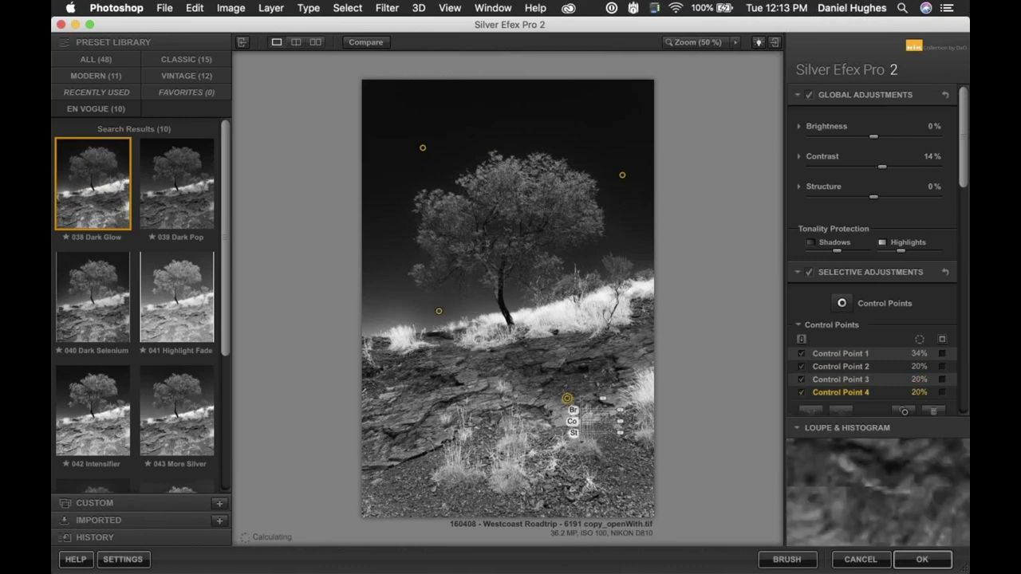
{"action": "left_click", "coordinate": [489, 222]}
{"action": "left_click", "coordinate": [561, 199]}
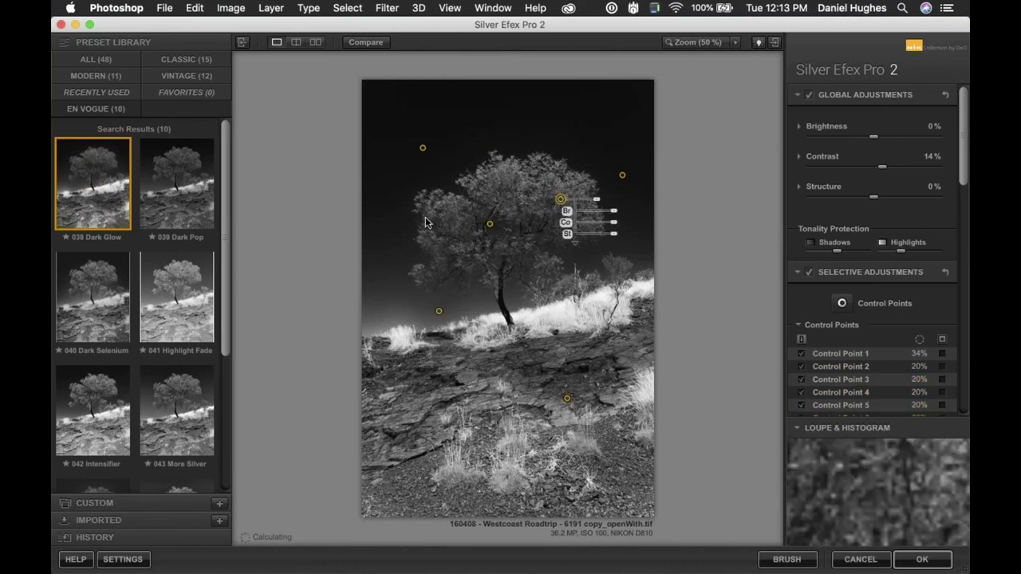
{"action": "left_click", "coordinate": [552, 330]}
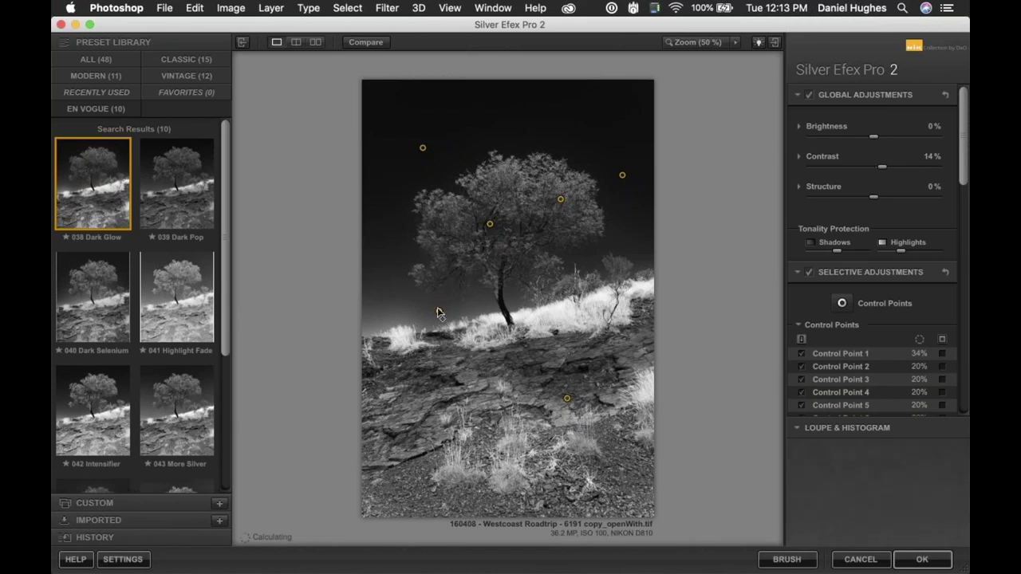
- Select the three sky control points together directly on the image, and clear the selection
{"action": "left_click", "coordinate": [438, 311]}
{"action": "left_click", "coordinate": [423, 148]}
{"action": "left_click", "coordinate": [622, 174]}
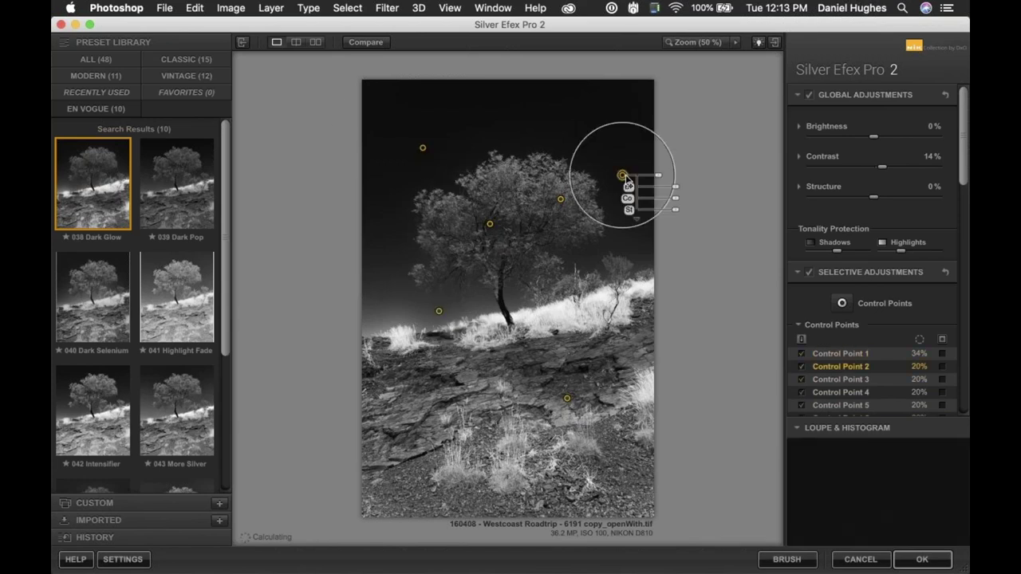
{"action": "left_click", "coordinate": [423, 149]}
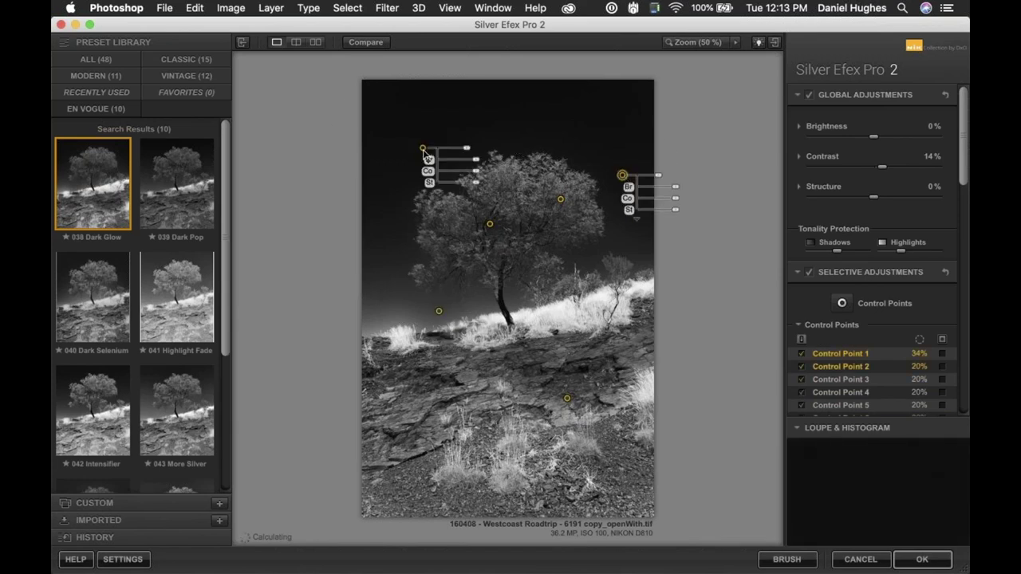
{"action": "left_click", "coordinate": [439, 311]}
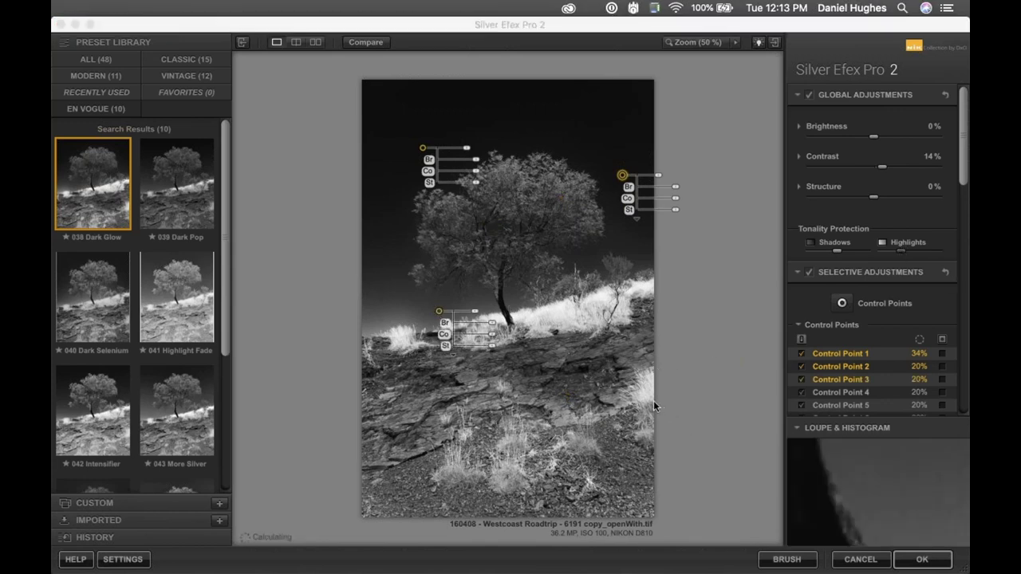
{"action": "left_click", "coordinate": [684, 331]}
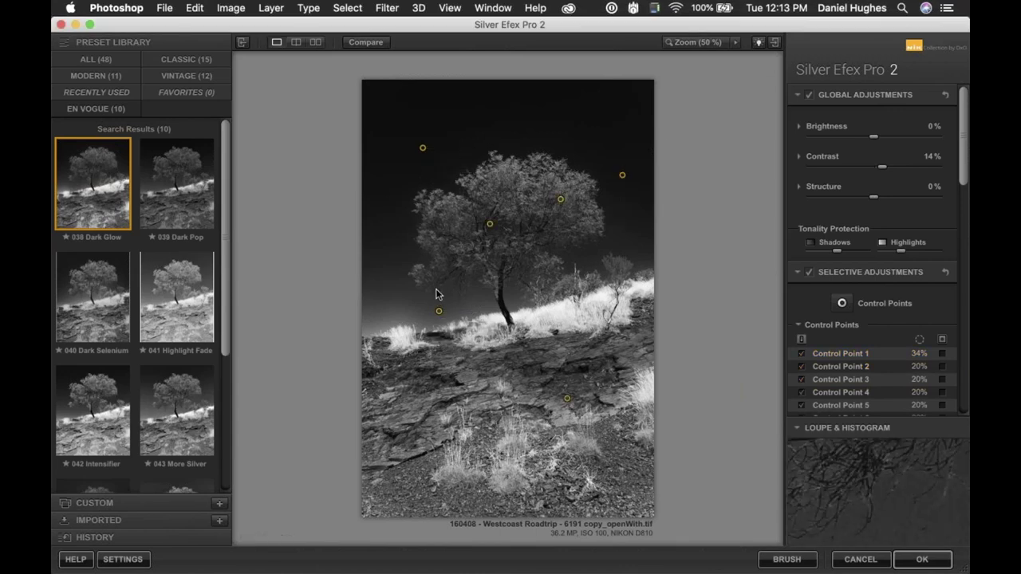
- Select Control Points 1, 2 and 3 together by their list entries, and deselect them
{"action": "left_click", "coordinate": [840, 356]}
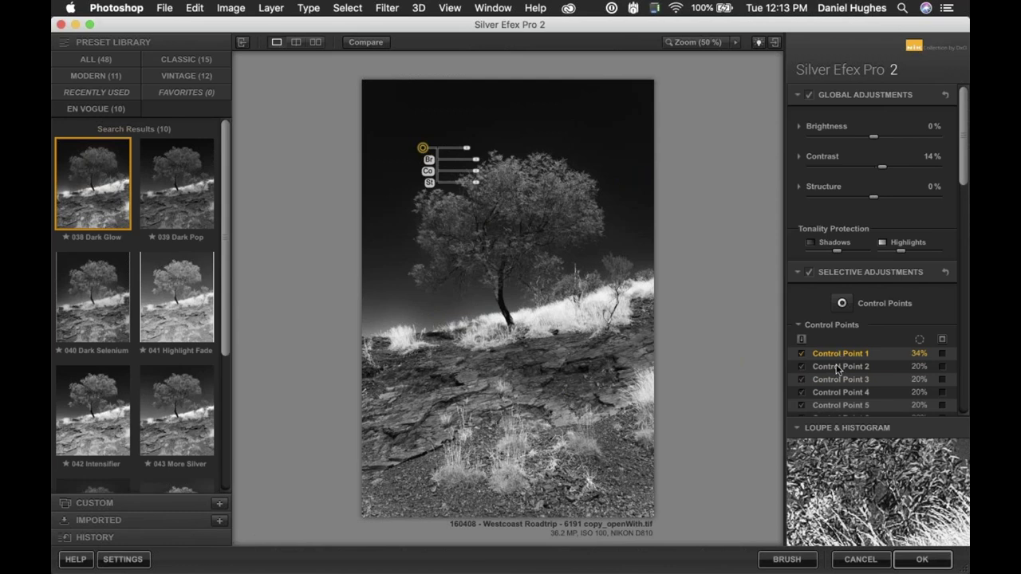
{"action": "left_click", "coordinate": [838, 367], "text": "shift"}
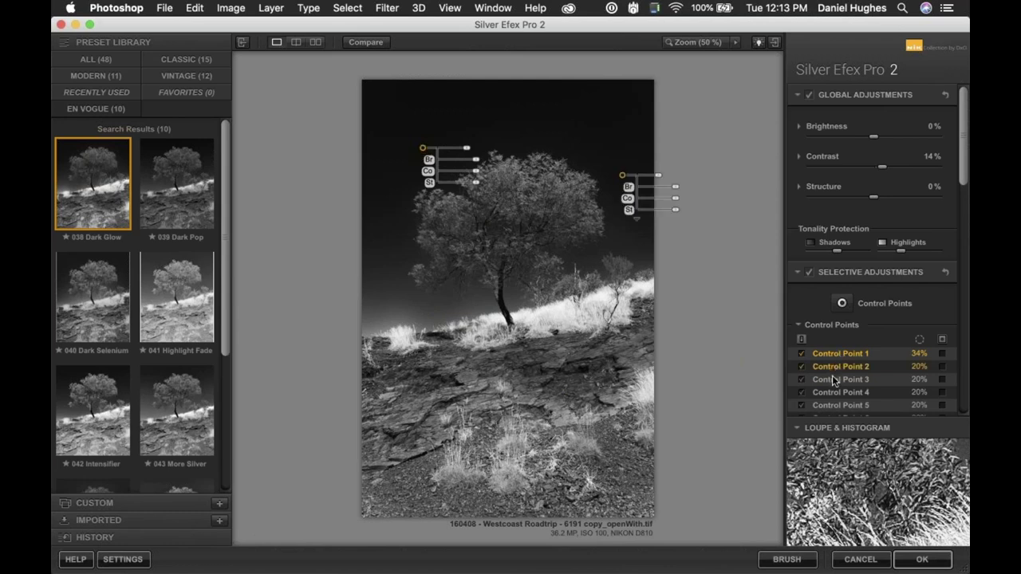
{"action": "left_click", "coordinate": [834, 380], "text": "shift"}
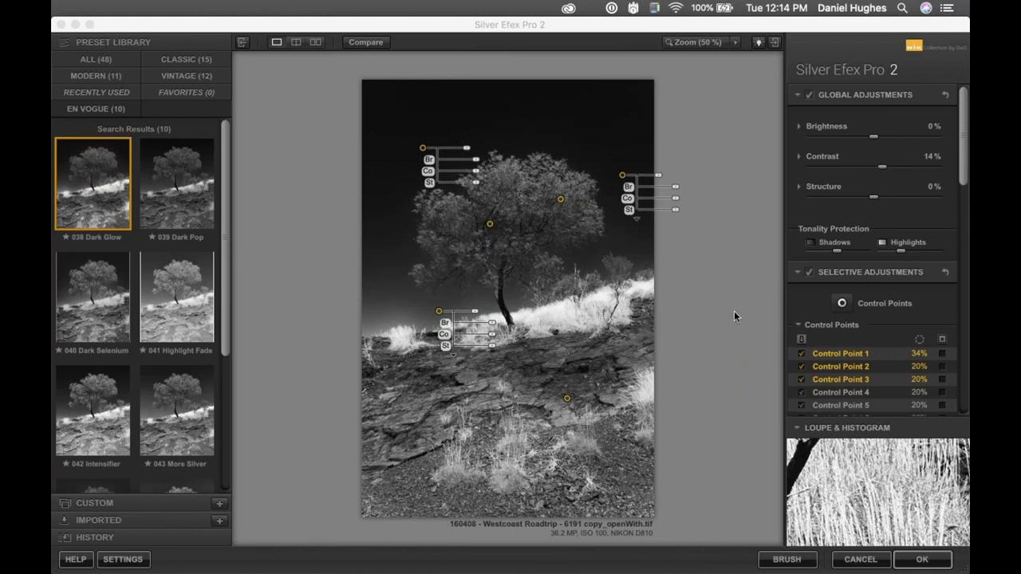
{"action": "left_click", "coordinate": [668, 57]}
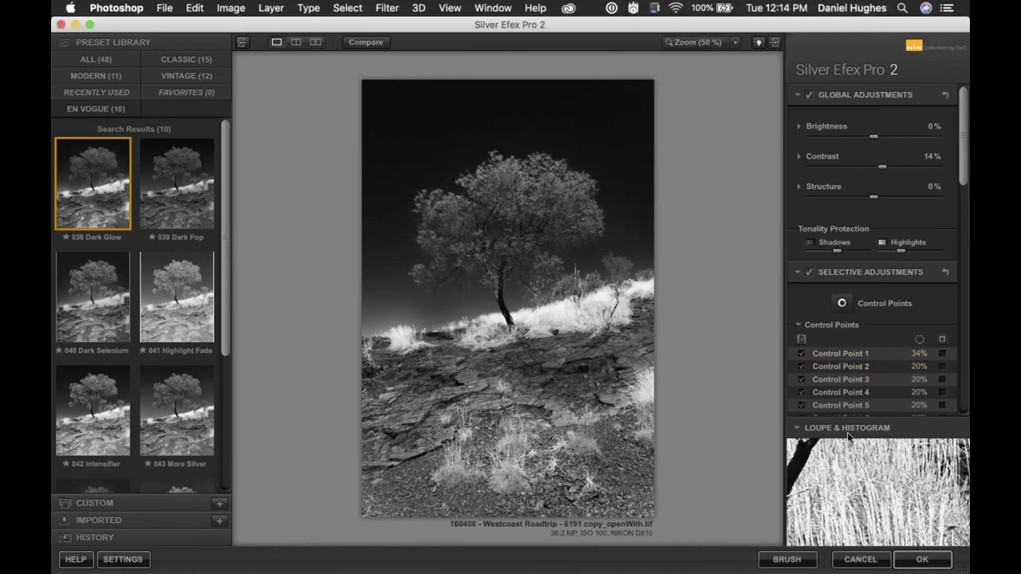
{"action": "mouse_move", "coordinate": [868, 567]}
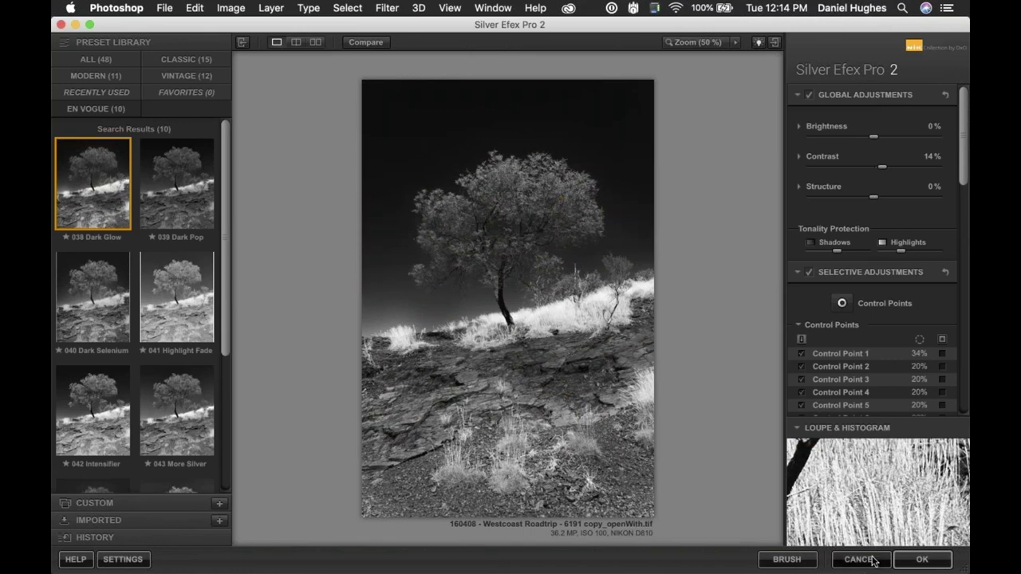
- Cancel the Silver Efex Pro 2 edit and open the tree image in Color Efex Pro 4
{"action": "left_click", "coordinate": [873, 560]}
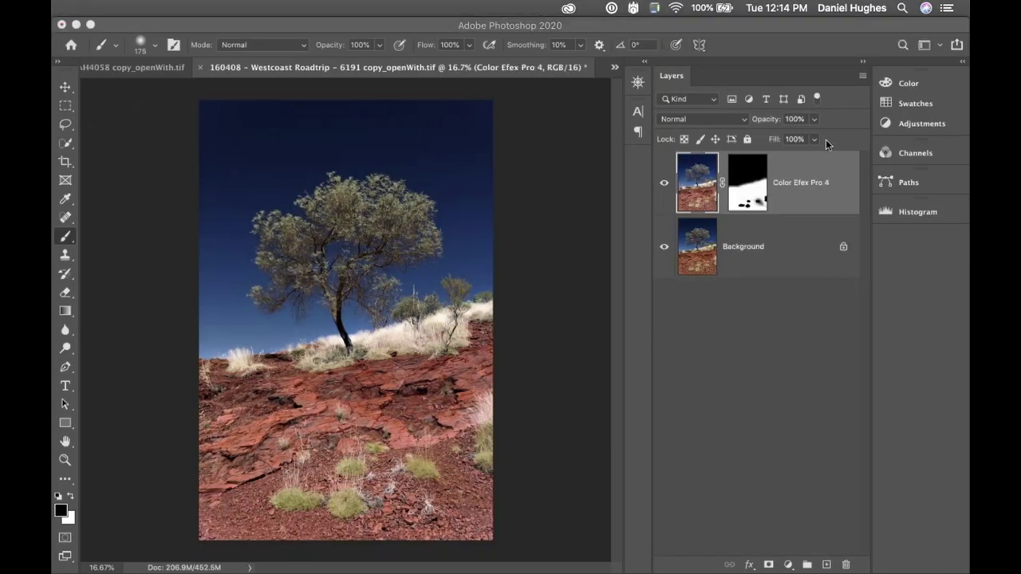
{"action": "left_click", "coordinate": [714, 435]}
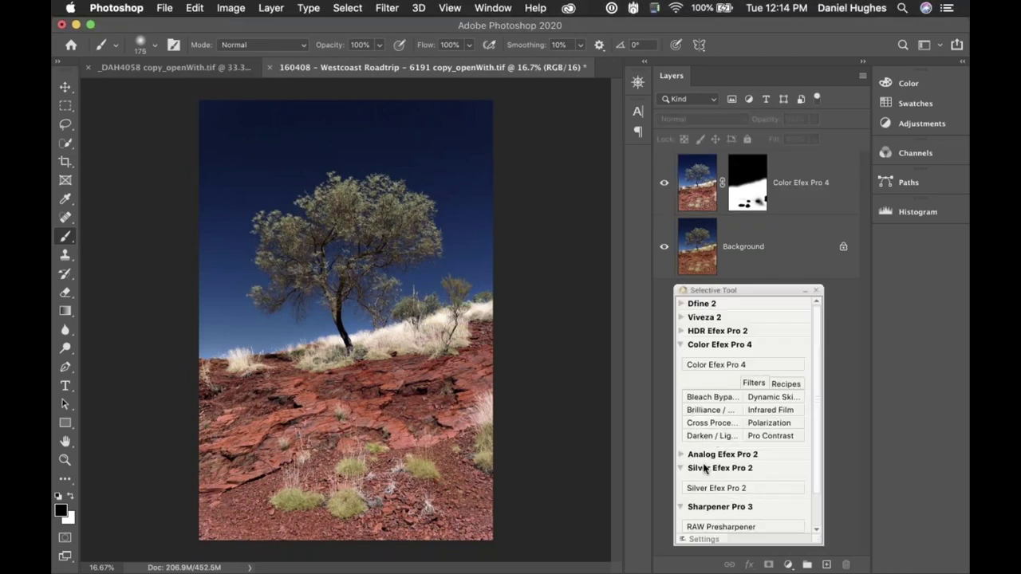
{"action": "left_click", "coordinate": [697, 366]}
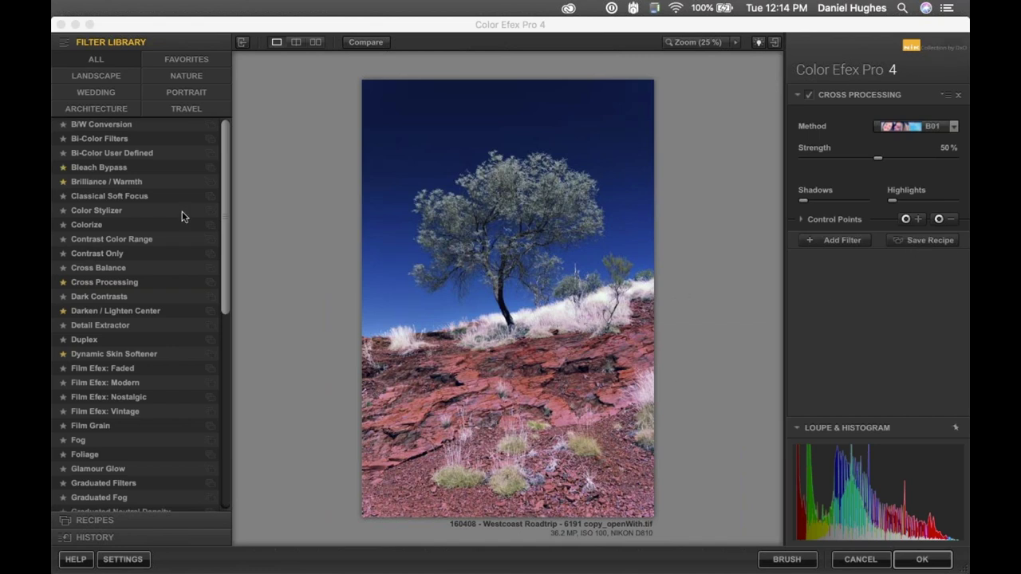
- Stack the Detail Extractor, Film Efex: Modern, Film Efex: Vintage and Glamour Glow filters on top of Cross Processing
{"action": "left_click", "coordinate": [93, 327]}
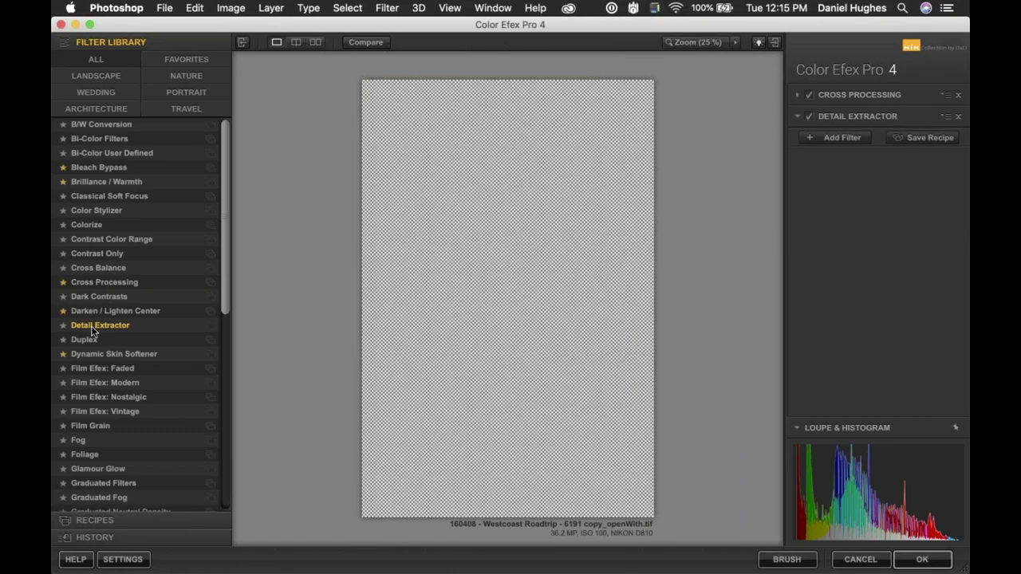
{"action": "left_click", "coordinate": [92, 384]}
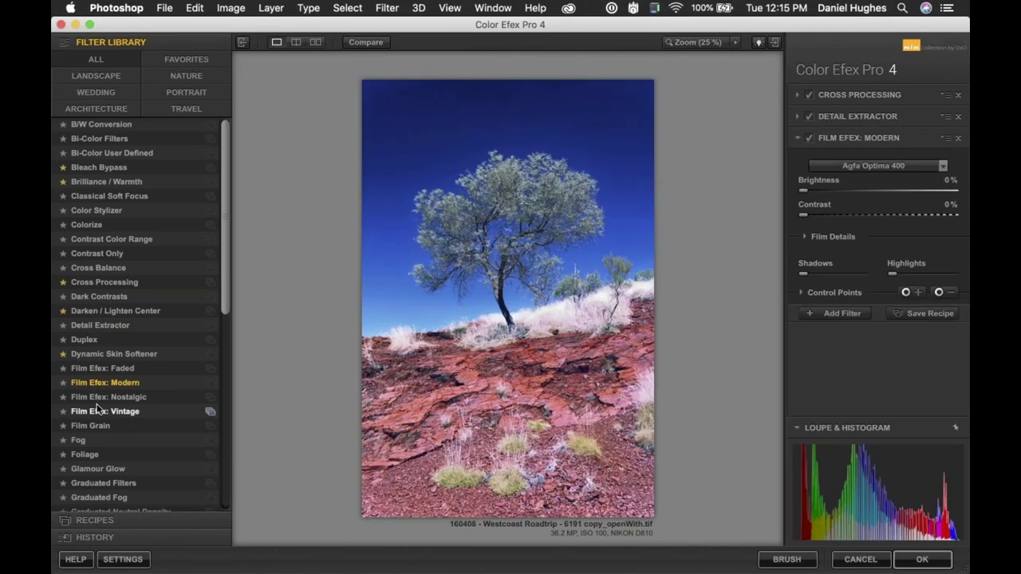
{"action": "left_click", "coordinate": [97, 412]}
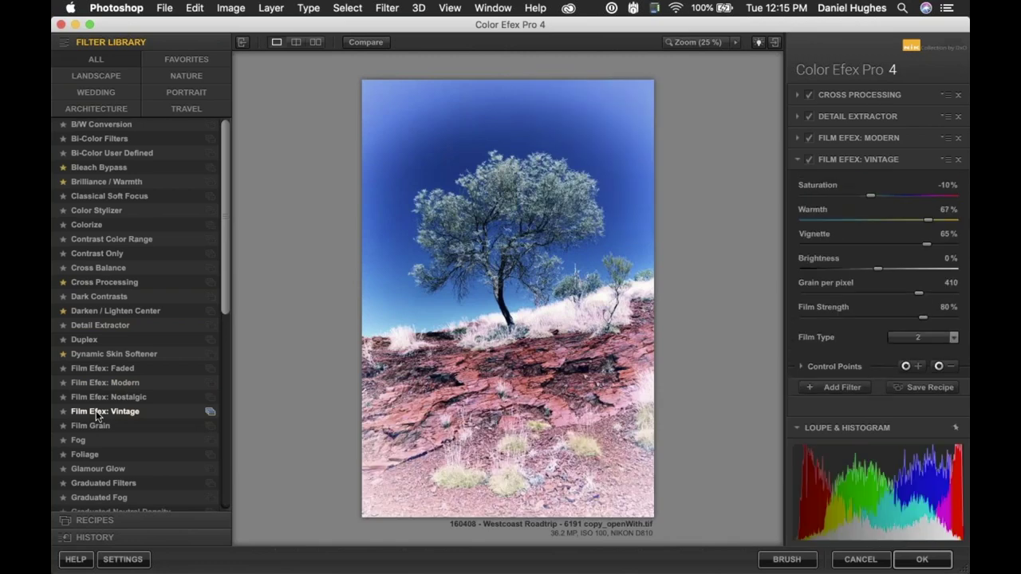
{"action": "scroll", "coordinate": [96, 412], "scroll_direction": "down", "scroll_amount": 5}
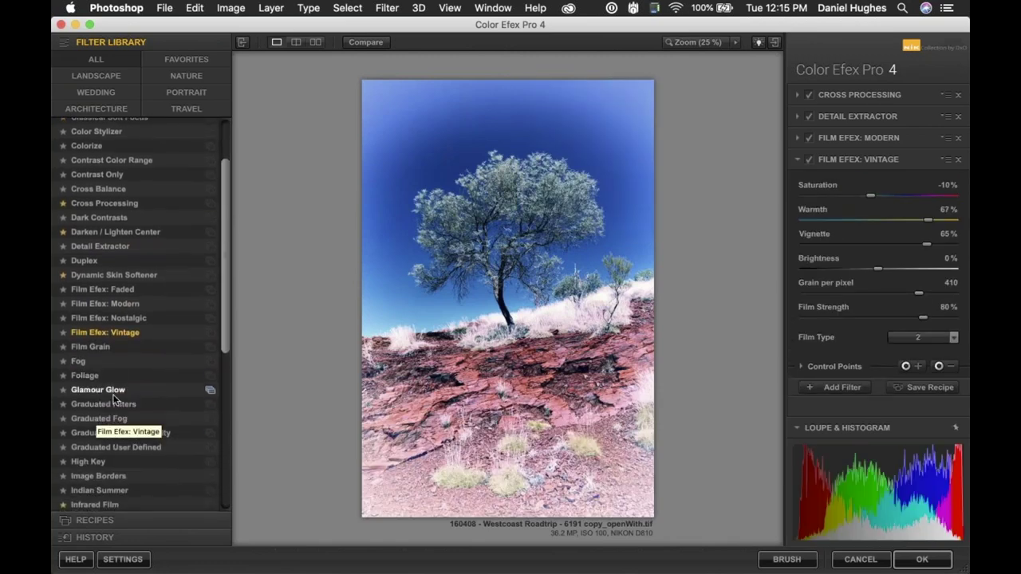
{"action": "left_click", "coordinate": [113, 393]}
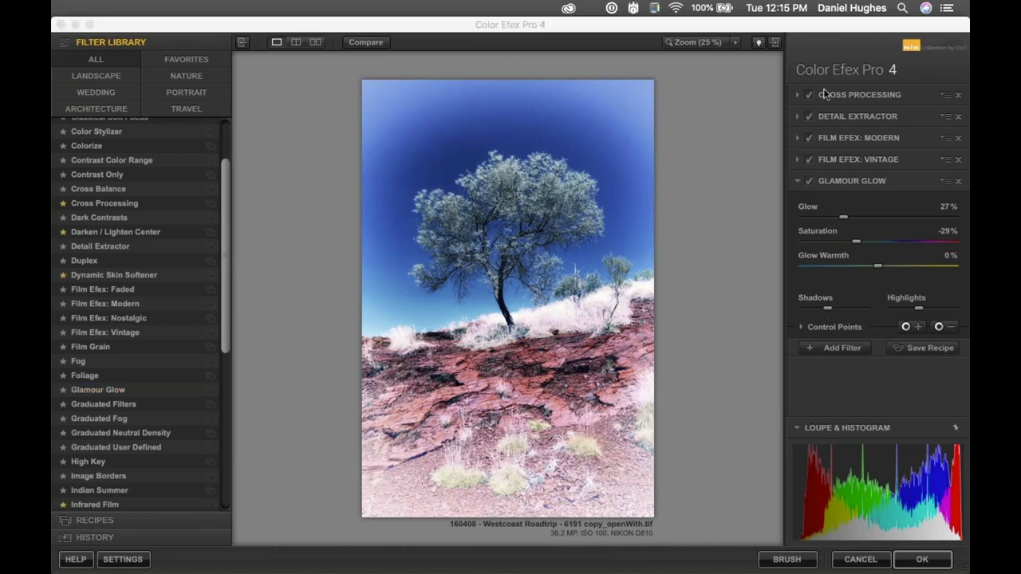
- Save the five stacked filters as a custom recipe named with the author's first name plus "test", and return to the filter library
{"action": "left_click", "coordinate": [911, 351]}
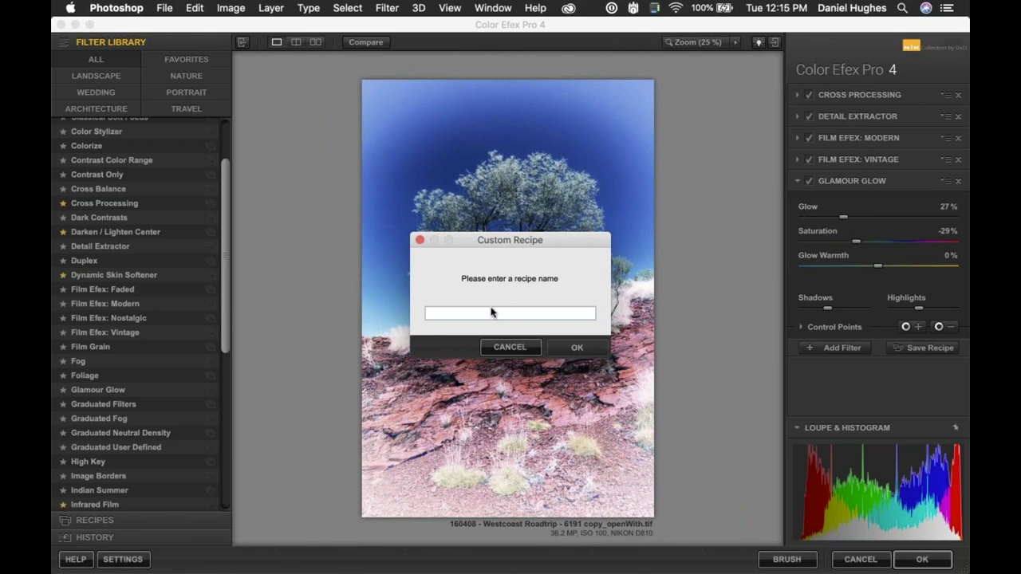
{"action": "type", "text": "dan tet"}
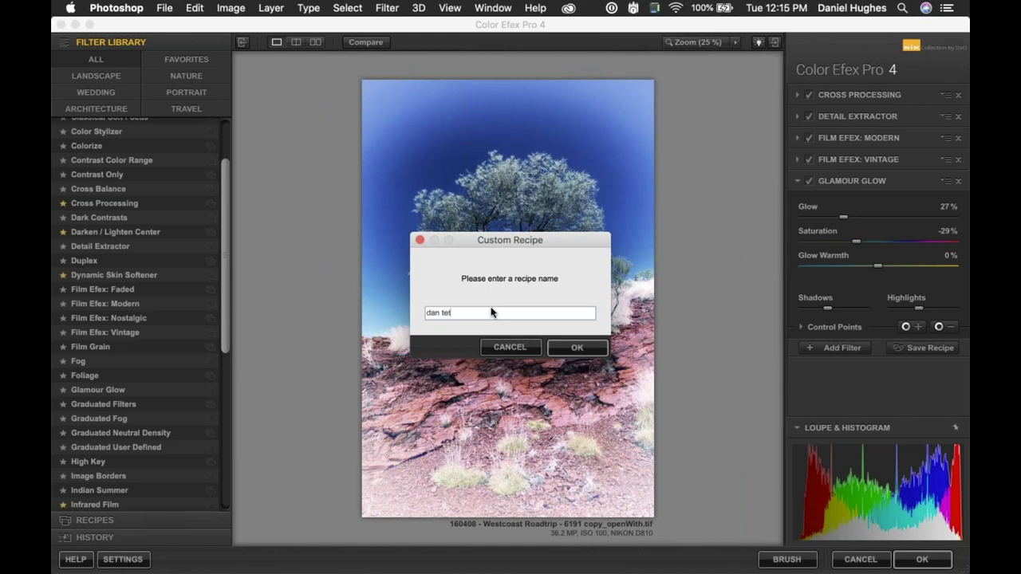
{"action": "type", "text": "s"}
{"action": "key", "text": "BackSpace"}
{"action": "key", "text": "BackSpace"}
{"action": "type", "text": "st"}
{"action": "left_click", "coordinate": [556, 349]}
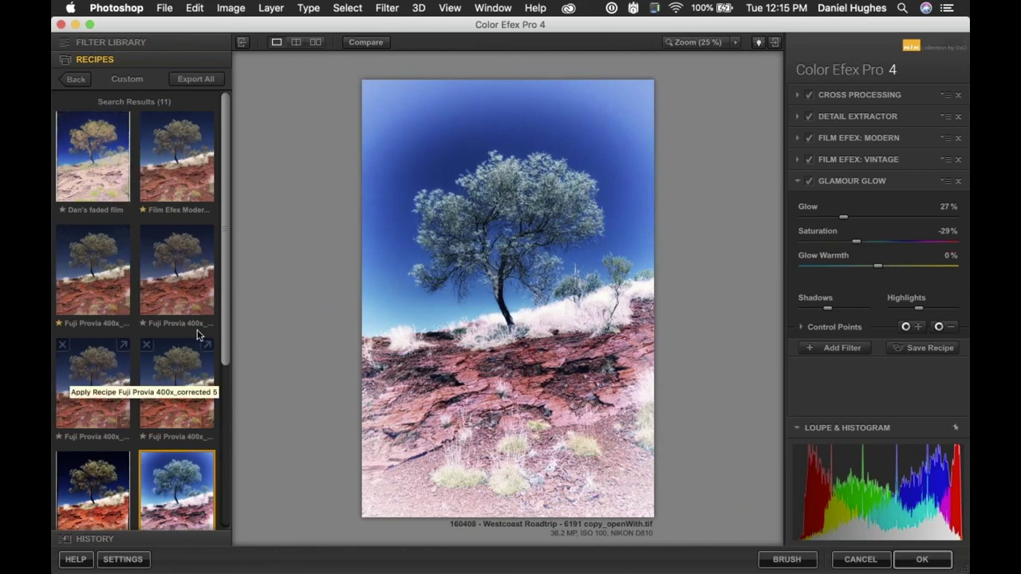
{"action": "left_click_drag", "start_coordinate": [224, 296], "coordinate": [245, 498]}
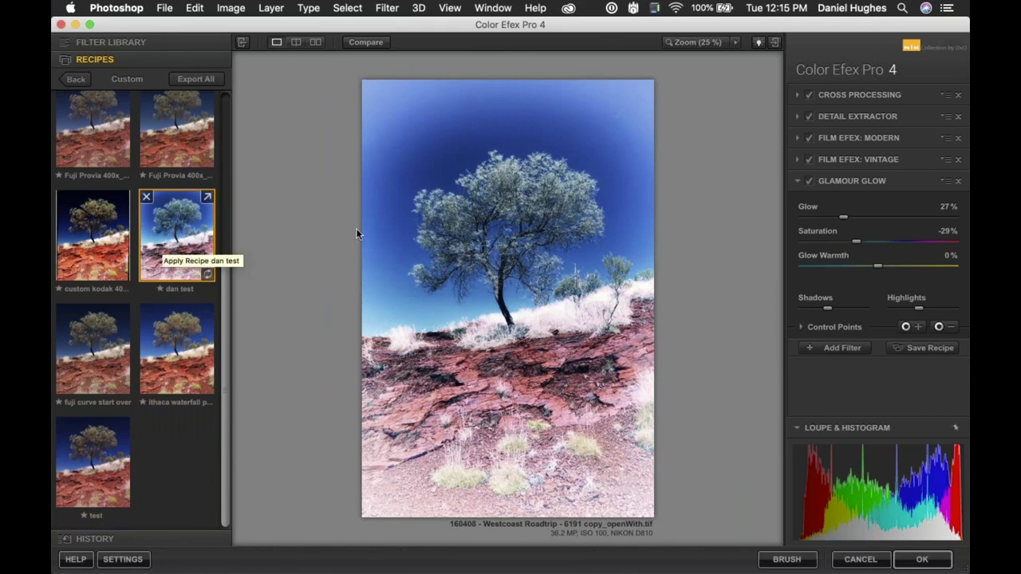
{"action": "left_click", "coordinate": [105, 42]}
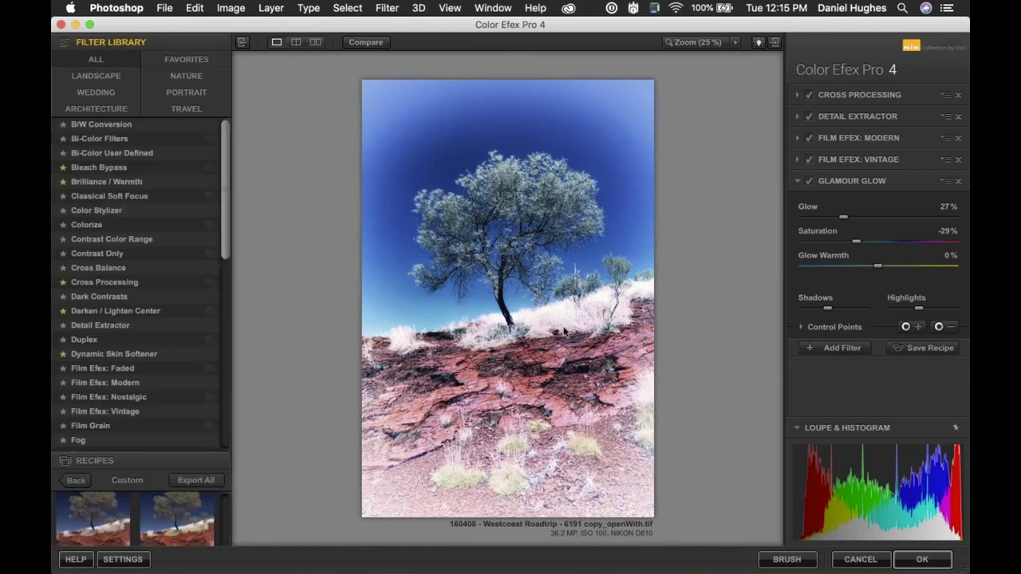